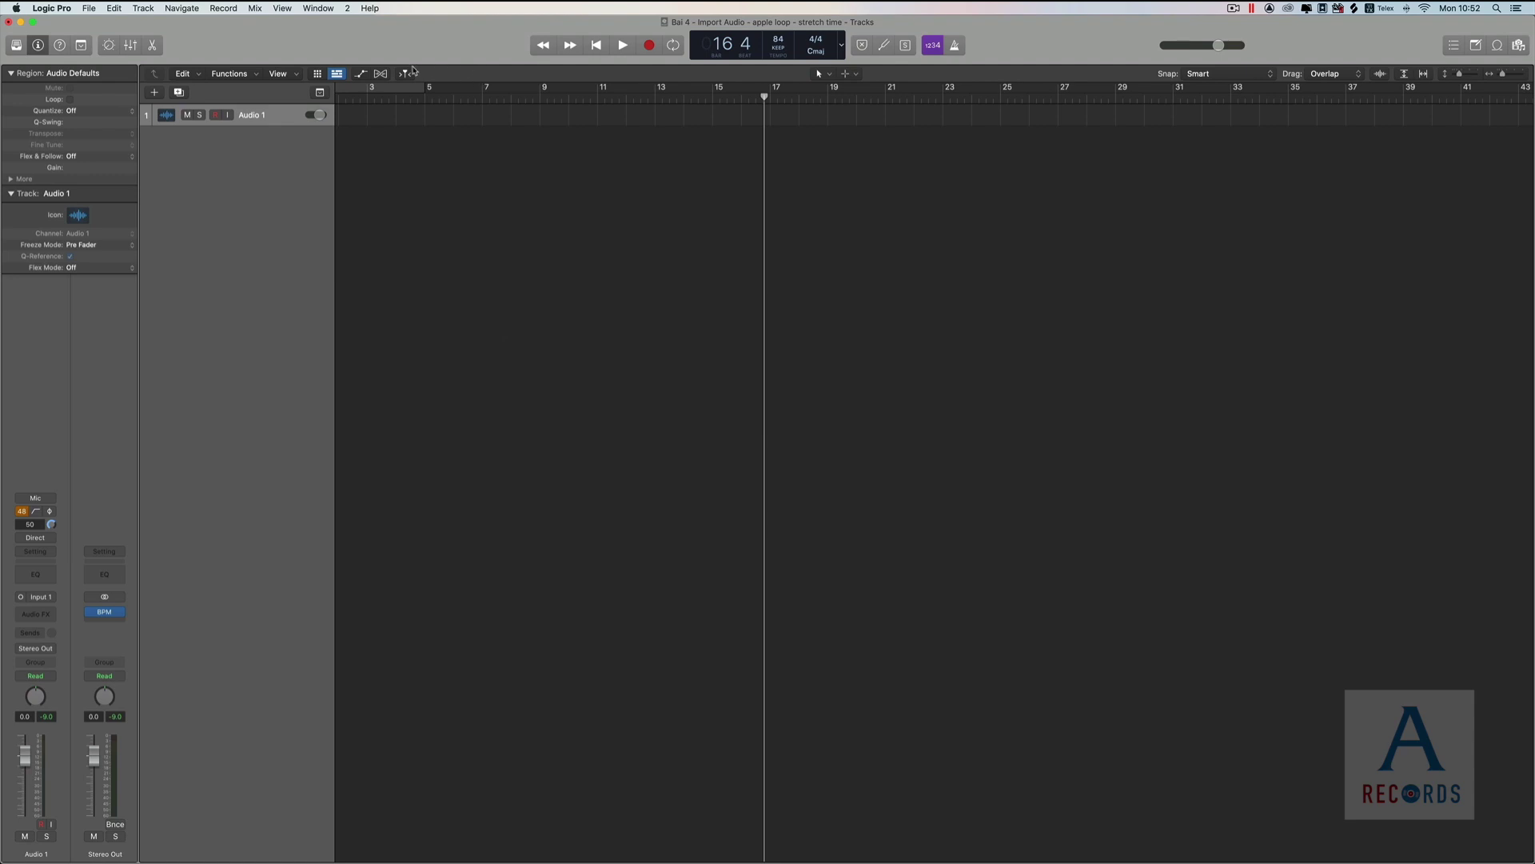
# Audition 01 - ESW Guitar Finger 1A - 84 BPM.wav in the audio file import dialog without importing it.
pyautogui.click(89, 9)
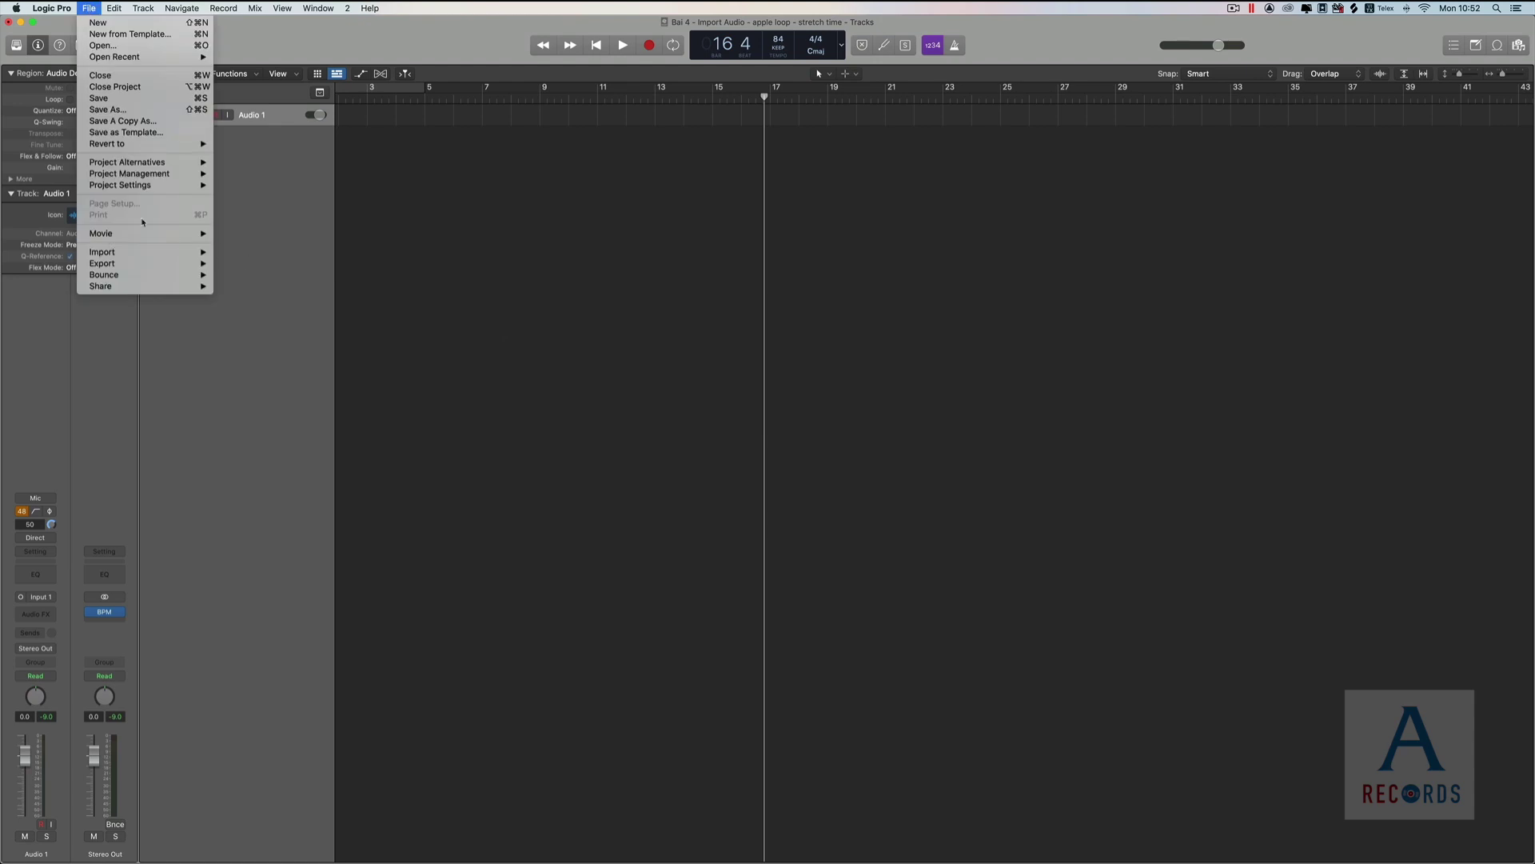
pyautogui.moveTo(165, 253)
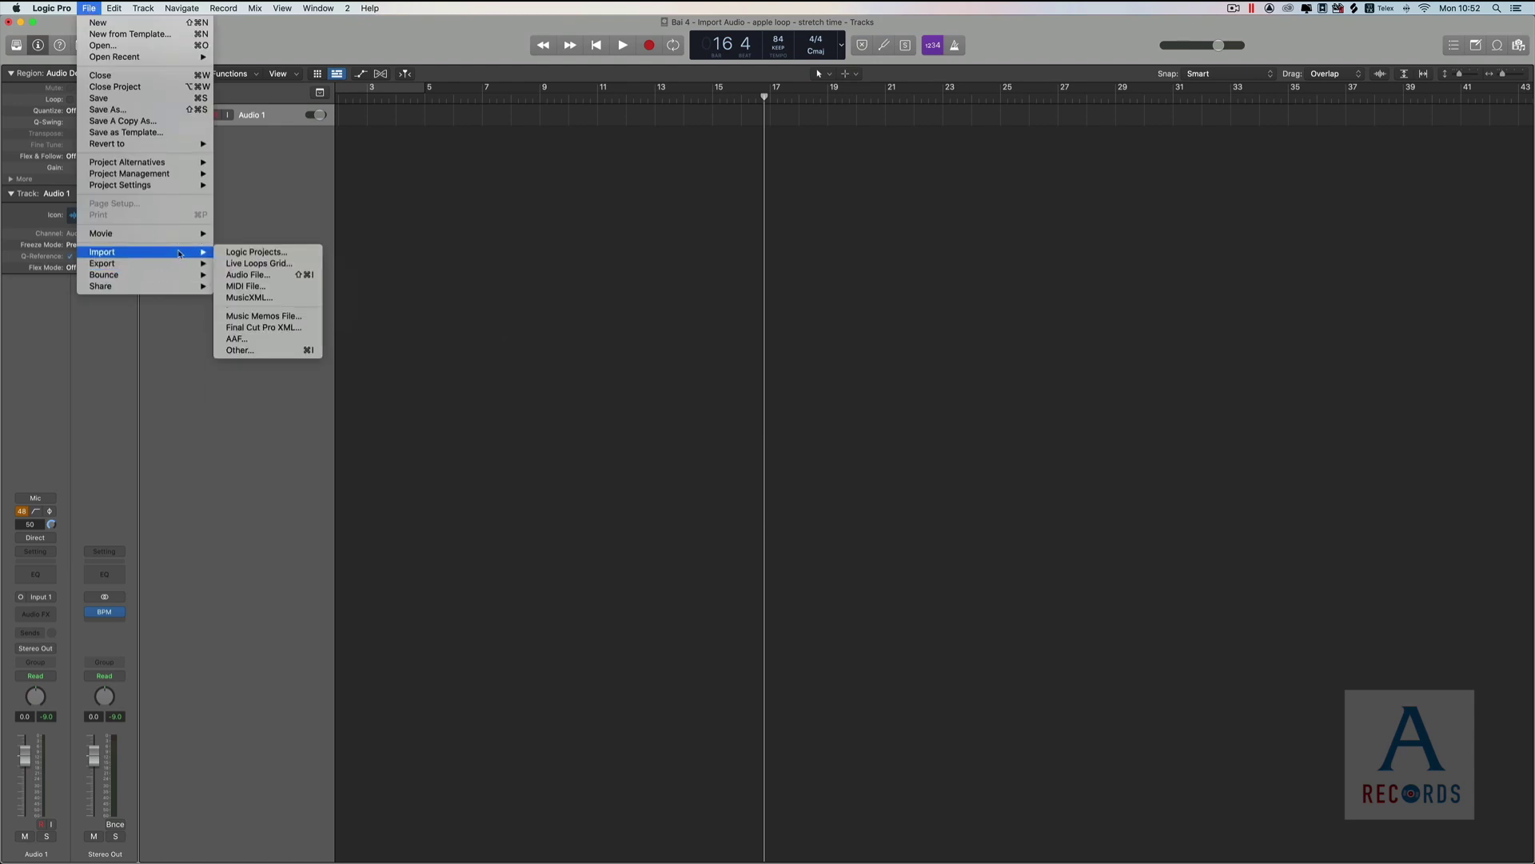
pyautogui.click(272, 277)
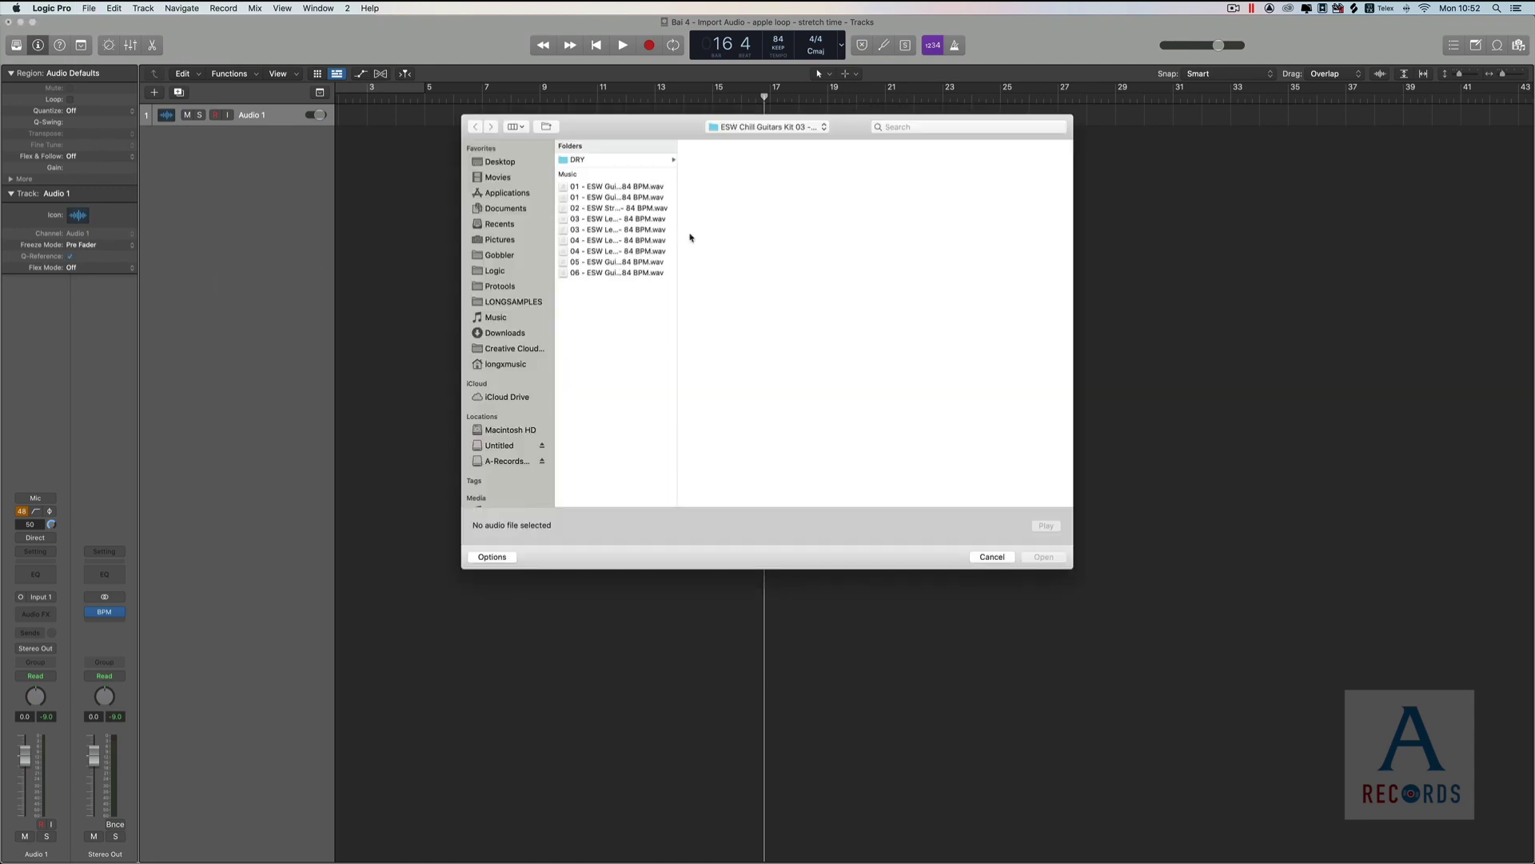
pyautogui.click(654, 188)
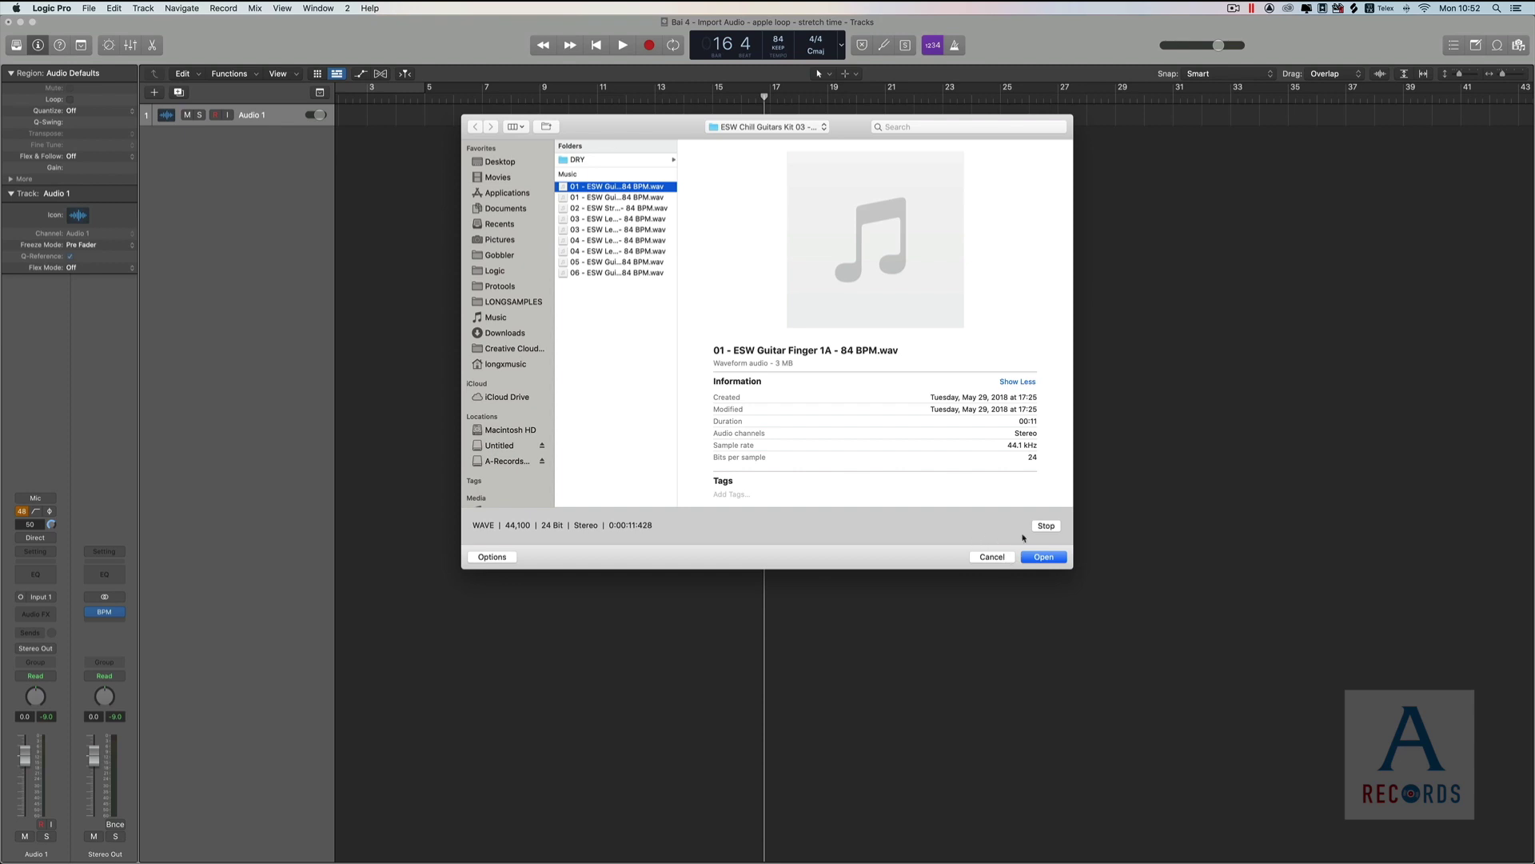
pyautogui.click(992, 557)
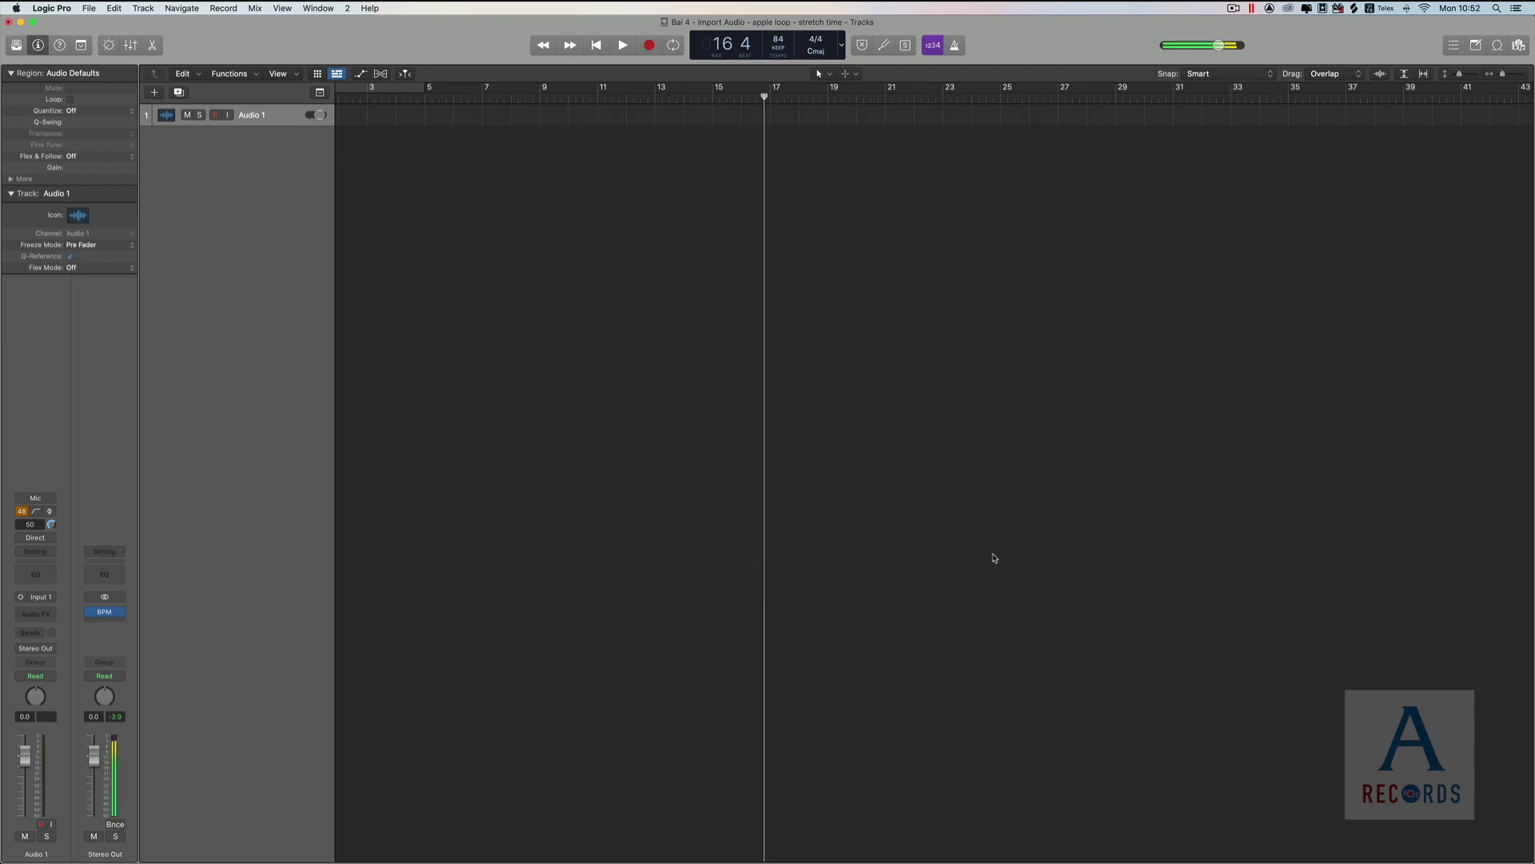
# Import the audio file 01 - ESW Guitar Finger 1A - 84 BPM.wav onto Audio 1 together with its tempo information.
pyautogui.click(89, 8)
pyautogui.moveTo(160, 253)
pyautogui.click(276, 275)
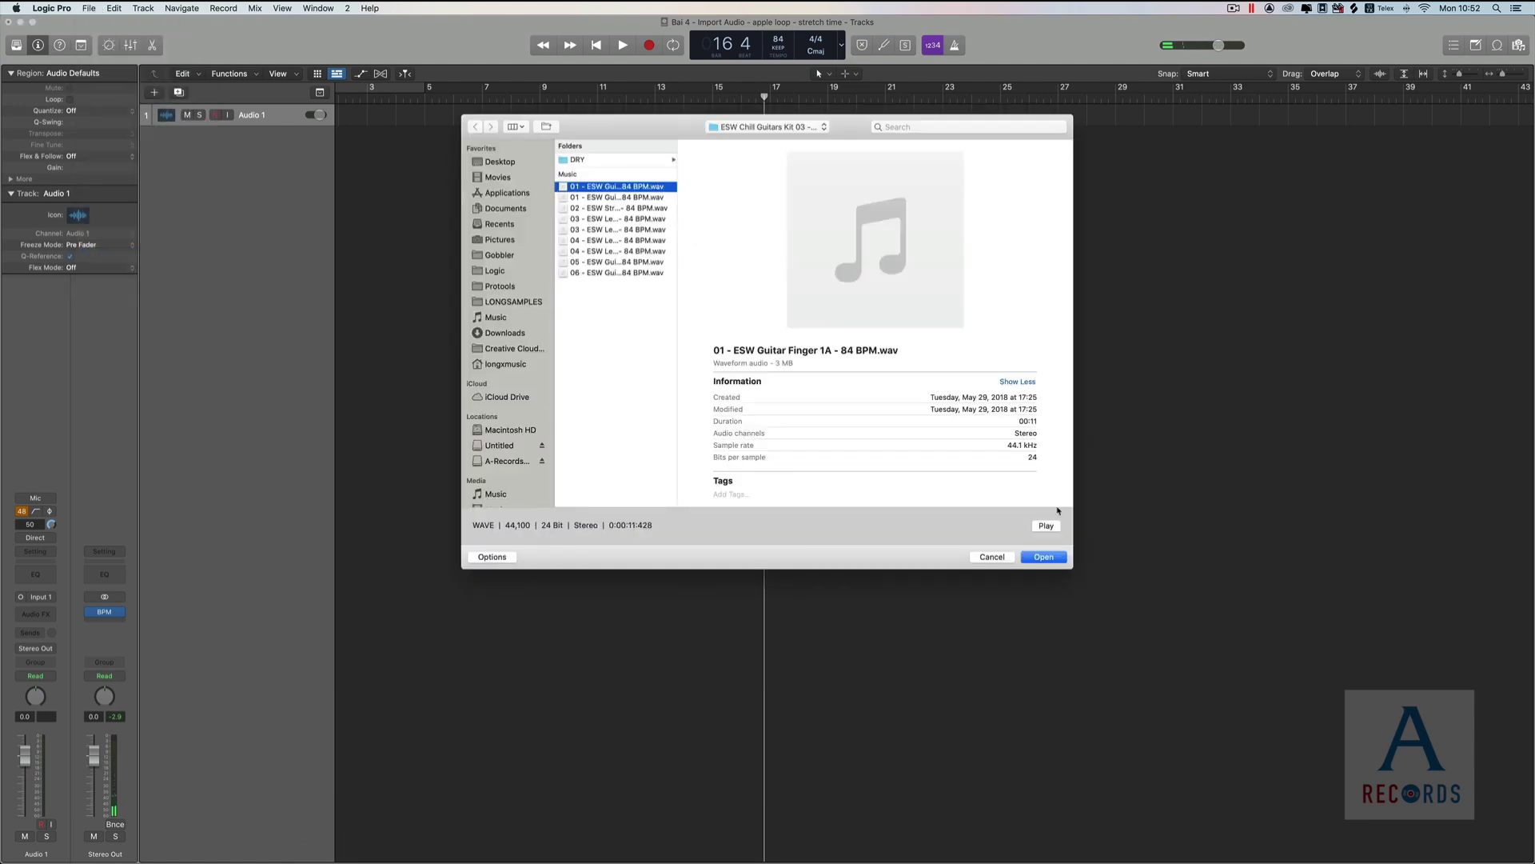
pyautogui.click(1044, 557)
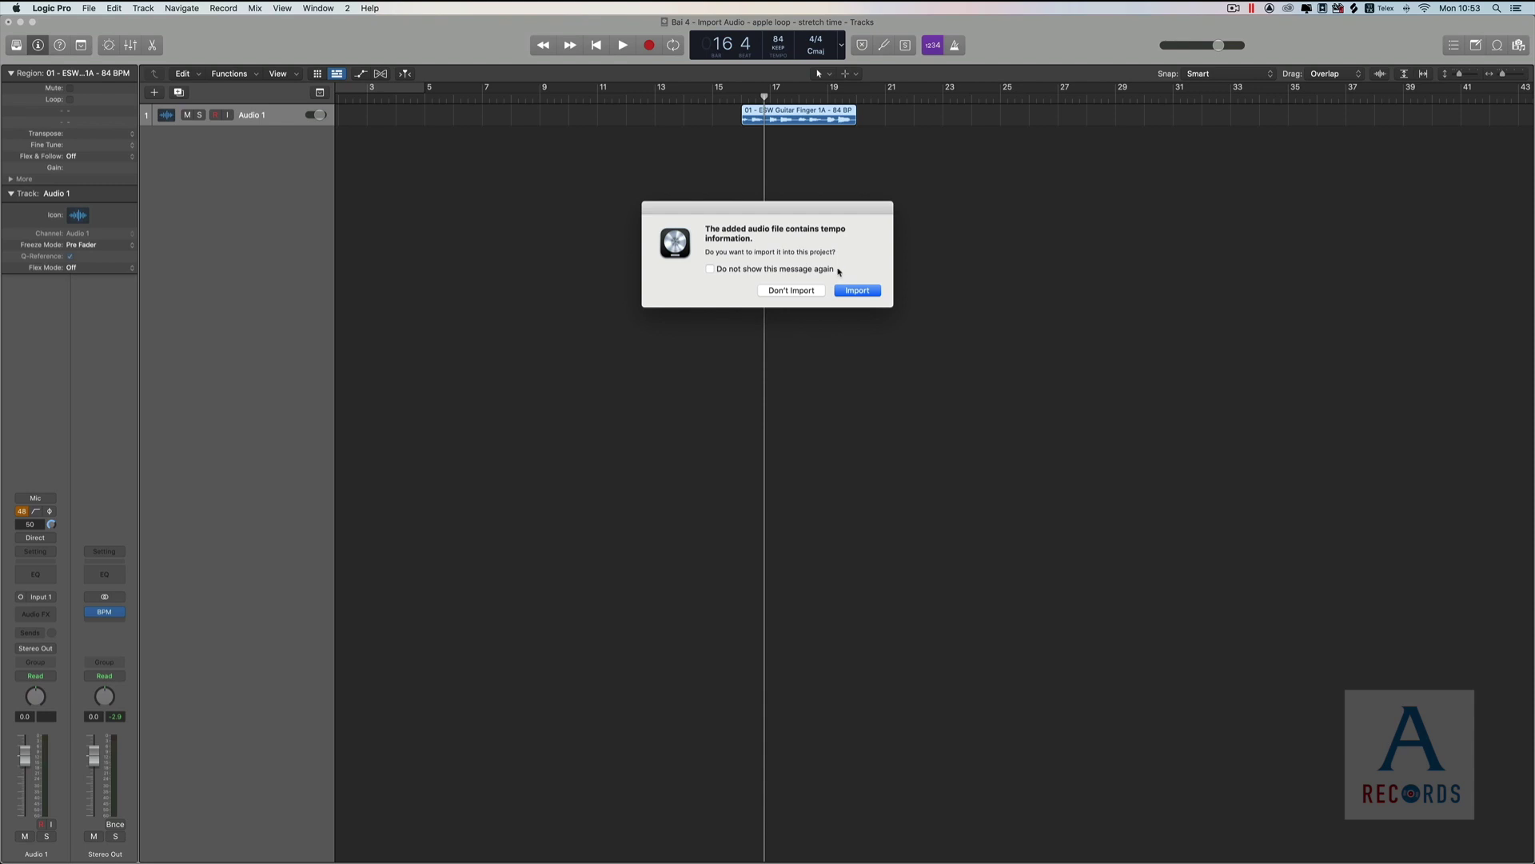
pyautogui.click(870, 293)
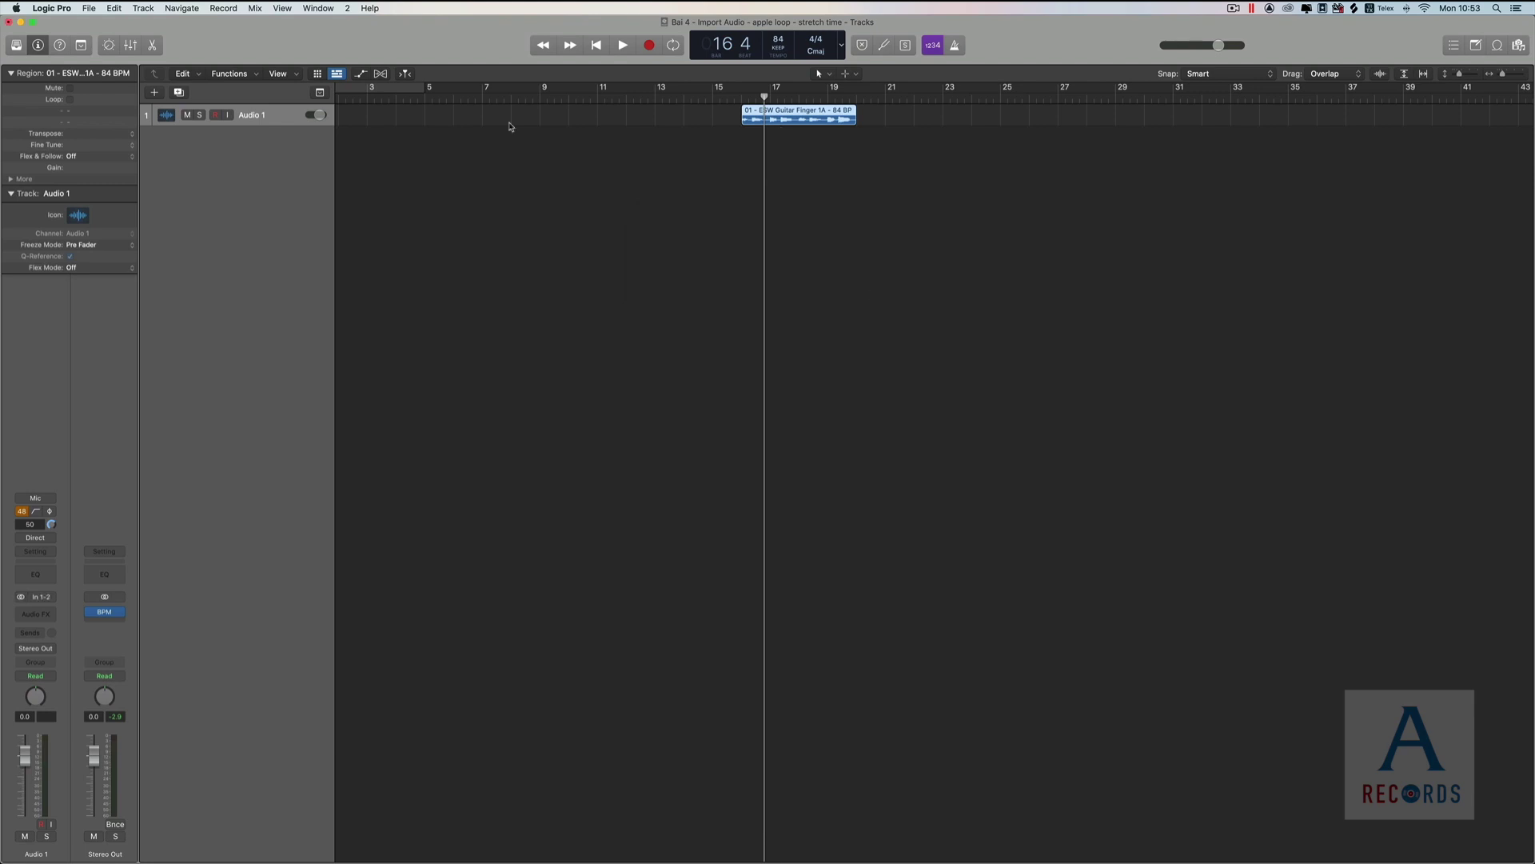
# With the global tracks shown, move the imported guitar region to bar 1 and delete the extra tempo point at bar 16.
pyautogui.press('g')
pyautogui.click(743, 196)
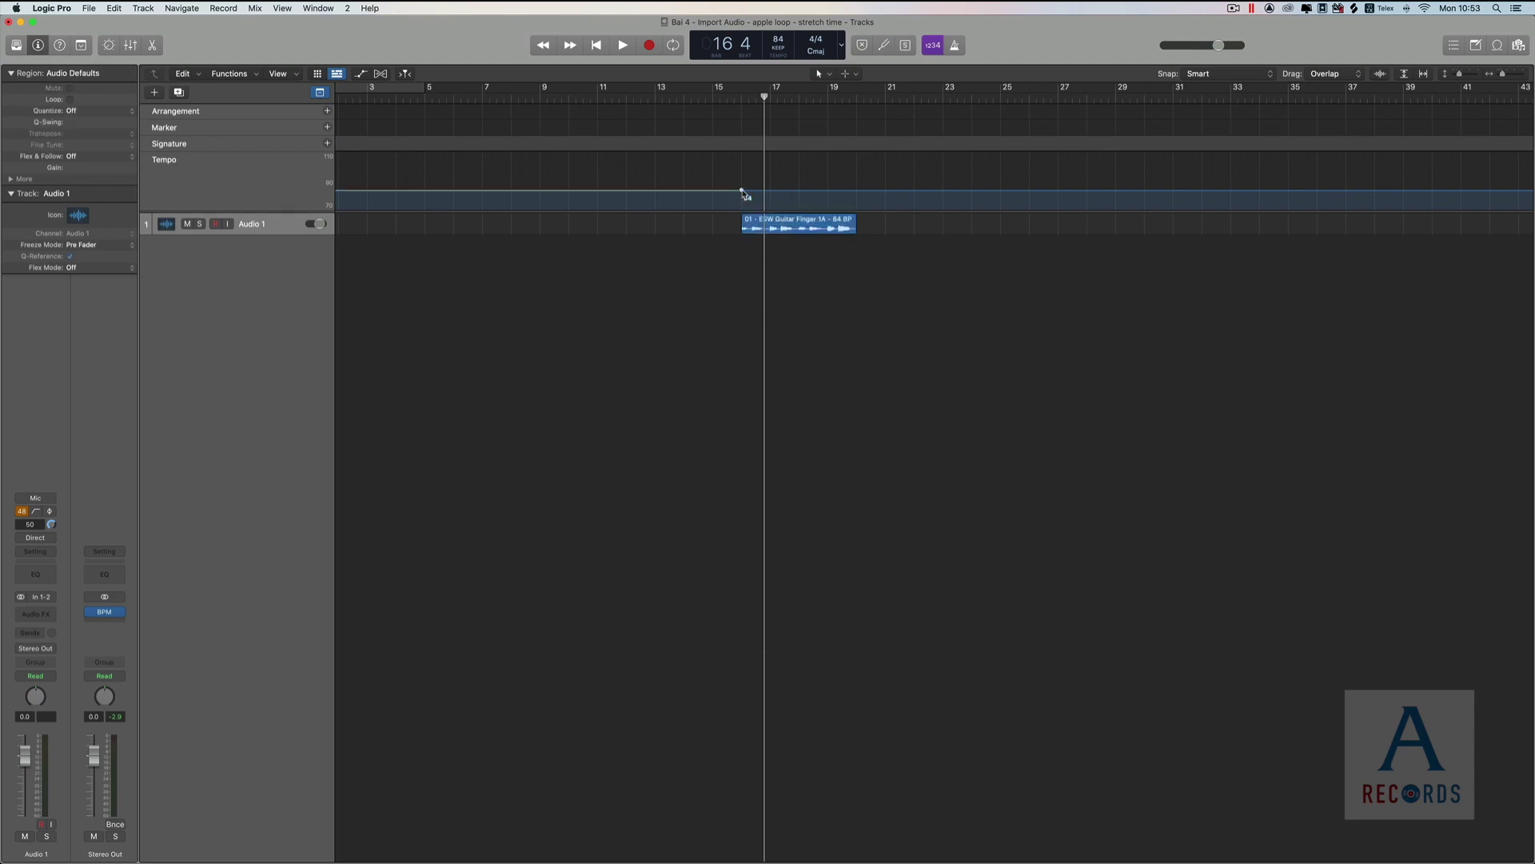
pyautogui.moveTo(806, 208); pyautogui.dragTo(212, 171)
pyautogui.moveTo(804, 224); pyautogui.dragTo(400, 225)
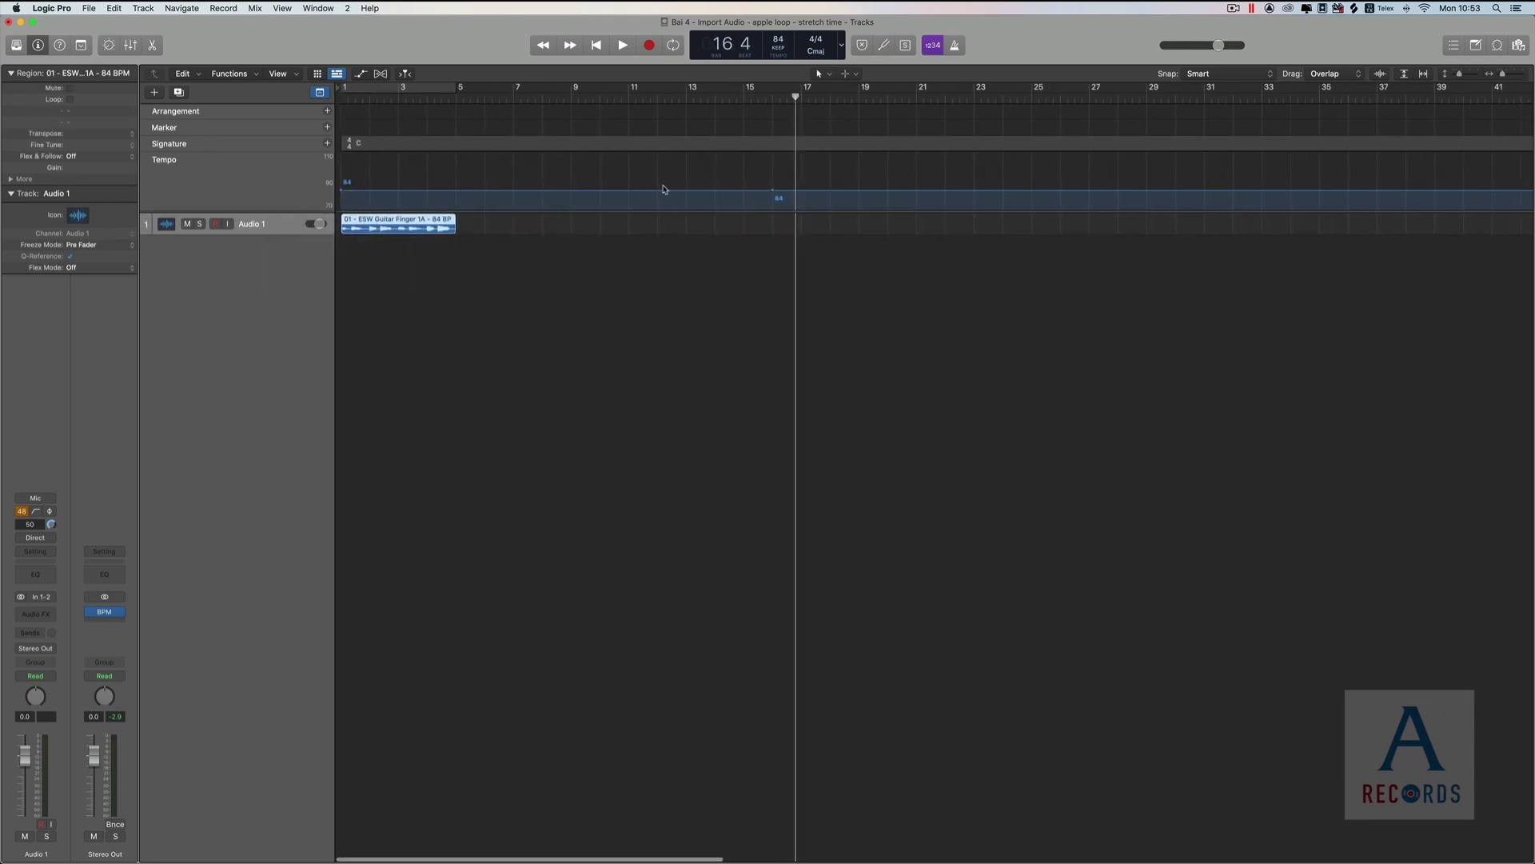
pyautogui.moveTo(839, 203); pyautogui.dragTo(530, 181)
pyautogui.press('Delete')
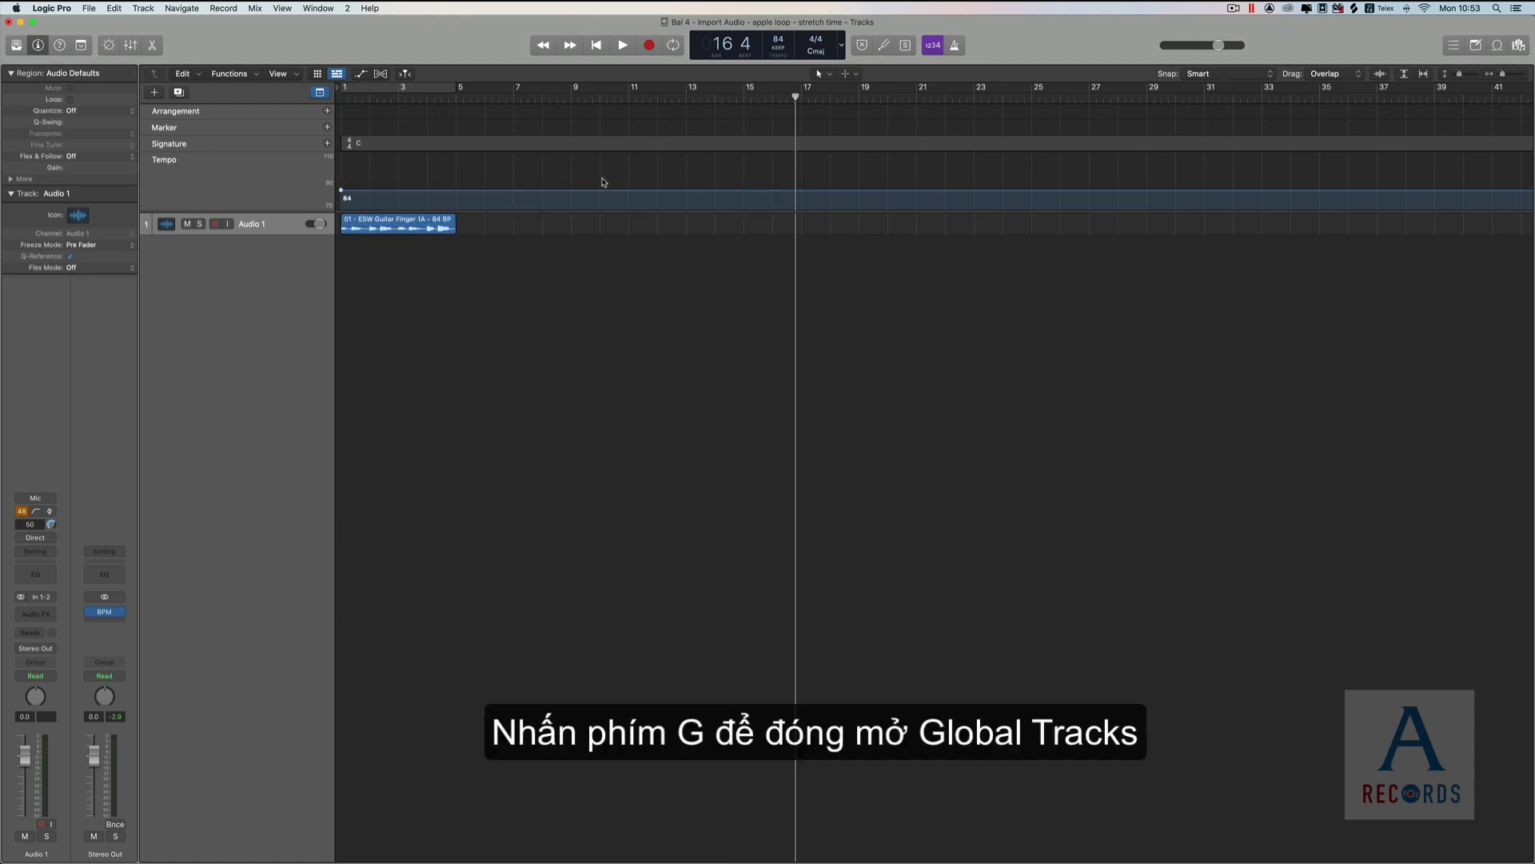
# Hide the global tracks and mute the Audio 1 track.
pyautogui.press('g')
pyautogui.press('g')
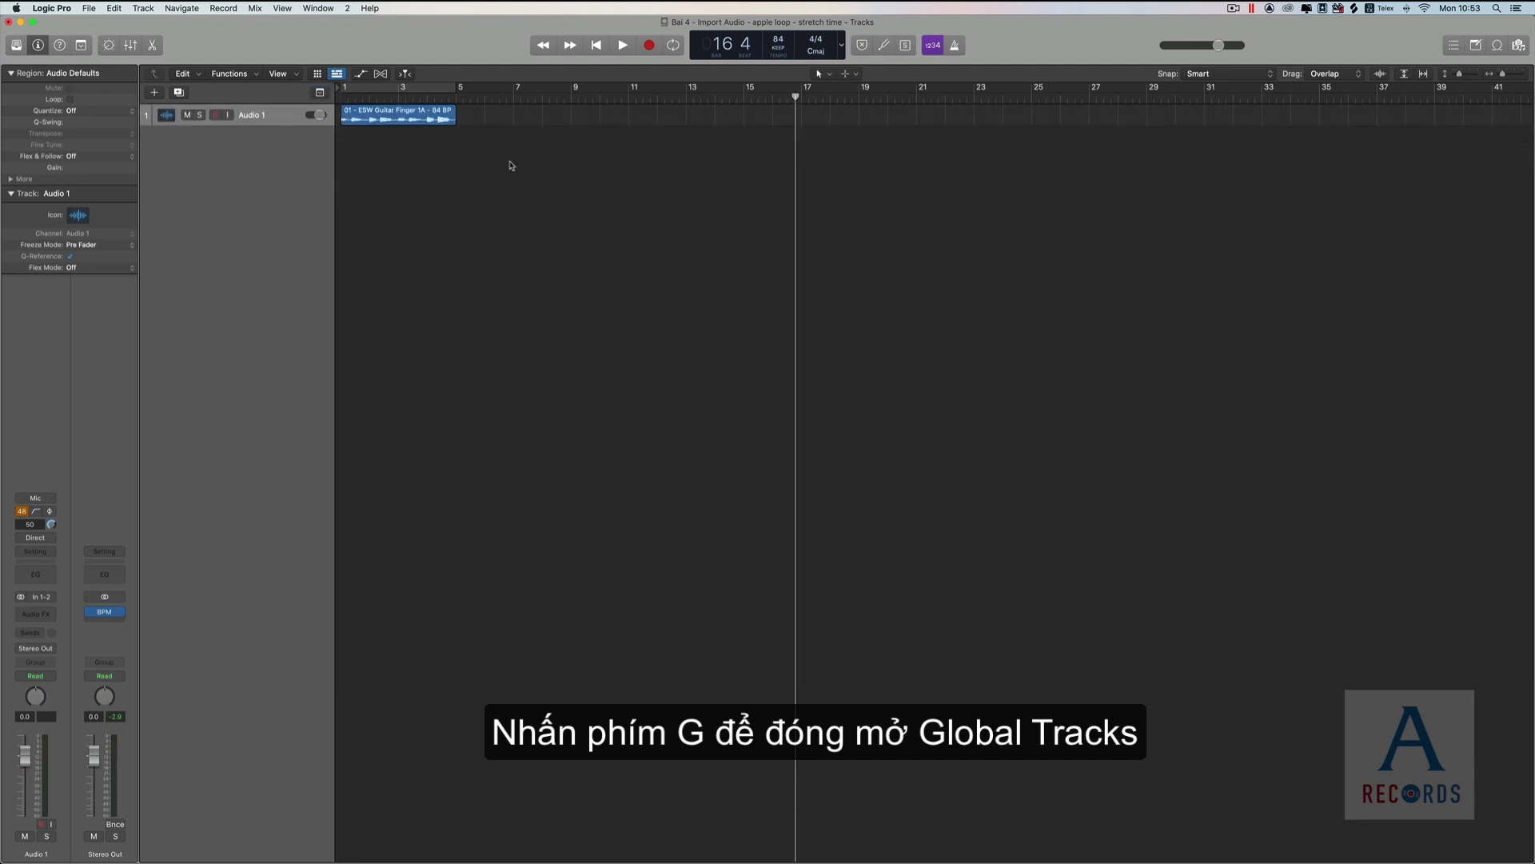
pyautogui.click(395, 122)
pyautogui.click(187, 115)
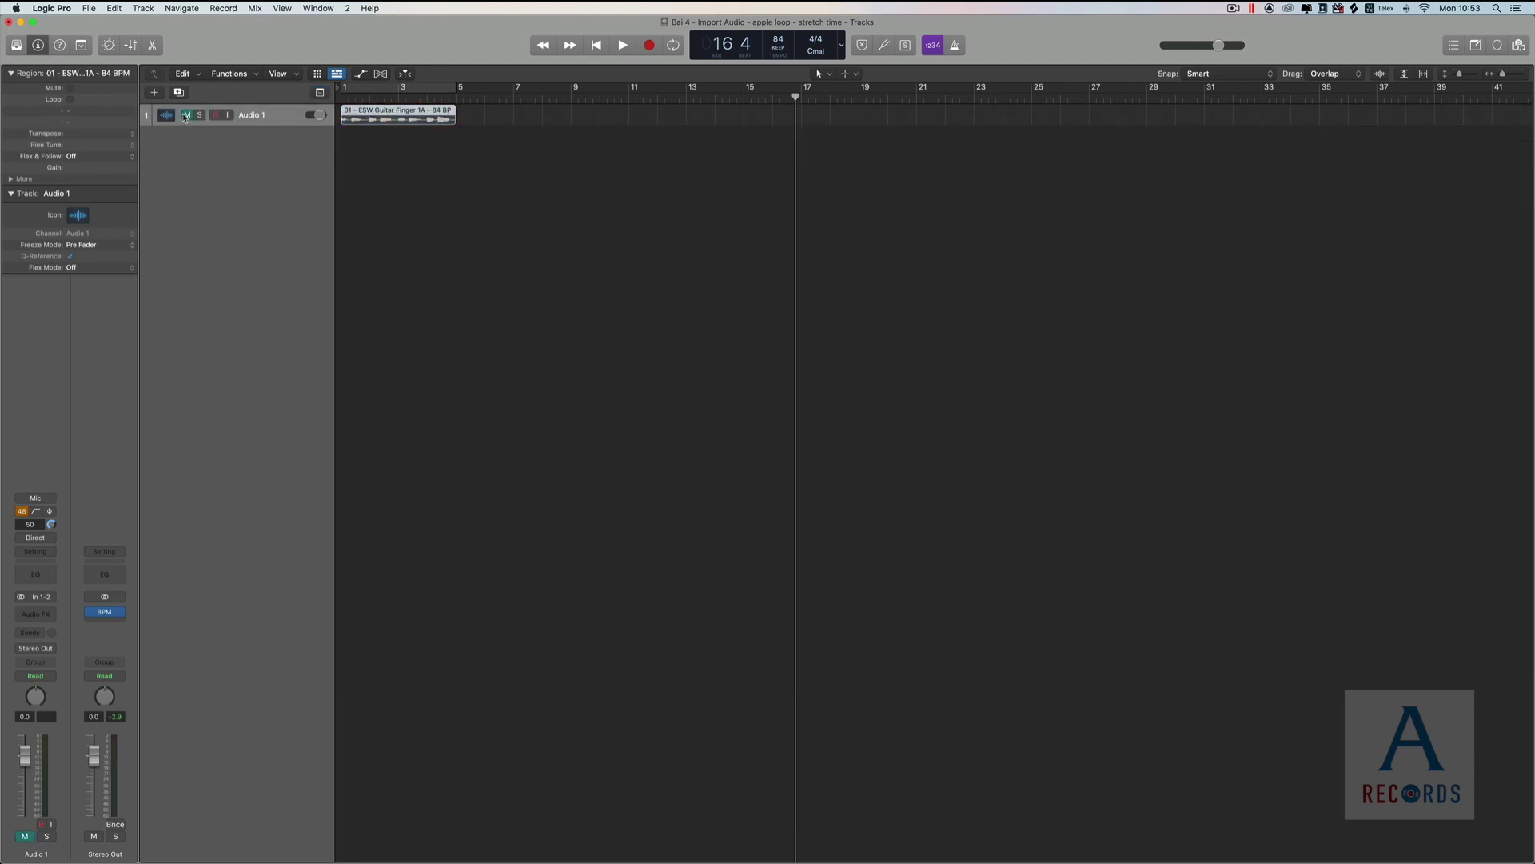
# Switch to Finder, open the ESW Chill Guitars Kit 03 - 84 BPM E Maj folder and preview Guitar Finger 1A and 1B.
pyautogui.click(339, 840)
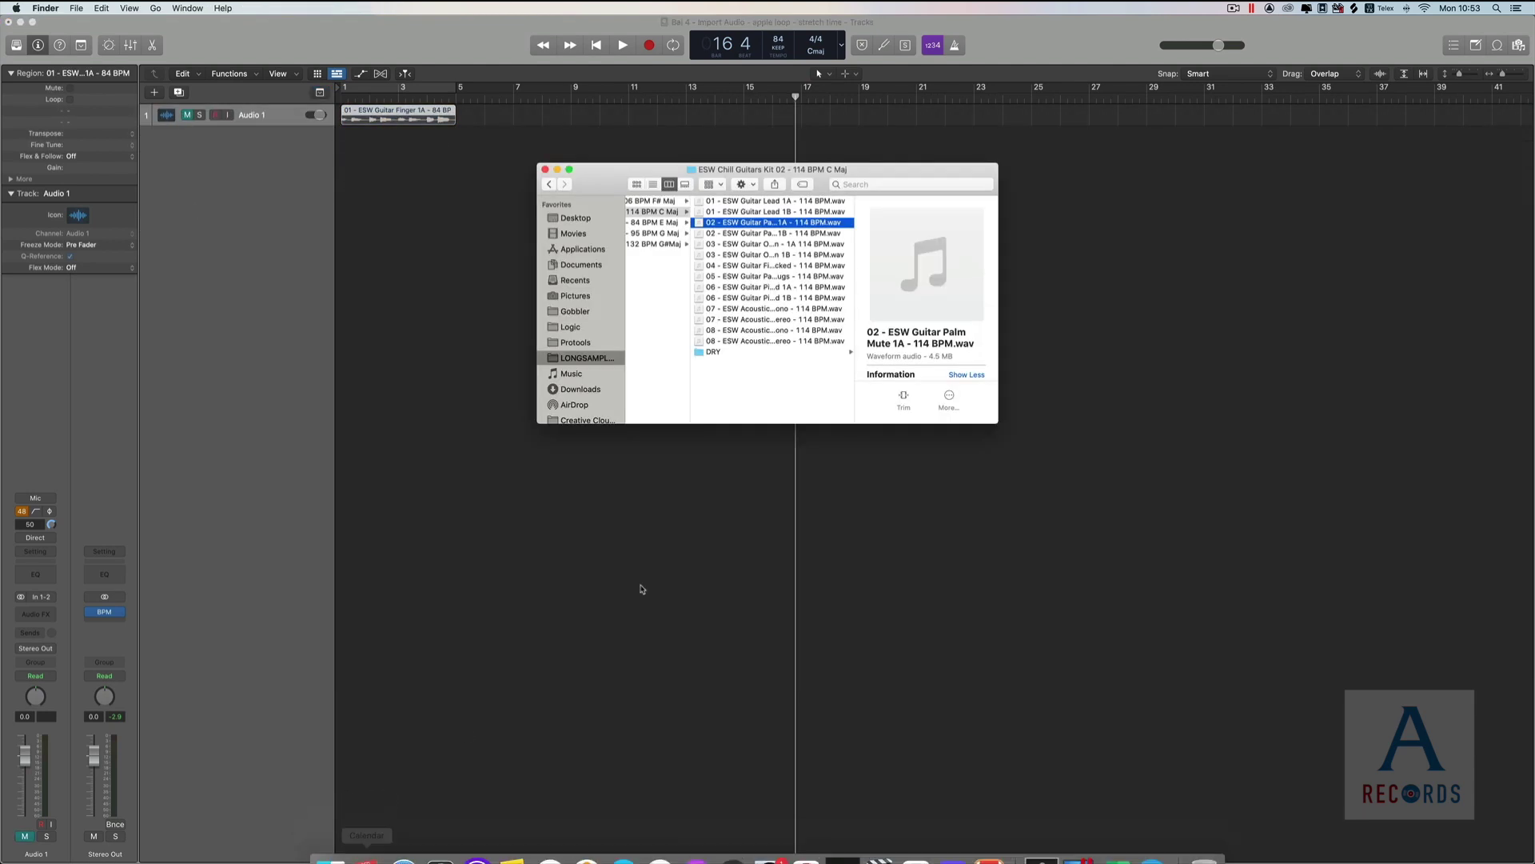
pyautogui.hscroll(-5, 824, 312)
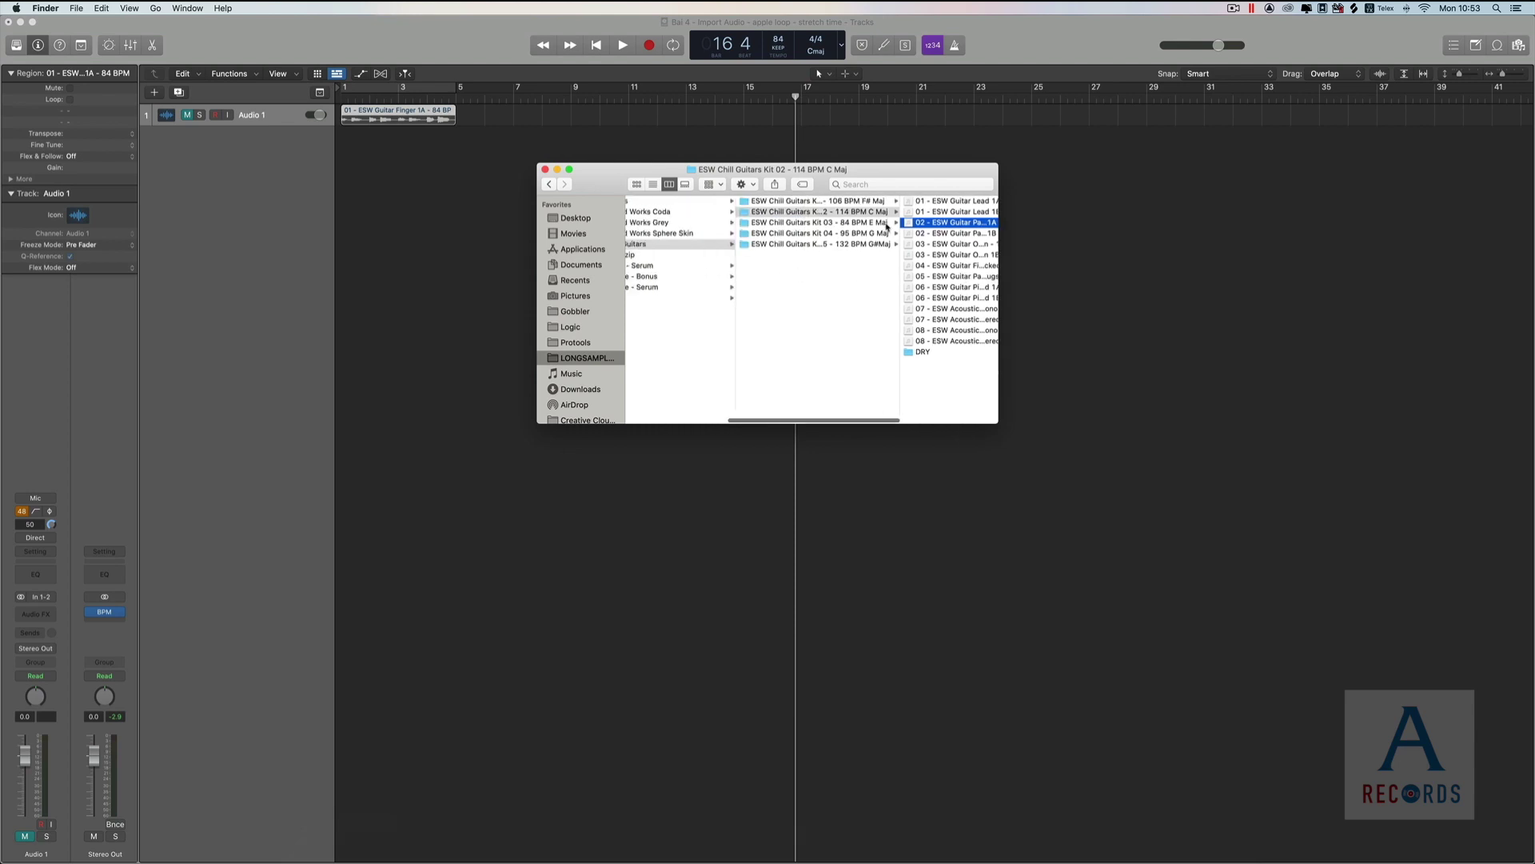
pyautogui.click(883, 223)
pyautogui.press('Right')
pyautogui.press('space')
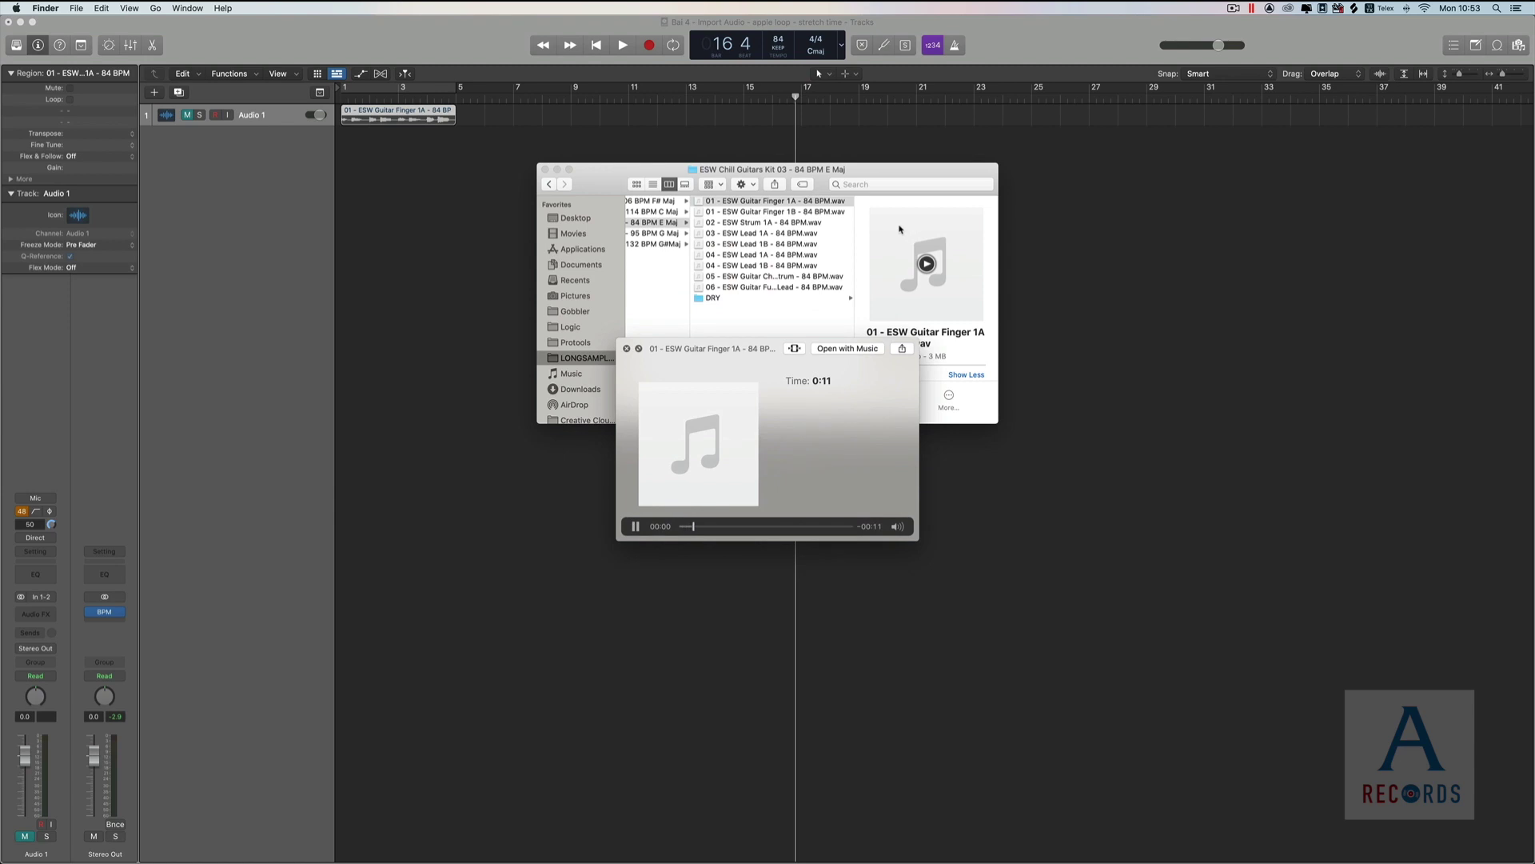
pyautogui.press('Down')
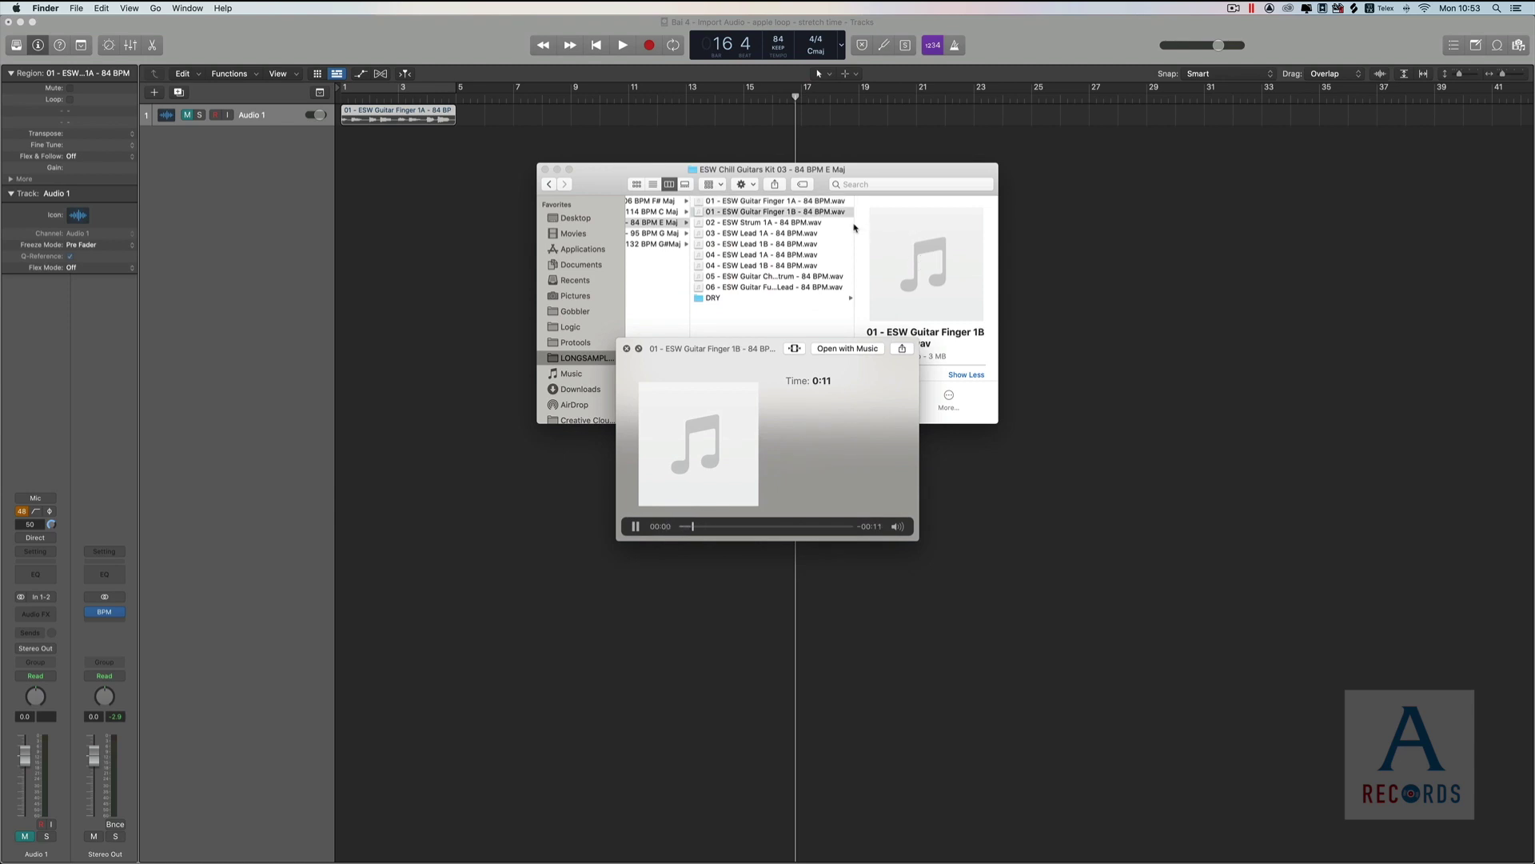
pyautogui.press('space')
# Add 01 - ESW Guitar Finger 1B - 84 BPM.wav from Finder at bar 5 on a new track and mute that track.
pyautogui.moveTo(838, 212); pyautogui.dragTo(478, 140)
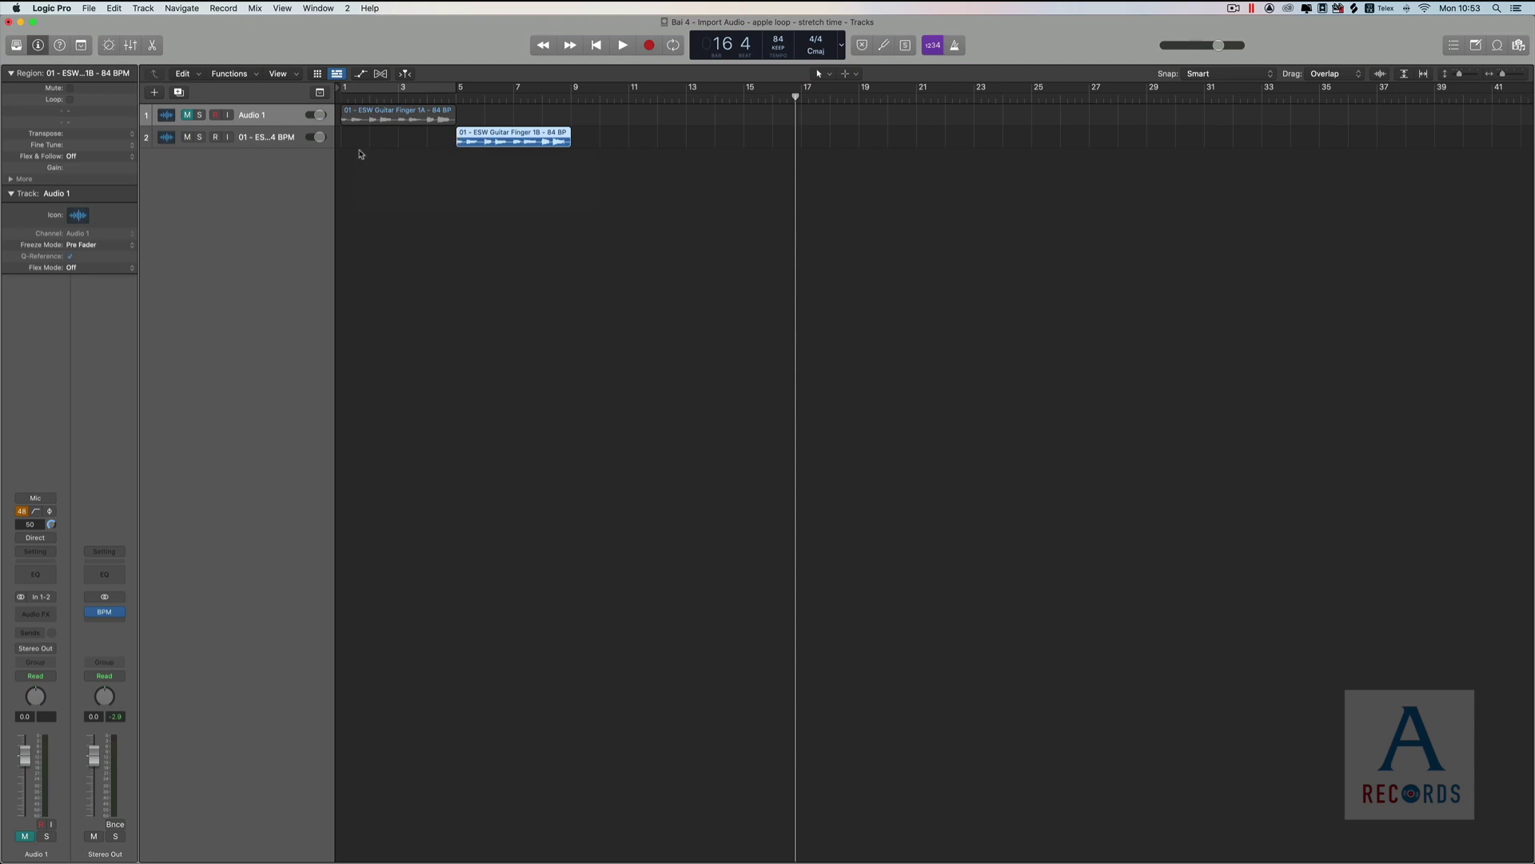
pyautogui.click(507, 165)
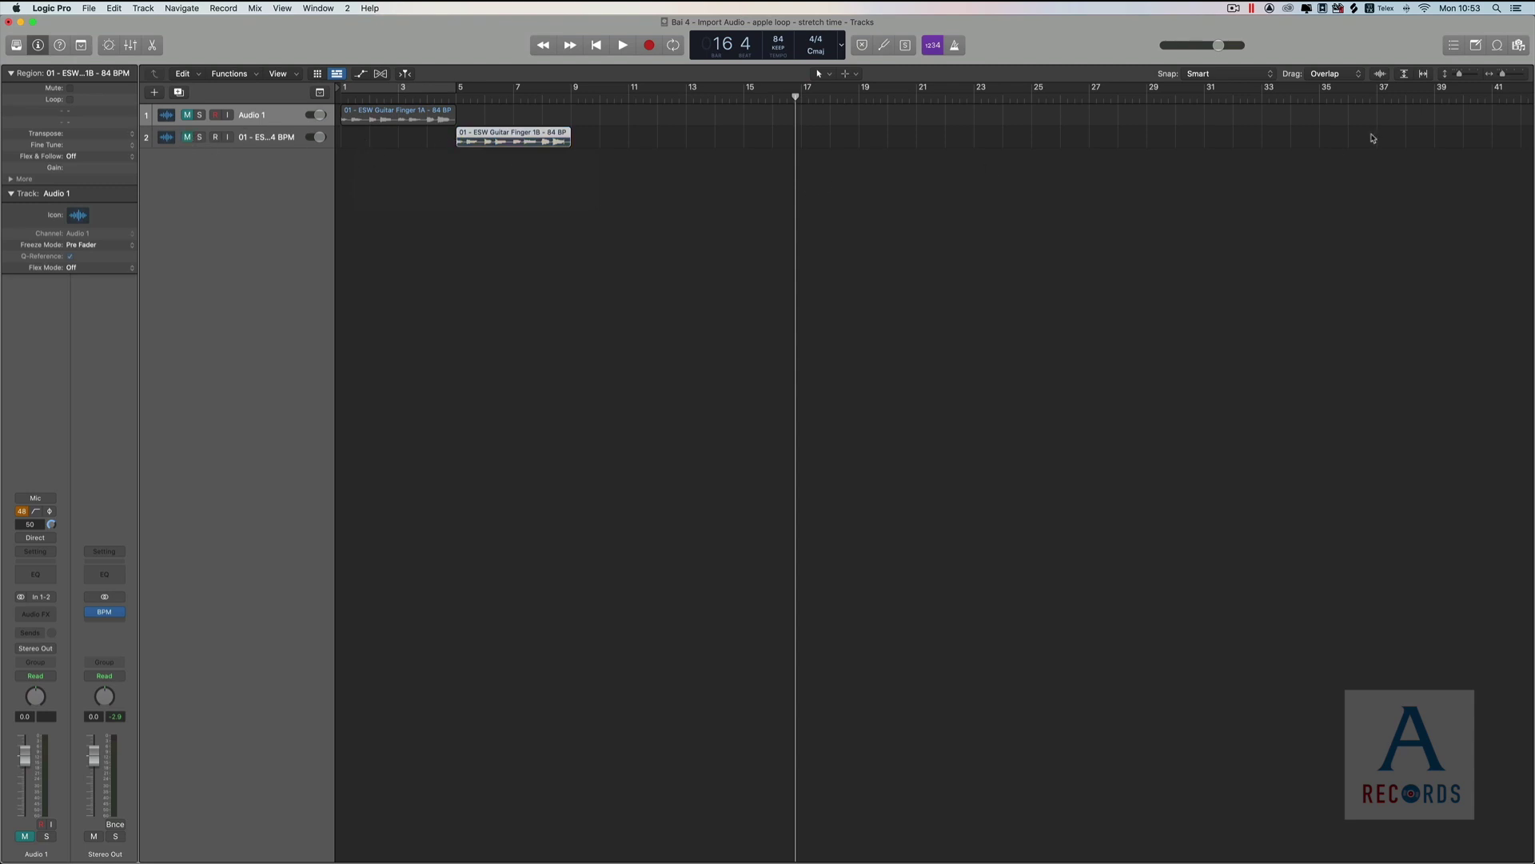
pyautogui.moveTo(512, 854)
pyautogui.moveTo(366, 855)
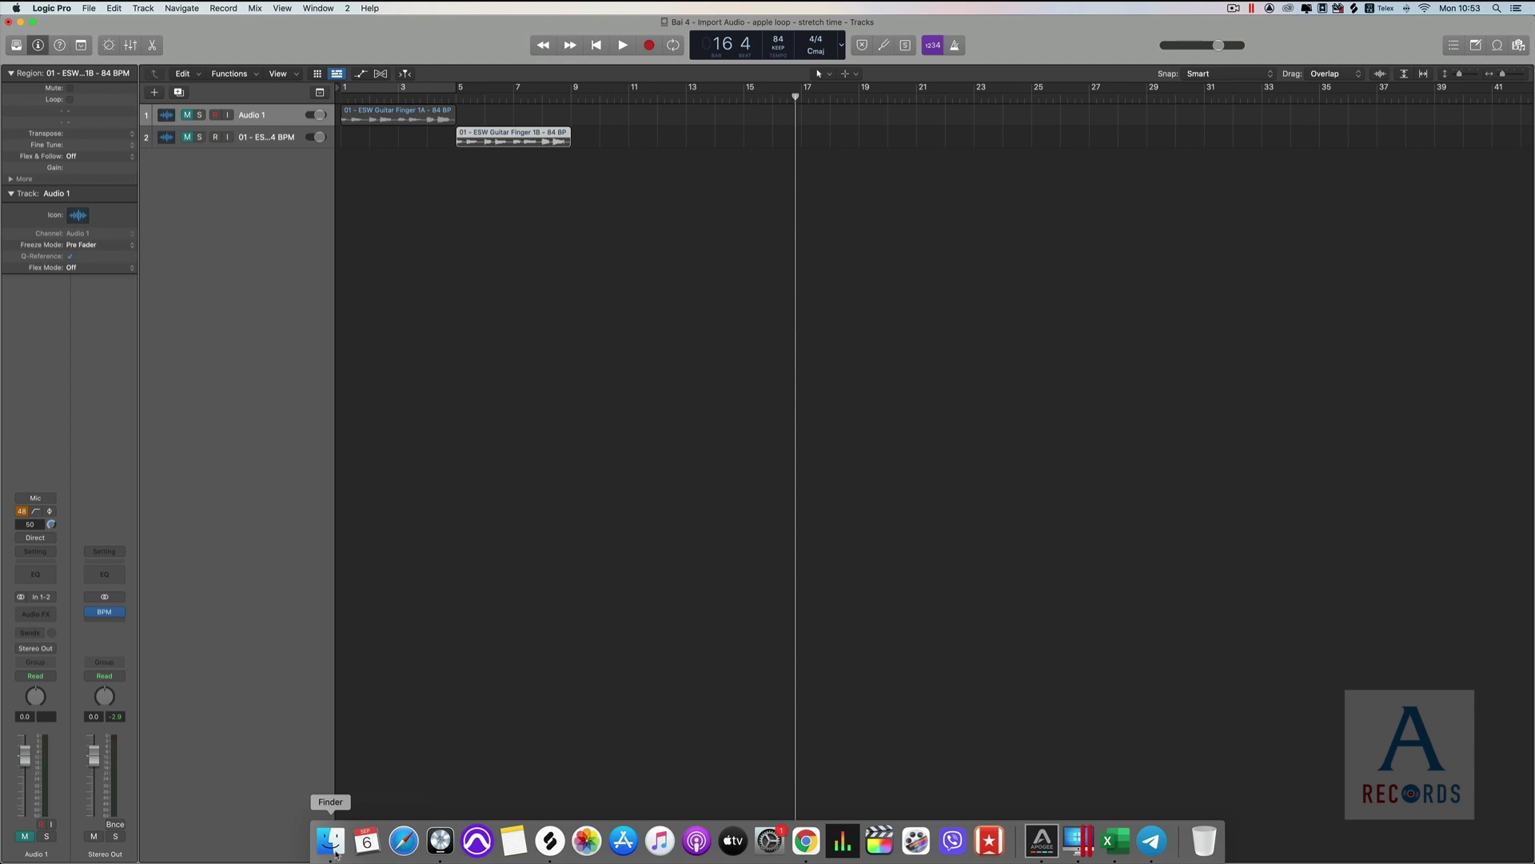
# Show all files in the project's file browser and switch its location to the computer's volumes.
pyautogui.click(1518, 46)
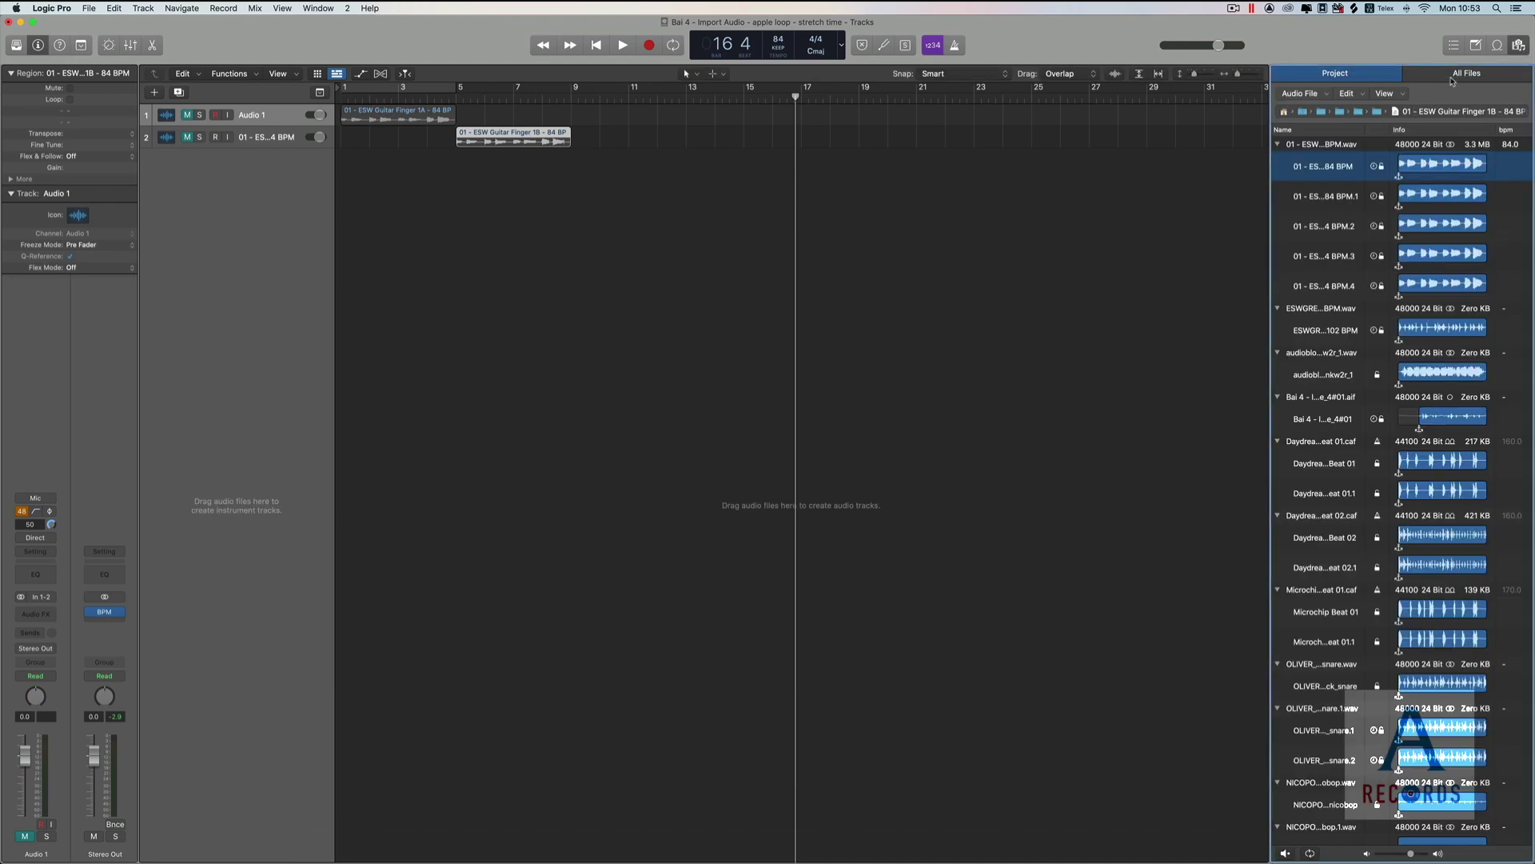
pyautogui.click(1462, 73)
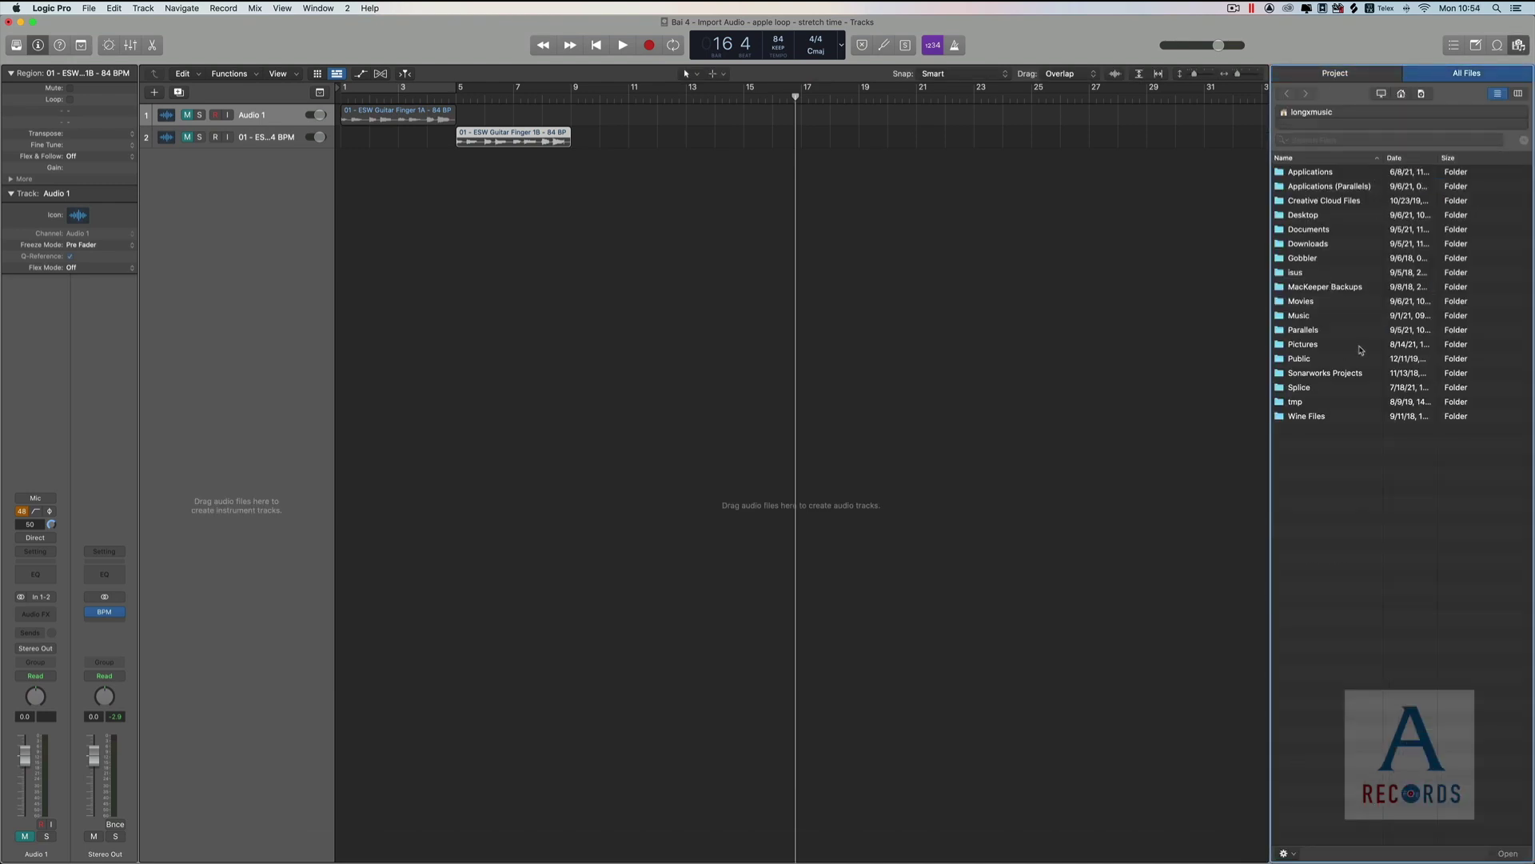
pyautogui.click(1421, 95)
pyautogui.click(1382, 95)
pyautogui.click(1402, 95)
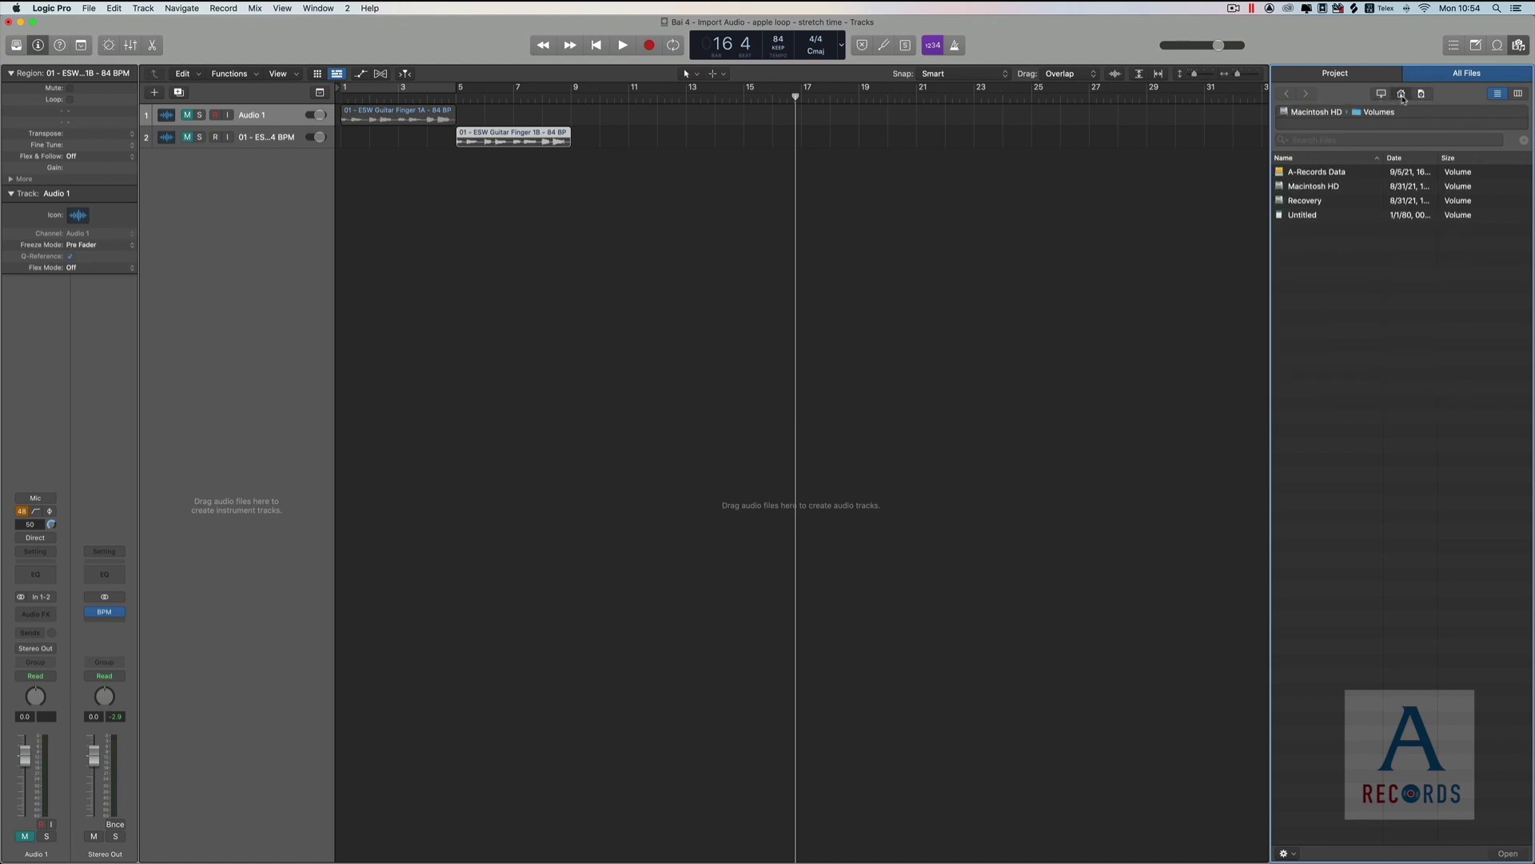
pyautogui.click(1383, 95)
# Browse from Macintosh HD through Users, Shared, Relocated Items and Security to the LONGSAMPLES folder.
pyautogui.doubleClick(1323, 188)
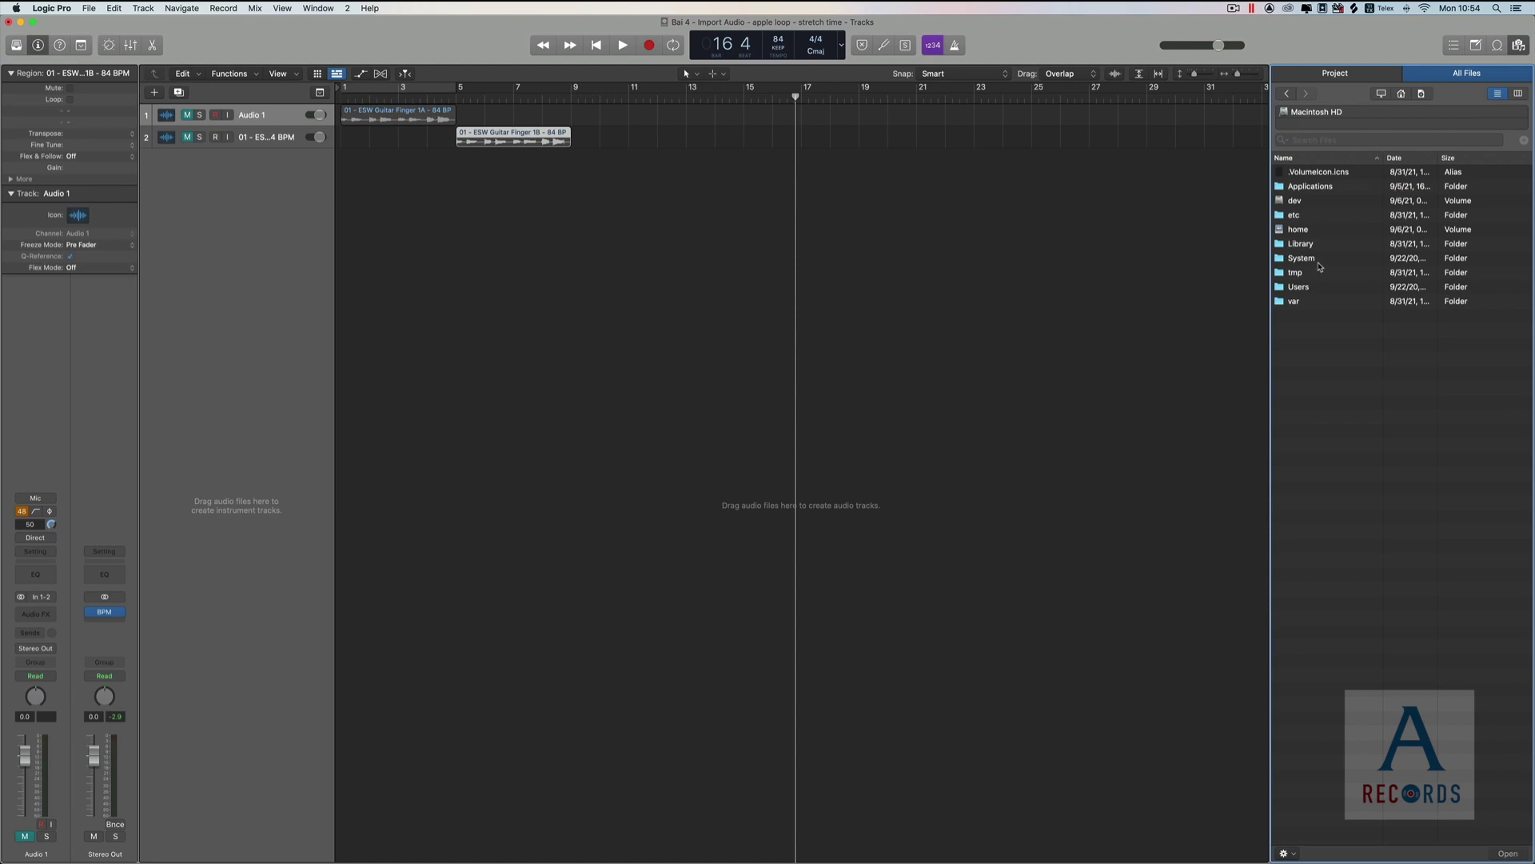
pyautogui.doubleClick(1321, 289)
pyautogui.doubleClick(1344, 202)
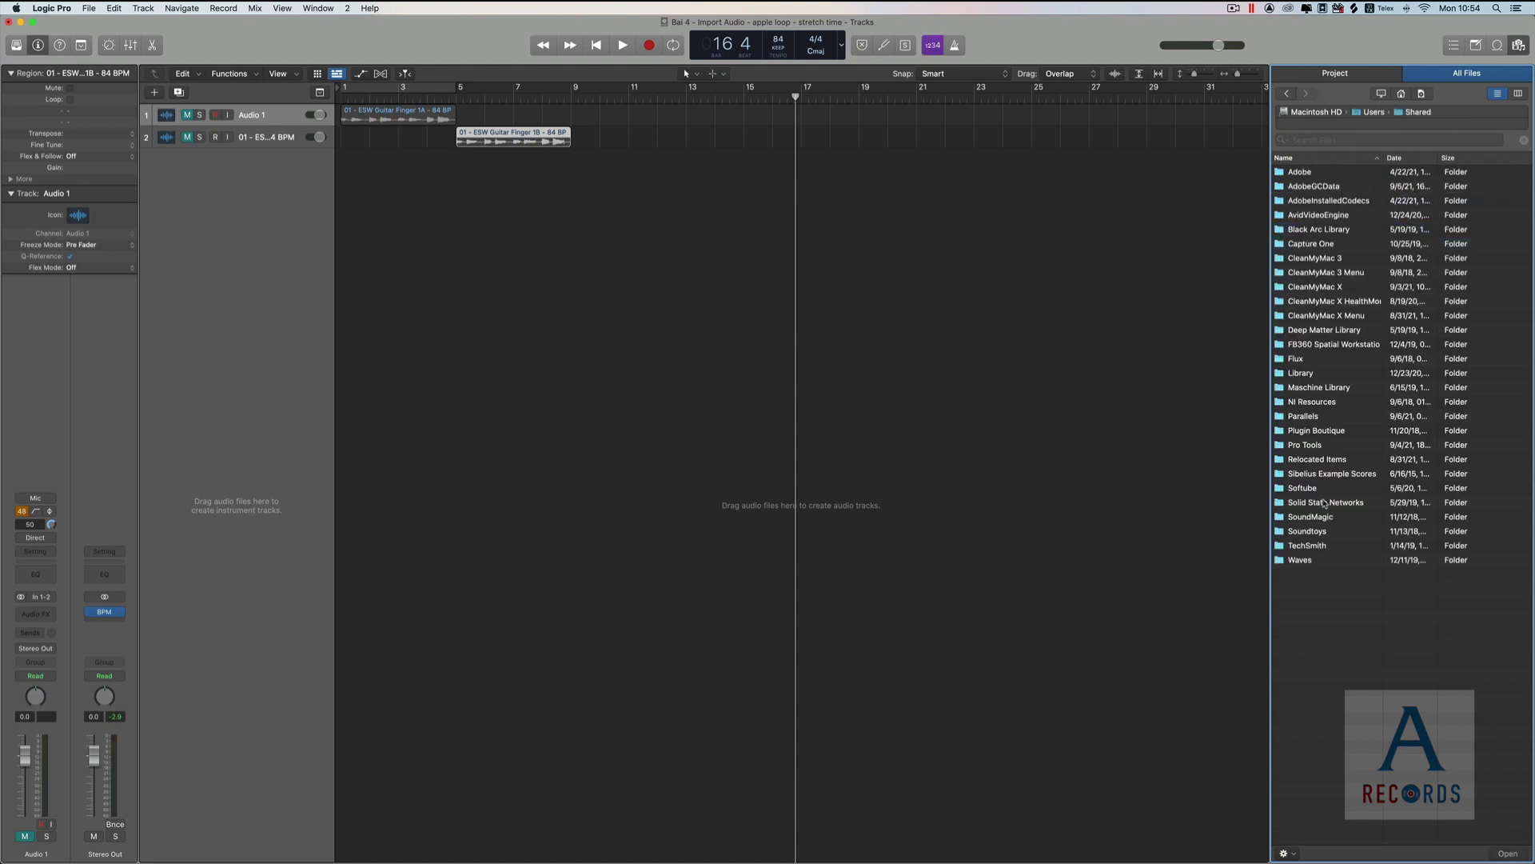
pyautogui.doubleClick(1335, 461)
pyautogui.doubleClick(1334, 187)
pyautogui.doubleClick(1340, 173)
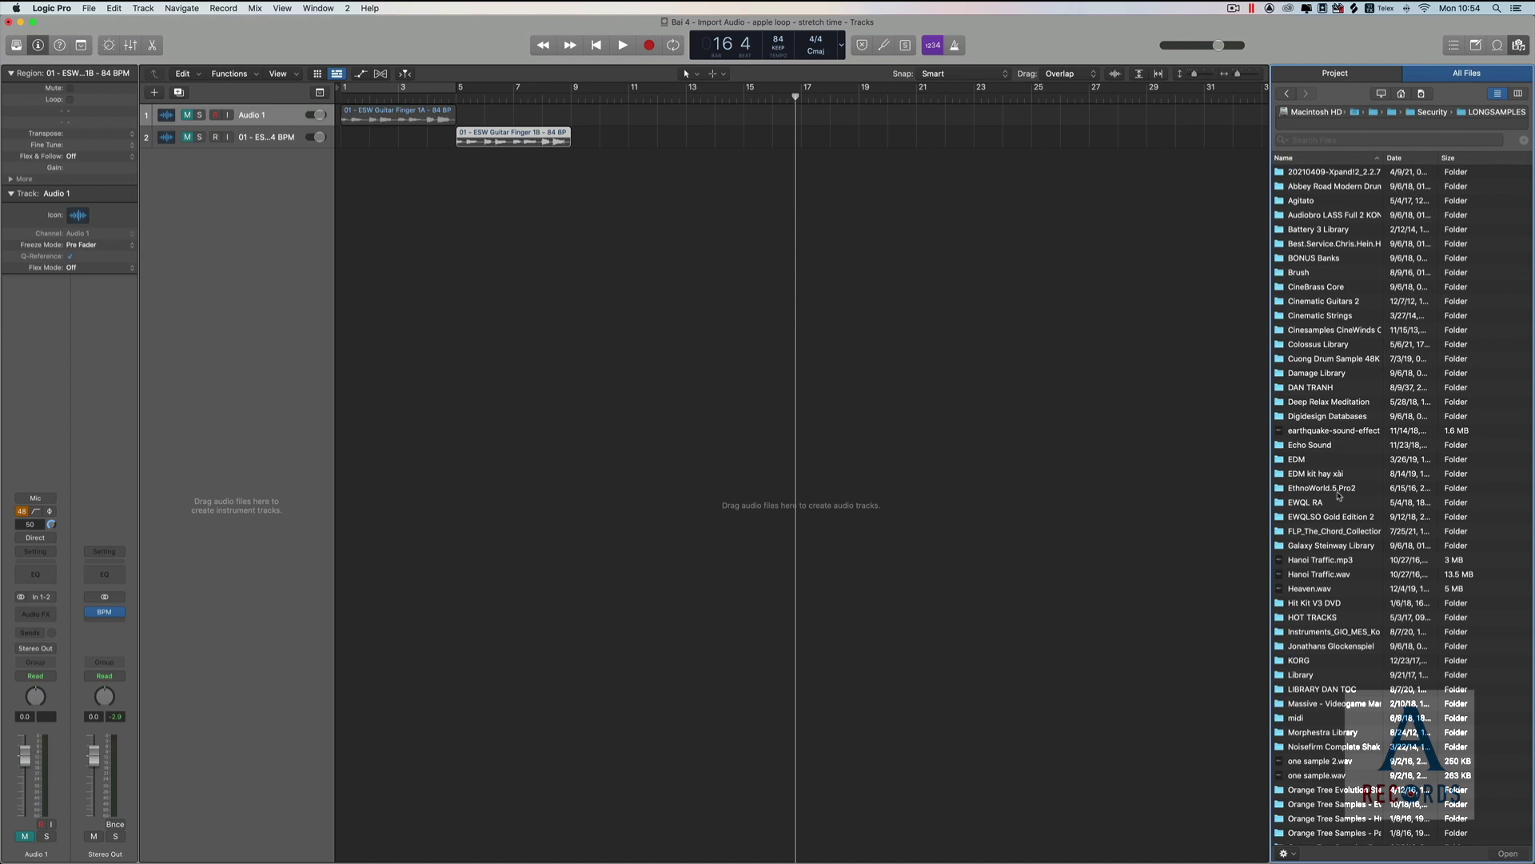
# Within LONGSAMPLES, open Echo Sound, ESW Chill Guitars and its ESW Chill Guitars Kit 03 folder.
pyautogui.doubleClick(1341, 474)
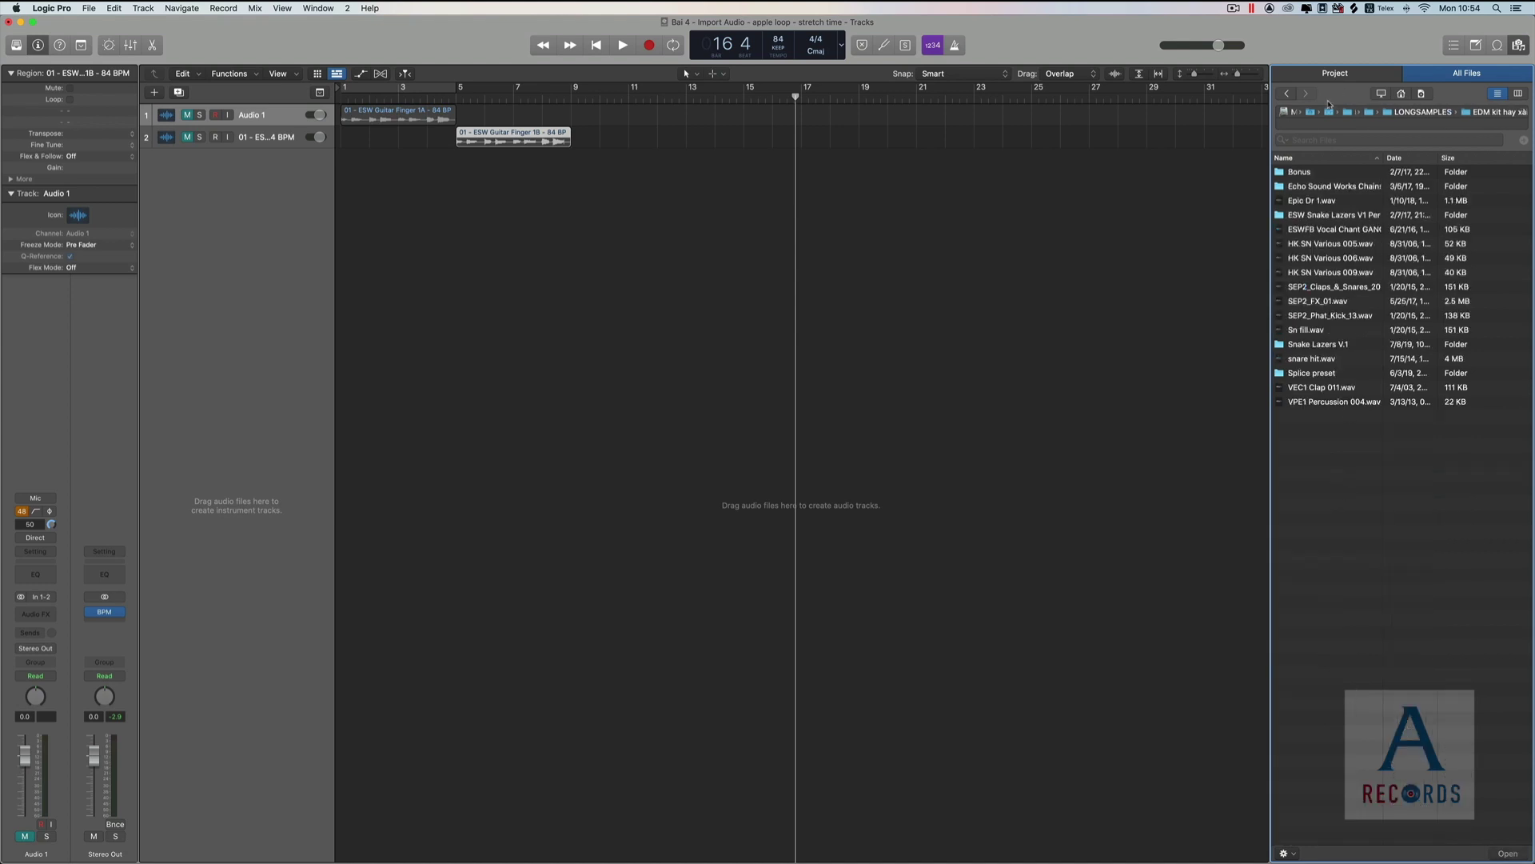
pyautogui.click(1287, 94)
pyautogui.doubleClick(1317, 448)
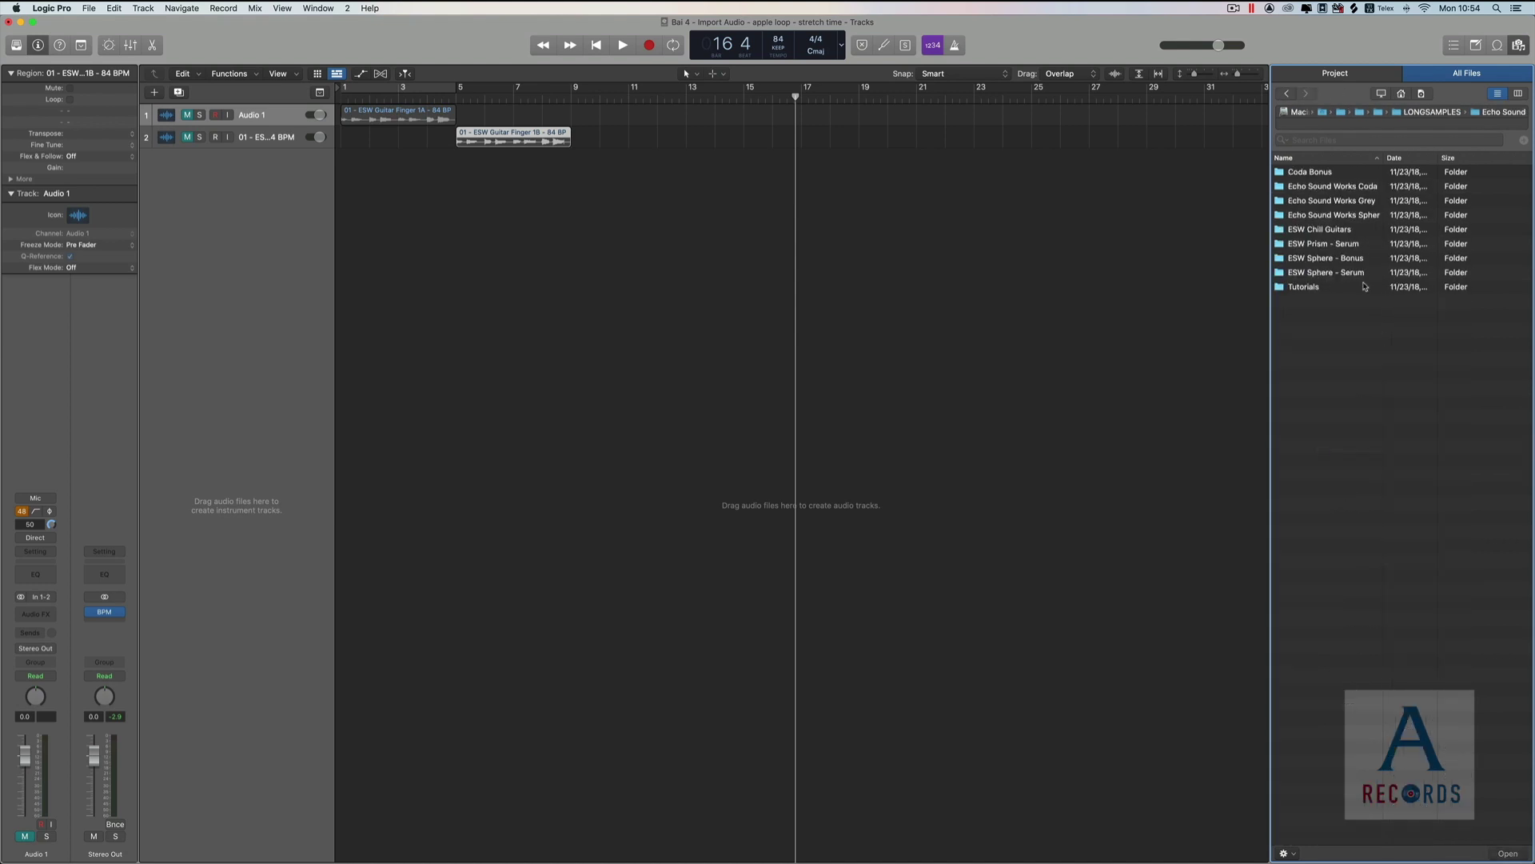
pyautogui.doubleClick(1363, 229)
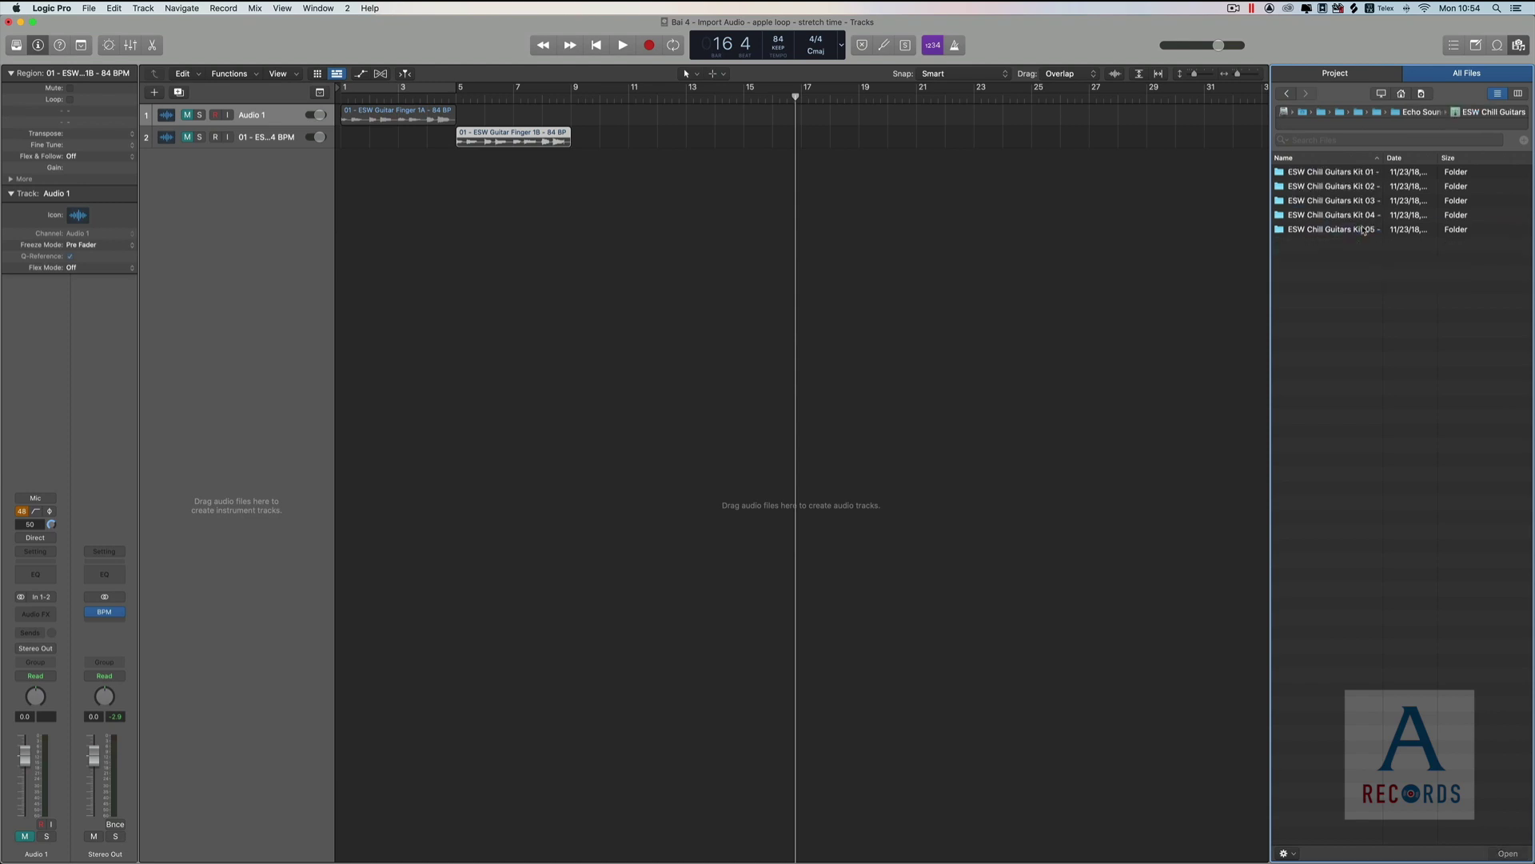
pyautogui.click(1367, 187)
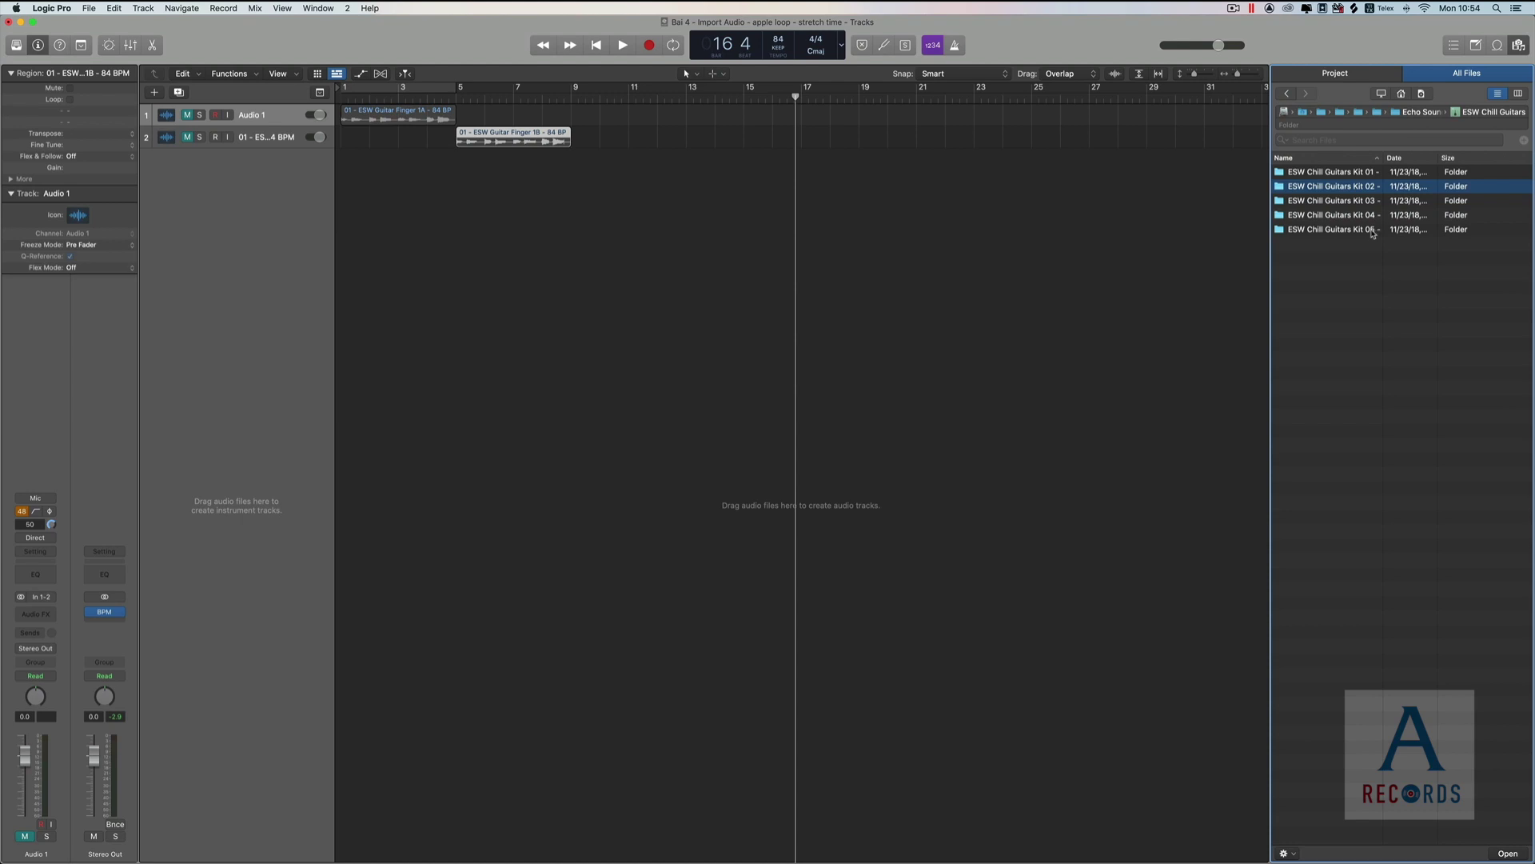
pyautogui.doubleClick(1363, 202)
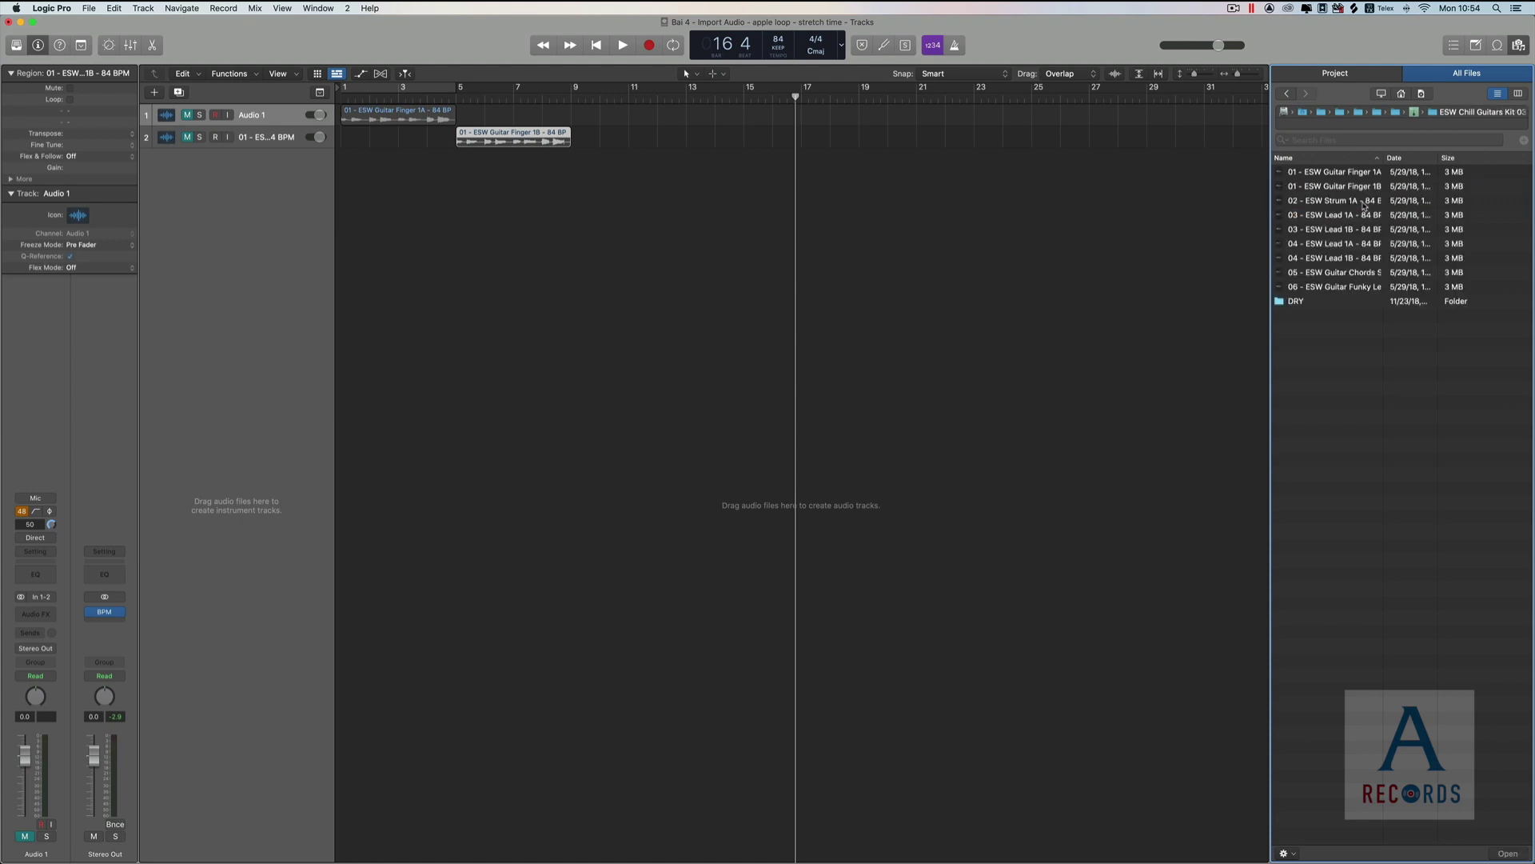
# Display the browser files in columns, select track 2 and audition 01 - ESW Guitar Finger 1B - 84 BPM.wav.
pyautogui.click(1518, 94)
pyautogui.click(1352, 174)
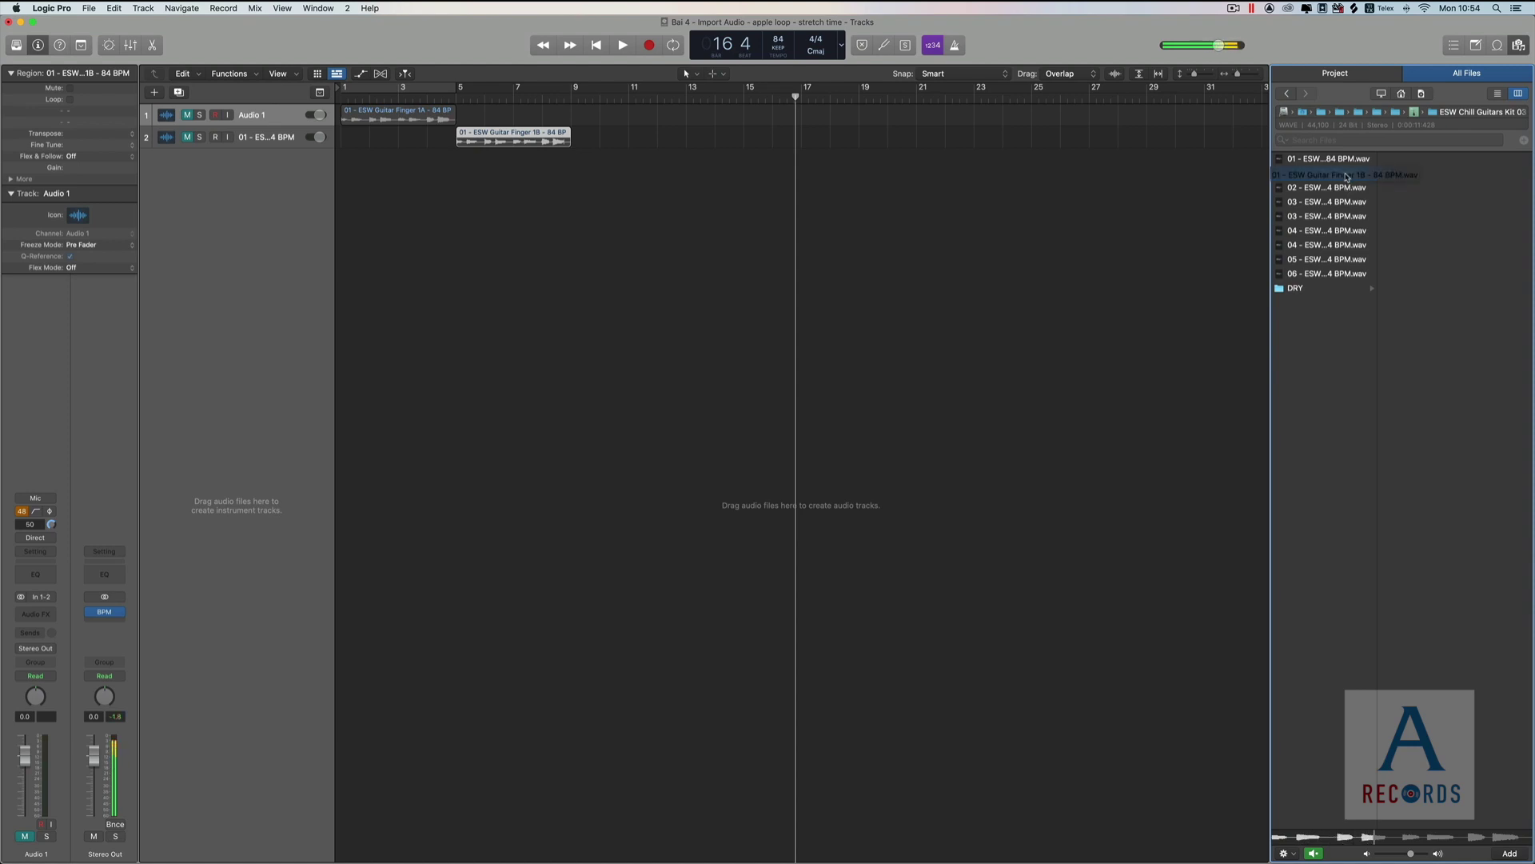
pyautogui.moveTo(1349, 176); pyautogui.dragTo(1349, 179)
pyautogui.click(312, 148)
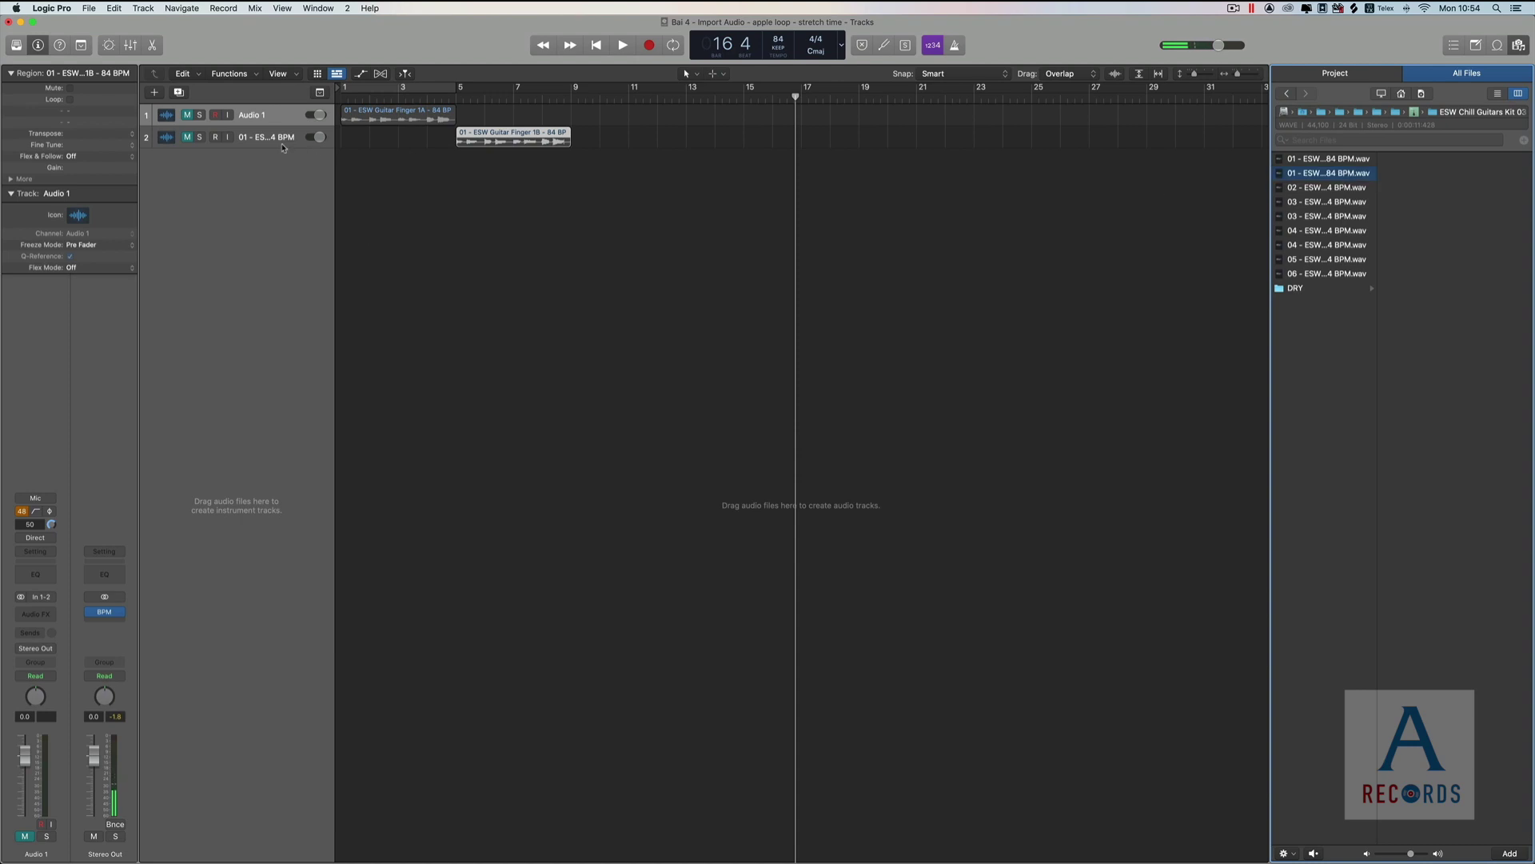
pyautogui.click(1323, 173)
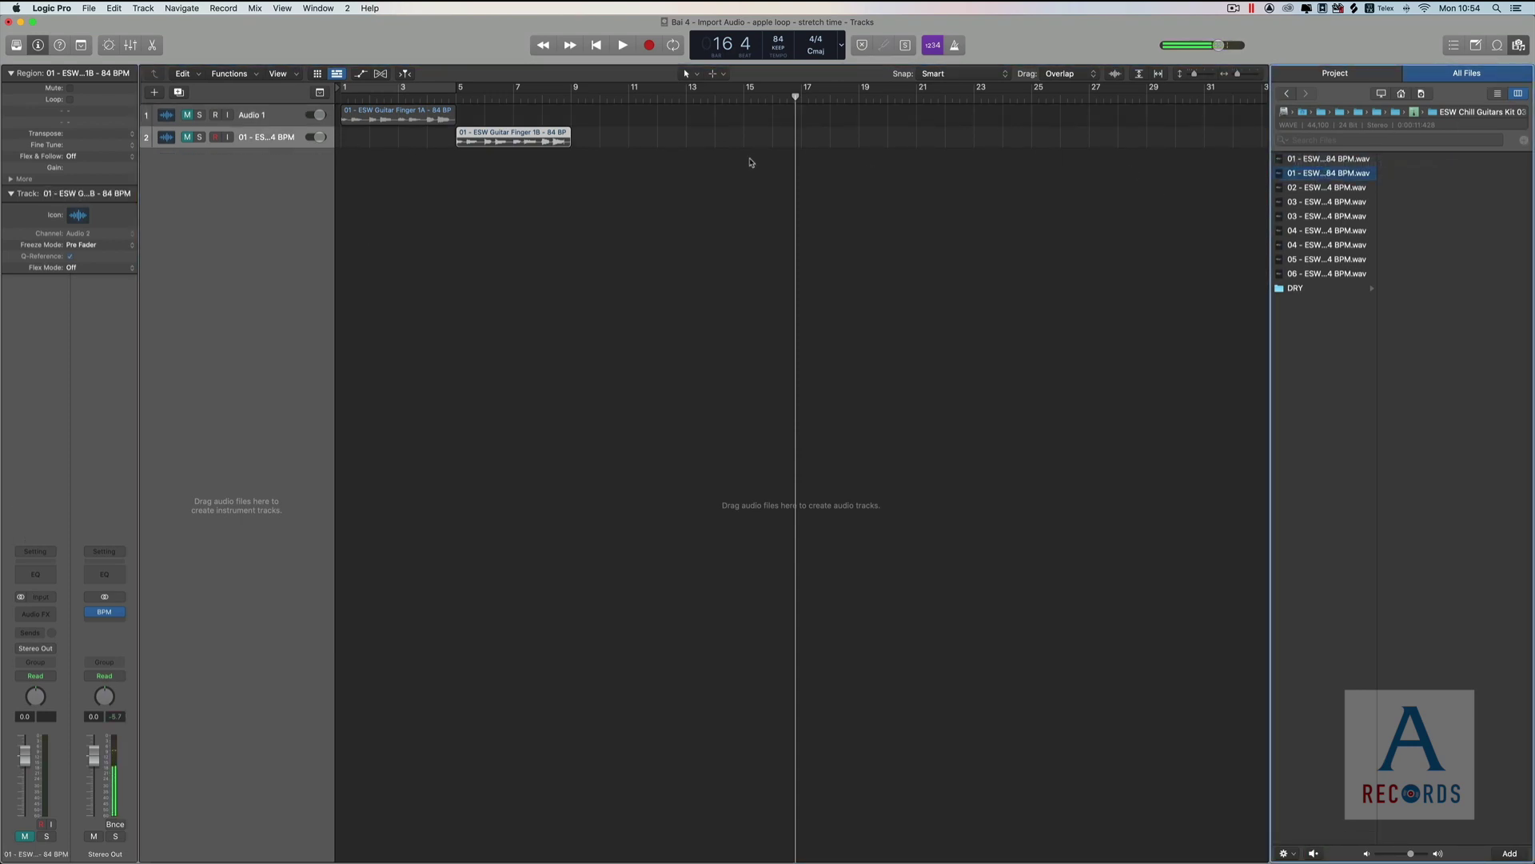
pyautogui.click(1342, 175)
pyautogui.doubleClick(1325, 175)
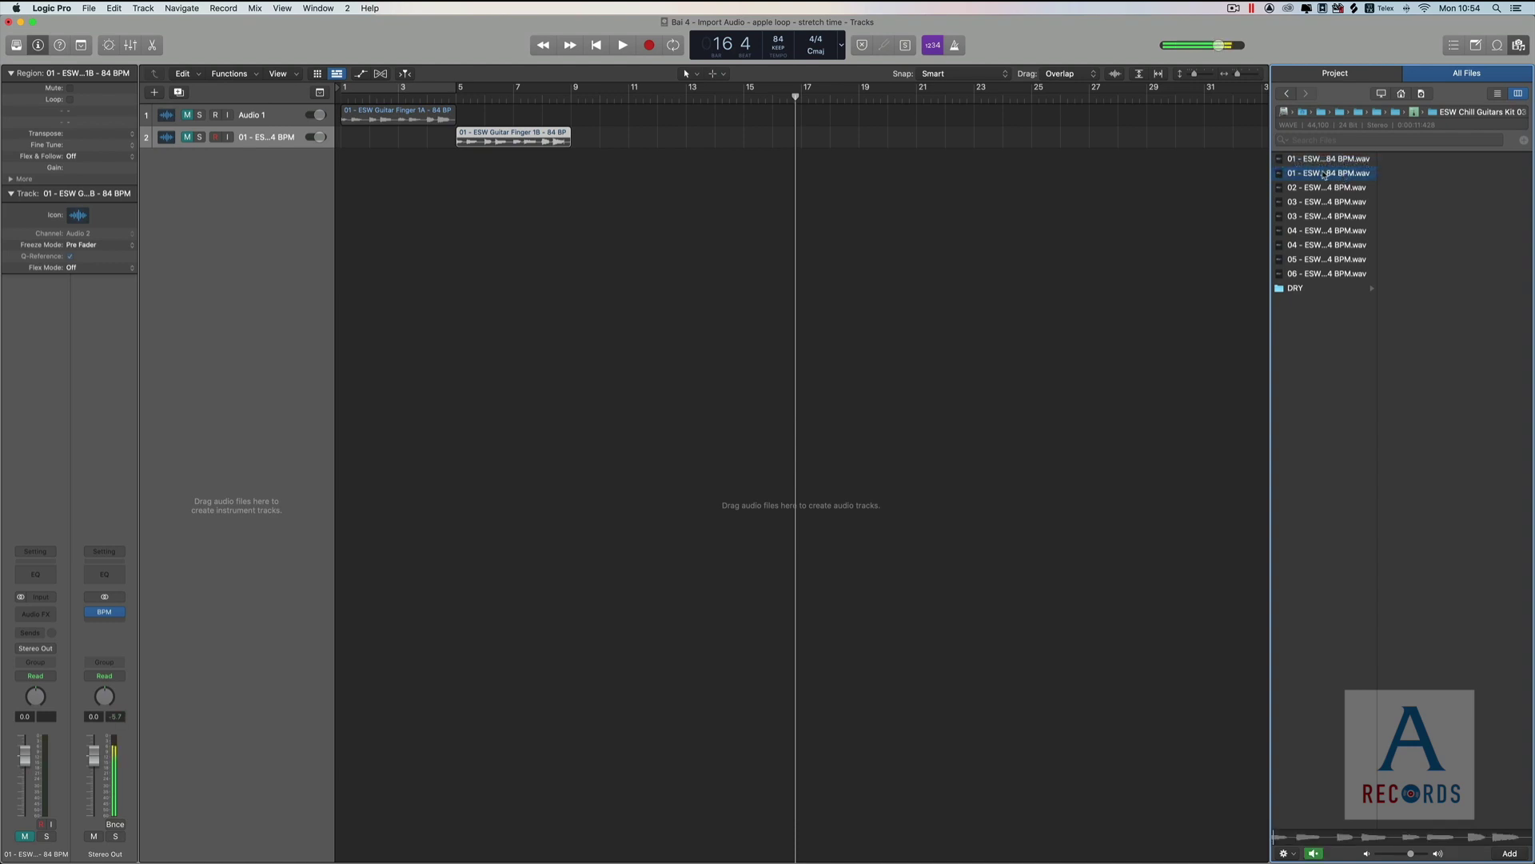
# Try adding 01 - ESW Guitar Finger 1B - 84 BPM.wav from the browser to a new audio track near bar 17.
pyautogui.moveTo(1322, 175); pyautogui.dragTo(815, 238)
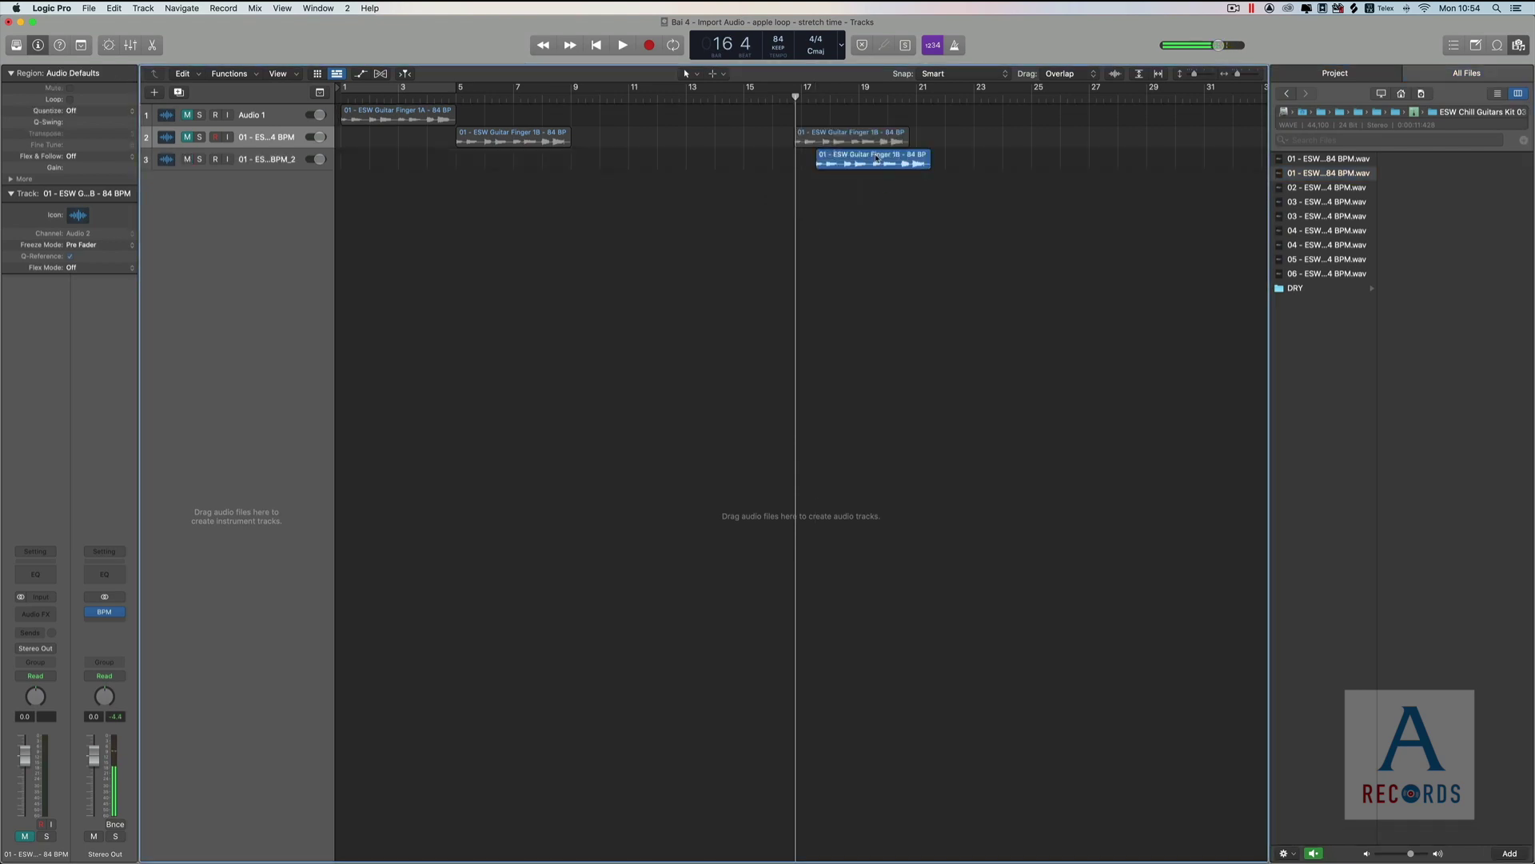
pyautogui.hotkey('ctrl', 'z')
pyautogui.hotkey('ctrl', 'z')
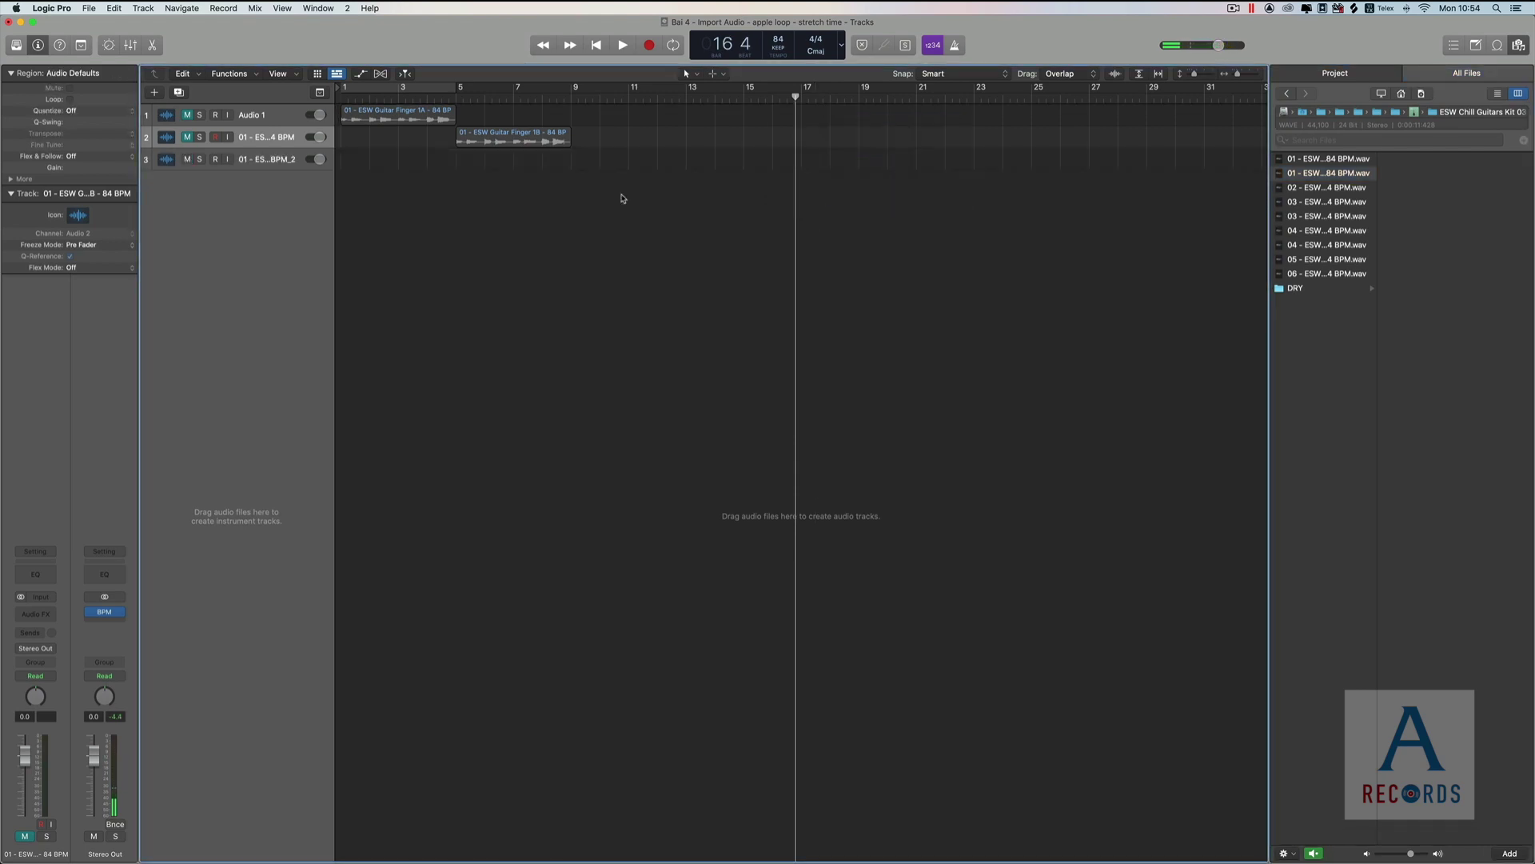
# Move the guitar region at bar 5 from track 2 up onto the Audio 1 track, directly after its first region.
pyautogui.moveTo(505, 140); pyautogui.dragTo(505, 117)
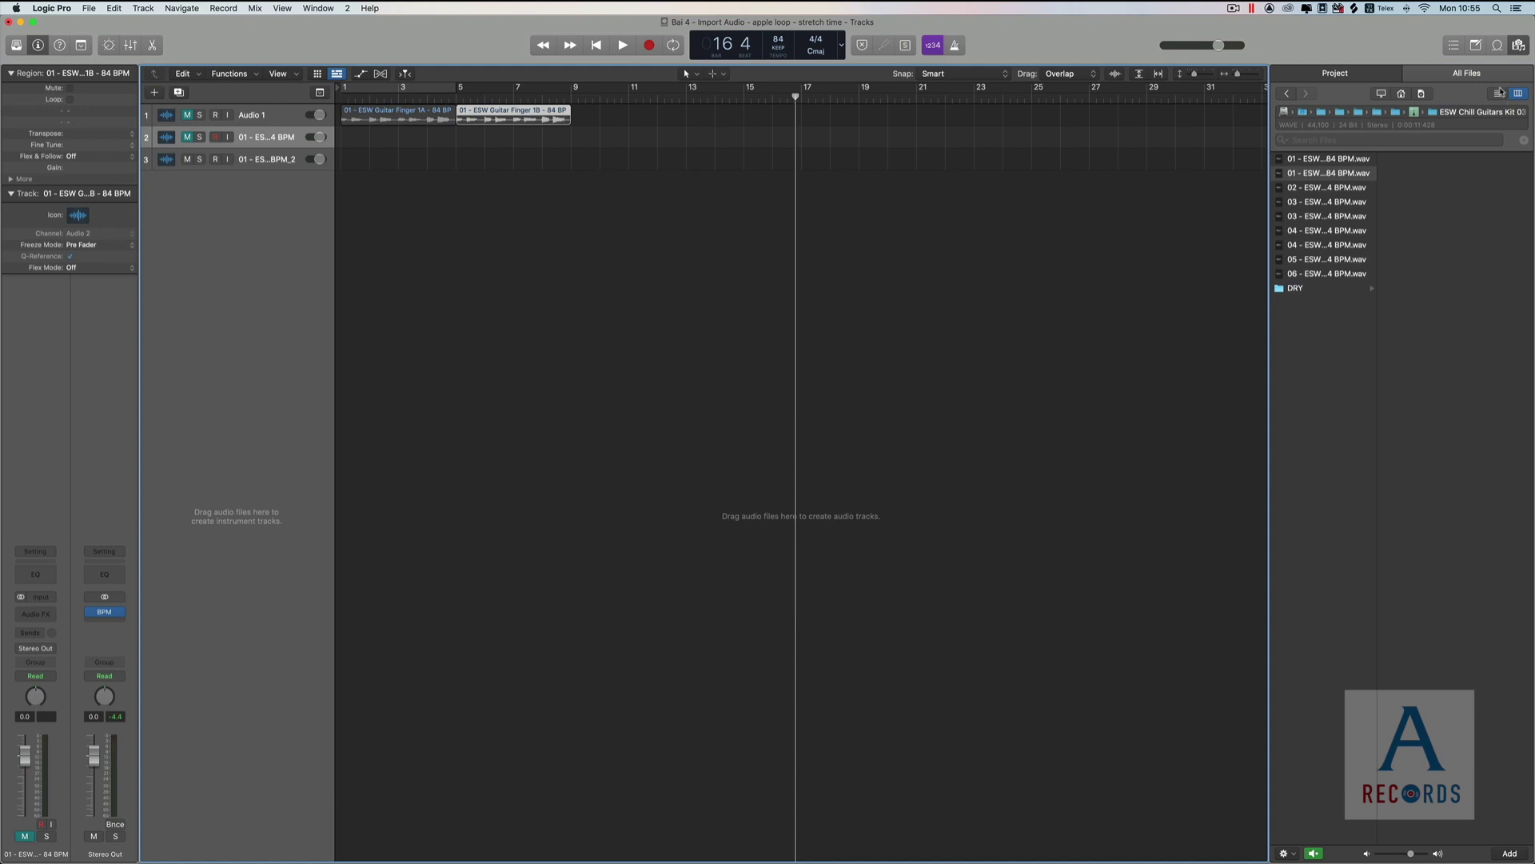
# Return the file browser to the computer's volumes and browse through Macintosh HD, Users and the home folder to Downloads.
pyautogui.click(1382, 94)
pyautogui.click(1335, 175)
pyautogui.click(1405, 275)
pyautogui.click(1479, 174)
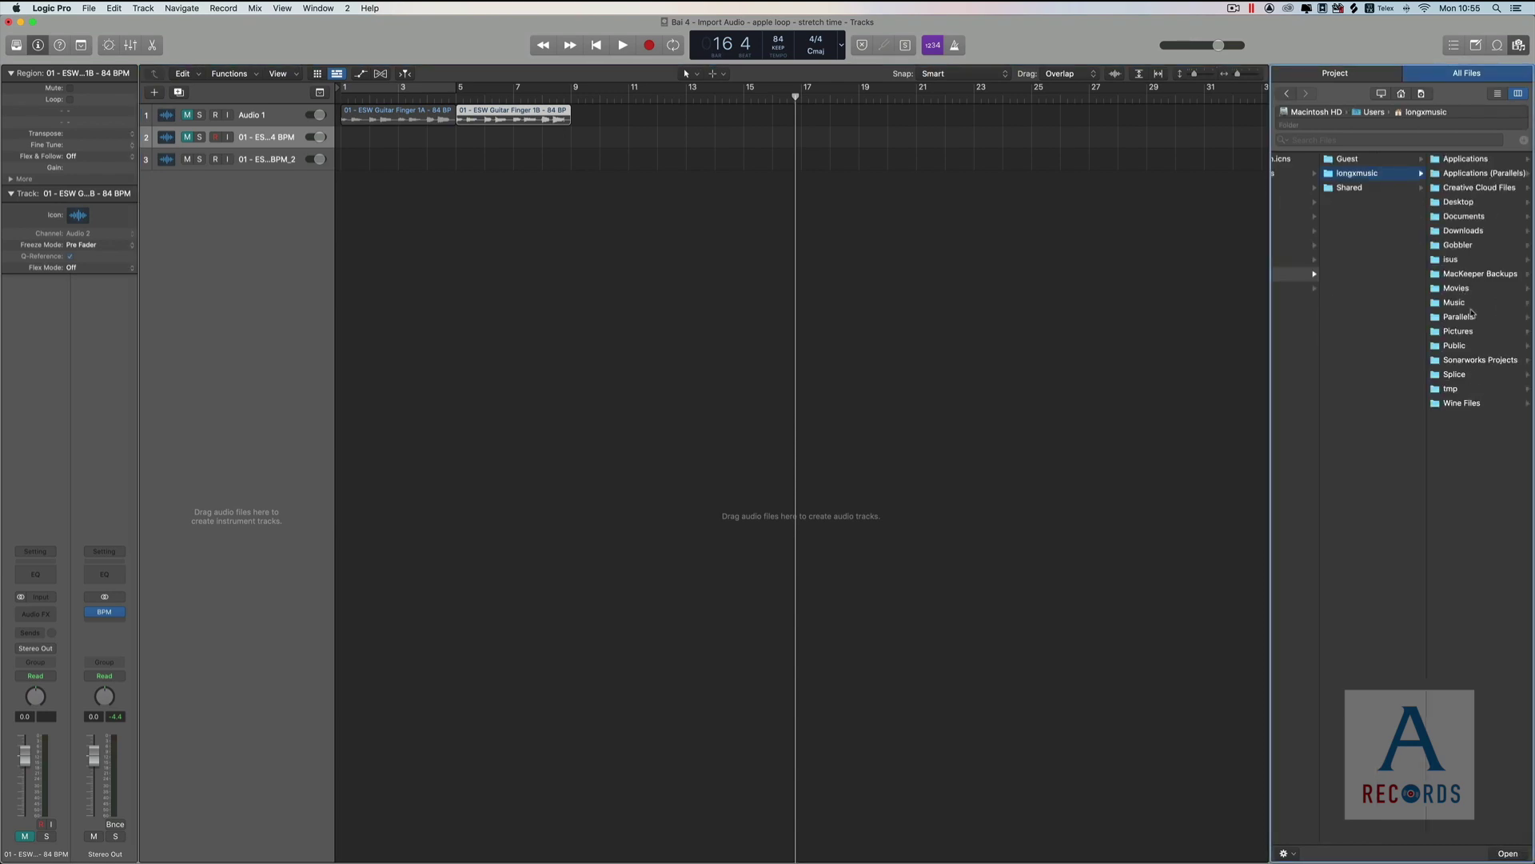
pyautogui.click(1491, 231)
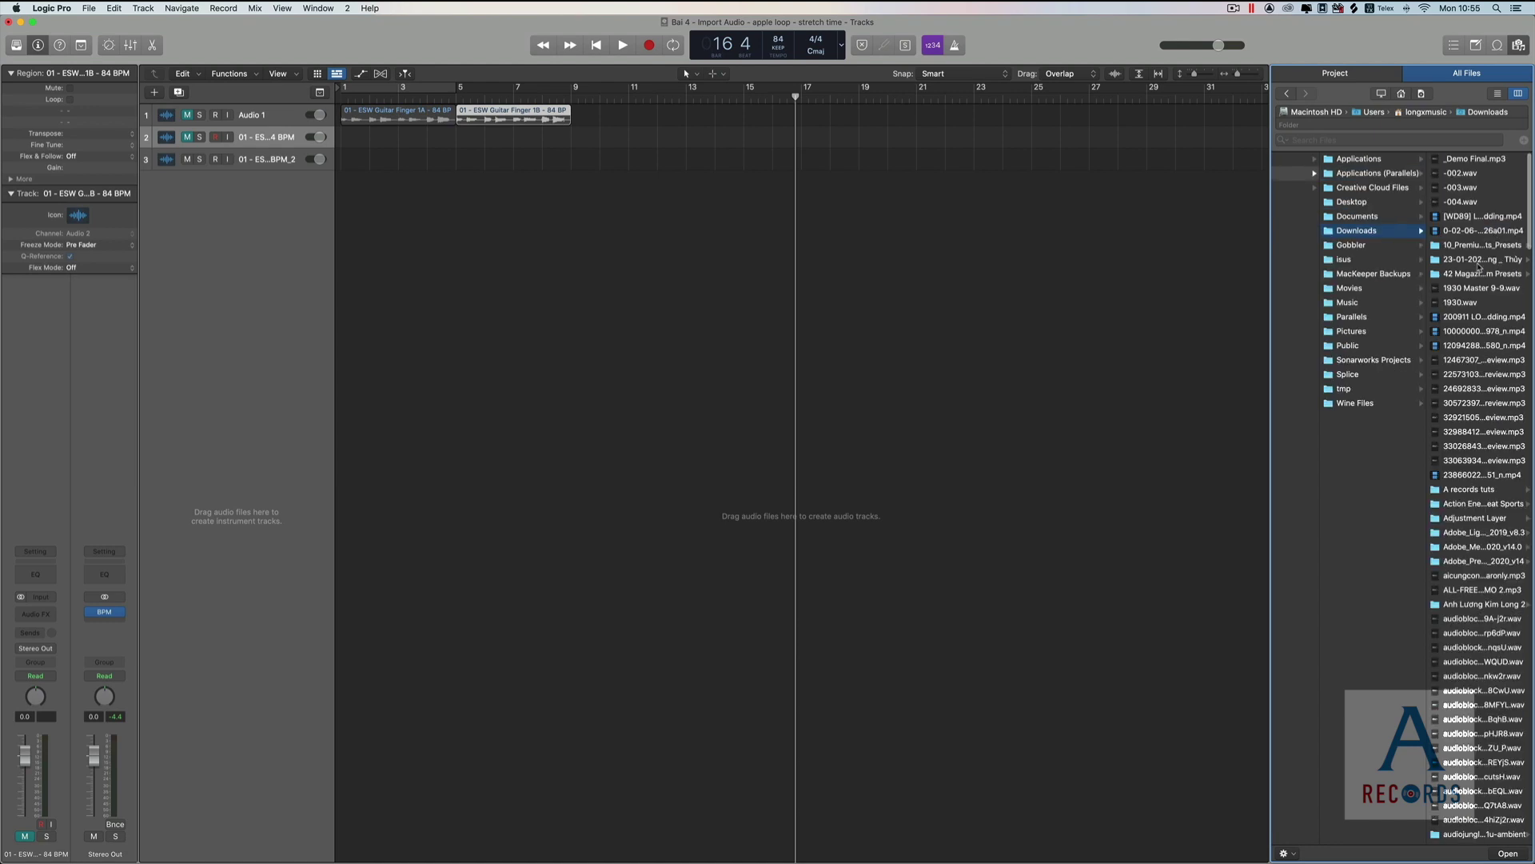
# Select several non-adjacent media files in Downloads together, including an MP4, two preview MP3s and the audioblocks WAV ending in nkw2r.
pyautogui.click(1486, 331)
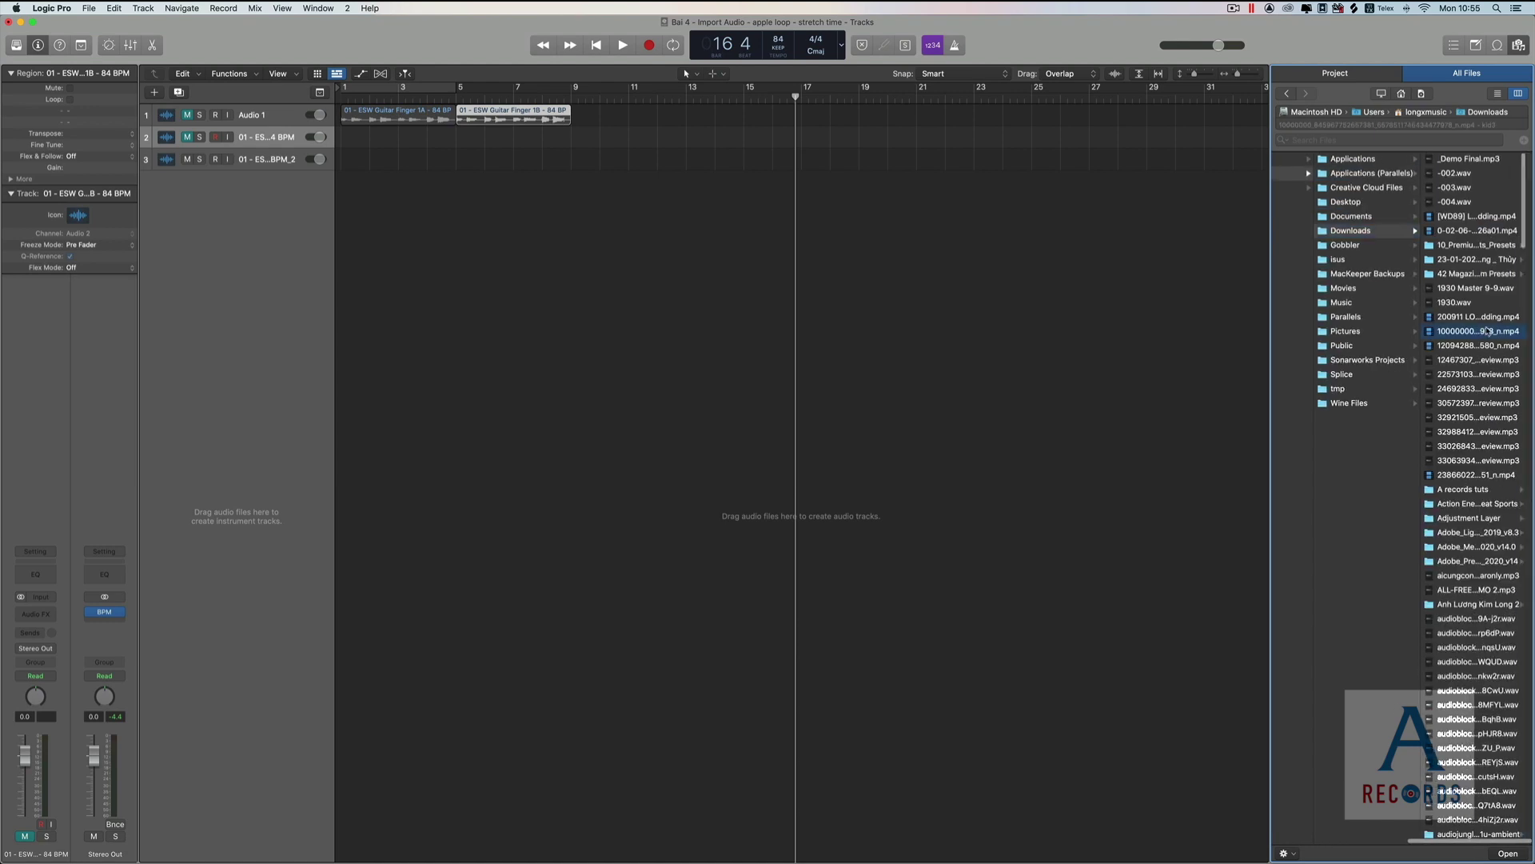
pyautogui.keyDown('super'); pyautogui.click(1485, 360); pyautogui.keyUp('super')
pyautogui.keyDown('super'); pyautogui.click(1485, 374); pyautogui.keyUp('super')
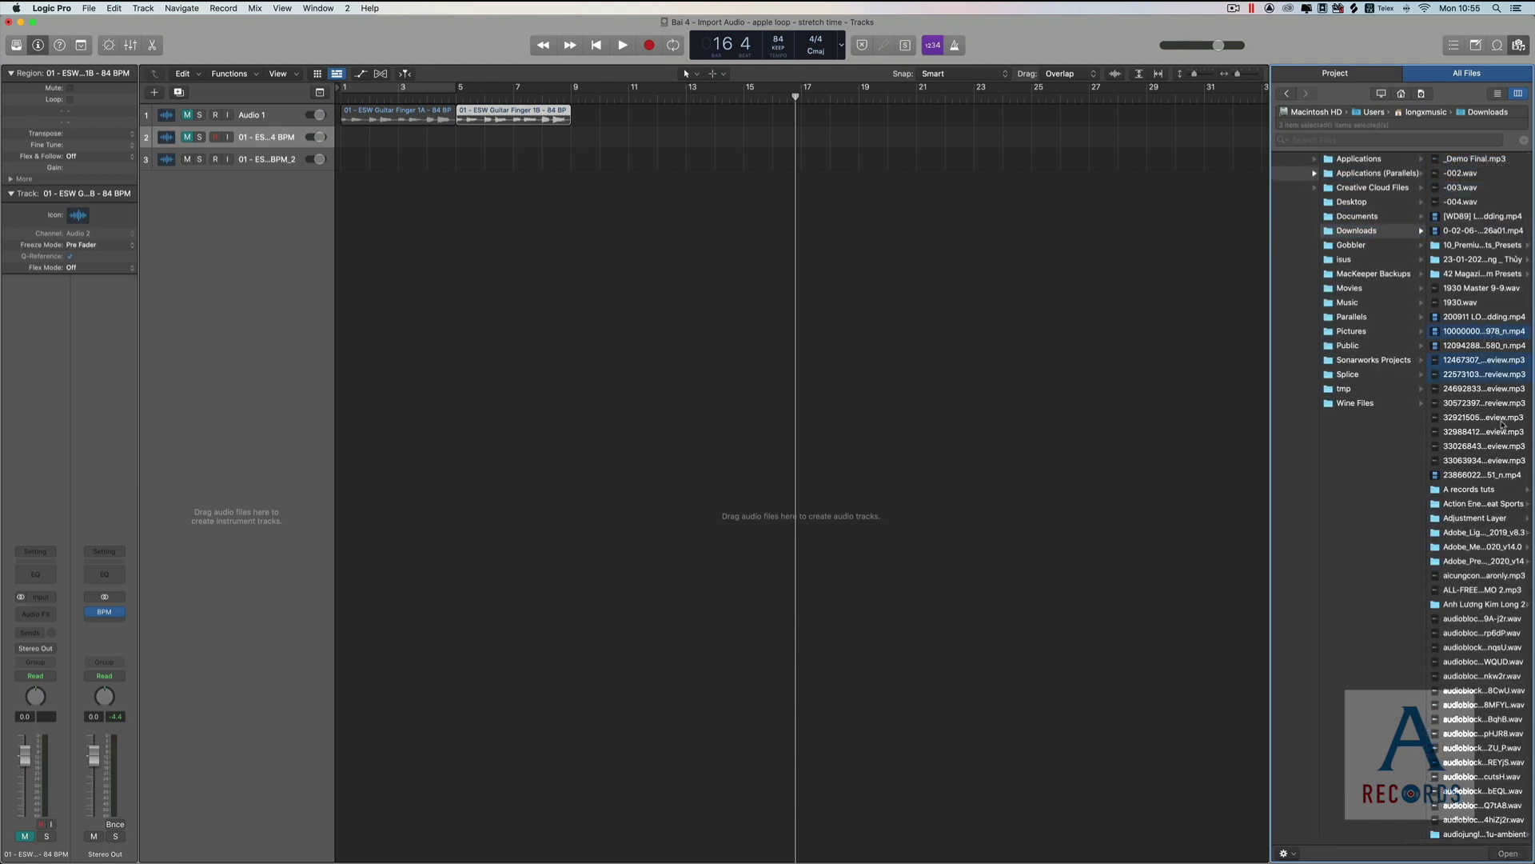
pyautogui.scroll(-4, 1494, 480)
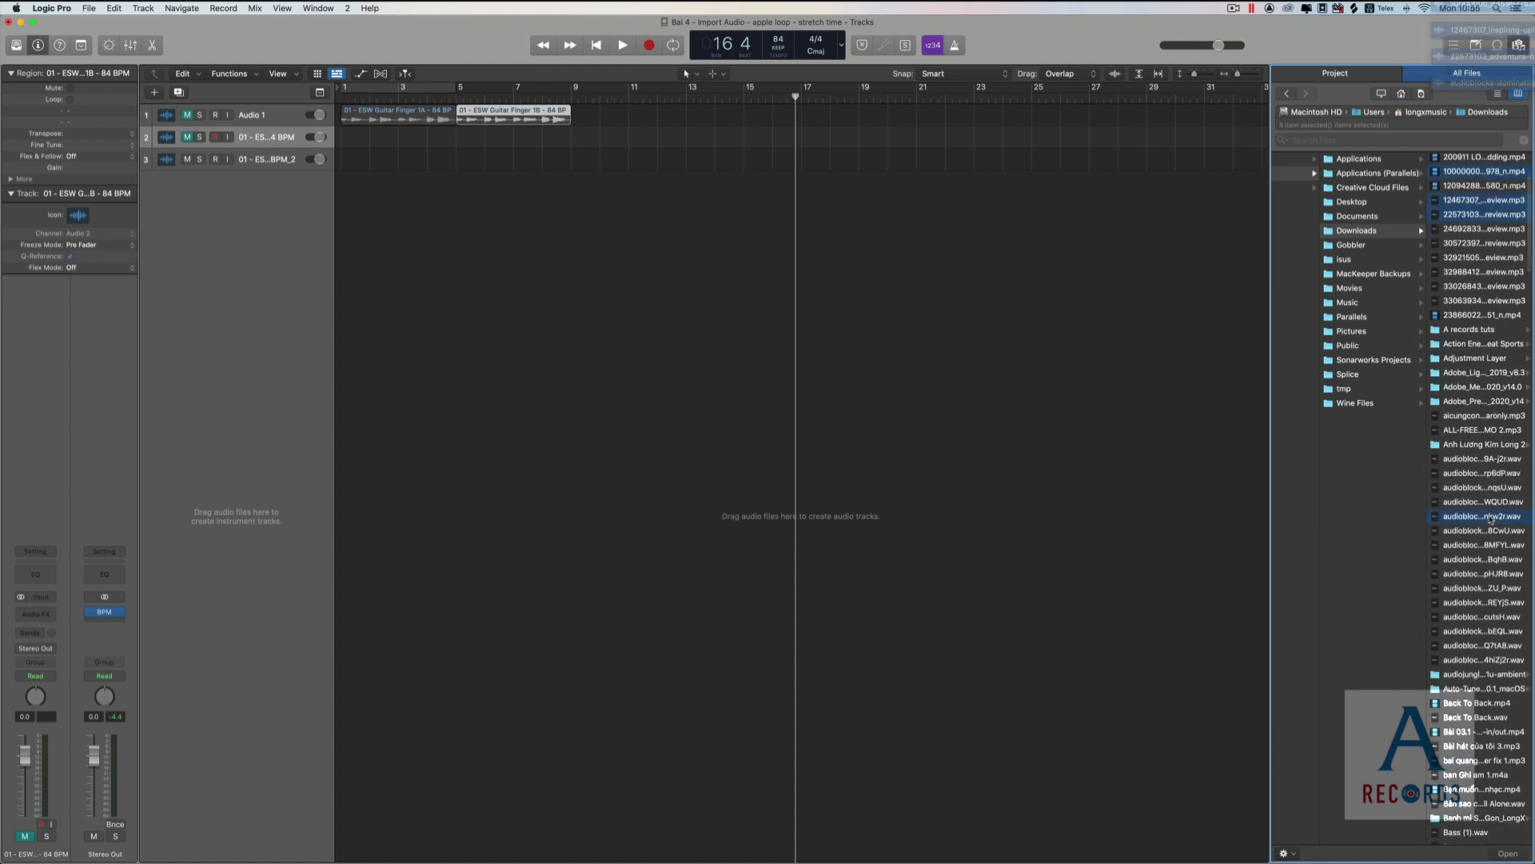
pyautogui.keyDown('super'); pyautogui.click(1476, 518); pyautogui.keyUp('super')
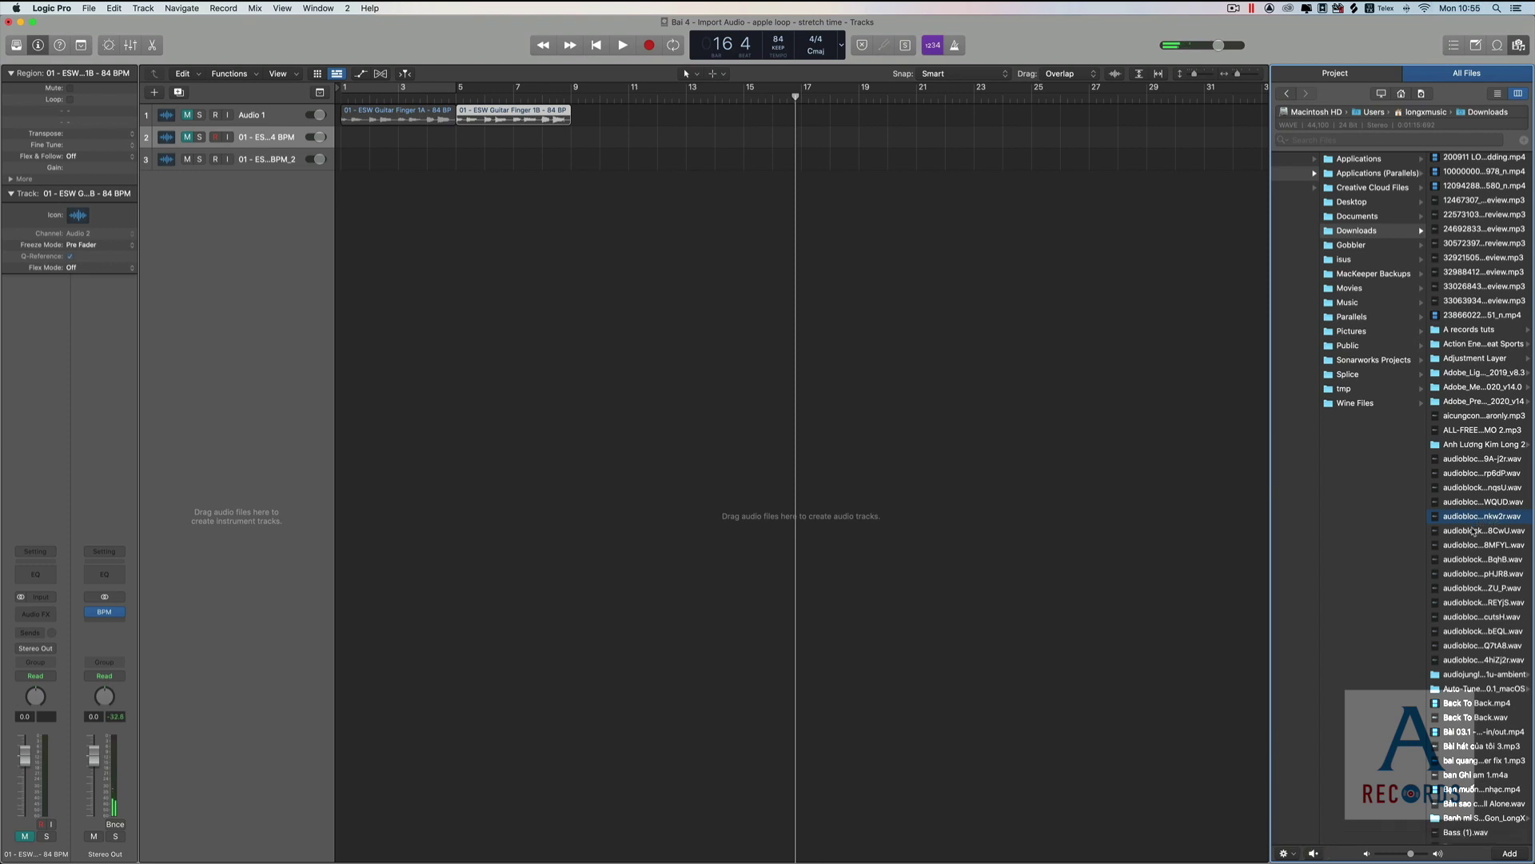
# Audition only the audioblocks WAV ending in nkw2r and add it to track 2 at the playhead.
pyautogui.click(901, 281)
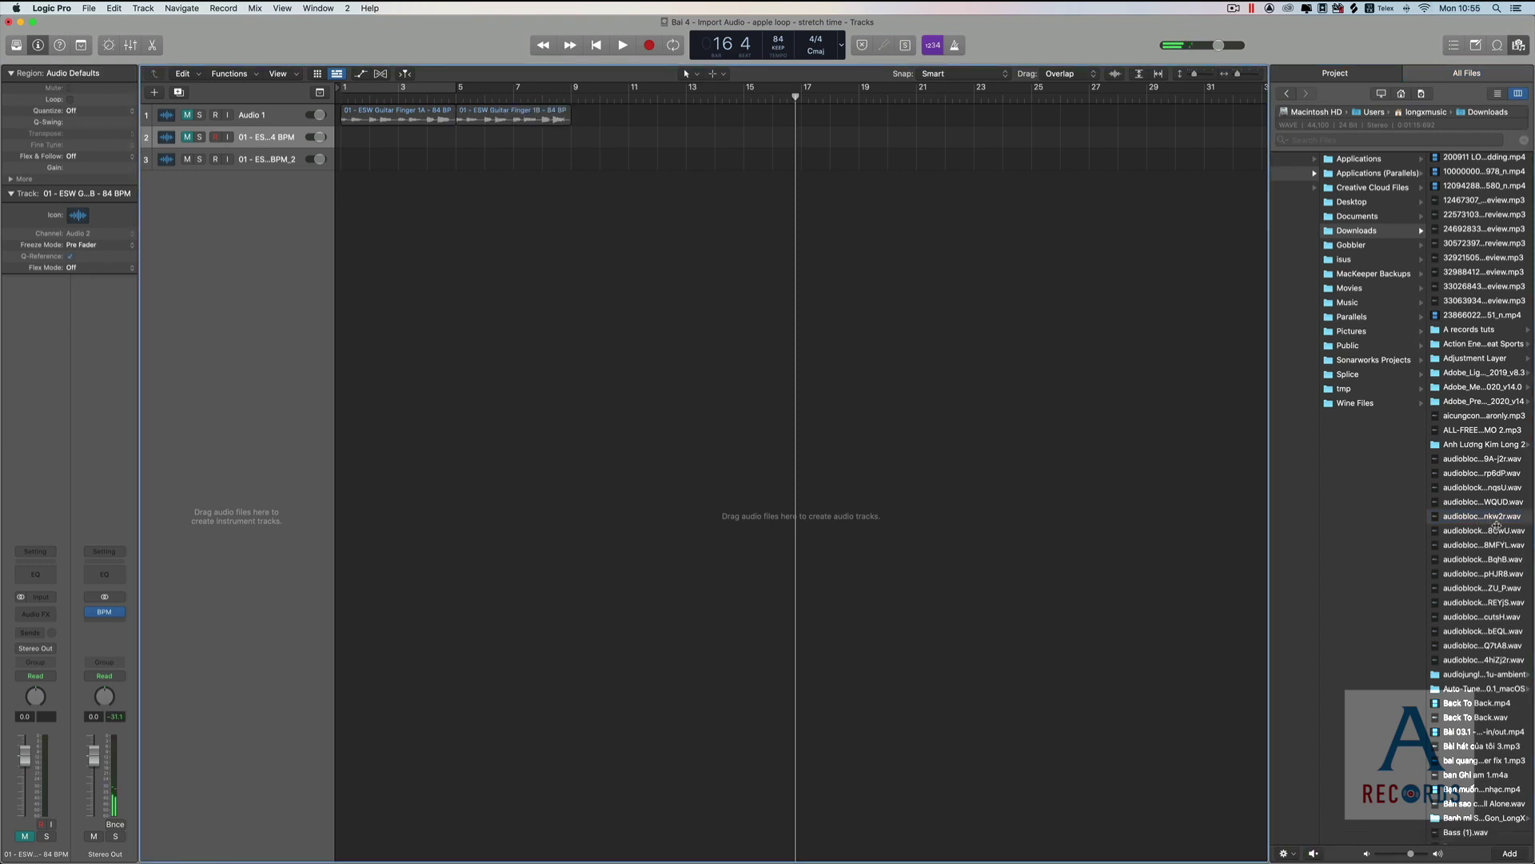
pyautogui.click(1502, 516)
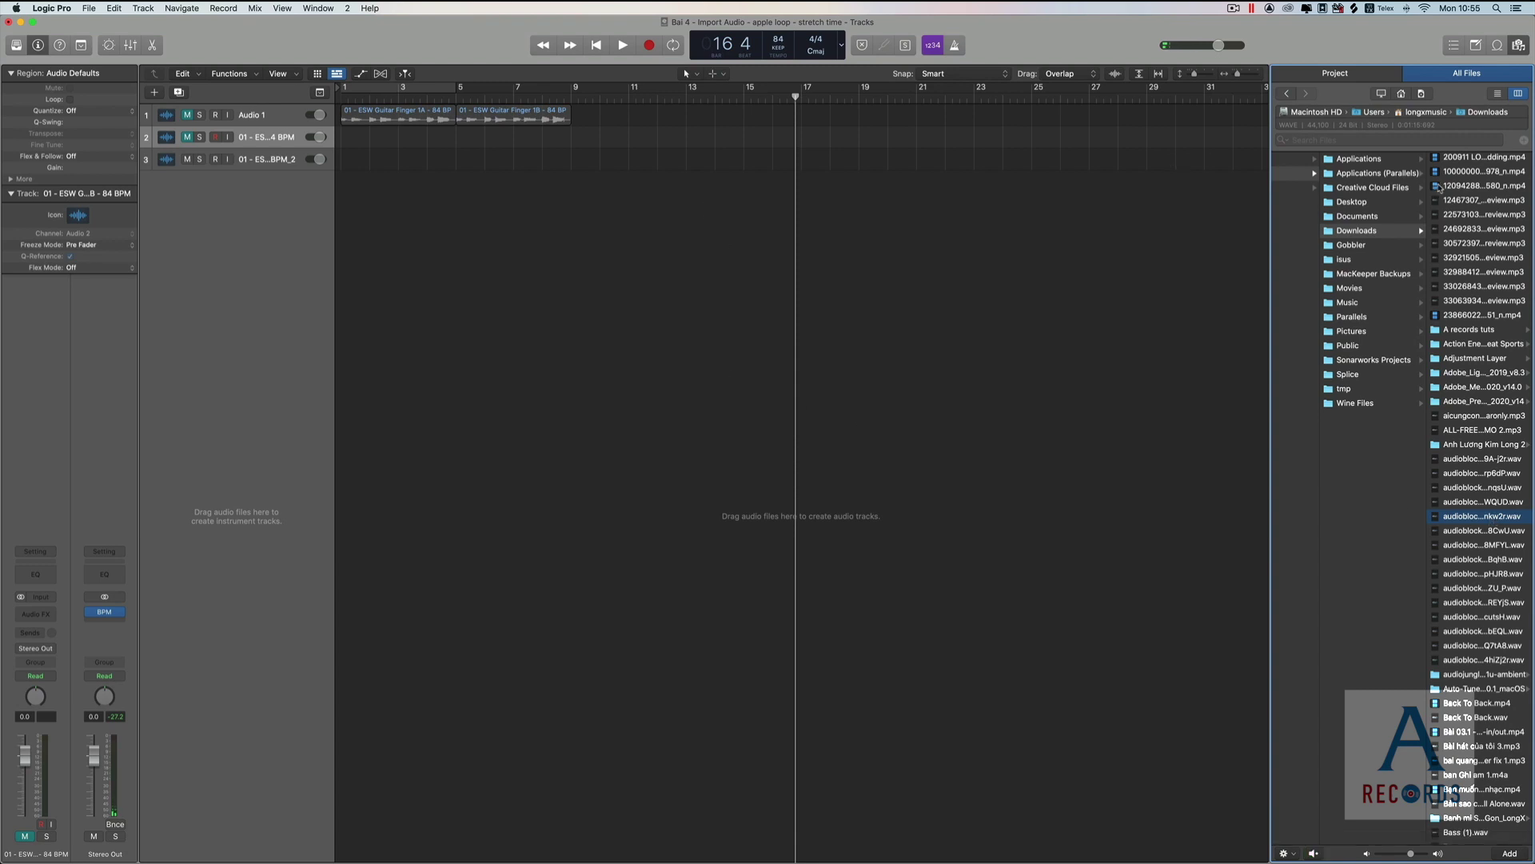
pyautogui.doubleClick(1487, 517)
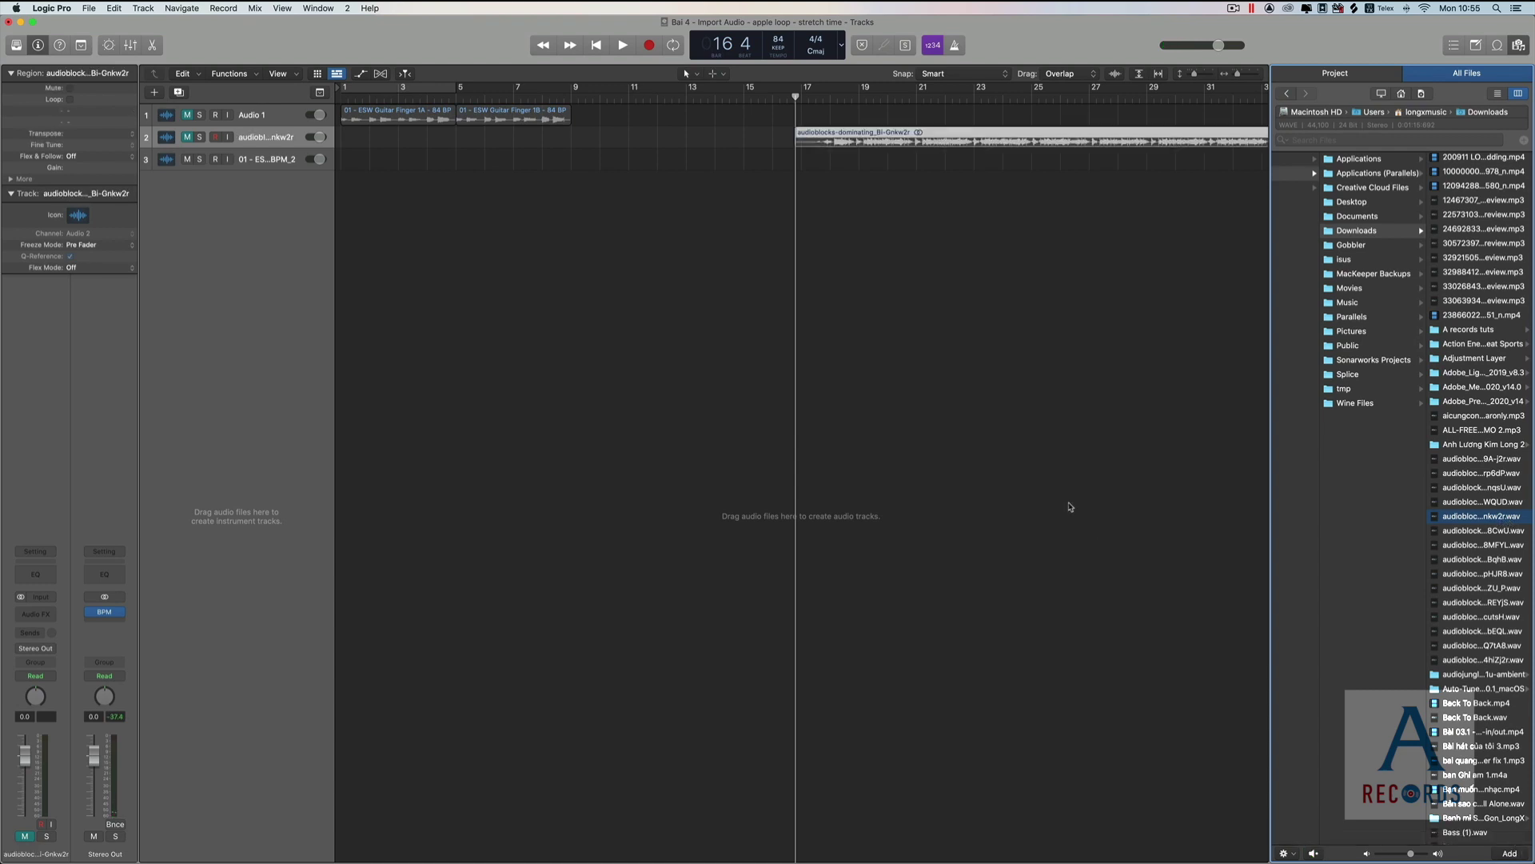
# Copy the audioblocks region to a new audio track at bar 9 and delete the original from track 2.
pyautogui.moveTo(925, 136); pyautogui.dragTo(707, 194)
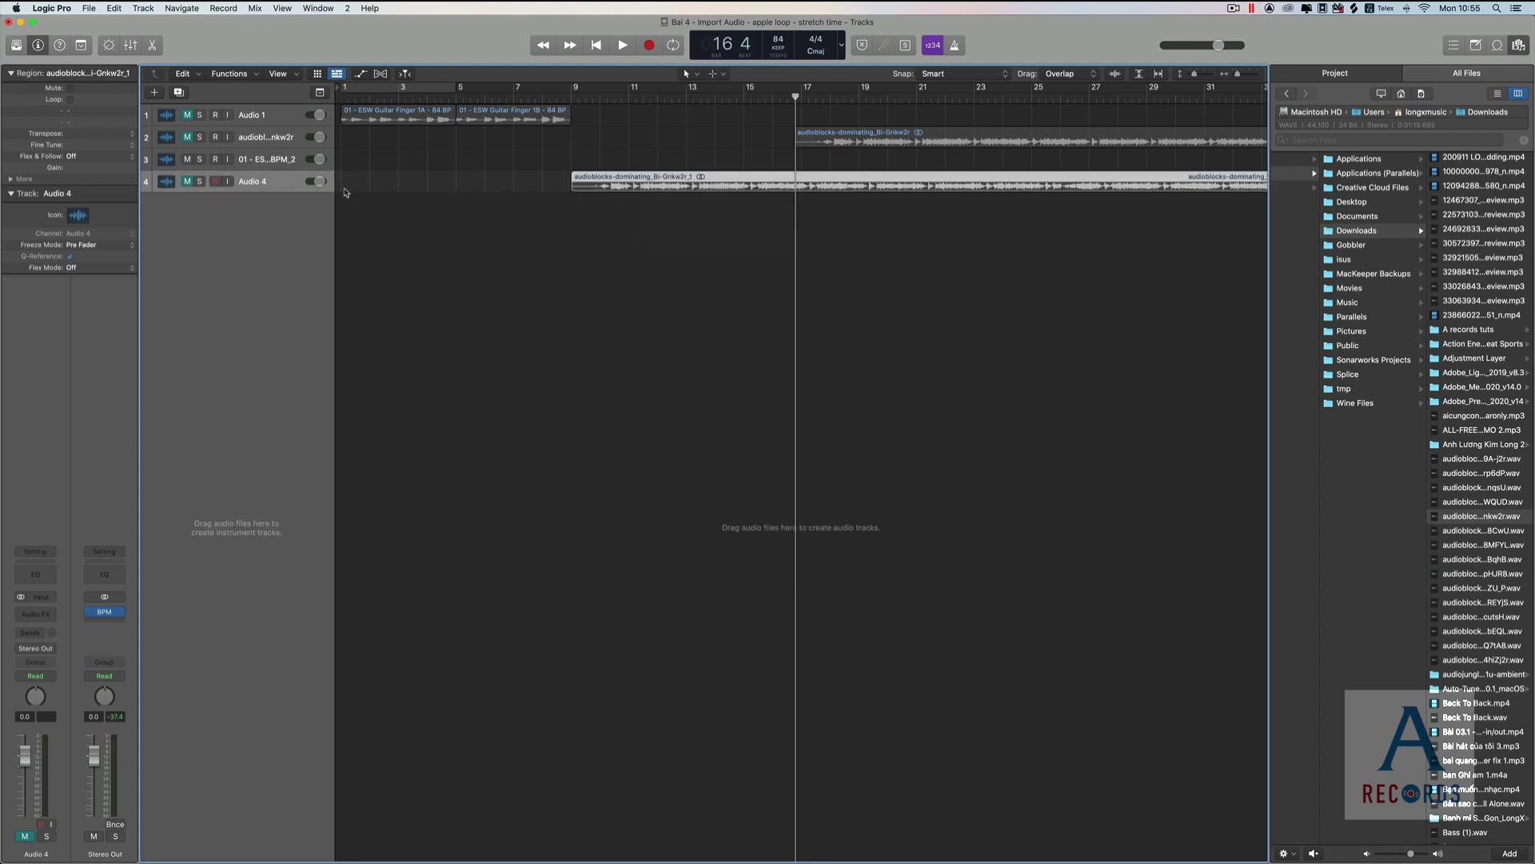
pyautogui.click(910, 145)
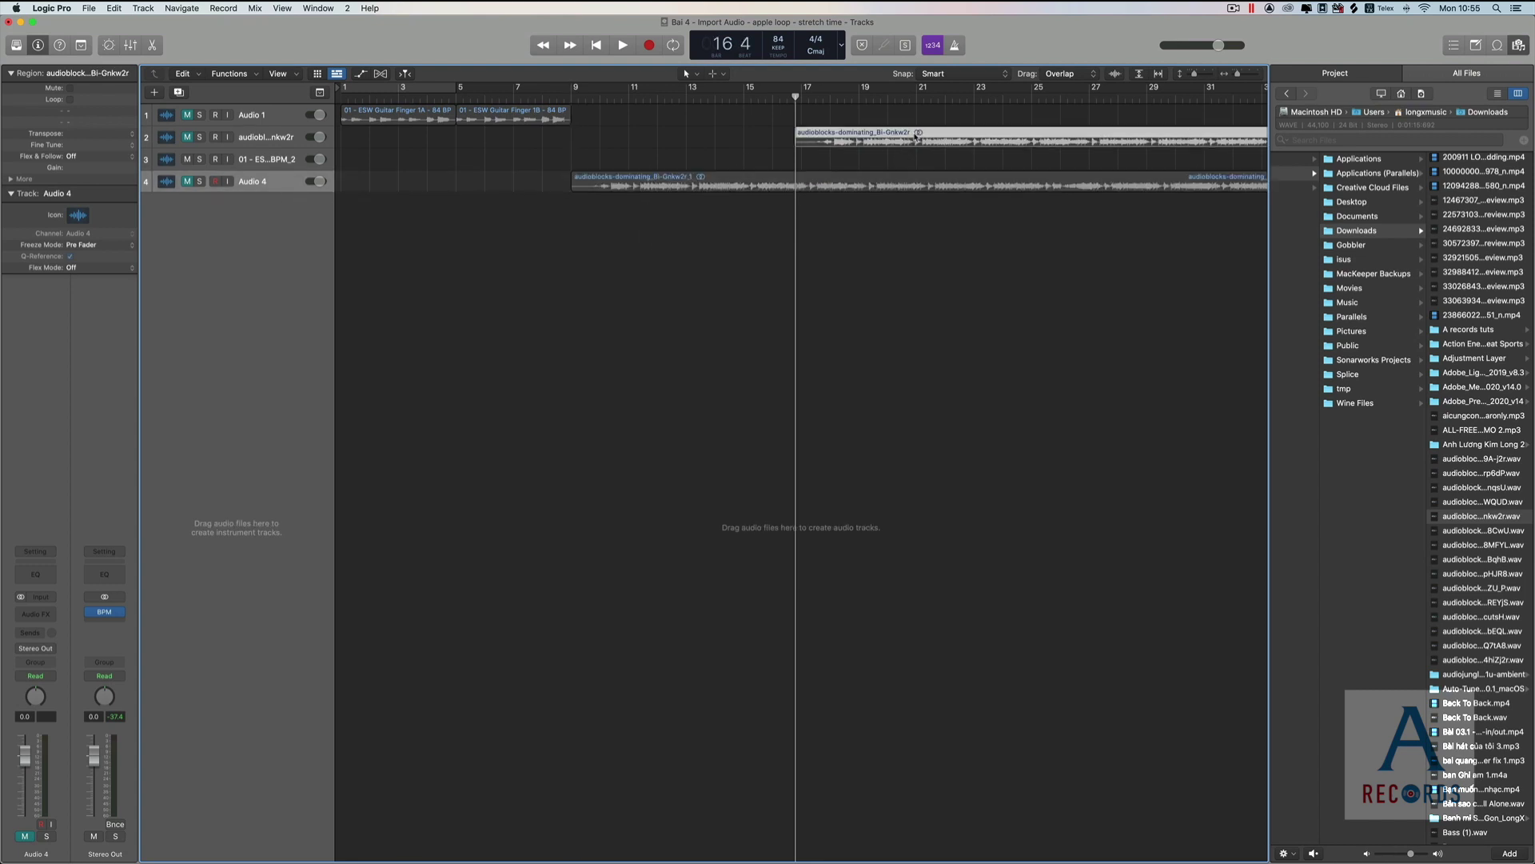
pyautogui.press('Delete')
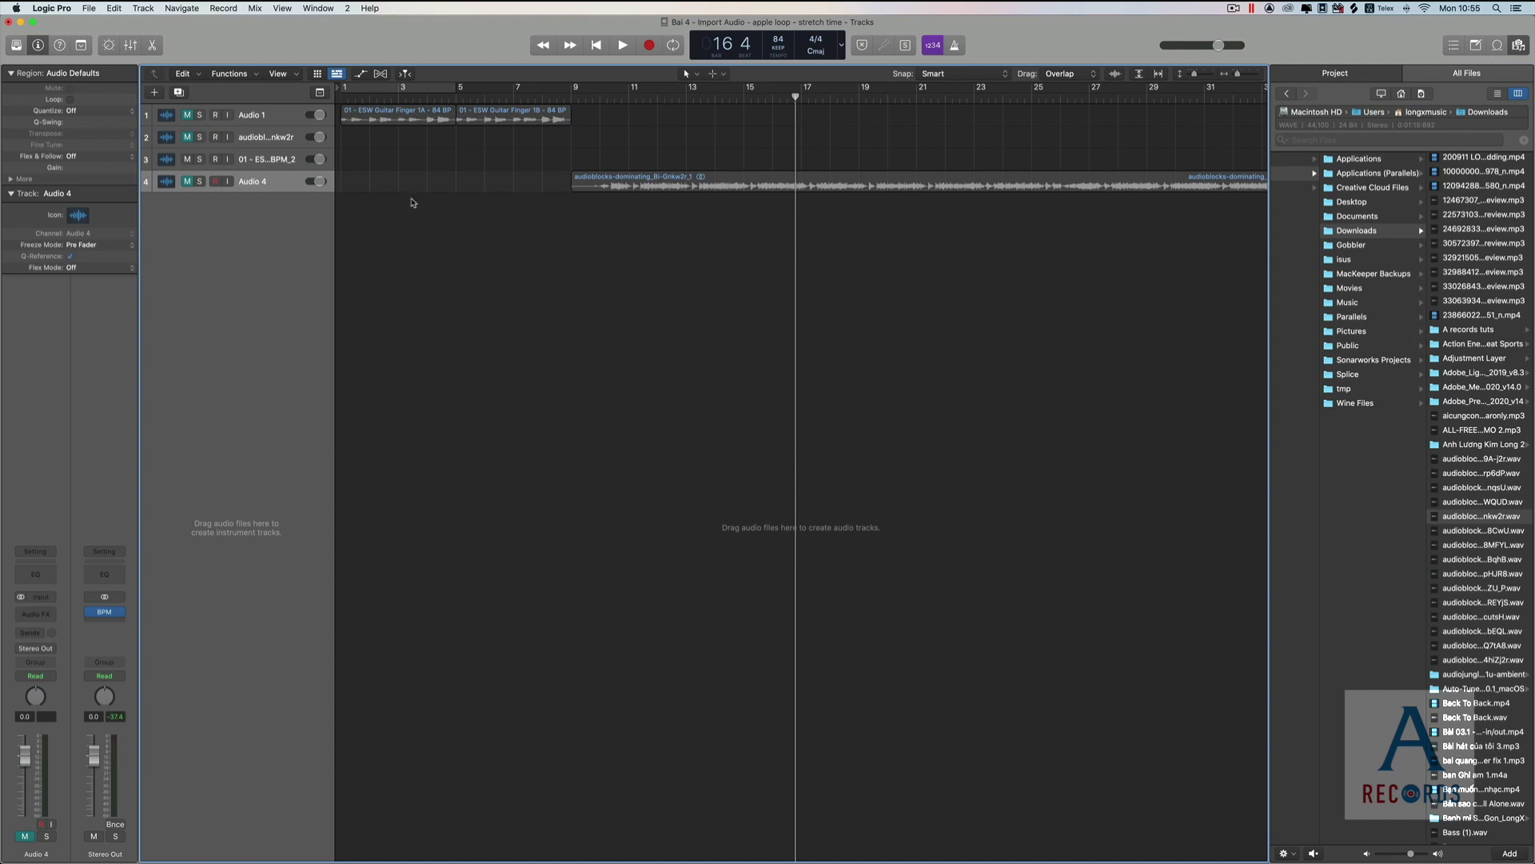
# Unmute Audio 4, play its audioblocks region from the start and lower the track volume to -4.5 dB.
pyautogui.scroll(-5, 432, 200)
pyautogui.click(187, 181)
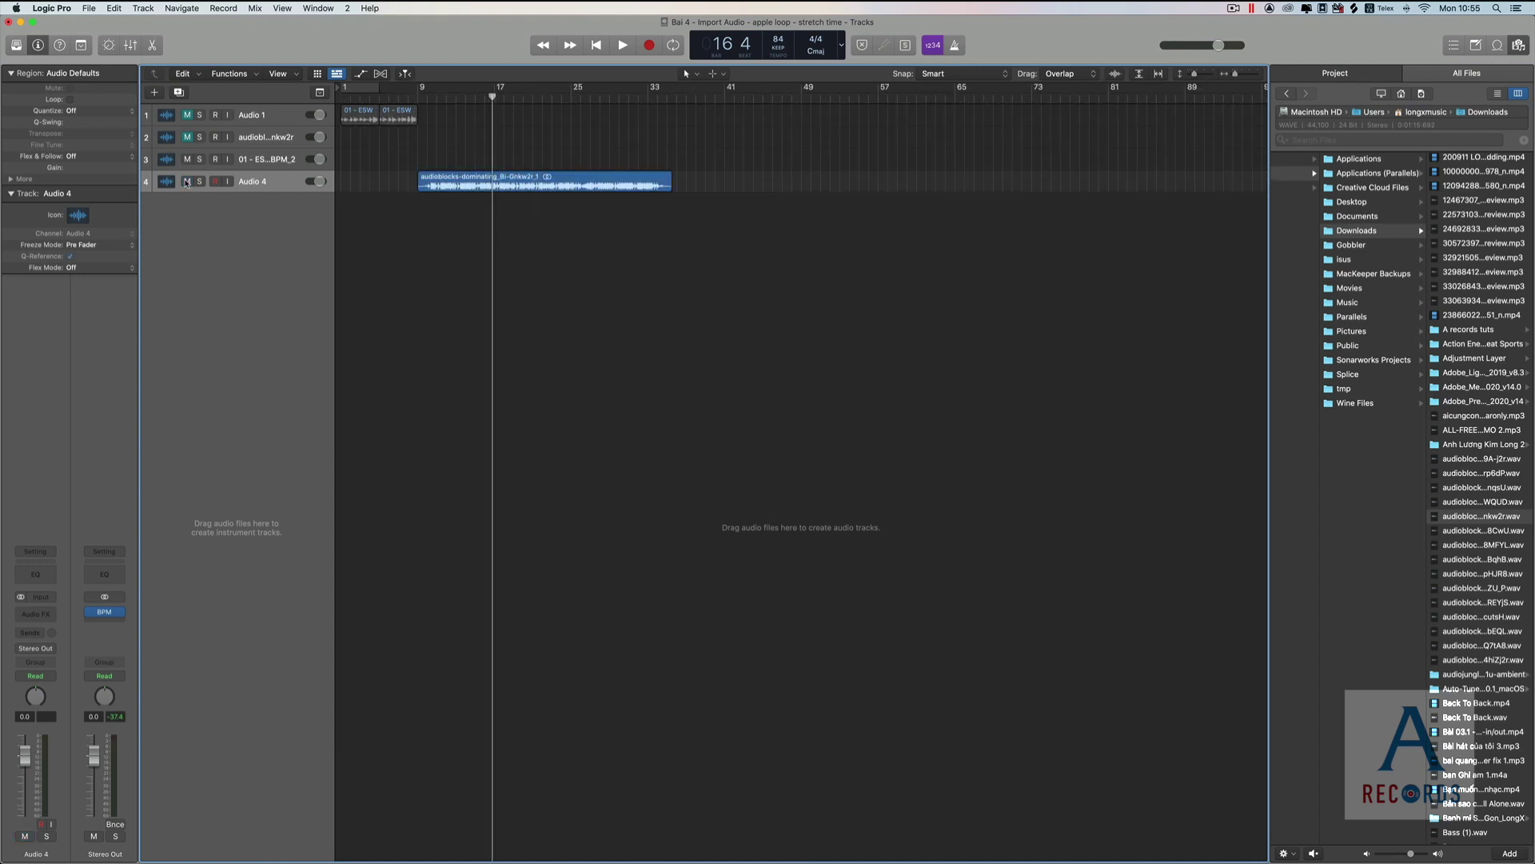
pyautogui.click(468, 185)
pyautogui.hotkey('shift', 'space')
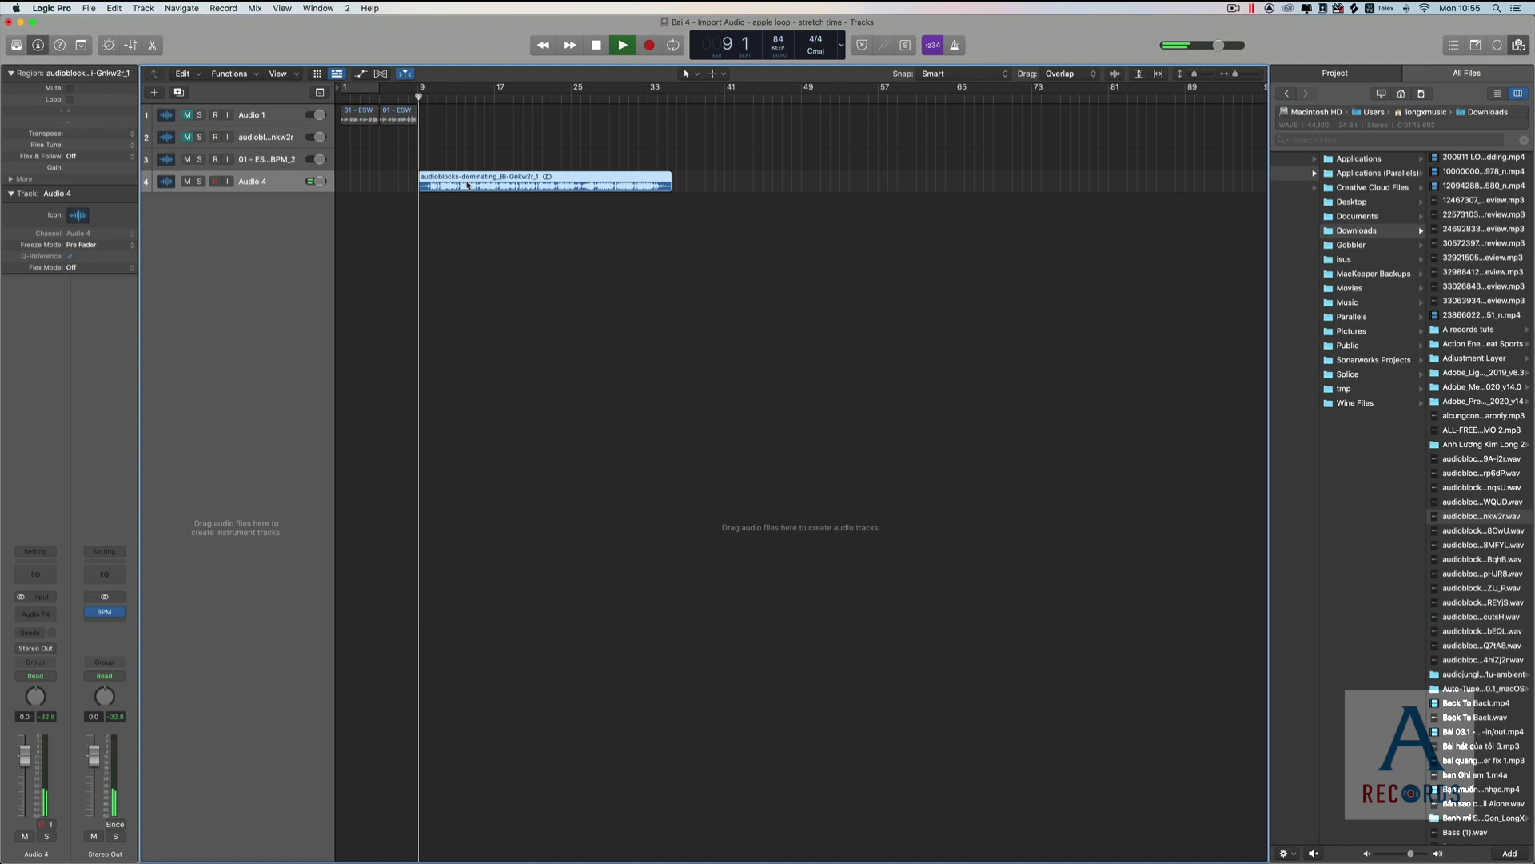
pyautogui.moveTo(320, 182); pyautogui.dragTo(316, 181)
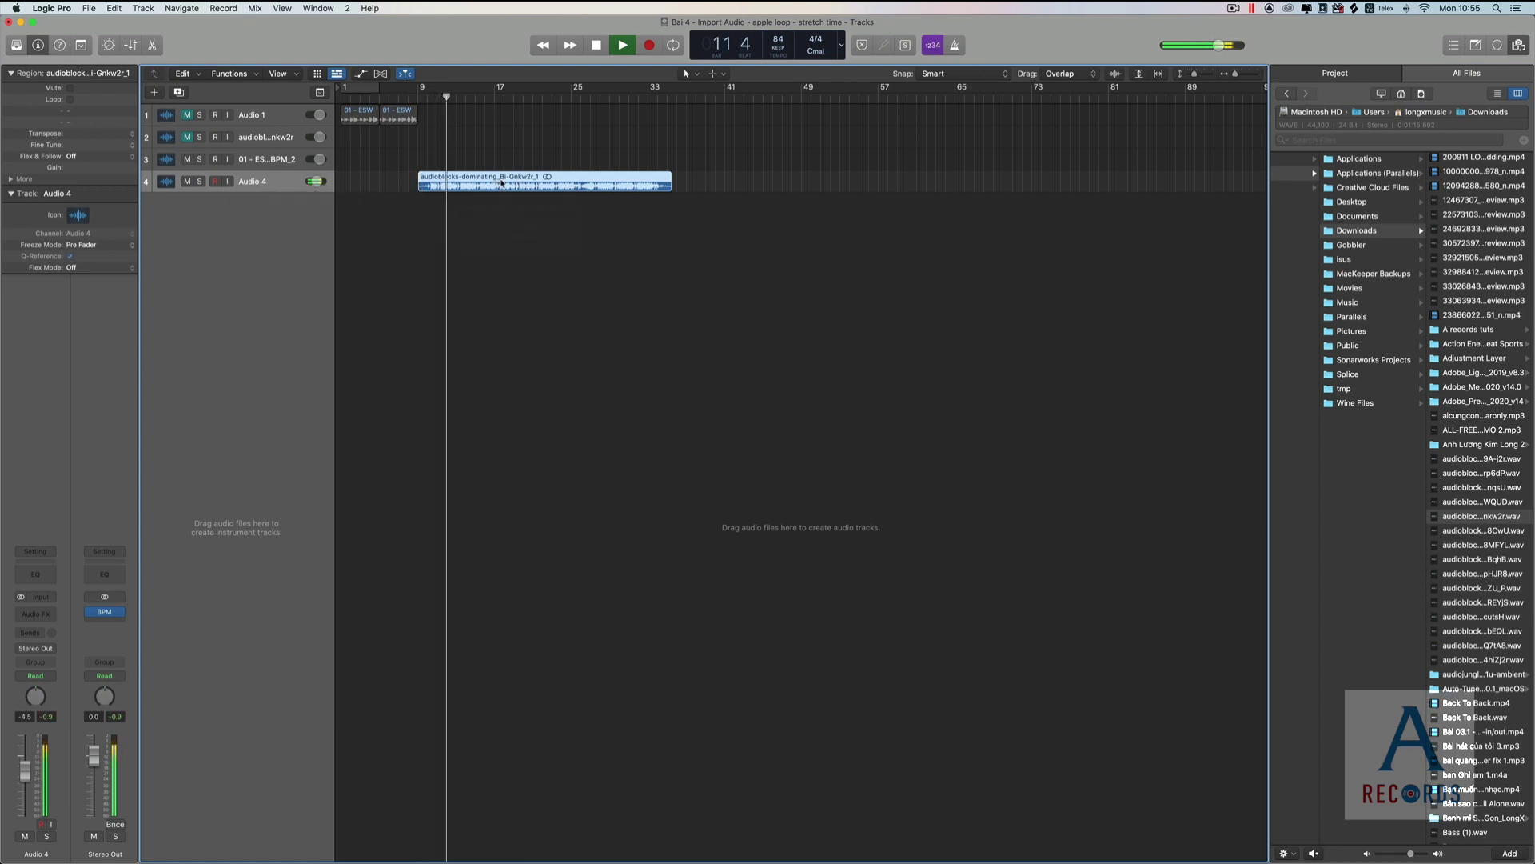
pyautogui.press('space')
# Create one audio track using Input 1, enable its input monitoring and mute it.
pyautogui.click(155, 93)
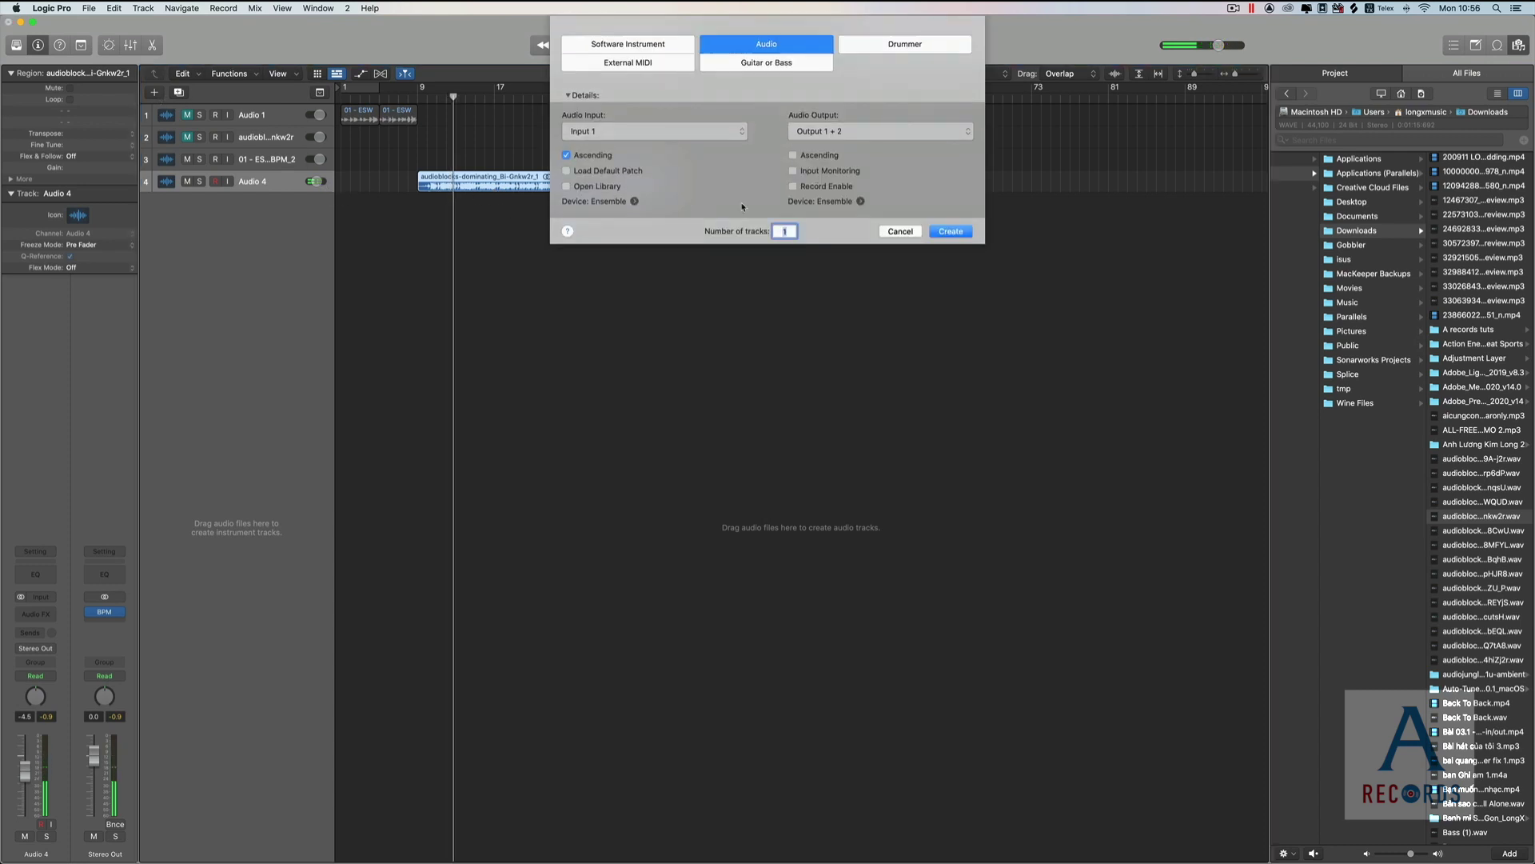
pyautogui.click(944, 230)
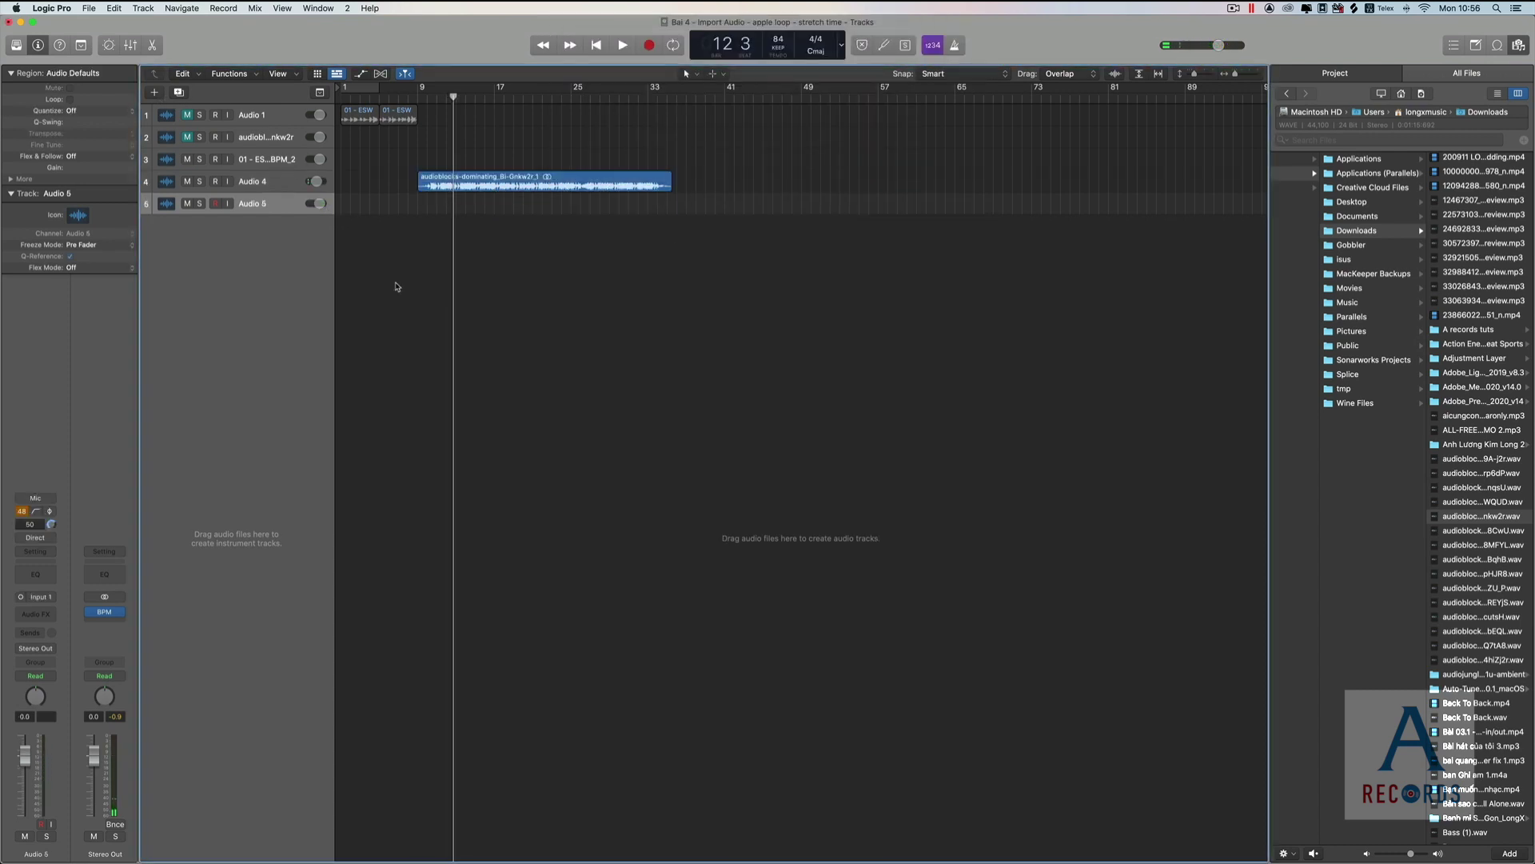
pyautogui.click(230, 204)
pyautogui.click(187, 204)
pyautogui.click(188, 204)
pyautogui.click(188, 205)
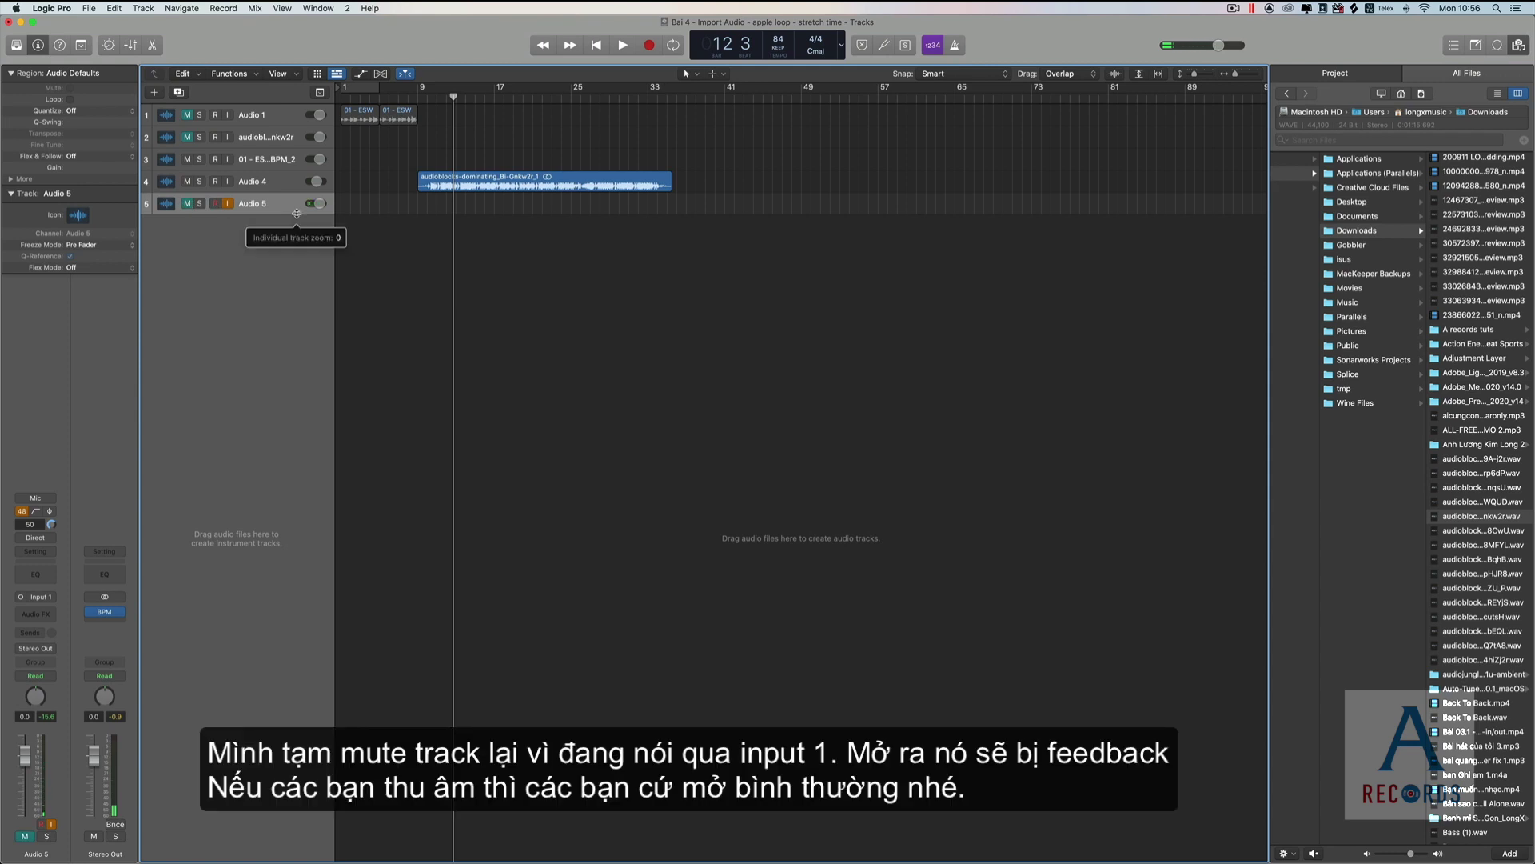
# Enlarge the height of the Audio 5 track and rename it vox.
pyautogui.moveTo(244, 214); pyautogui.dragTo(245, 266)
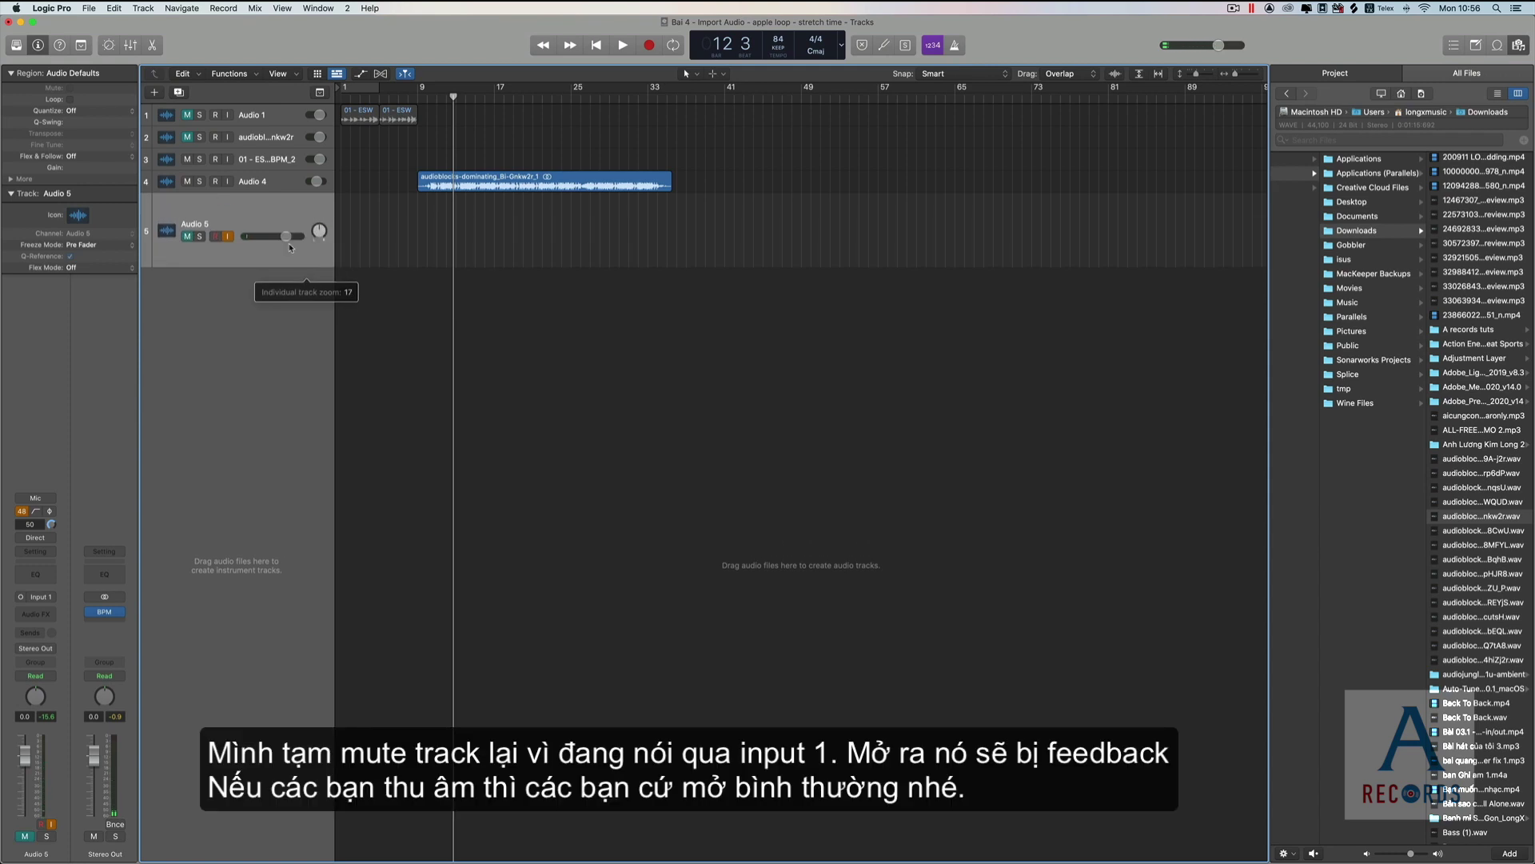
pyautogui.doubleClick(226, 224)
pyautogui.write('vô')
pyautogui.write('x')
pyautogui.press('Return')
pyautogui.hscroll(1, 418, 101)
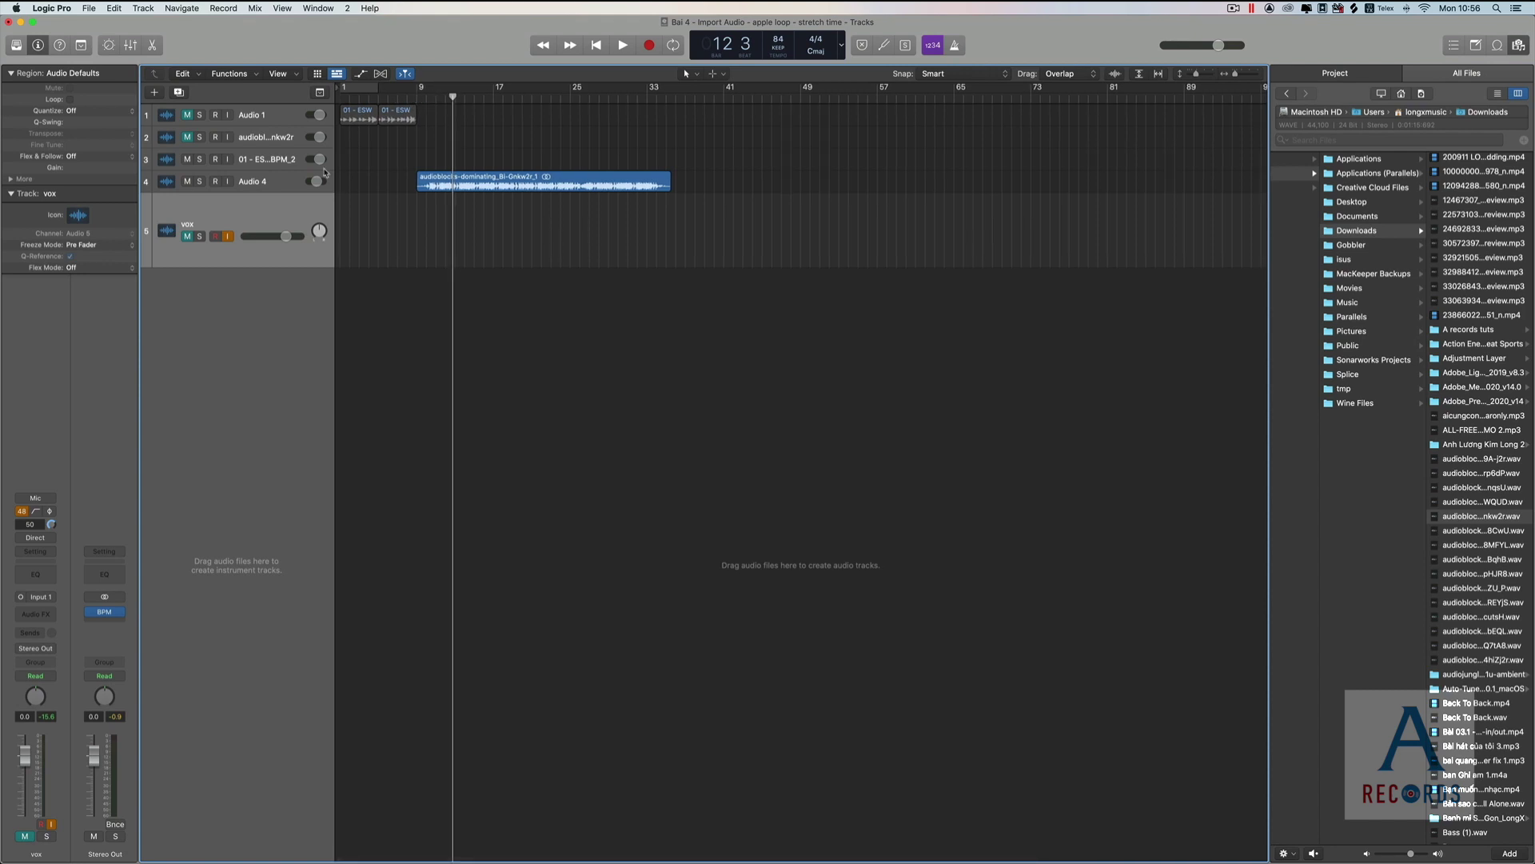
# Record a take on the vox track from about bar 12 to bar 14 over the backing audio.
pyautogui.moveTo(320, 195)
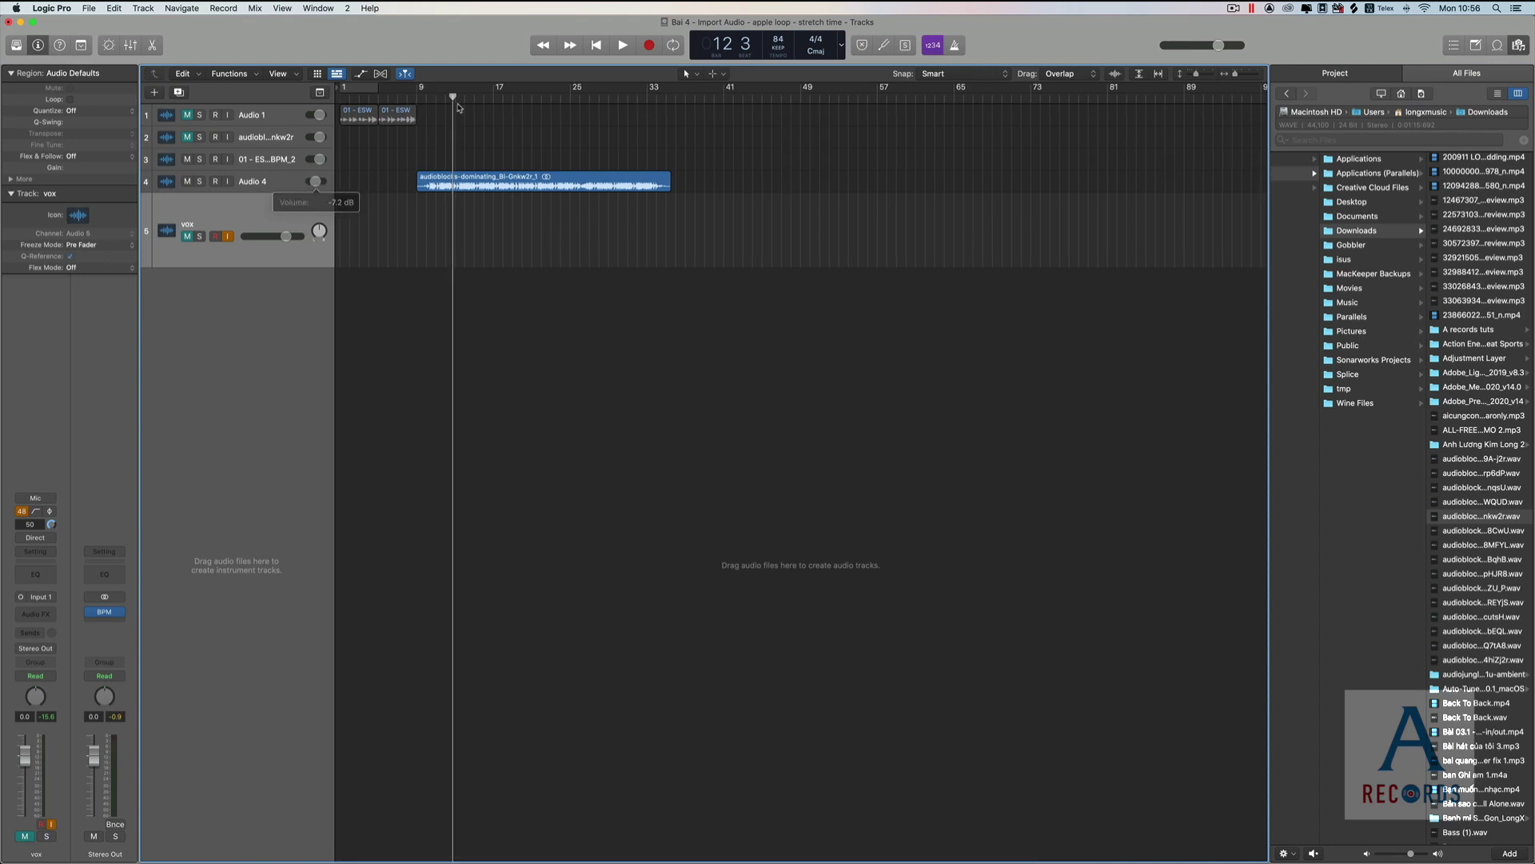
pyautogui.press('space')
pyautogui.press('r')
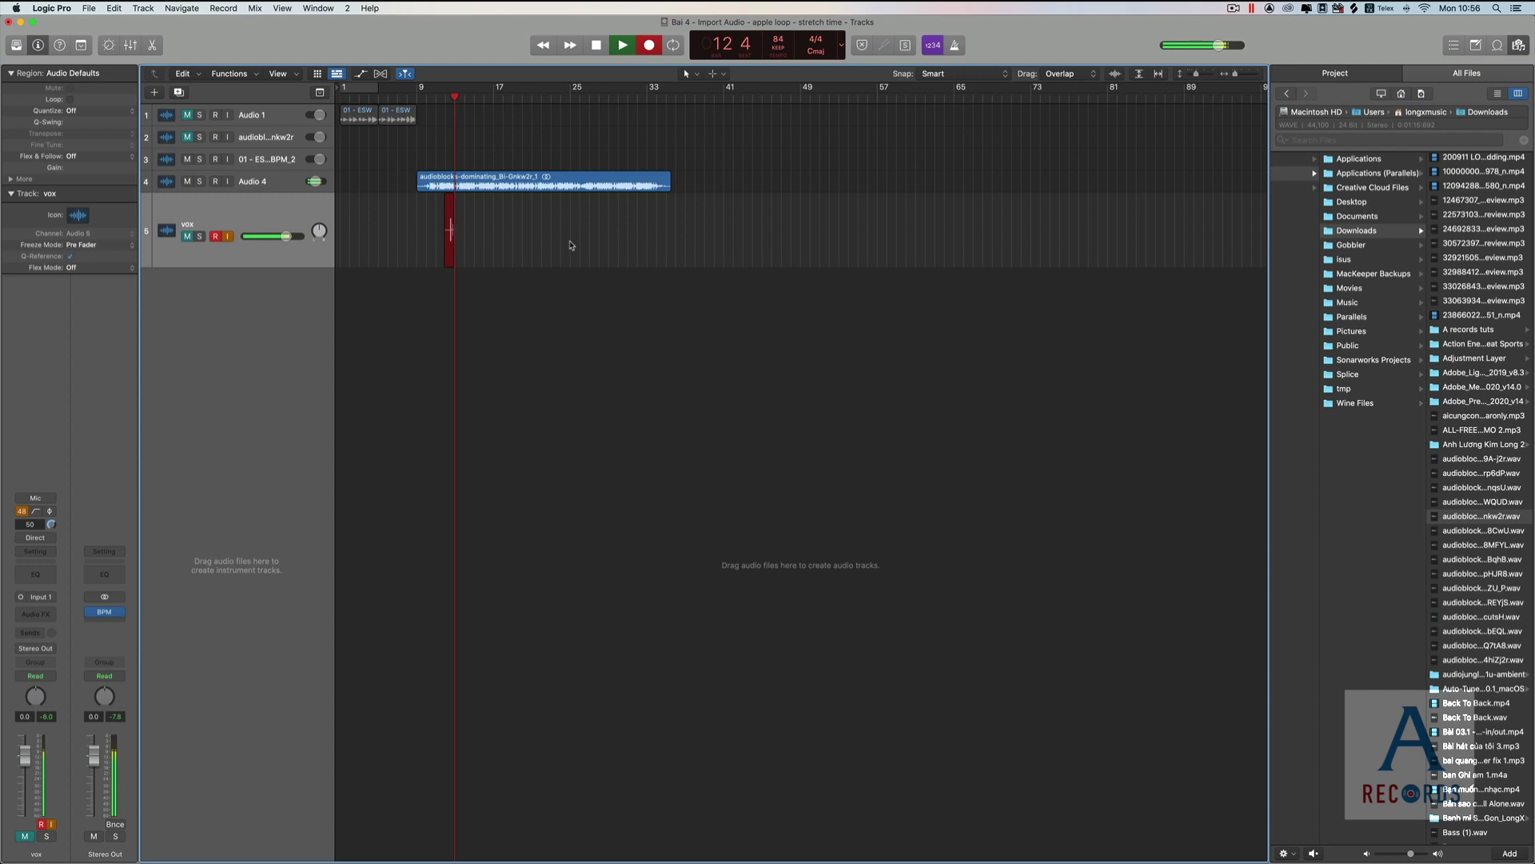
pyautogui.press('super+Right')
pyautogui.press('super+Right')
pyautogui.press('super+Right')
pyautogui.press('super+Right')
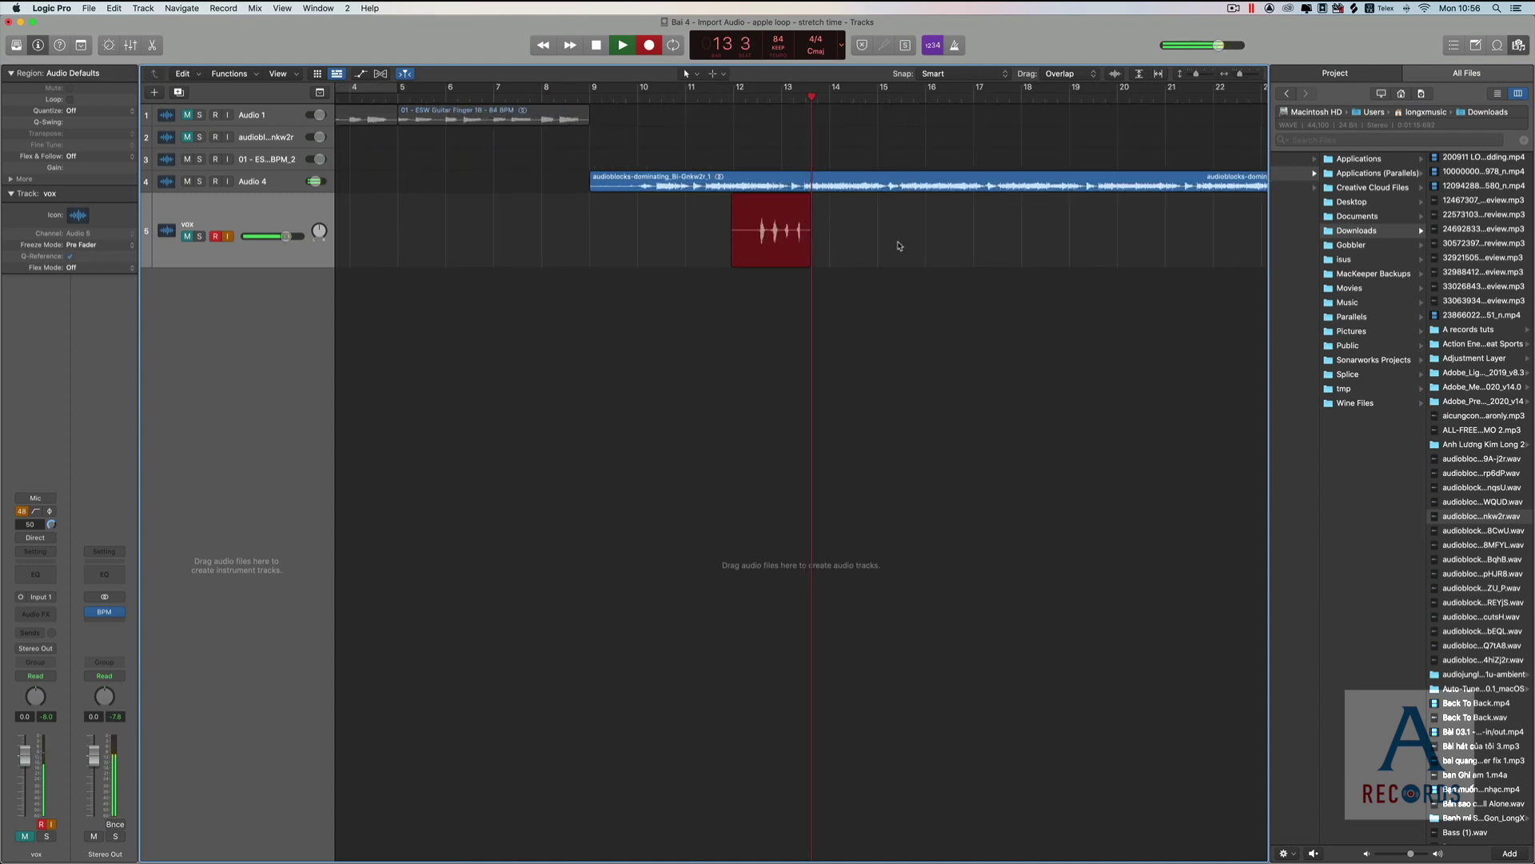
pyautogui.hscroll(5, 897, 244)
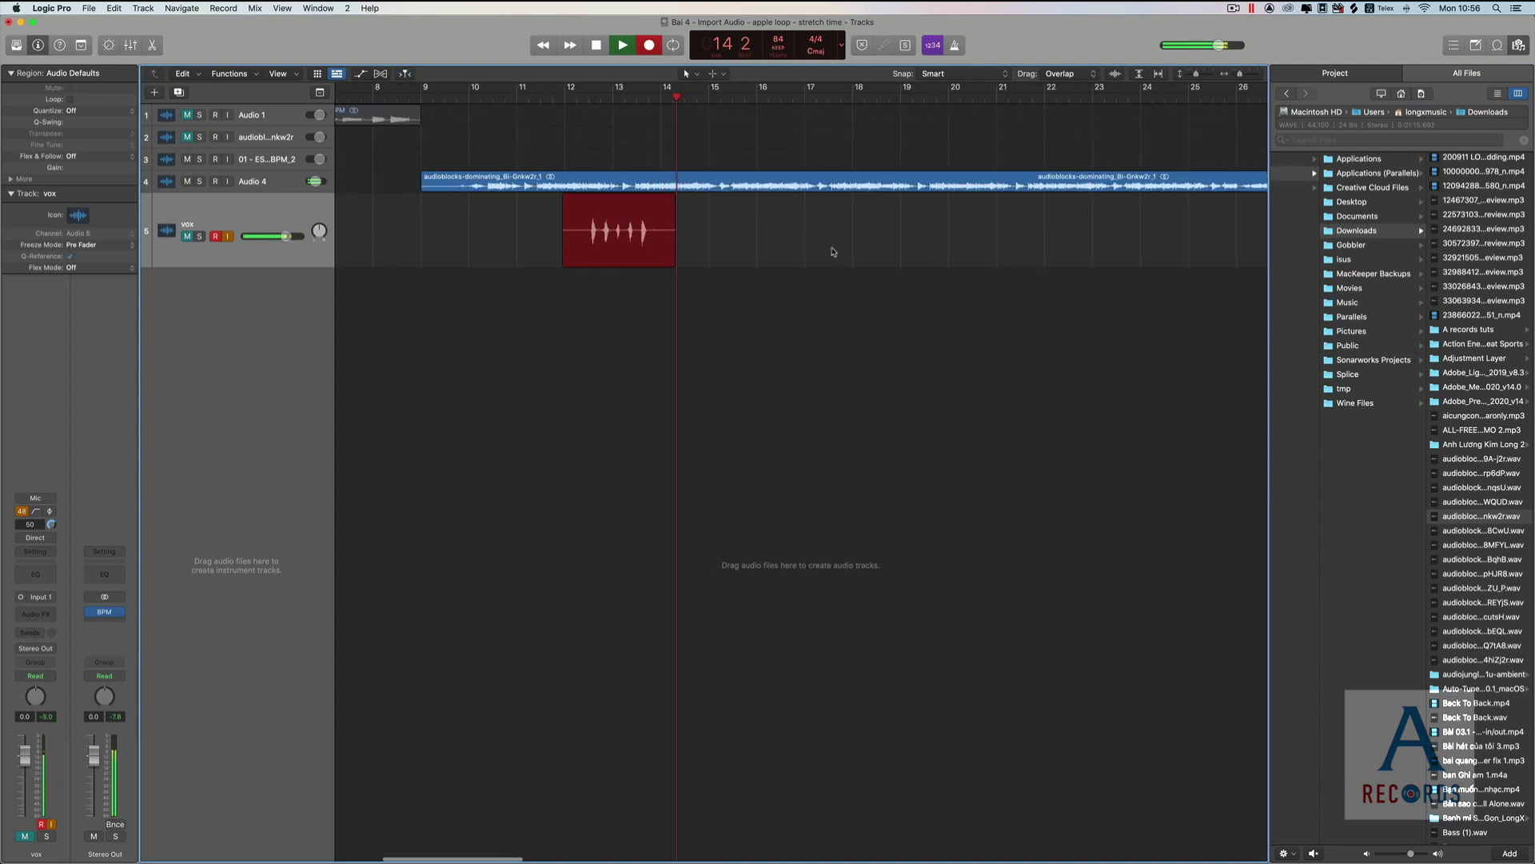
pyautogui.press('space')
# Unmute the vox track and play back the recorded take from about bar 12.
pyautogui.click(190, 238)
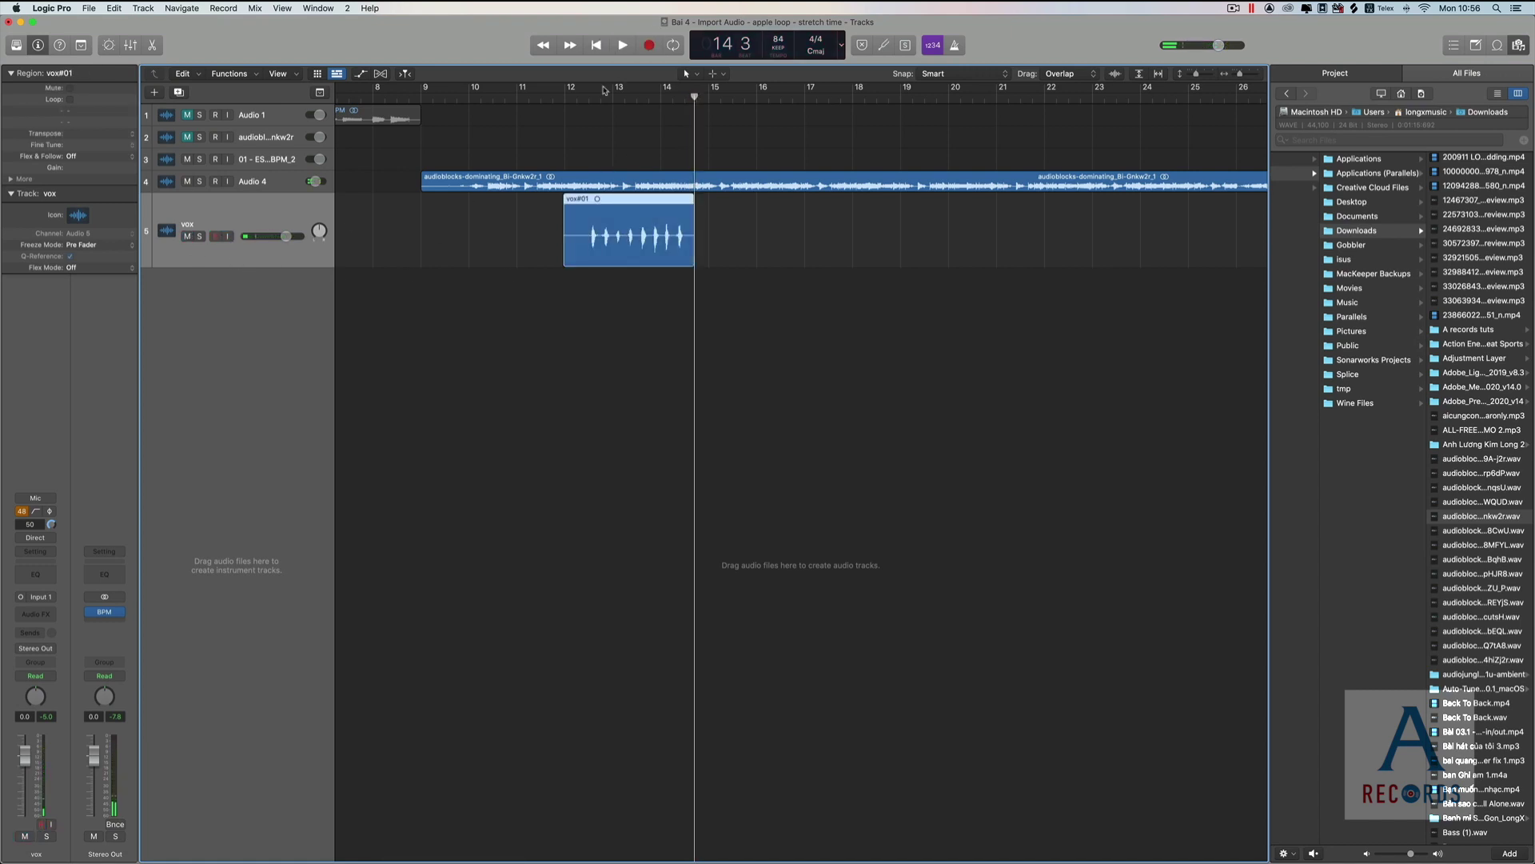
pyautogui.doubleClick(562, 96)
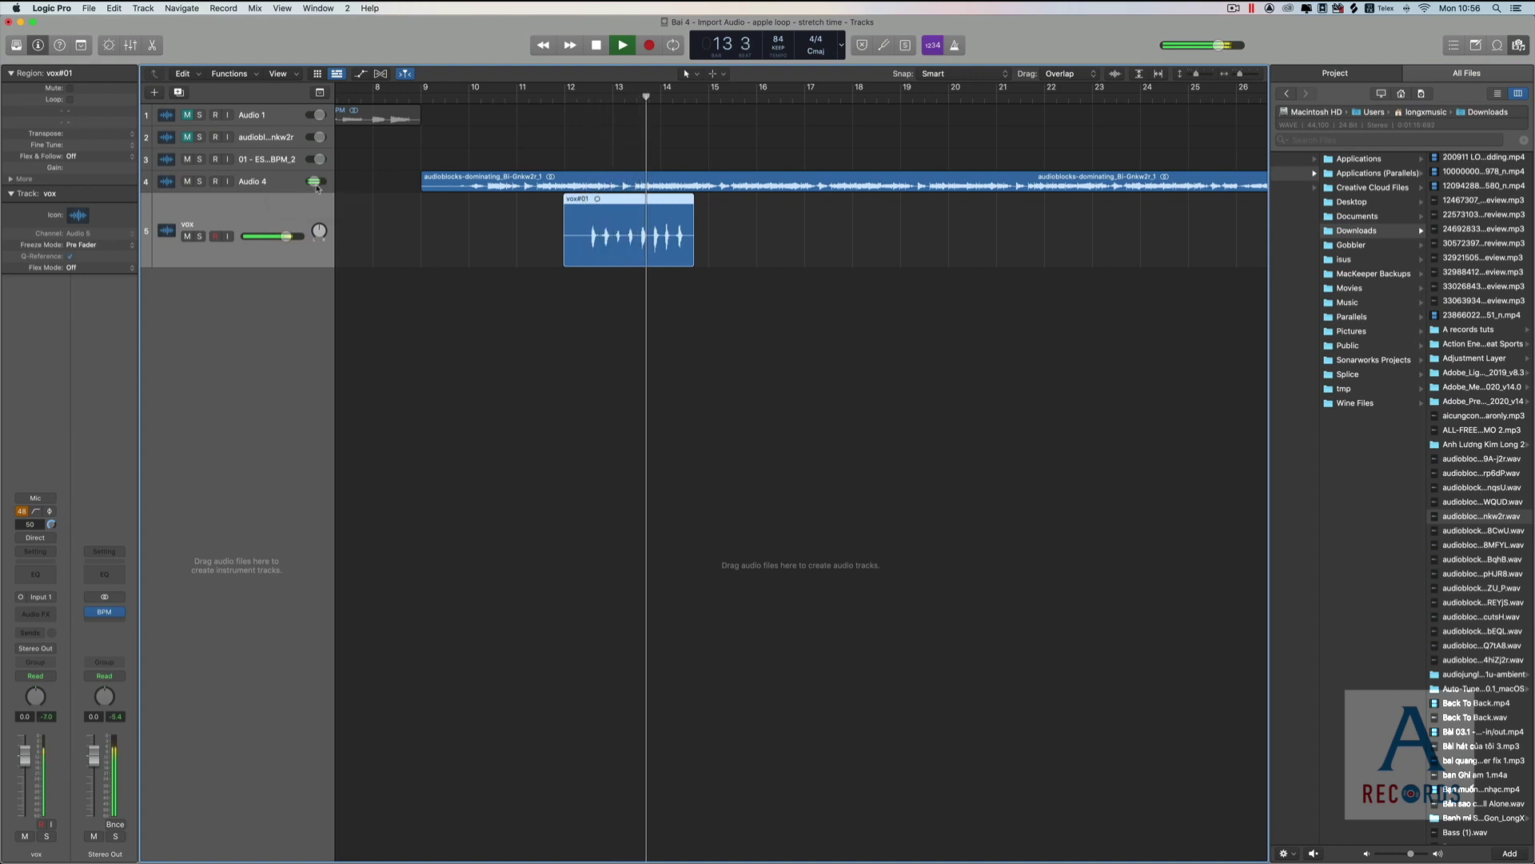
pyautogui.click(562, 281)
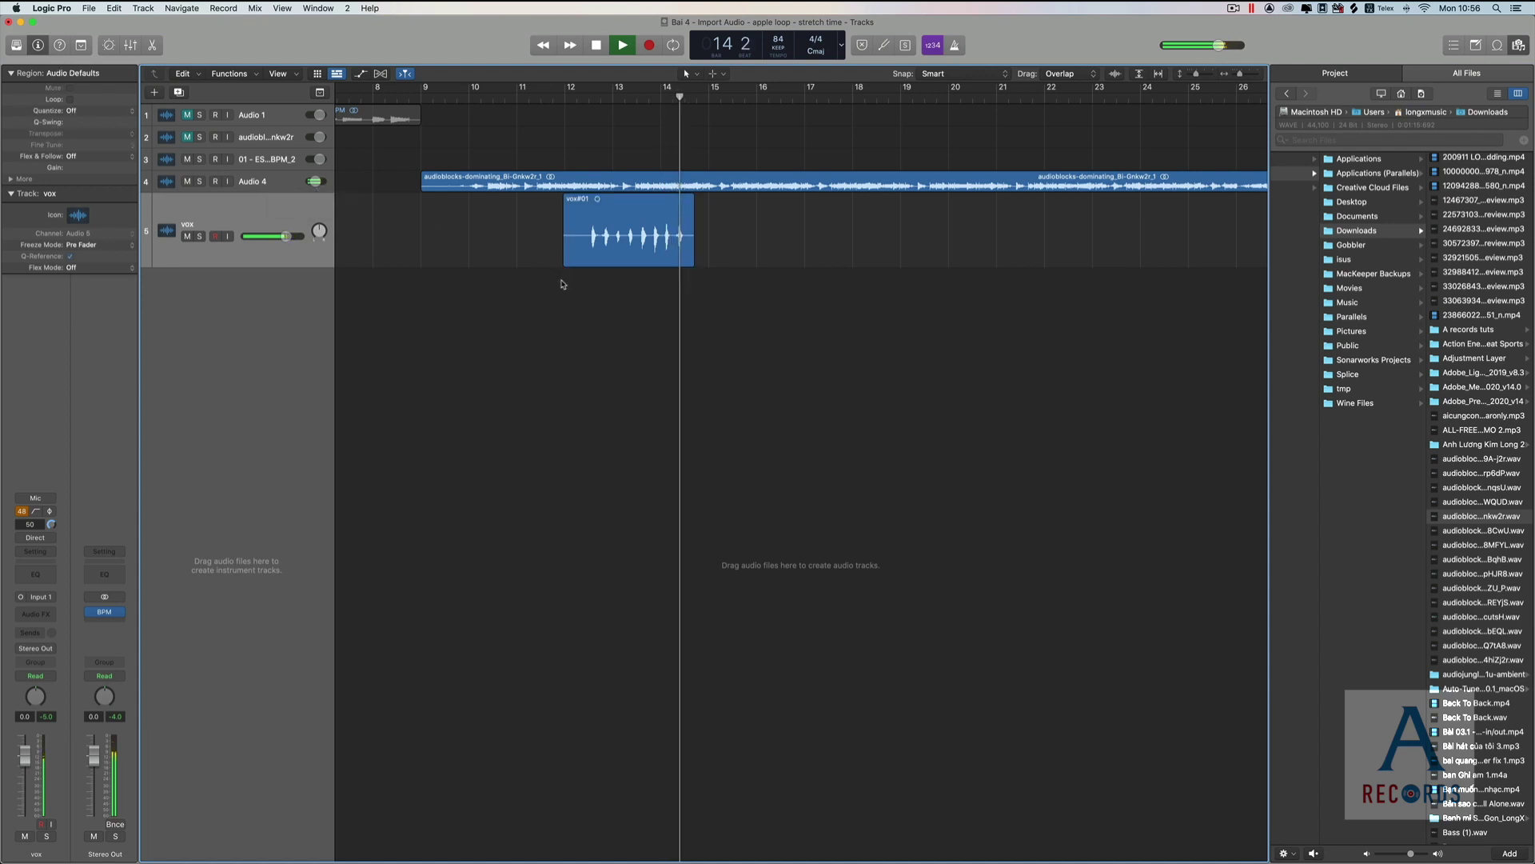
pyautogui.press('space')
# Select the Audio 4 and vox tracks together, mute both and move them to the top of the track list.
pyautogui.press('super+Left')
pyautogui.press('super+Left')
pyautogui.press('super+Left')
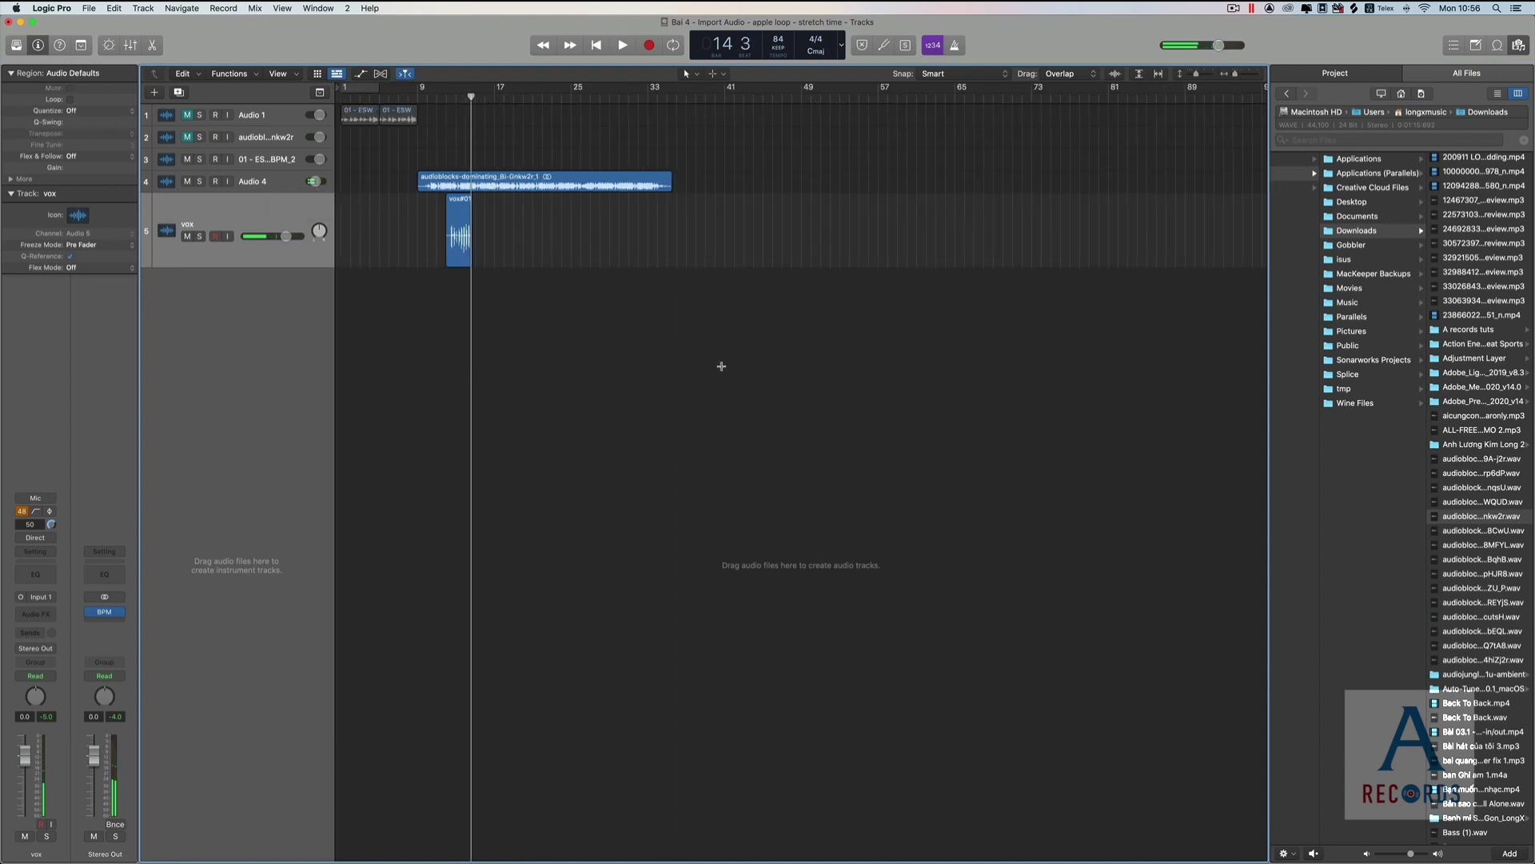
pyautogui.press('super+Up')
pyautogui.press('super+Up')
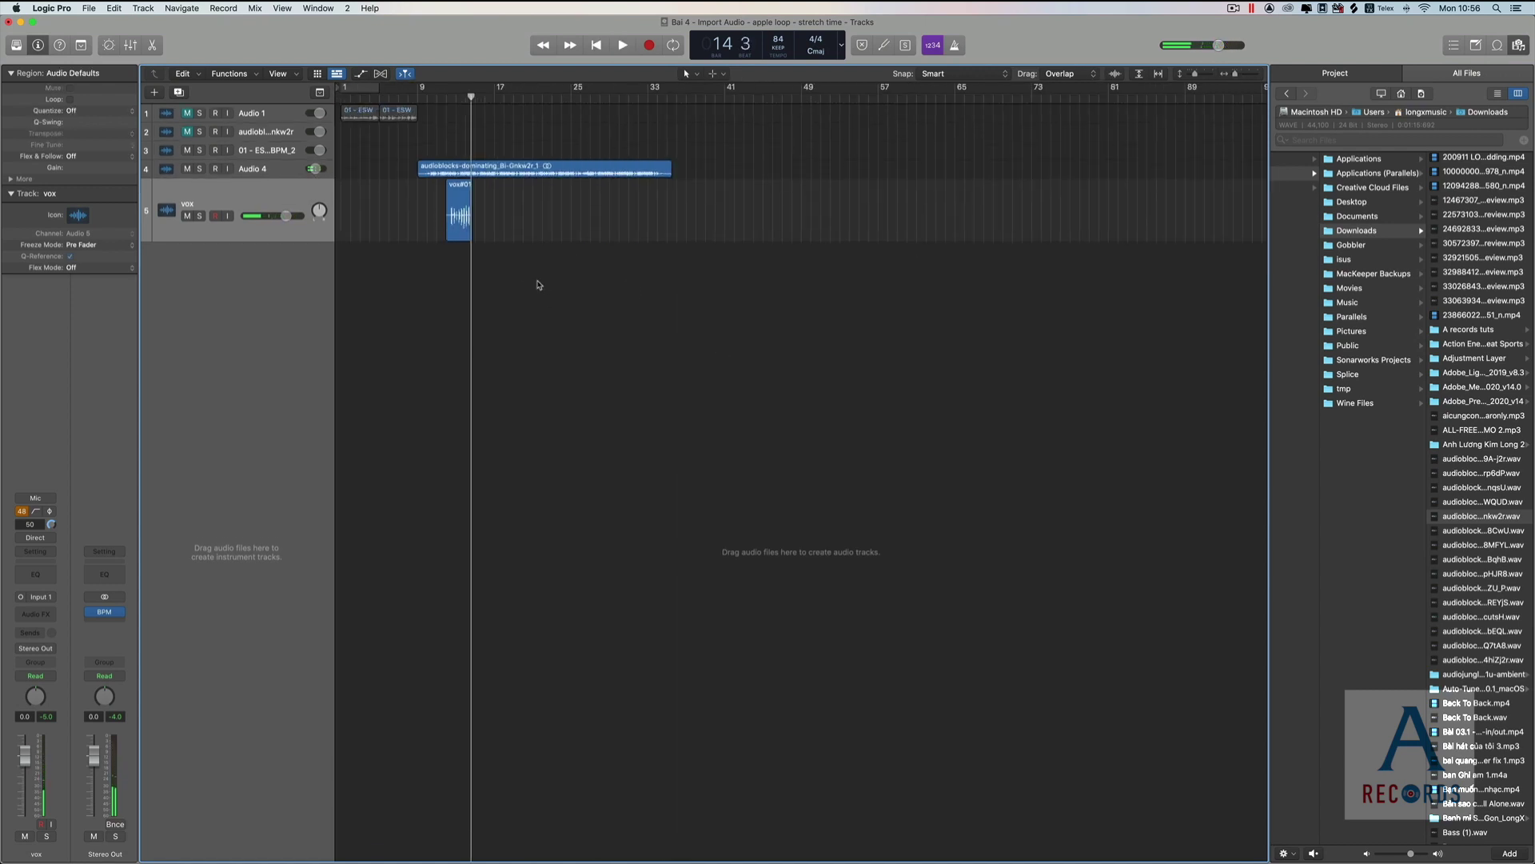
pyautogui.click(298, 171)
pyautogui.keyDown('shift'); pyautogui.click(264, 202); pyautogui.keyUp('shift')
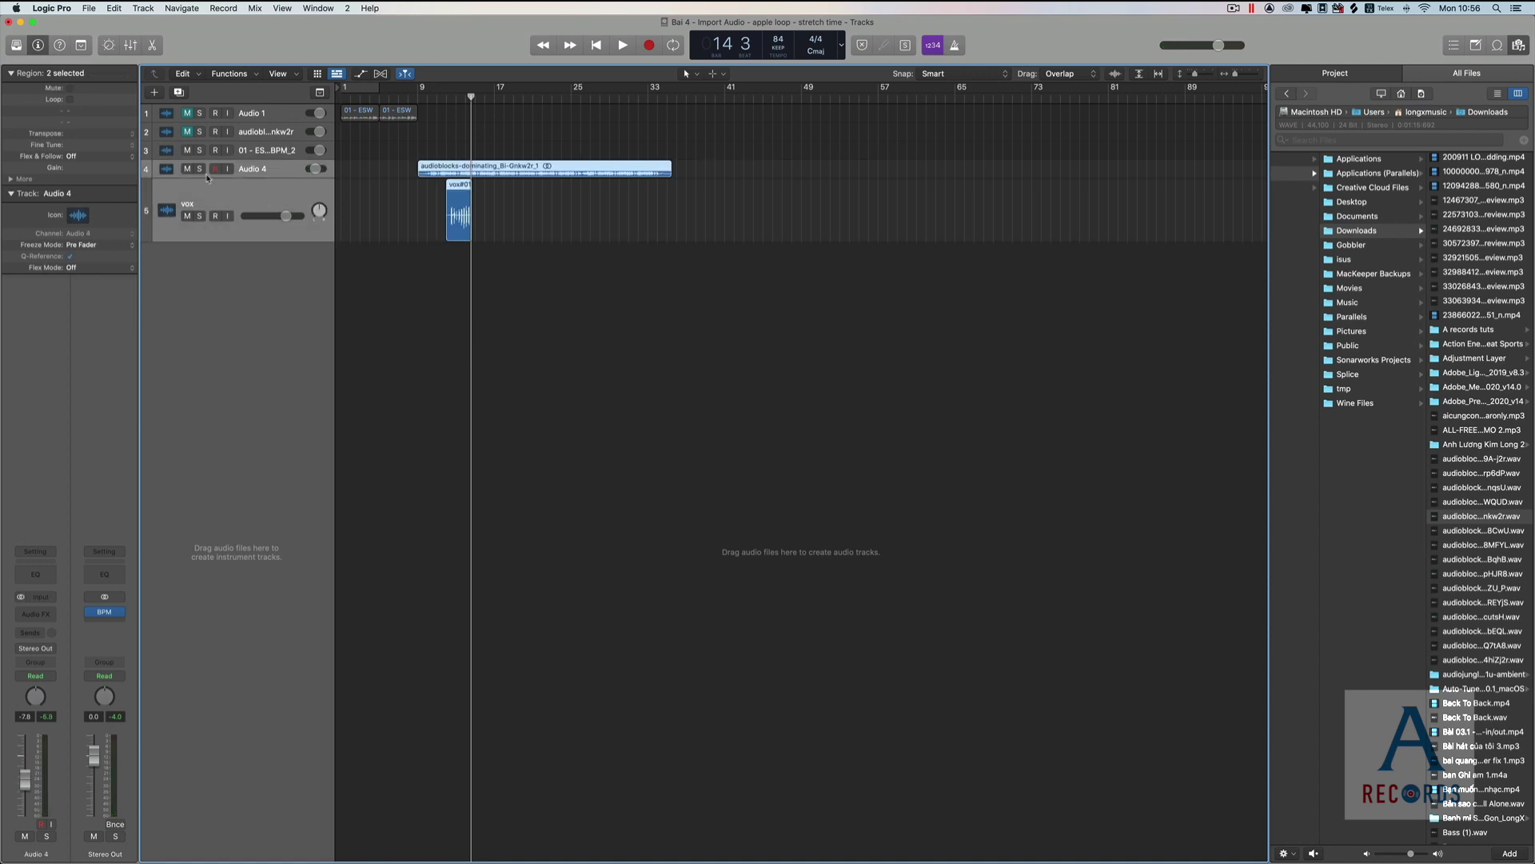
pyautogui.moveTo(278, 171); pyautogui.dragTo(278, 100)
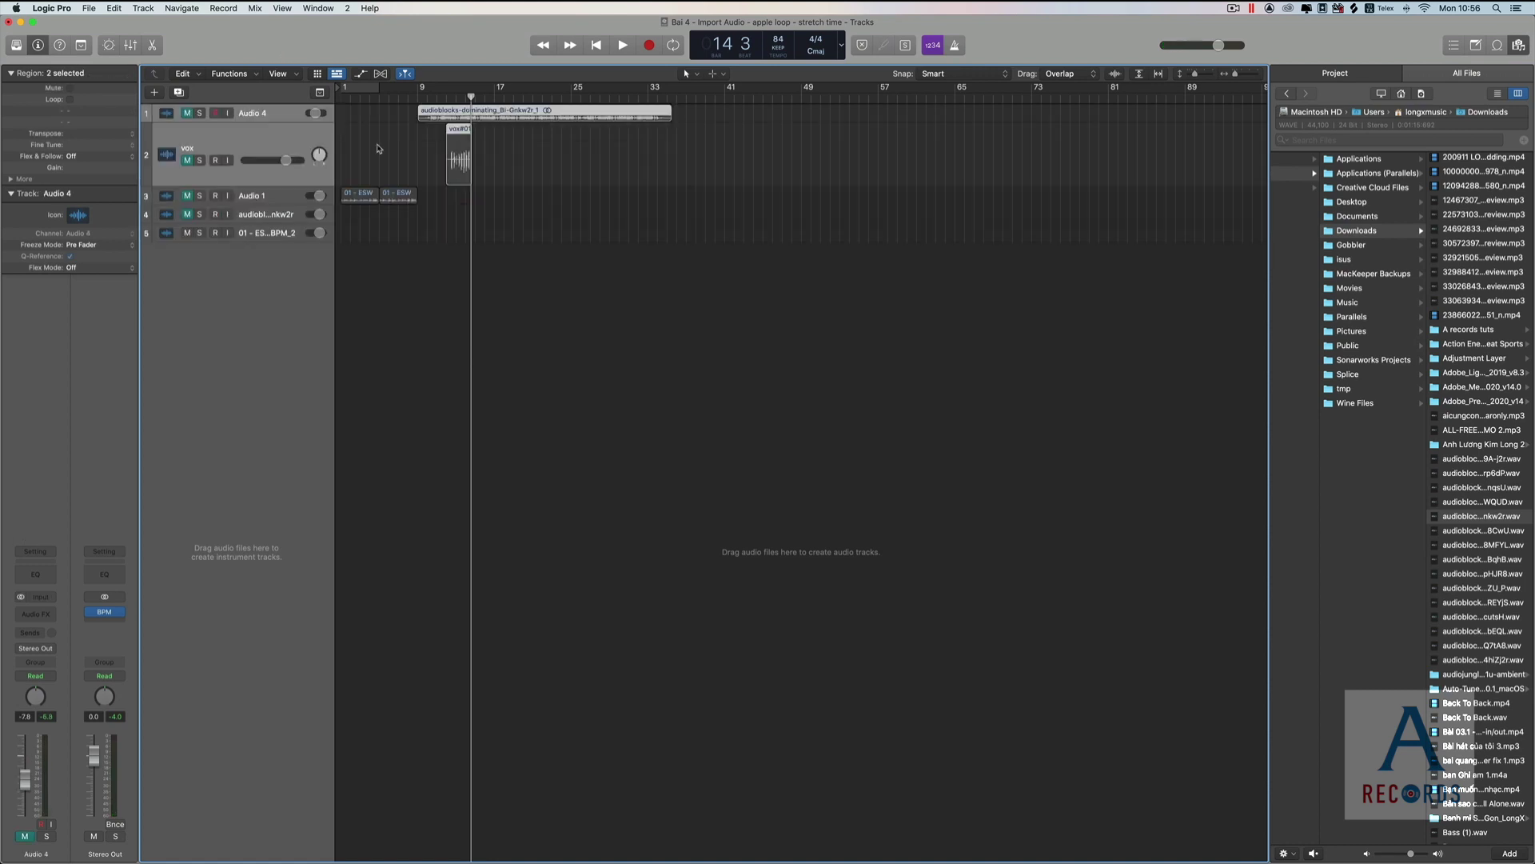
# Move the Audio 1 guitar track to the bottom of the track list and unmute it.
pyautogui.click(270, 203)
pyautogui.moveTo(182, 200); pyautogui.dragTo(285, 296)
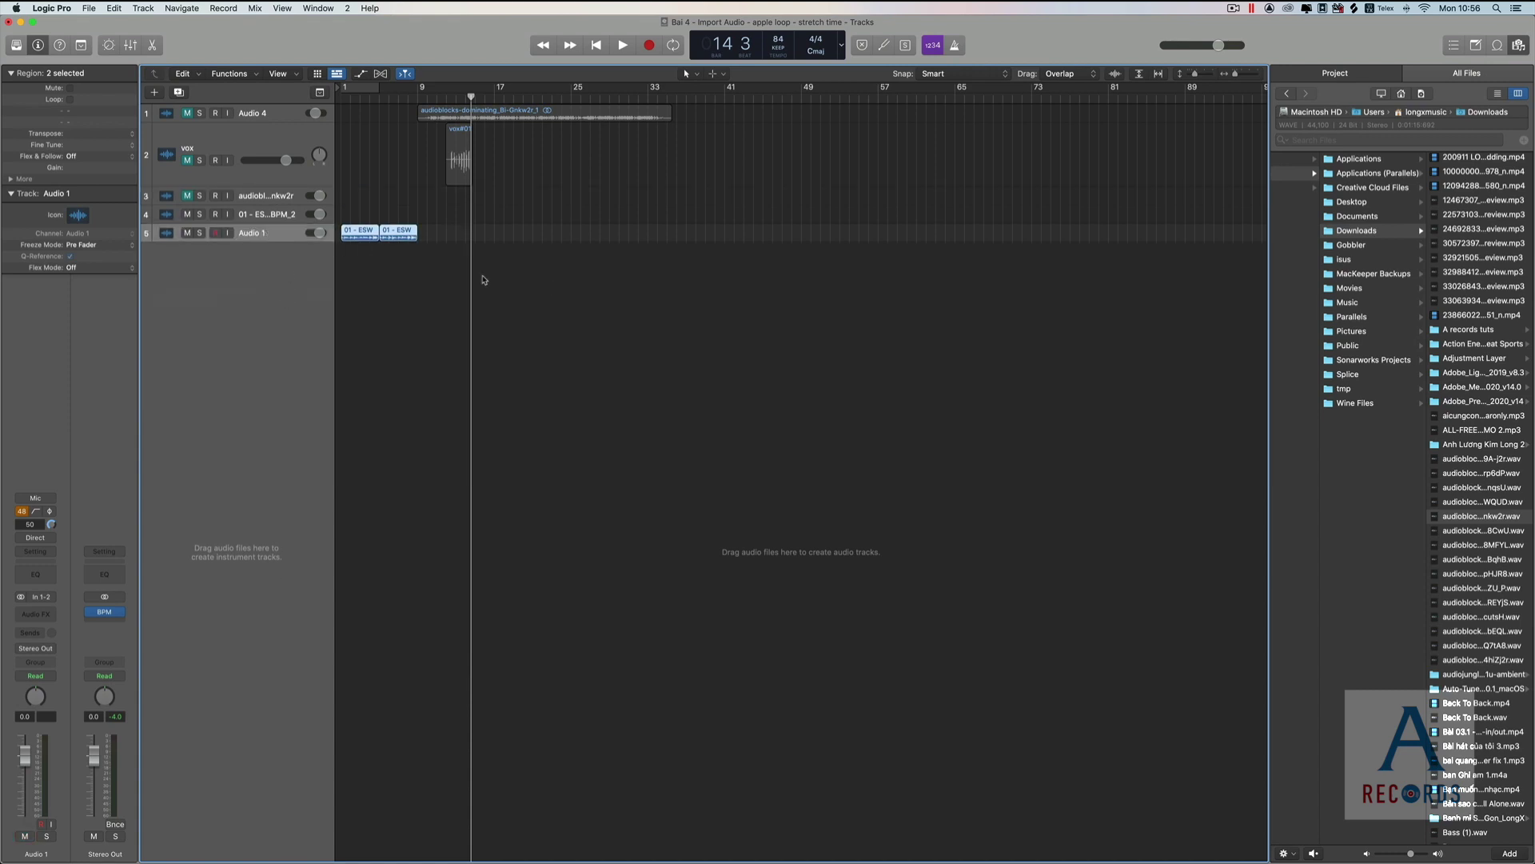
# Open the Apple Loops browser and select the first guitar region on the Audio 1 track.
pyautogui.click(554, 297)
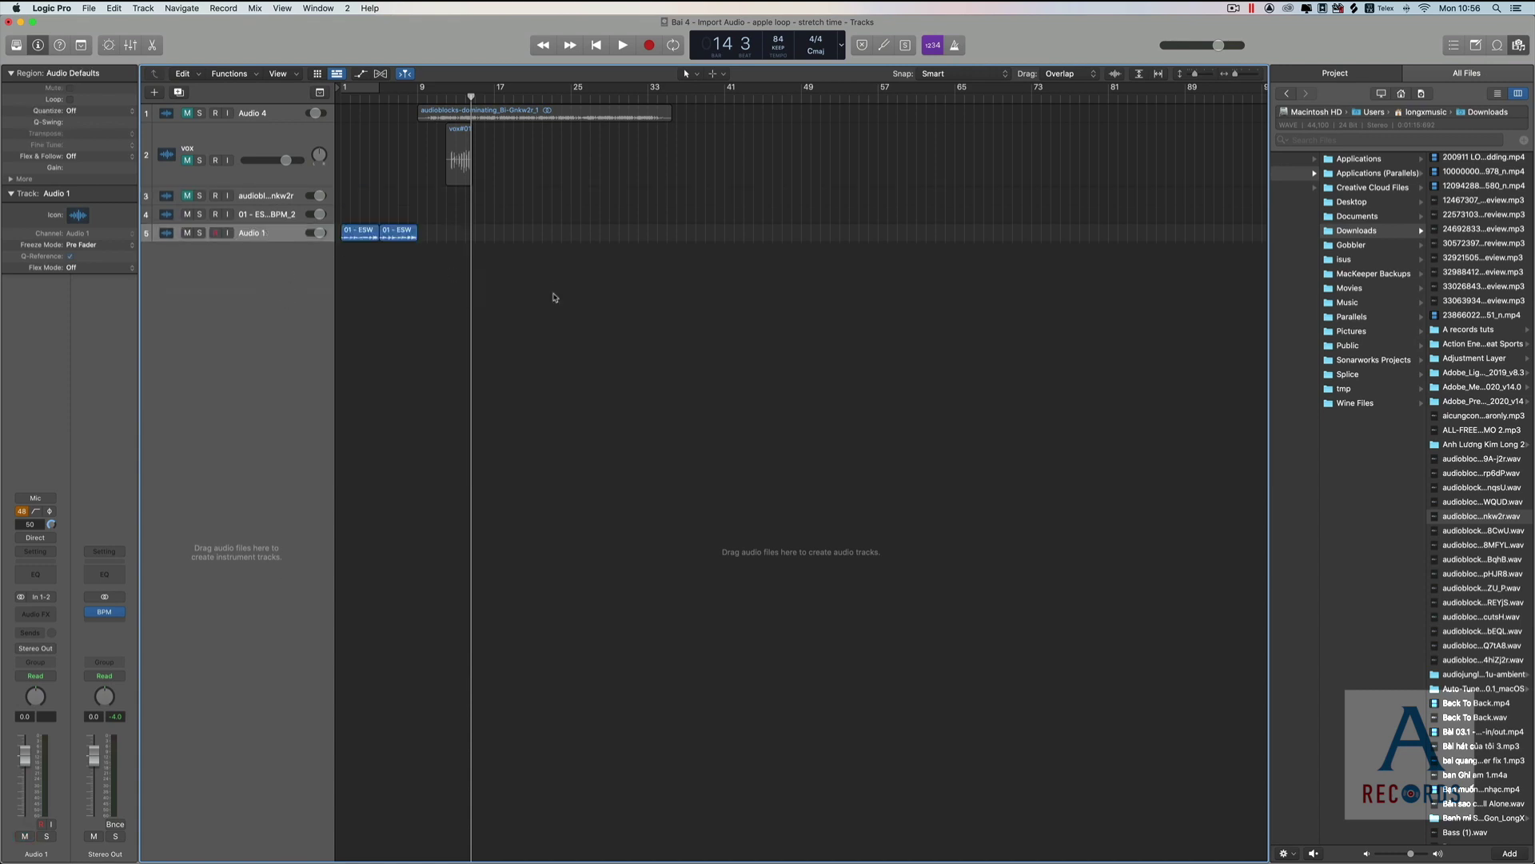
pyautogui.click(1500, 47)
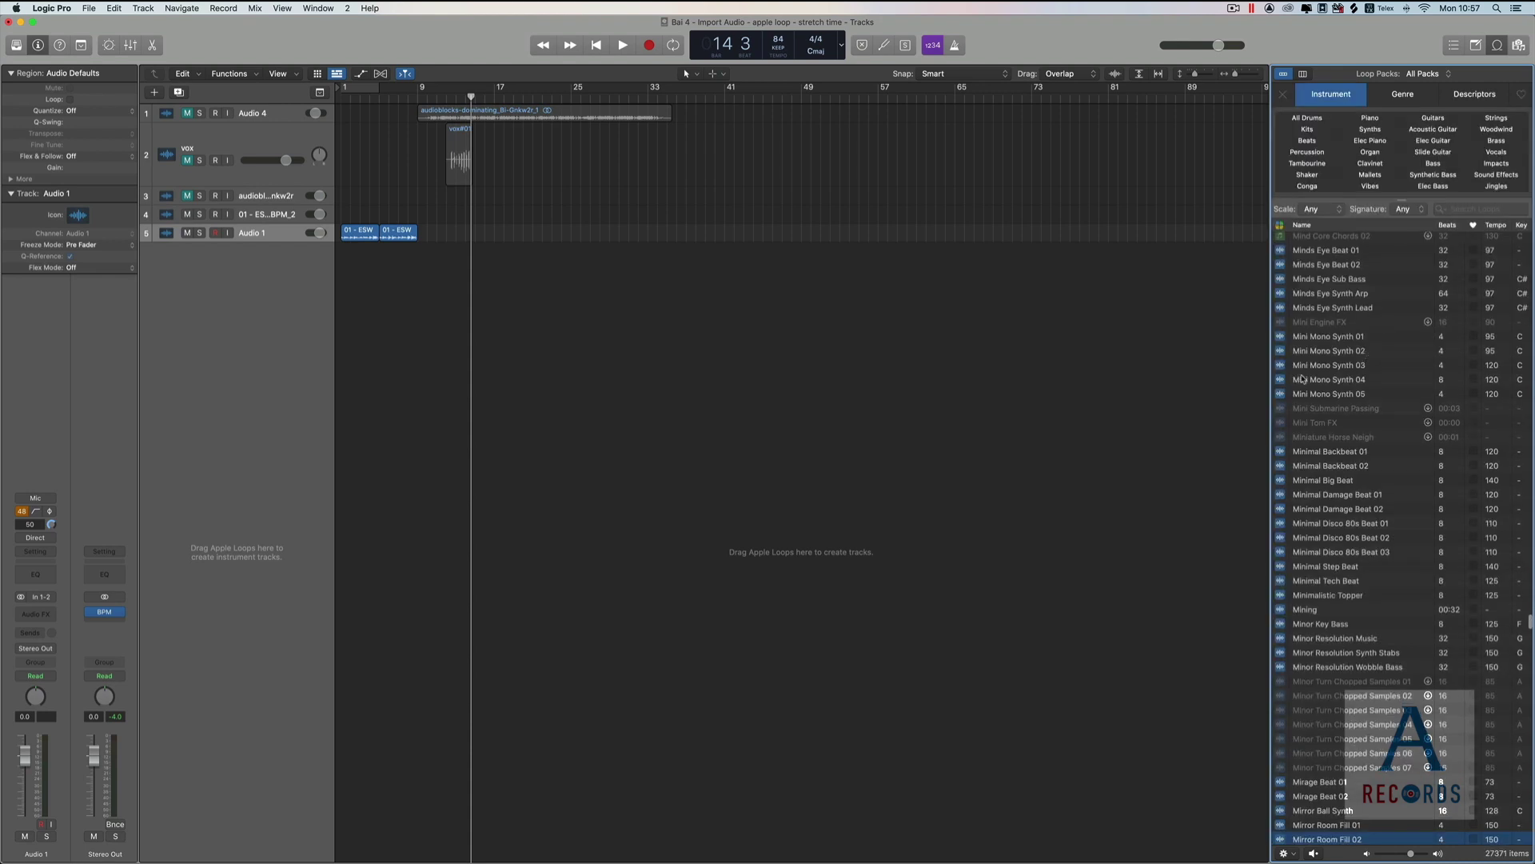
pyautogui.click(361, 238)
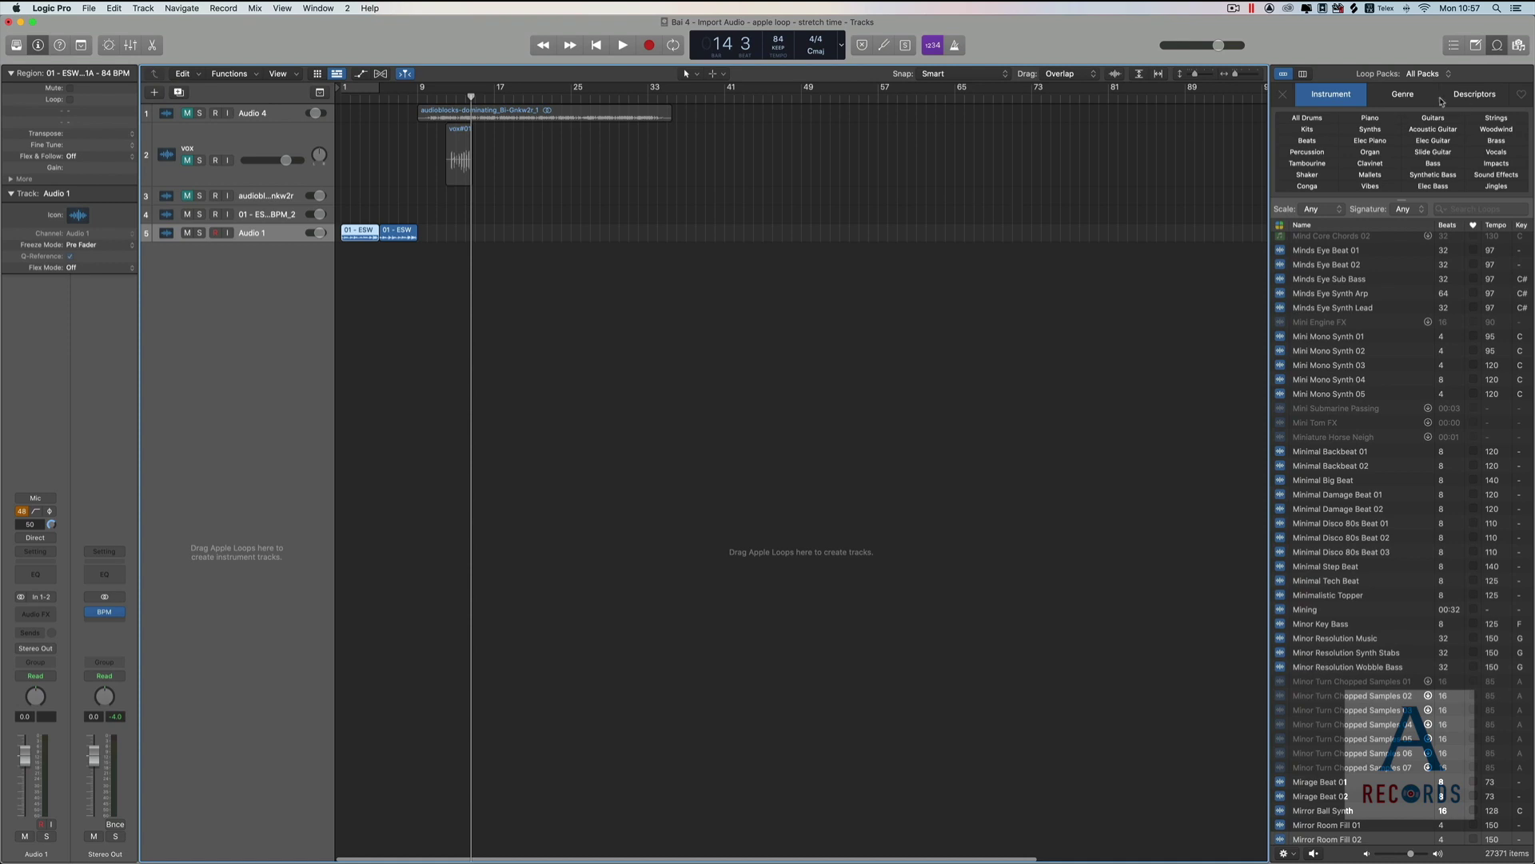
# Filter the loops by the Future Bass genre and All Drums, and switch the loop browser to column view and back to button view.
pyautogui.click(1405, 95)
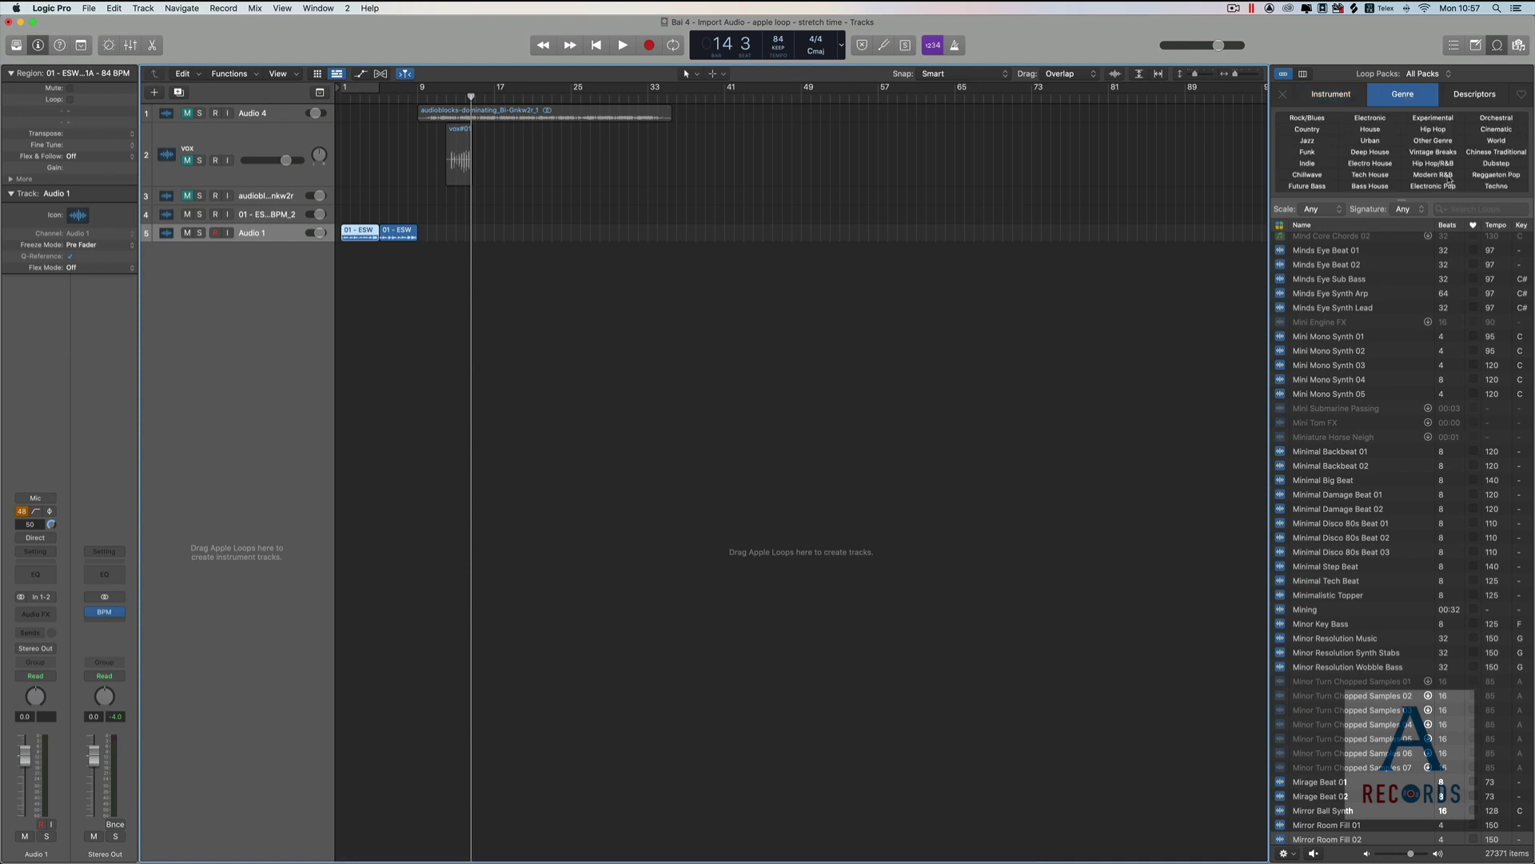
pyautogui.click(1320, 188)
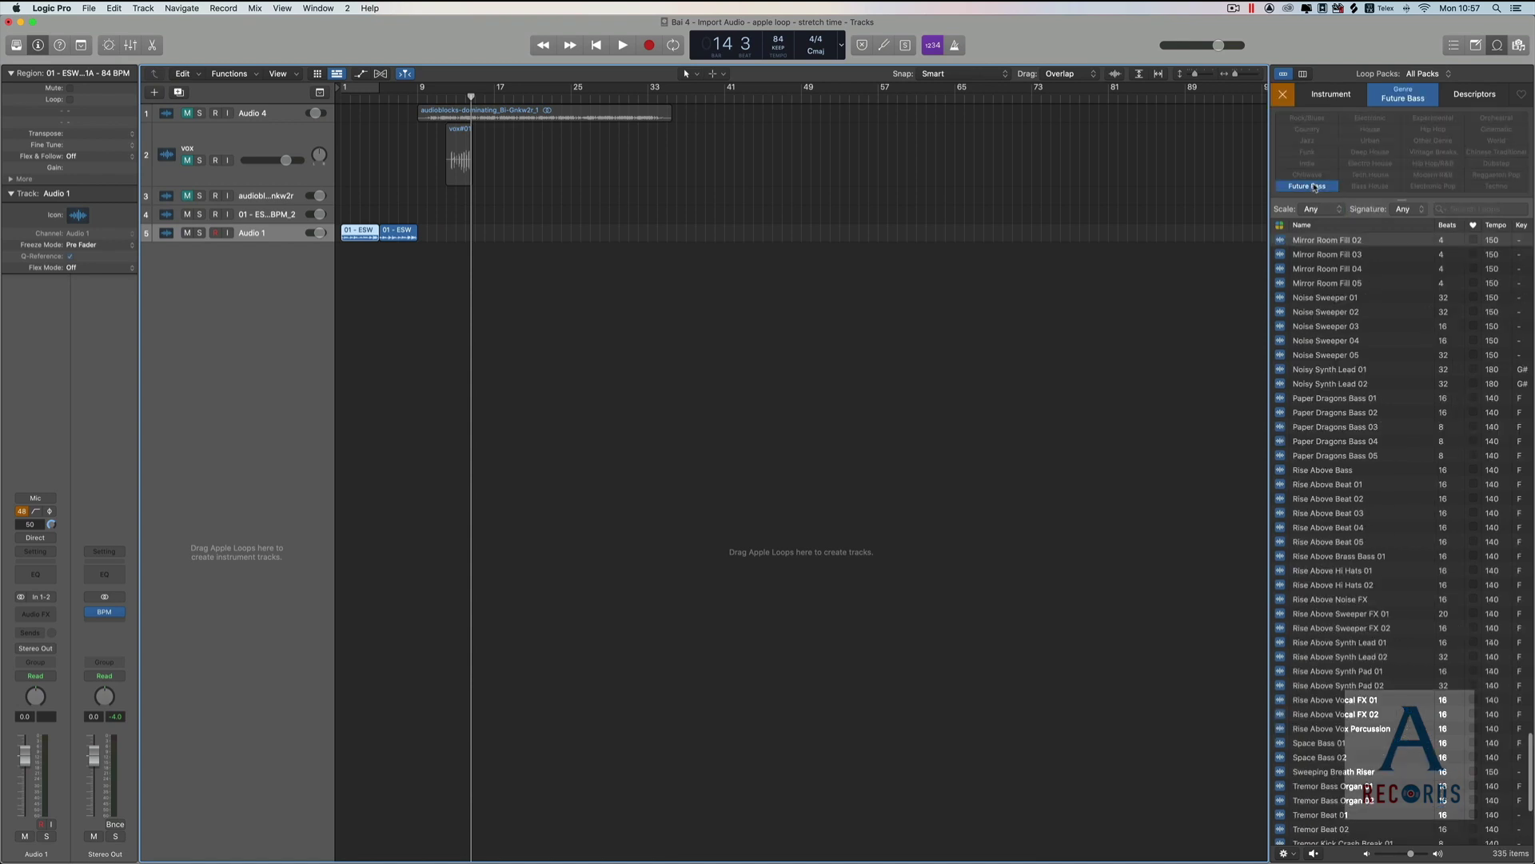
pyautogui.click(1333, 92)
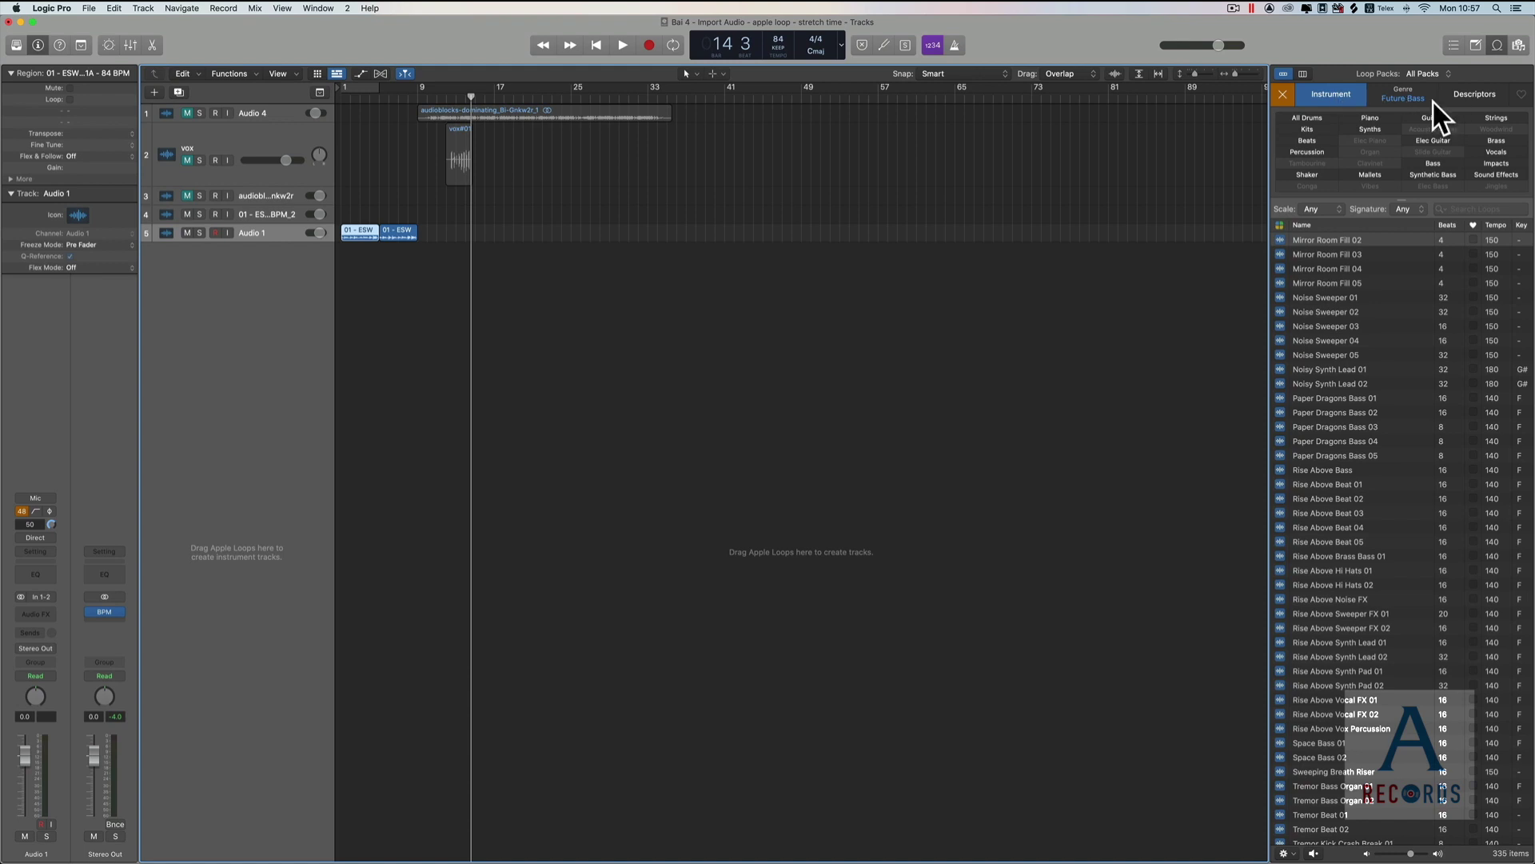
pyautogui.click(1311, 120)
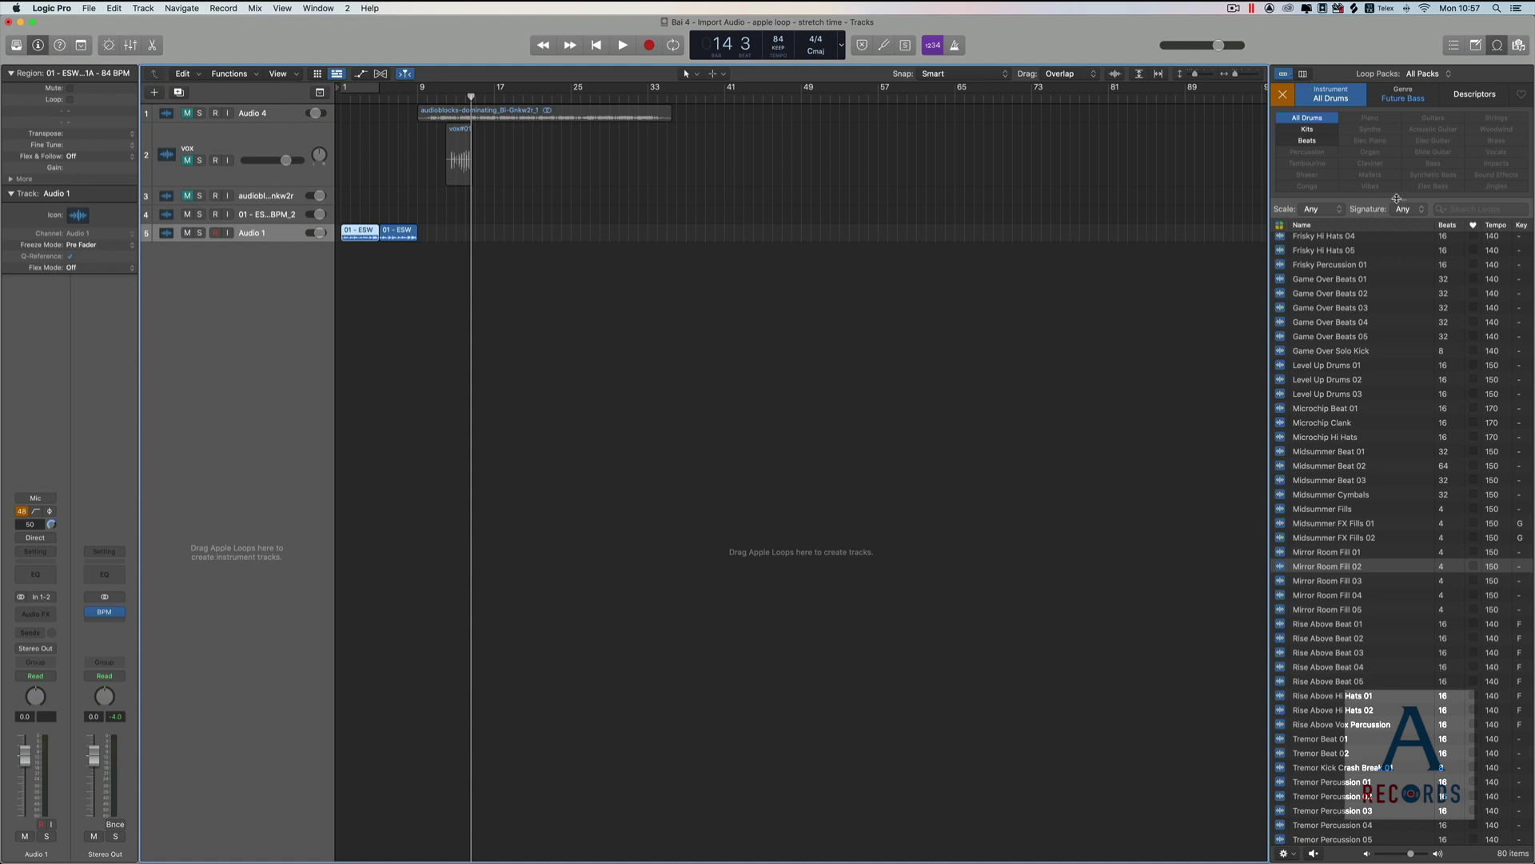
pyautogui.click(1303, 75)
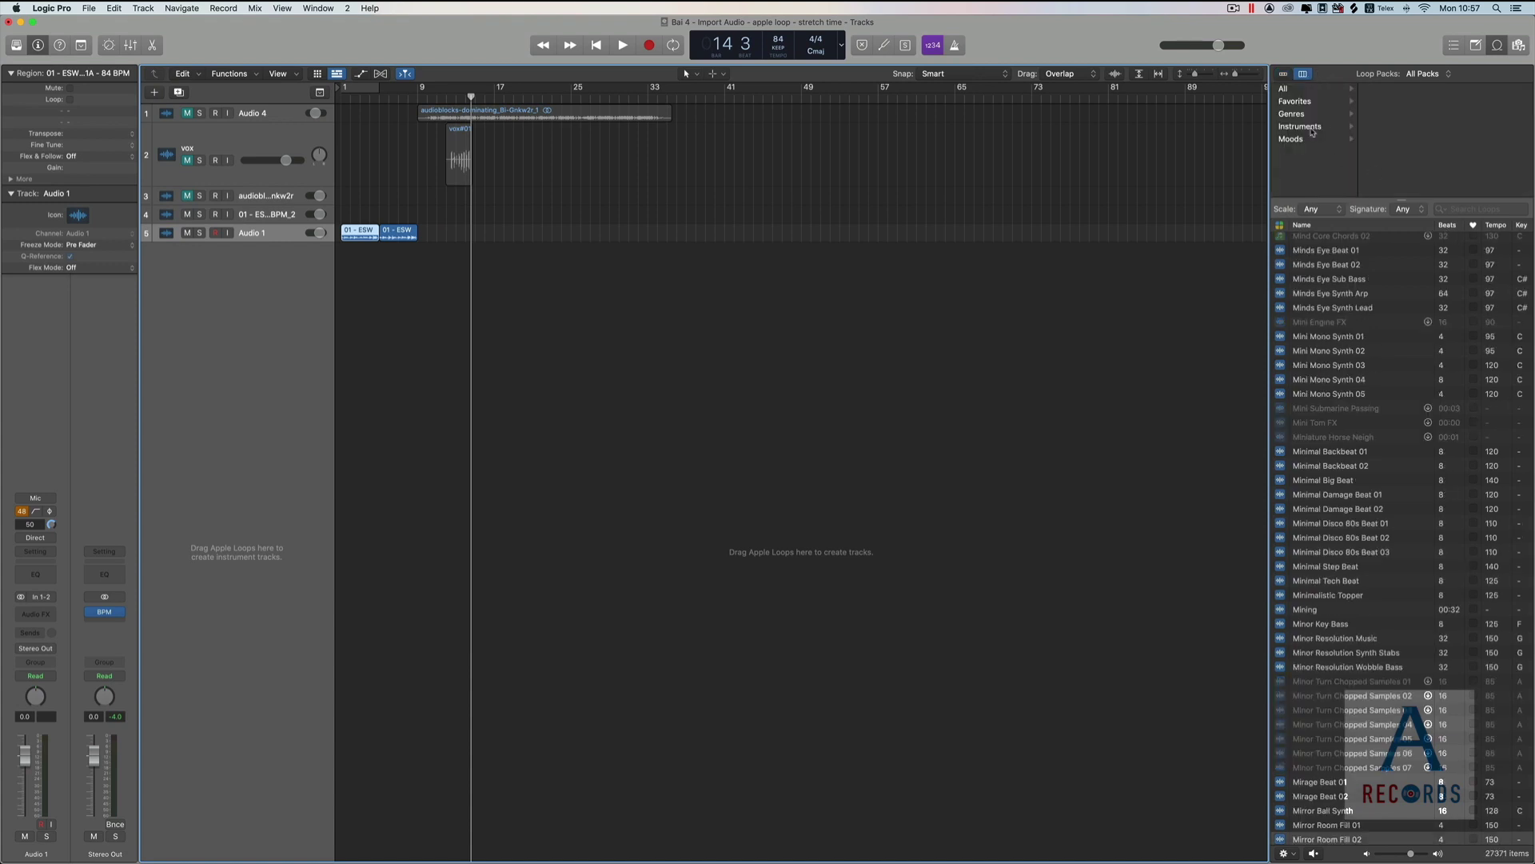
pyautogui.click(1282, 75)
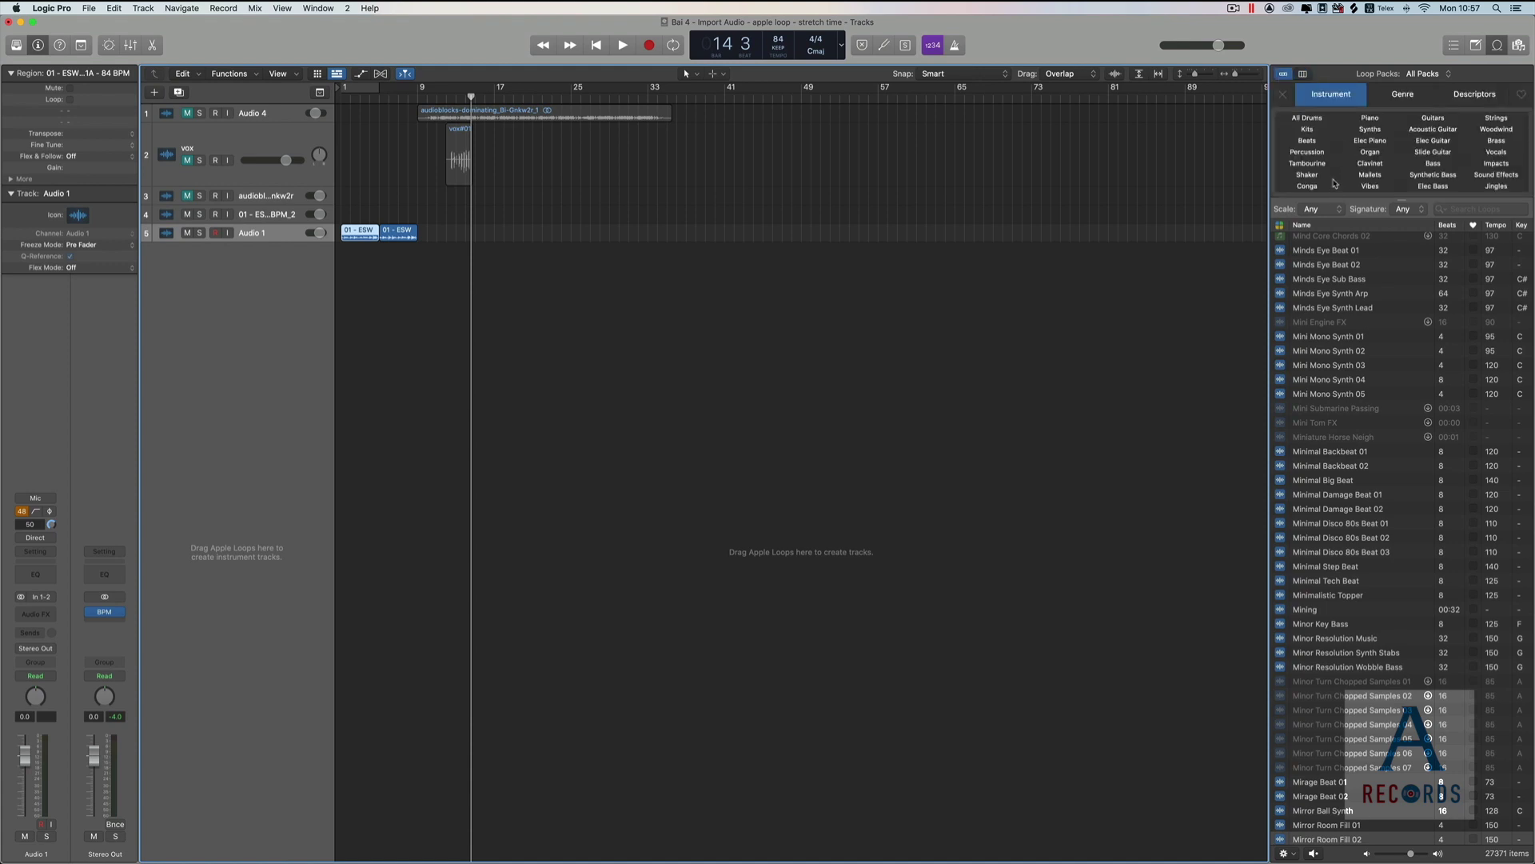
# Filter the loops by All Drums and the Future Bass genre, auditioning 12-8 Jazzy Drumset 05 along the way.
pyautogui.click(1345, 310)
pyautogui.click(1317, 120)
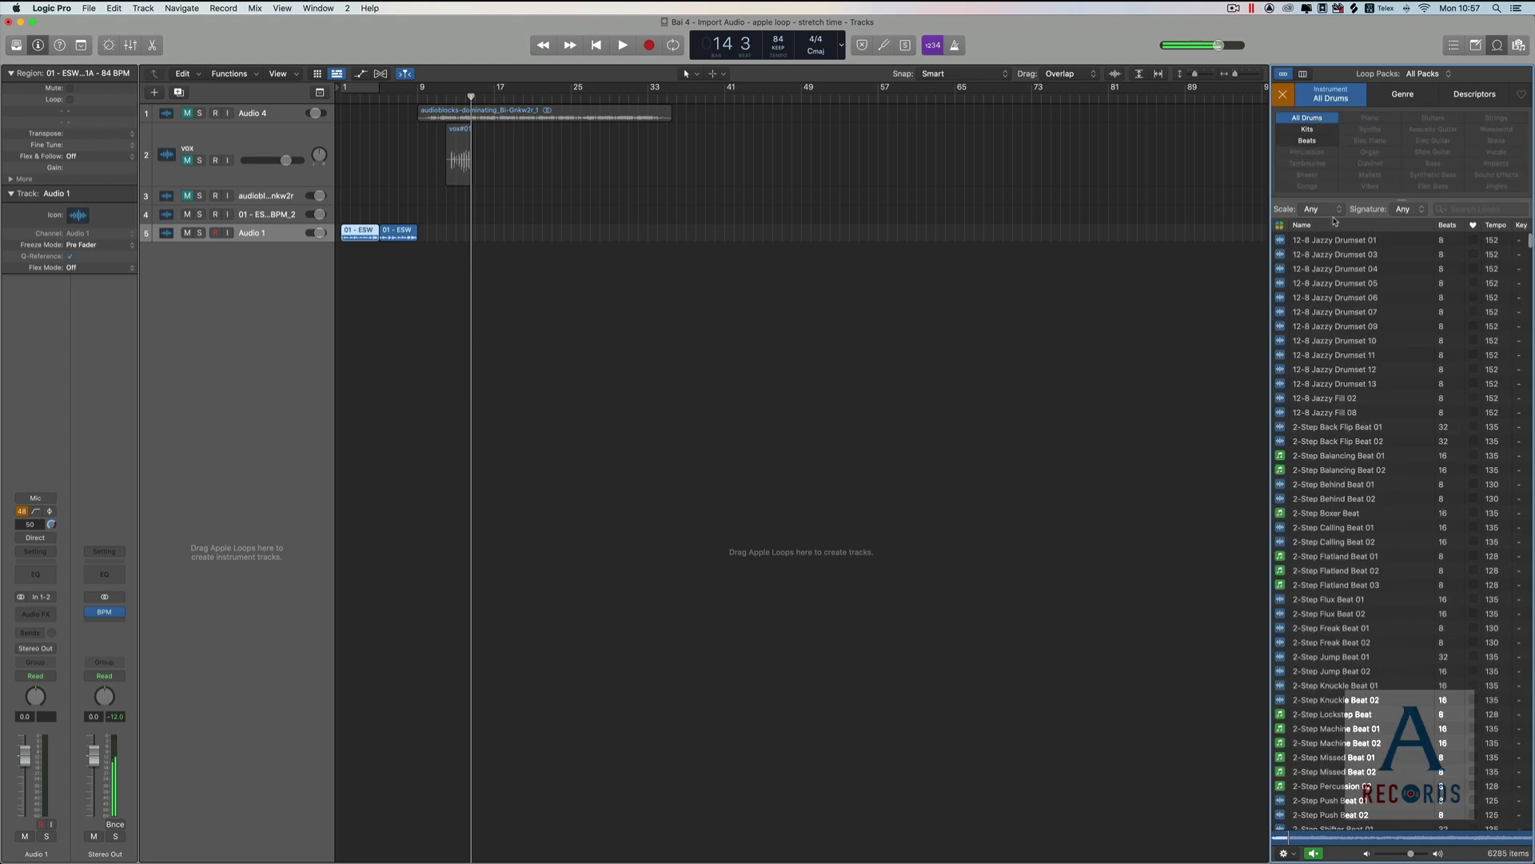
pyautogui.click(1346, 284)
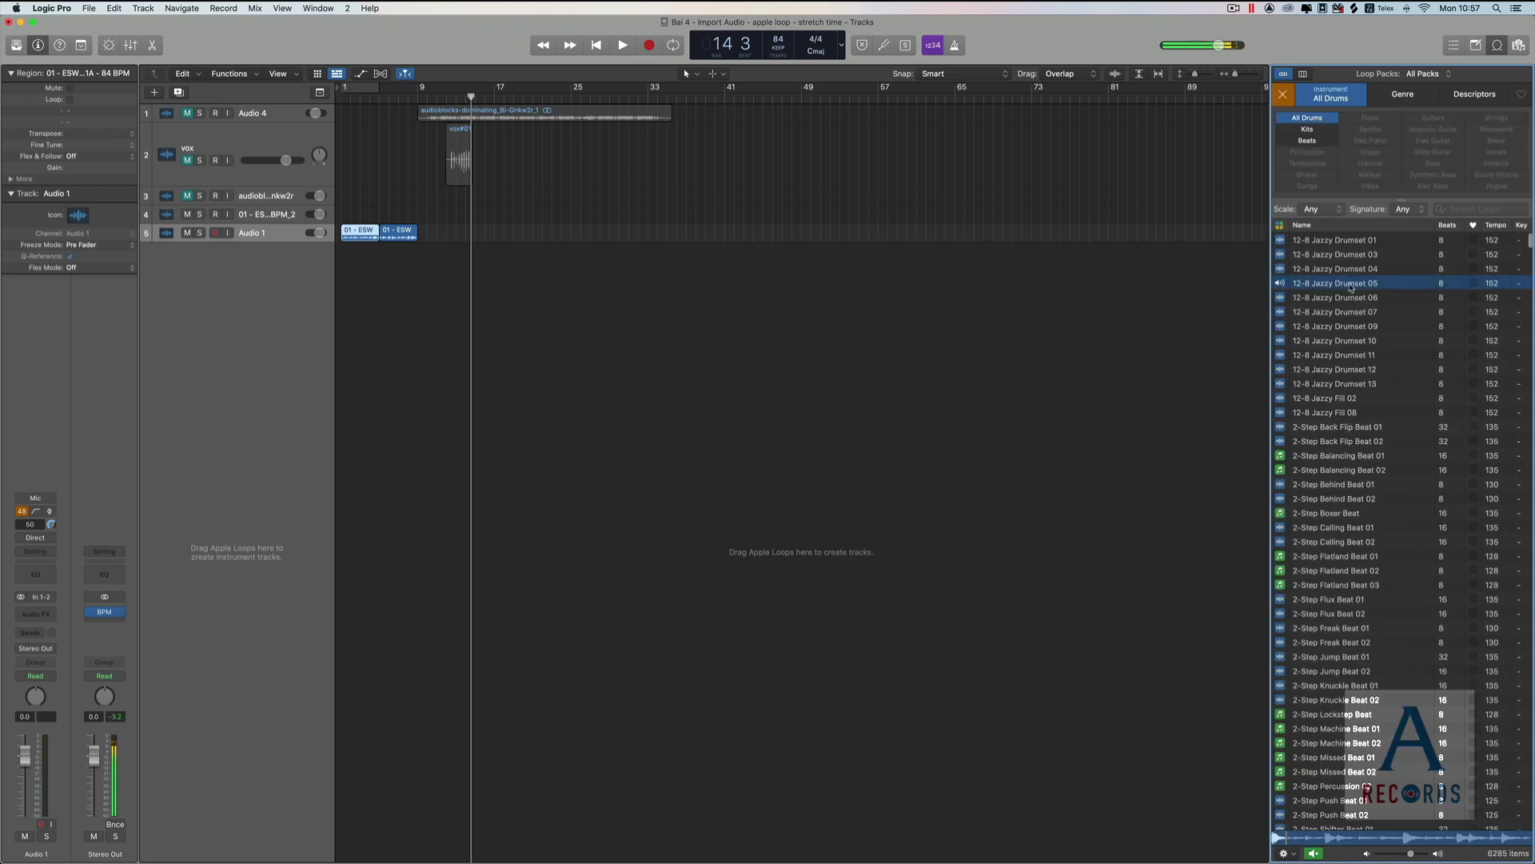
pyautogui.click(1402, 96)
pyautogui.click(1319, 187)
pyautogui.click(1330, 96)
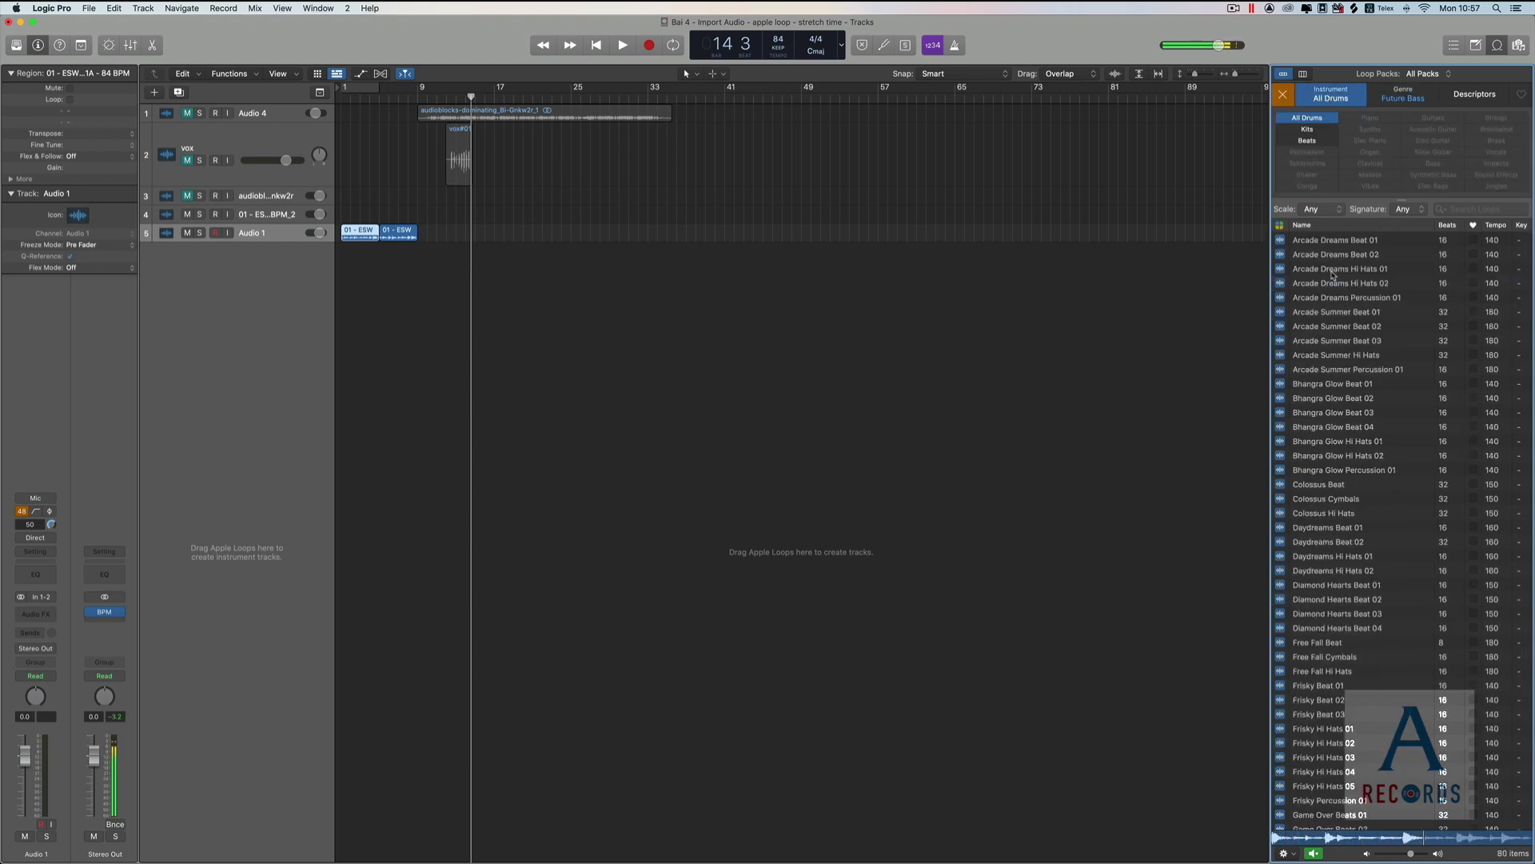
# Audition several Future Bass drum loops, including Arcade Summer Beat 02, Bhangra Glow Beat 02, Bhangra Glow Hi Hats 01 and Diamond Hearts Beat 03.
pyautogui.click(1369, 324)
pyautogui.scroll(-3, 1371, 318)
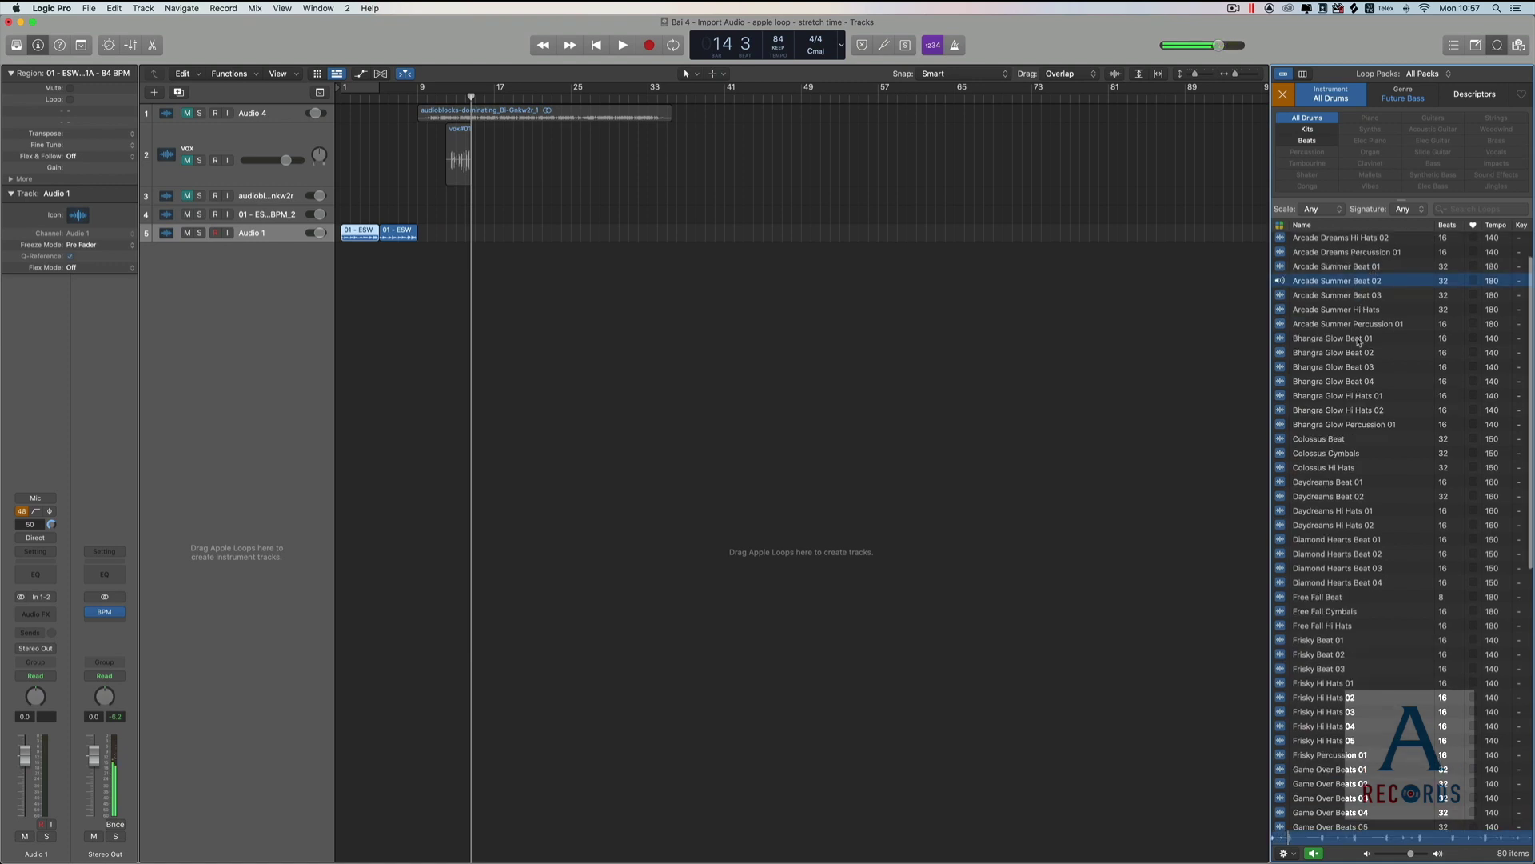
pyautogui.click(1357, 344)
pyautogui.scroll(-1, 1356, 339)
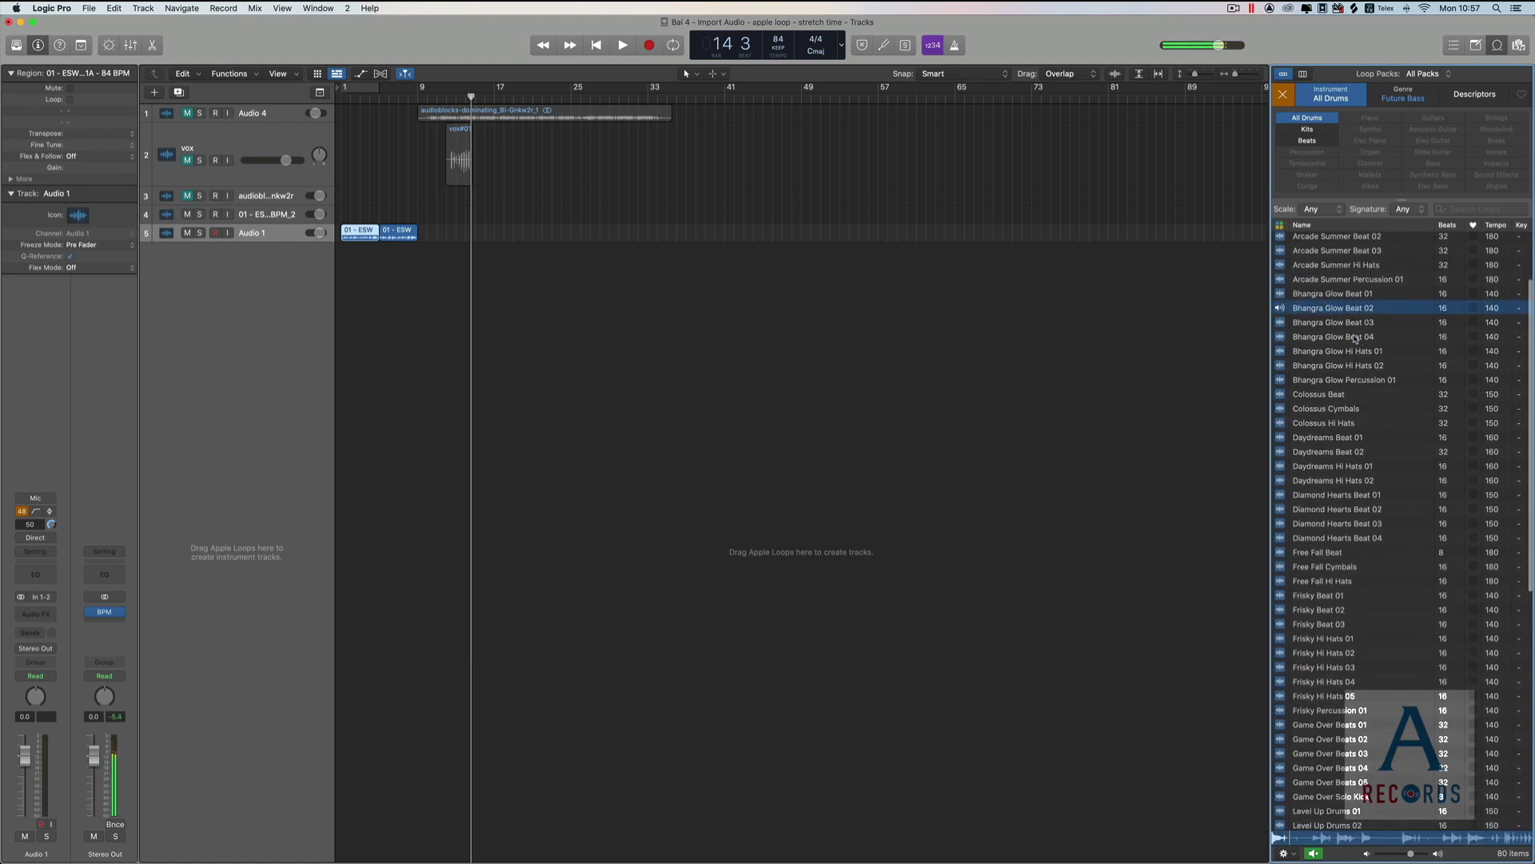
pyautogui.click(1359, 352)
pyautogui.scroll(-5, 1359, 372)
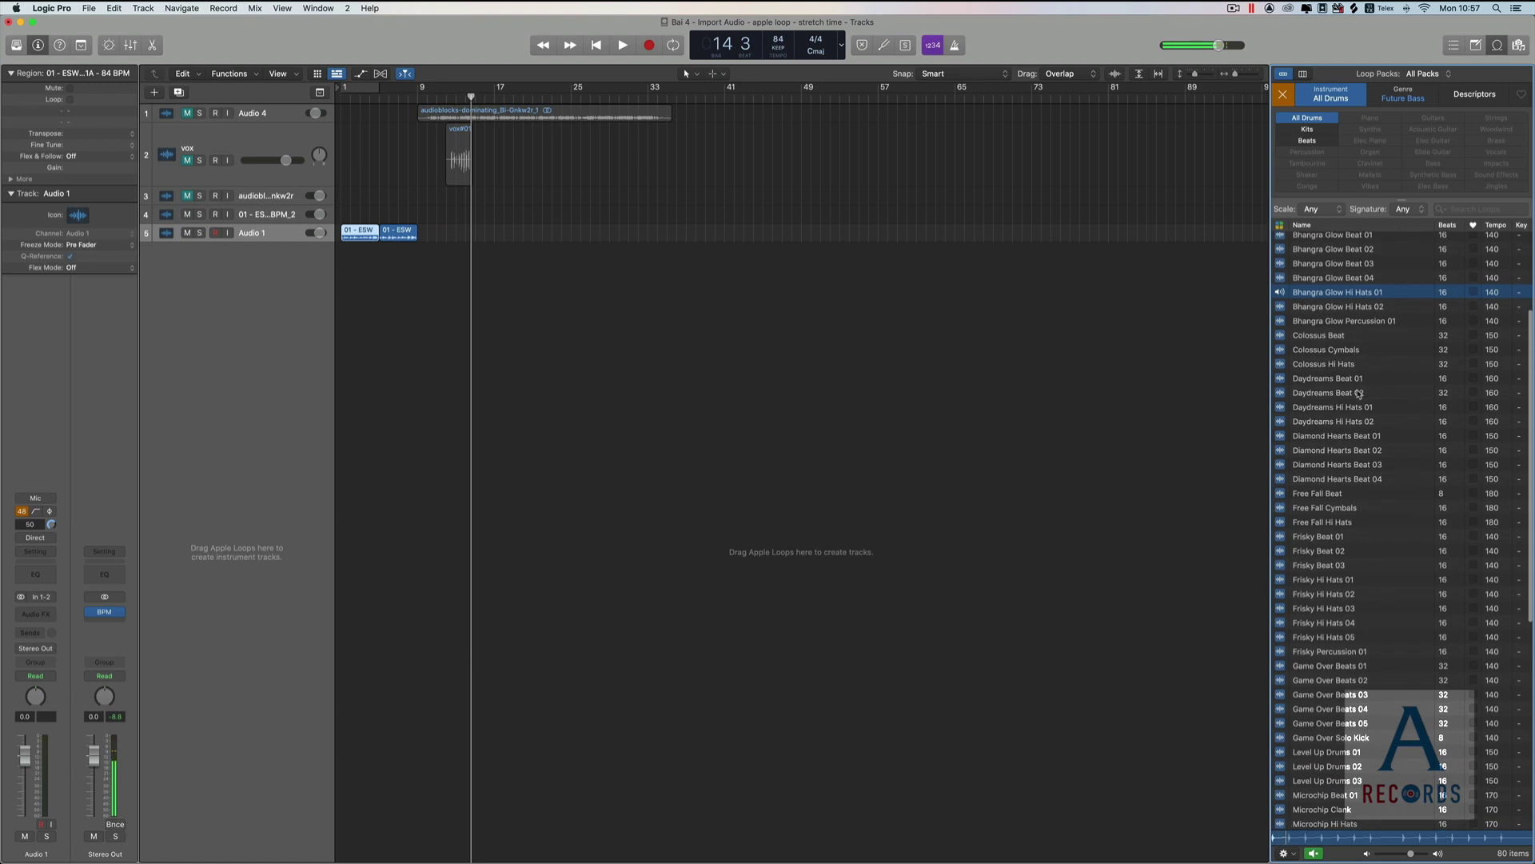
pyautogui.click(1357, 395)
pyautogui.scroll(-2, 1357, 394)
pyautogui.click(1357, 373)
pyautogui.scroll(-2, 1348, 387)
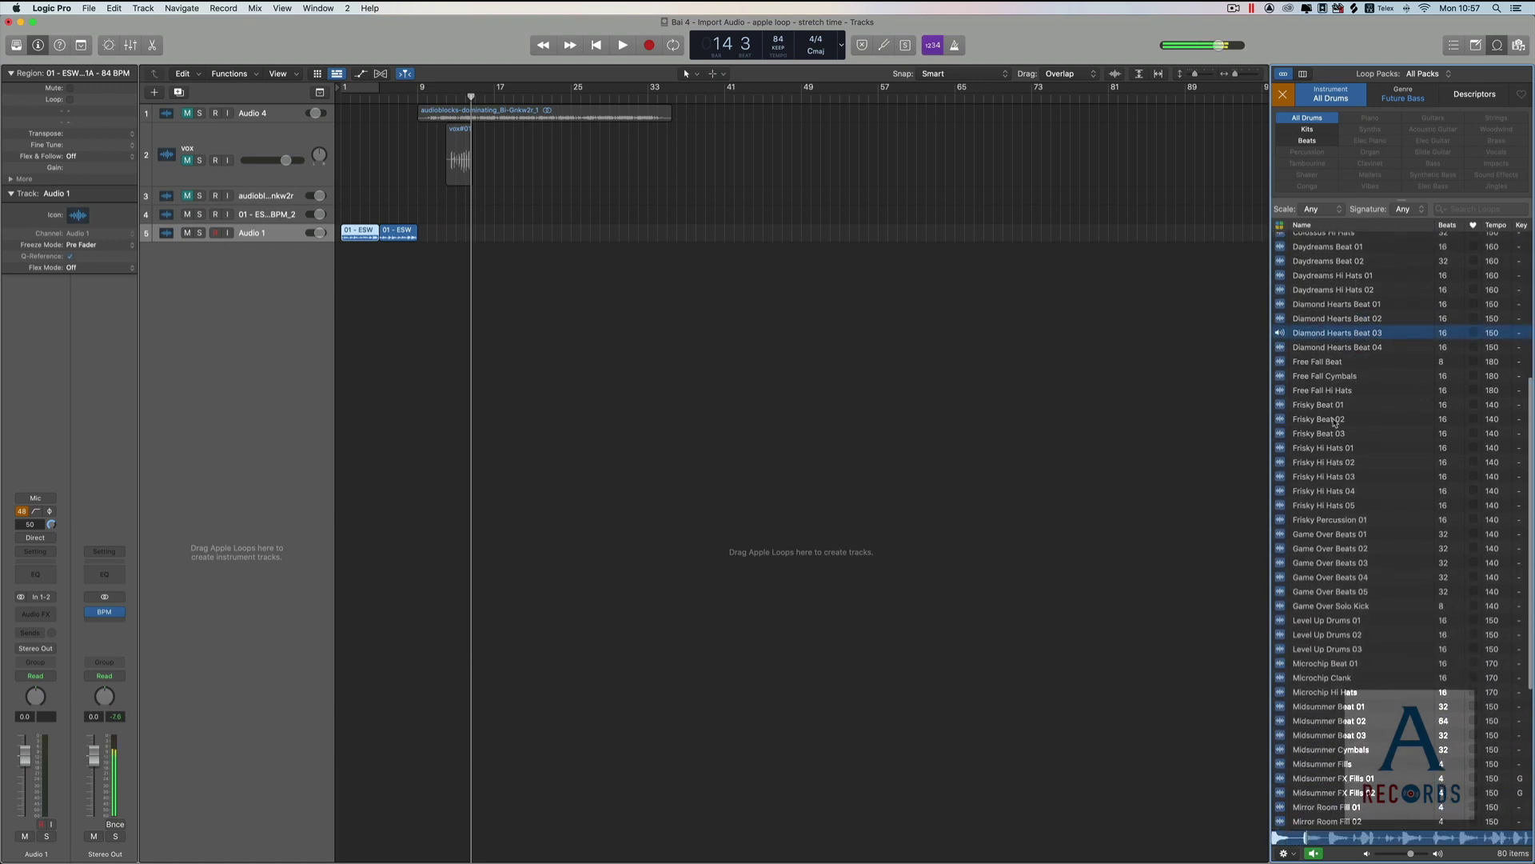
# Audition the Level Up Drums 03 loop and look through the tempos of the listed drum loops.
pyautogui.scroll(-10, 1334, 421)
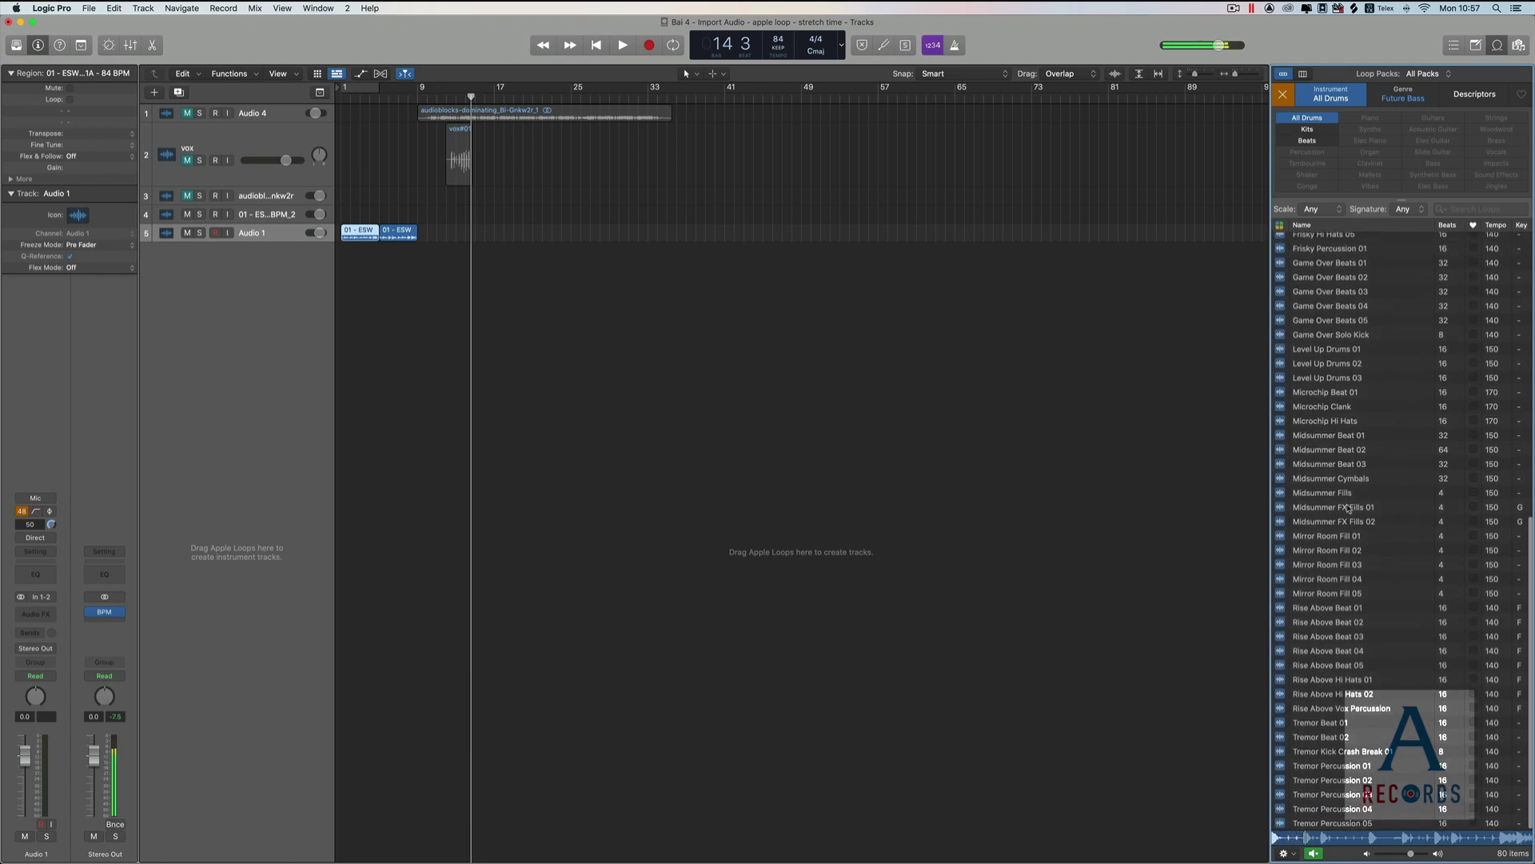
pyautogui.click(1330, 376)
pyautogui.scroll(1, 1344, 391)
pyautogui.scroll(12, 1344, 391)
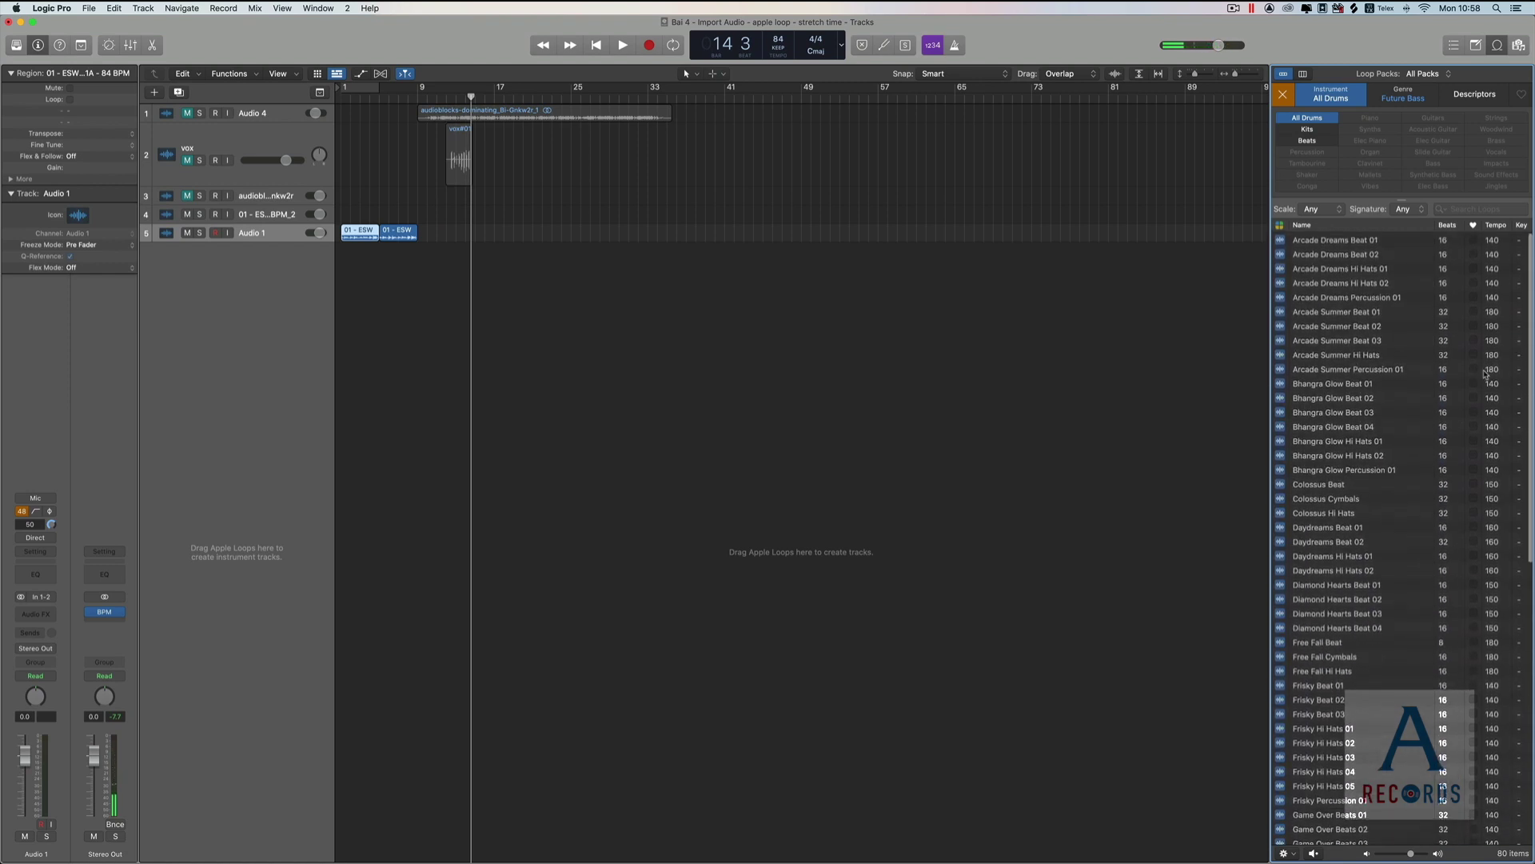
pyautogui.scroll(-12, 1495, 445)
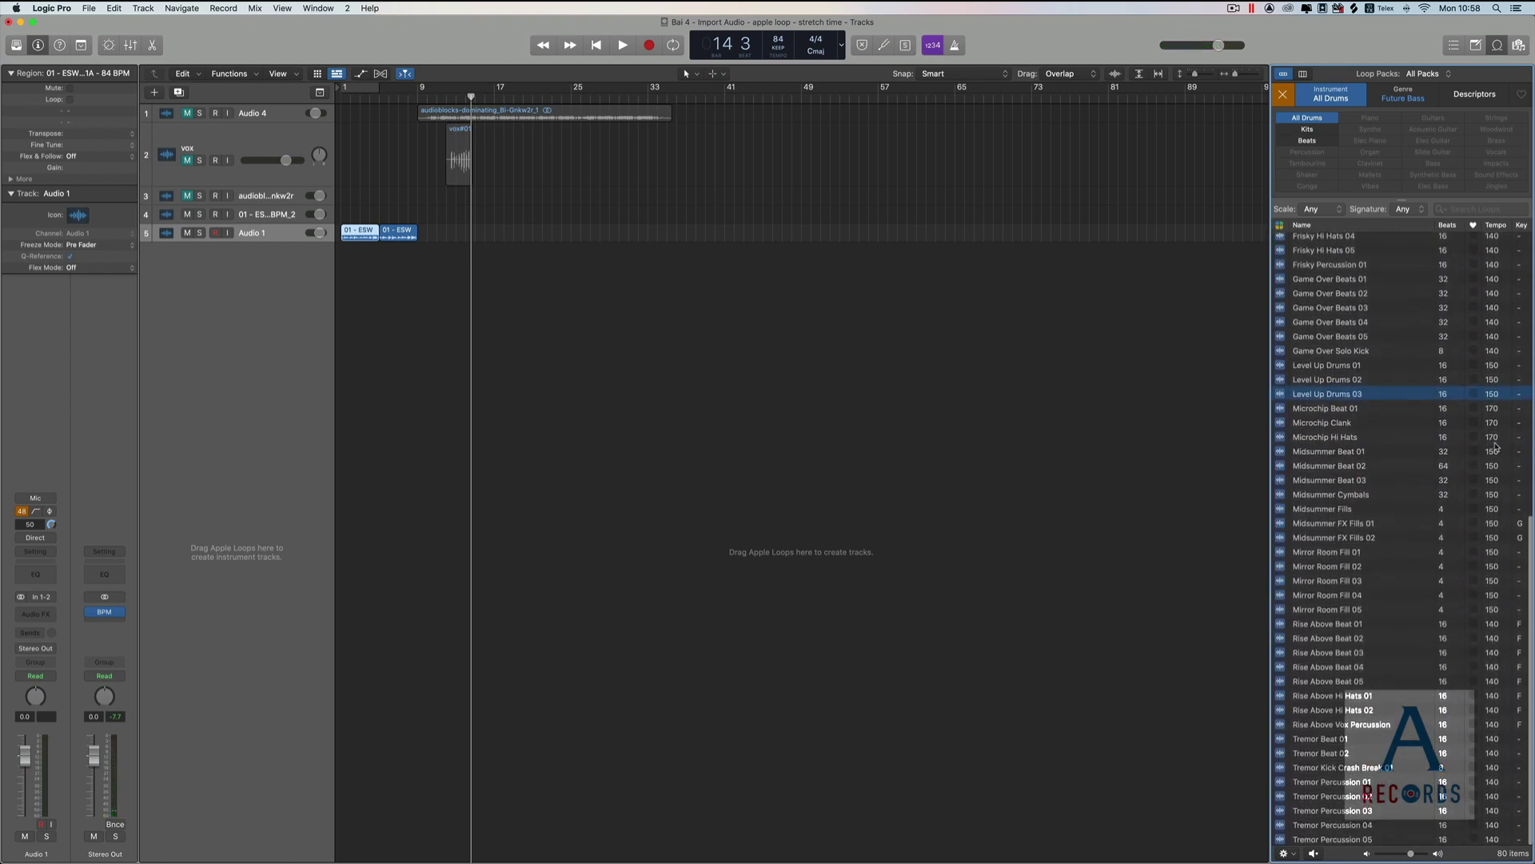
# Set the project tempo to 168 and move the second guitar region on Audio 1 to start at bar 9.
pyautogui.moveTo(483, 250); pyautogui.dragTo(352, 234)
pyautogui.rightClick(353, 233)
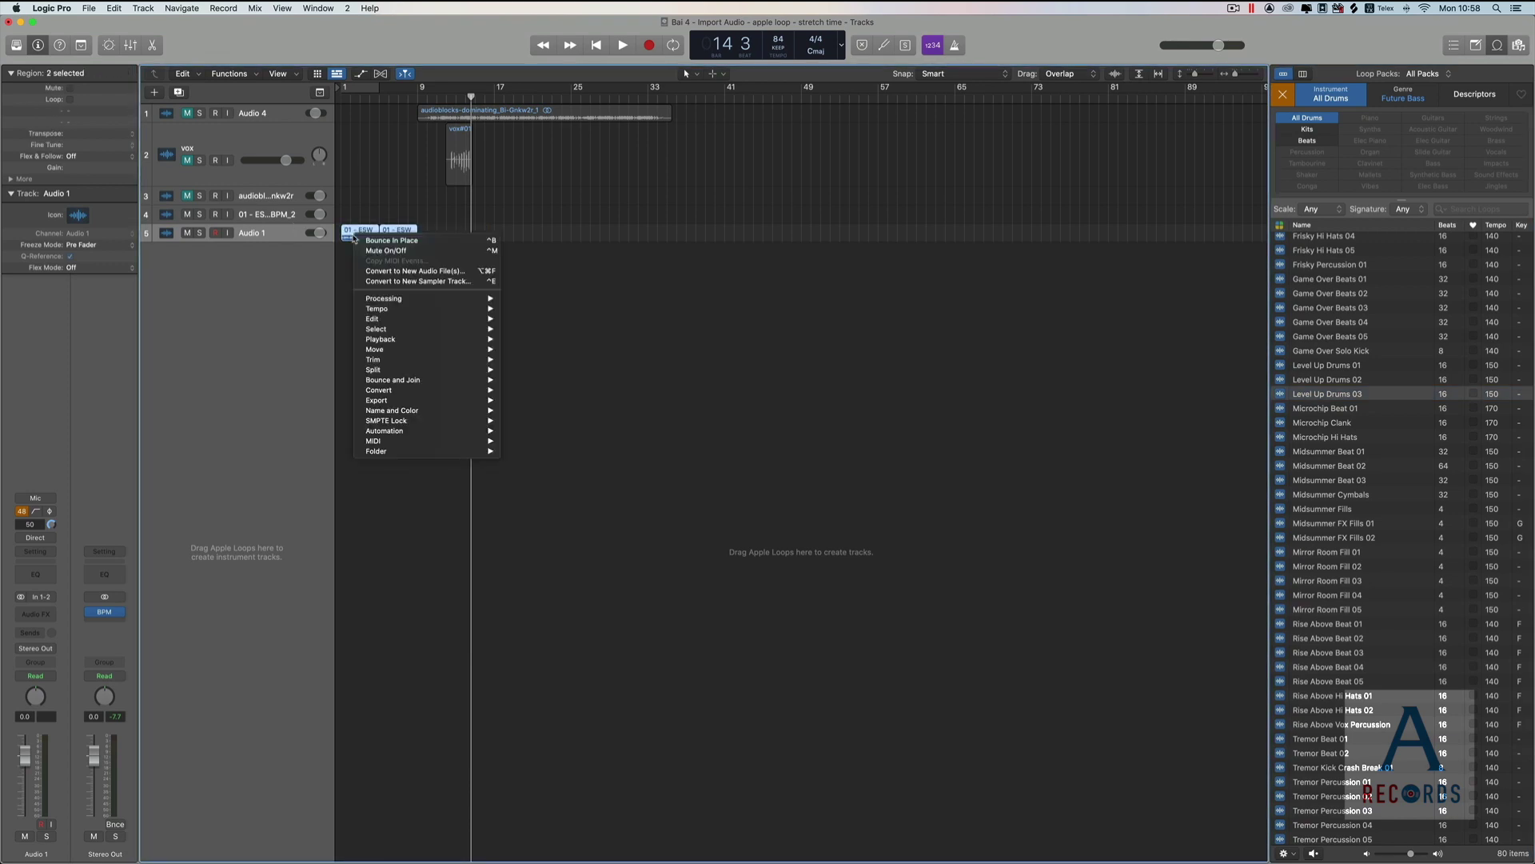
pyautogui.click(695, 257)
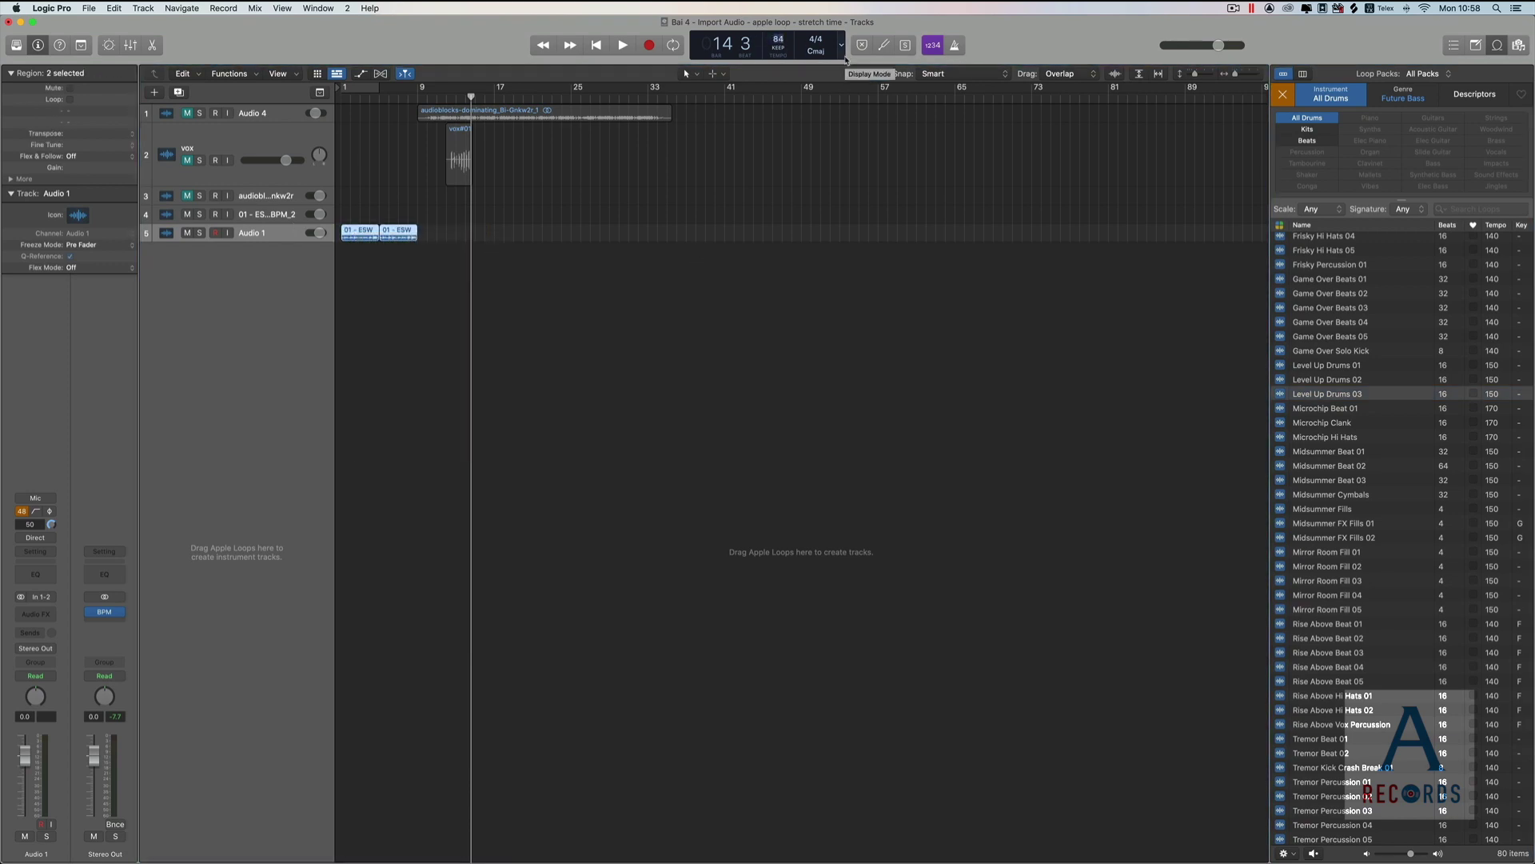
pyautogui.write('16')
pyautogui.press('Return')
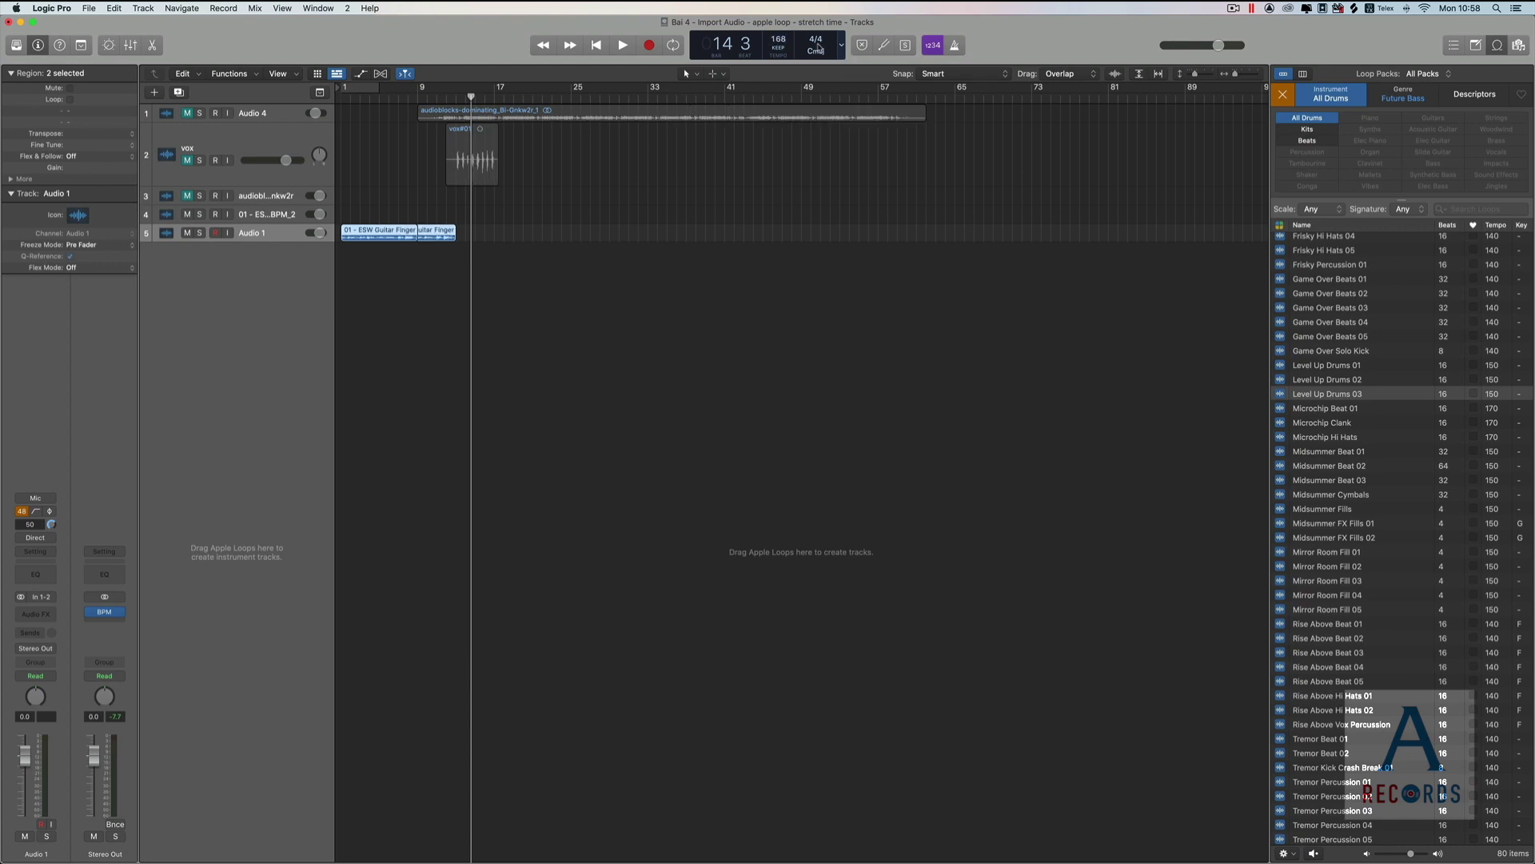
pyautogui.moveTo(441, 233); pyautogui.dragTo(479, 236)
# Audition the Level Up Drums, Midsummer, Mirror Room Fill 04 and Rise Above loops, ending on Rise Above Beat 02.
pyautogui.click(1359, 395)
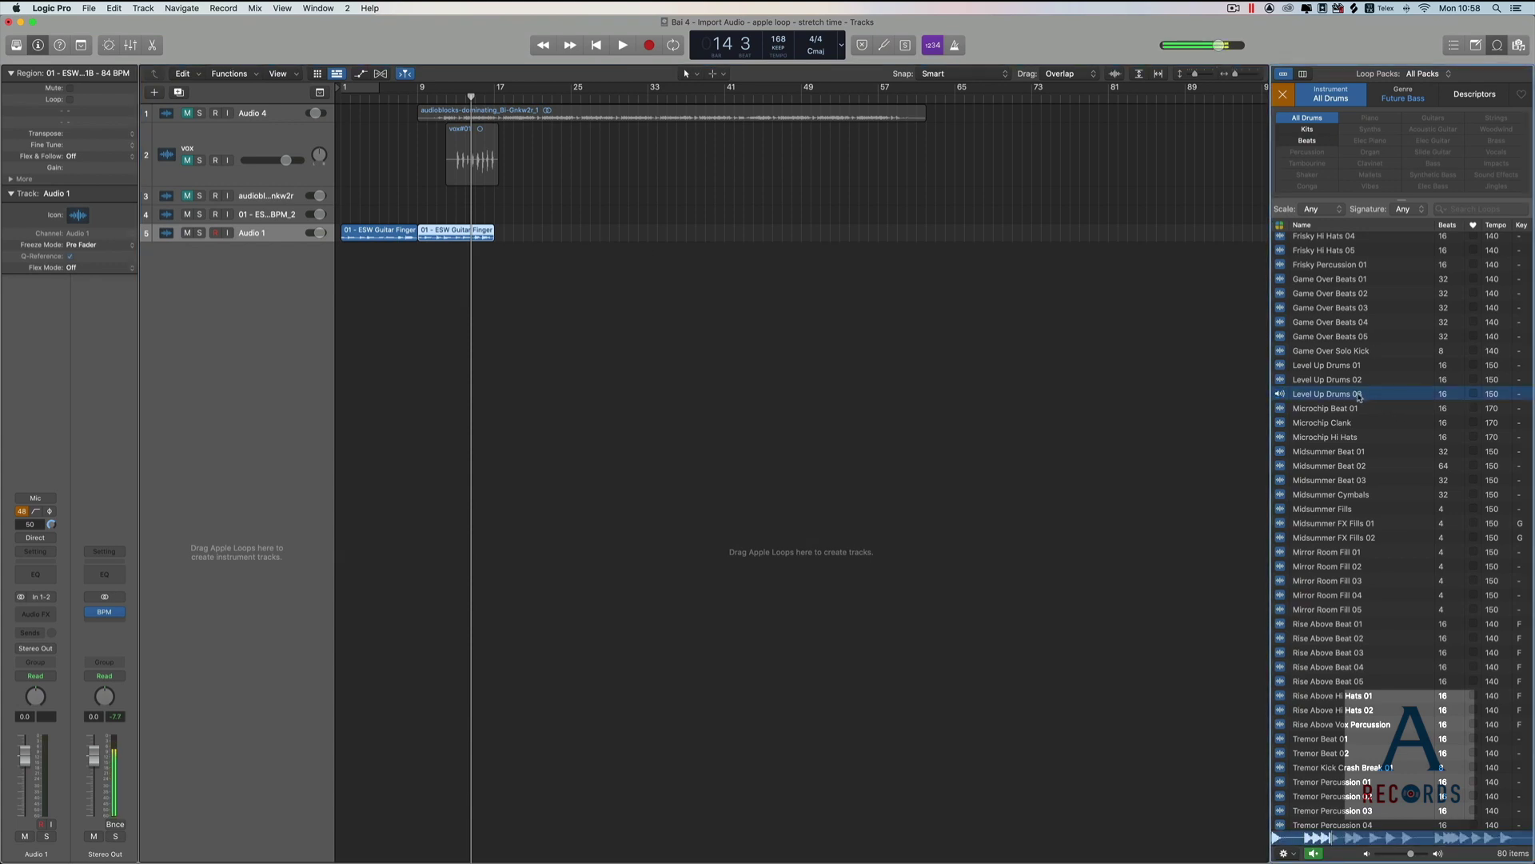
pyautogui.click(1350, 368)
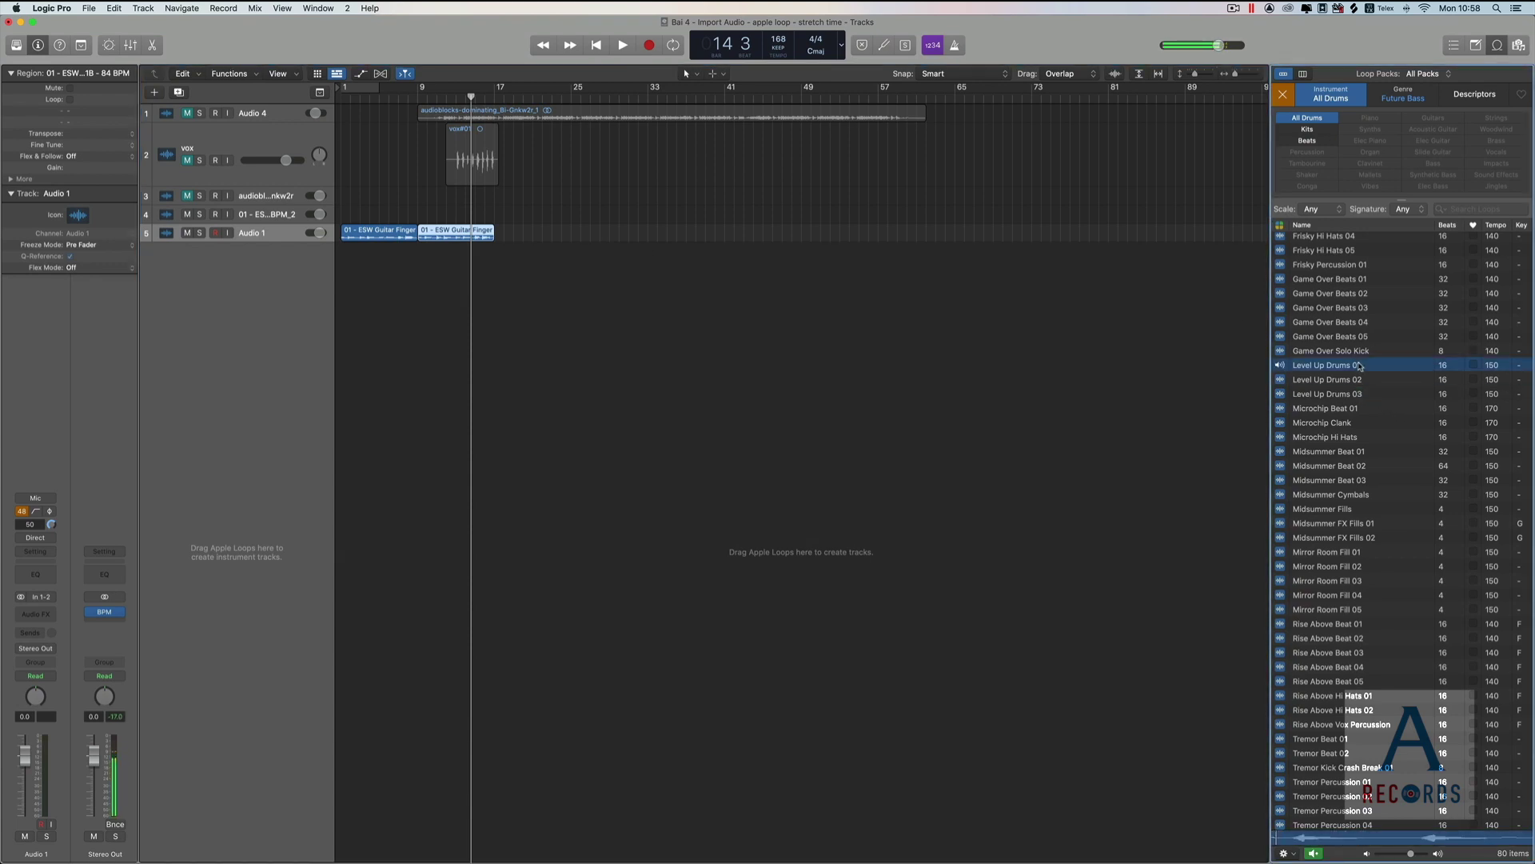
pyautogui.click(1355, 452)
pyautogui.click(1351, 470)
pyautogui.scroll(-1, 1352, 472)
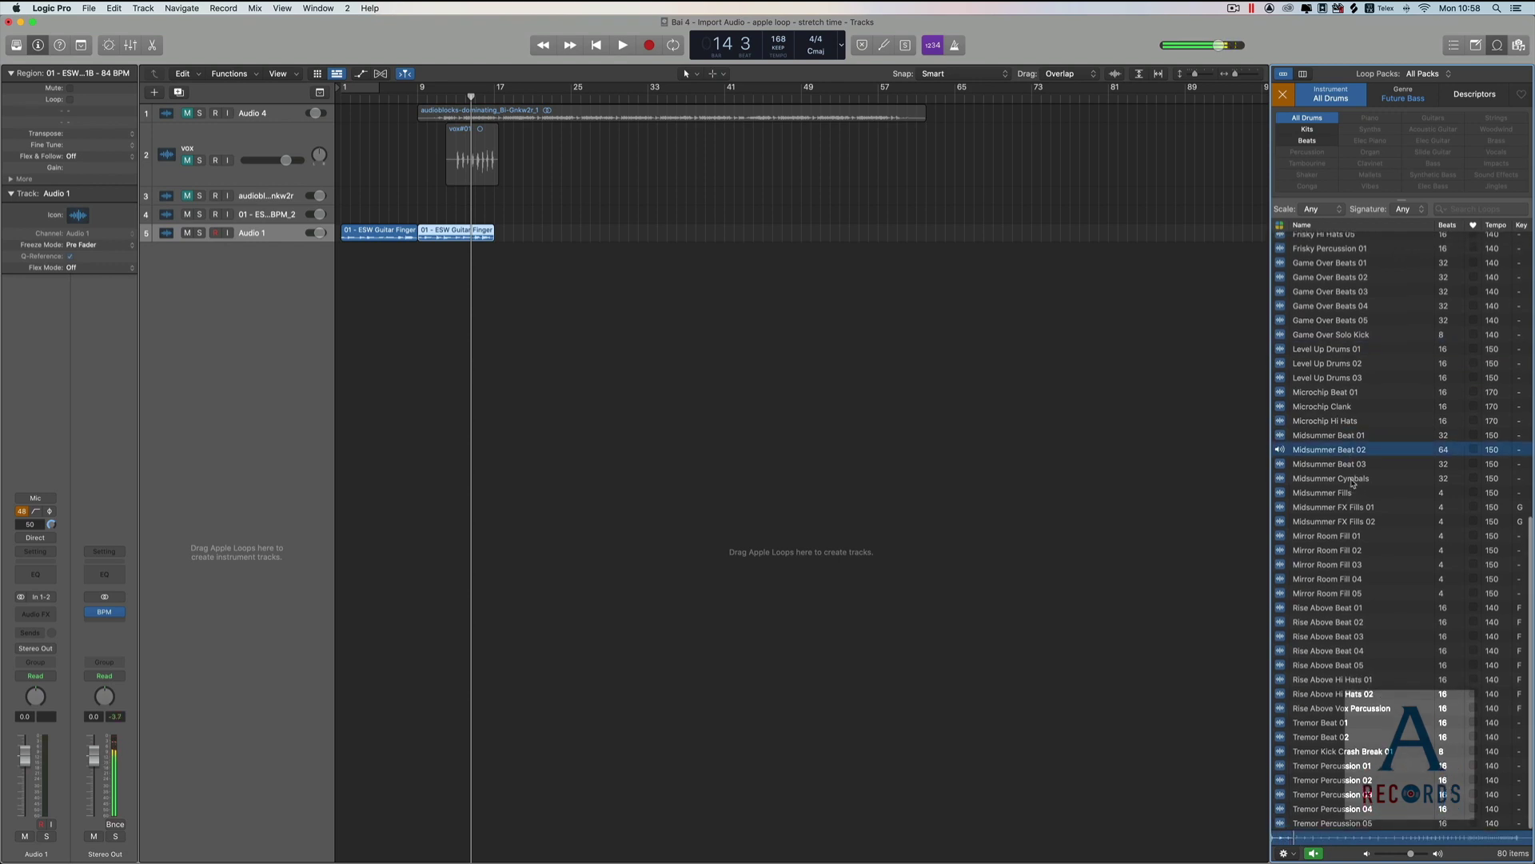
pyautogui.click(1352, 480)
pyautogui.click(1340, 579)
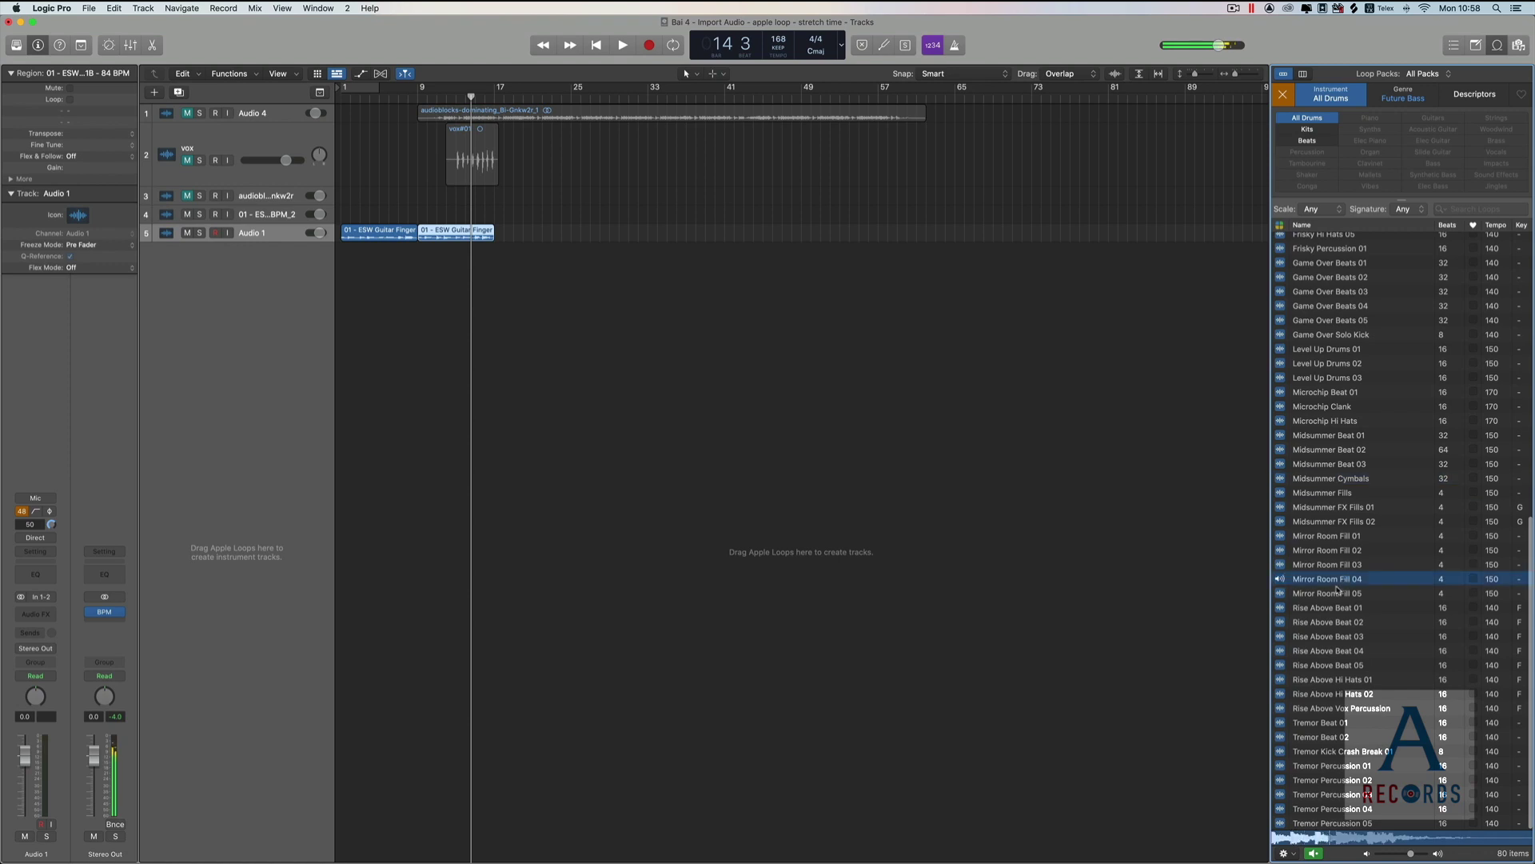
pyautogui.click(1353, 651)
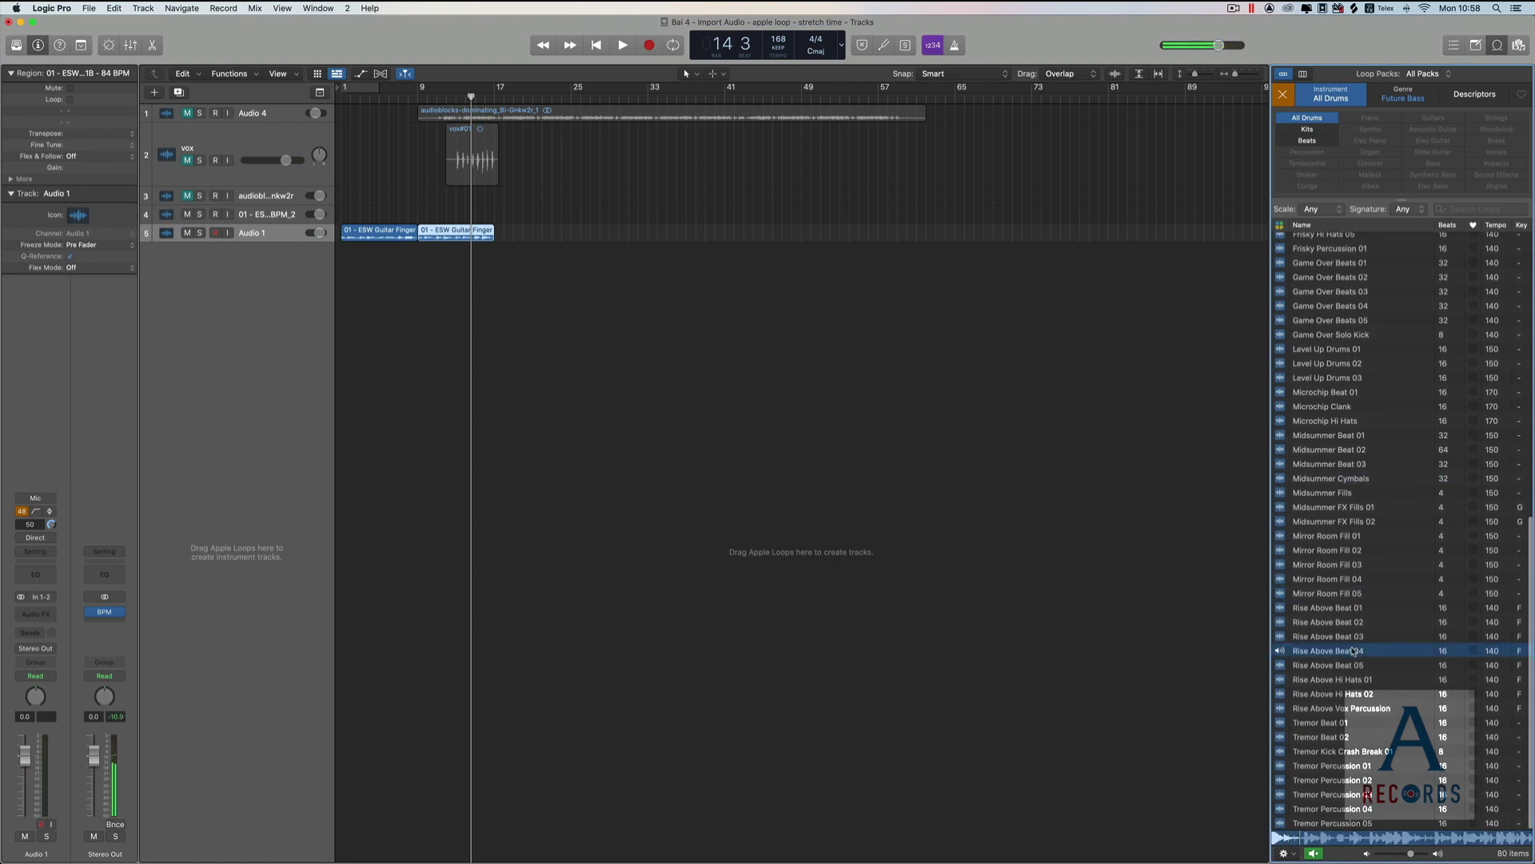
pyautogui.click(1351, 623)
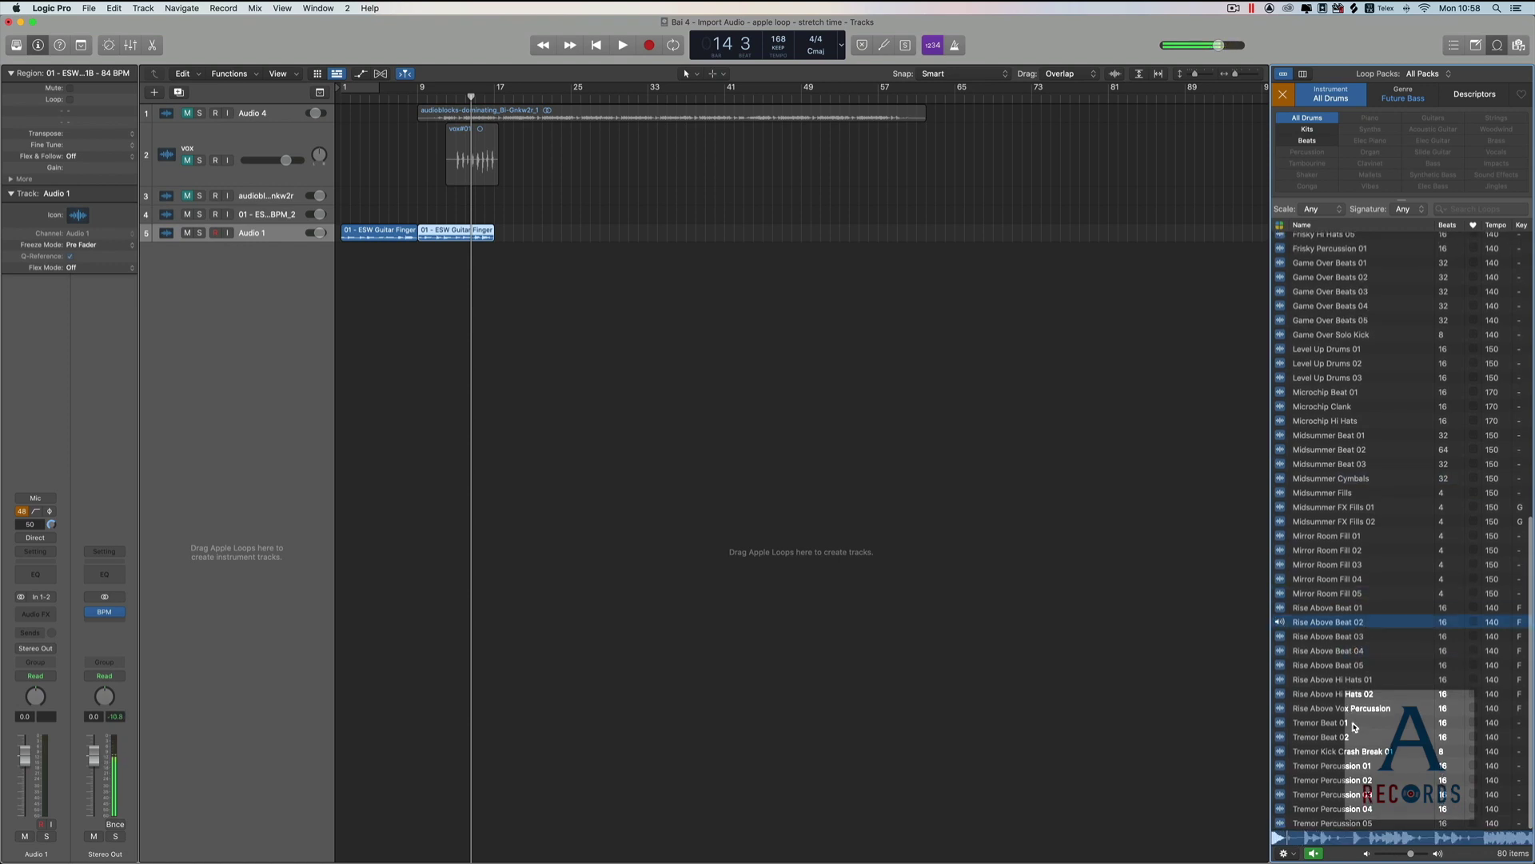
pyautogui.click(1361, 626)
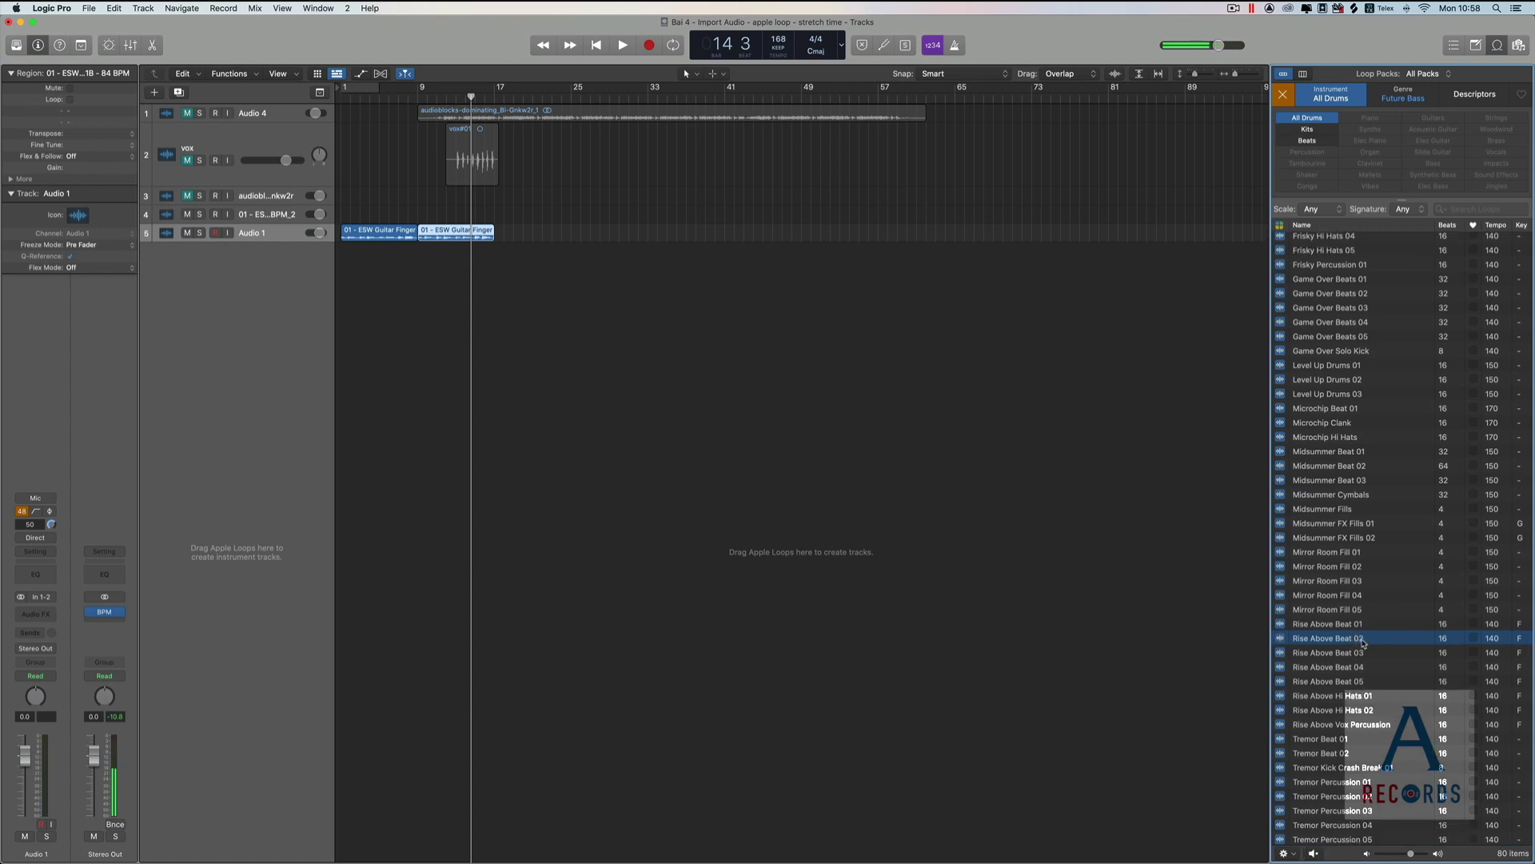
# Add Rise Above Beat 02 at bar 1 on a new track, play the project and copy the region to bar 5.
pyautogui.moveTo(1364, 642); pyautogui.dragTo(357, 311)
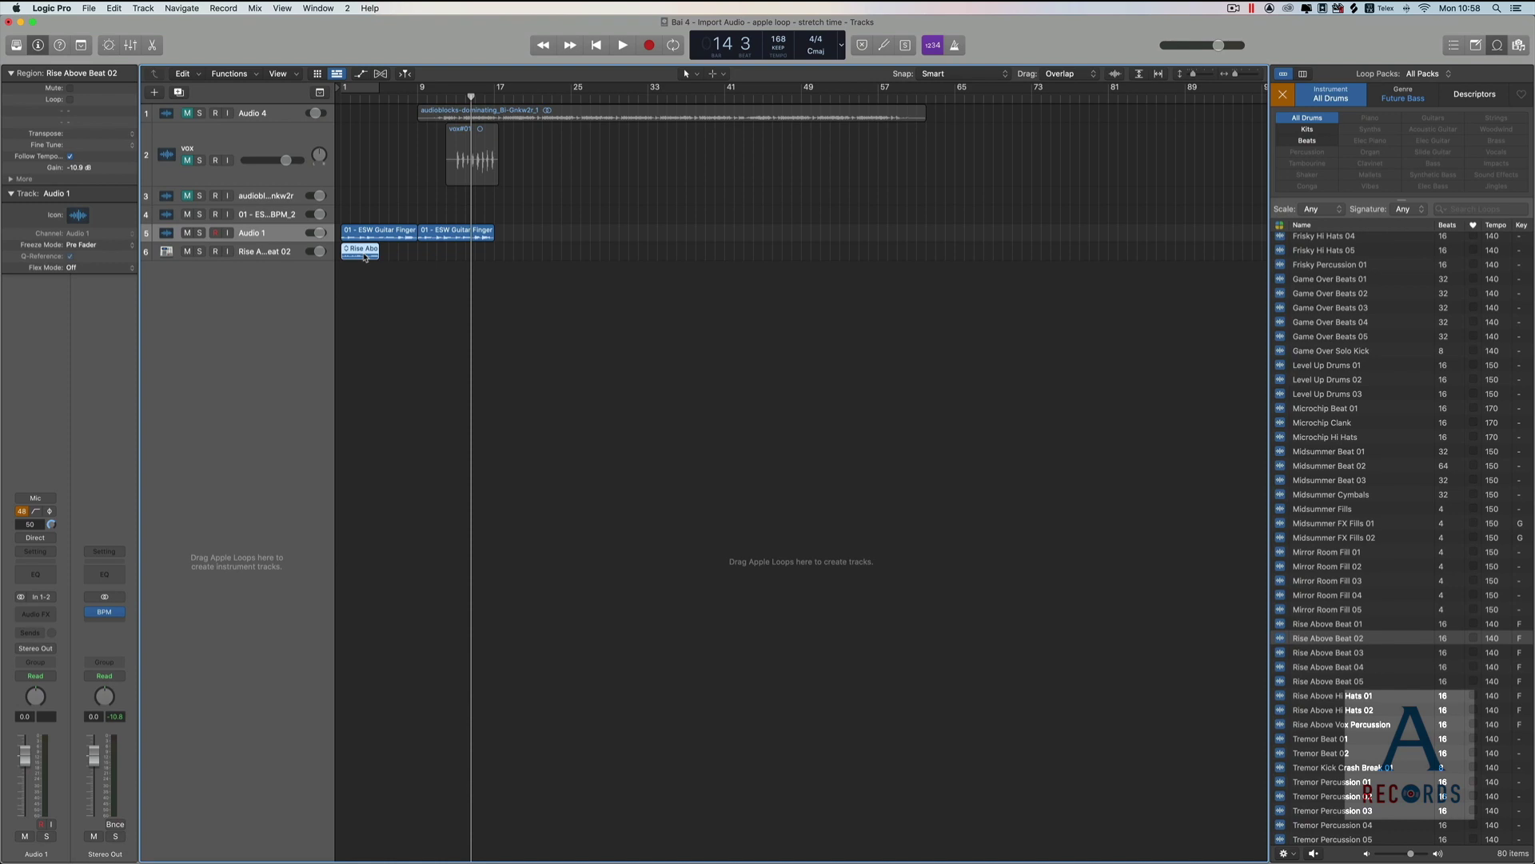
pyautogui.hotkey('shift', 'space')
pyautogui.moveTo(365, 256); pyautogui.dragTo(400, 258)
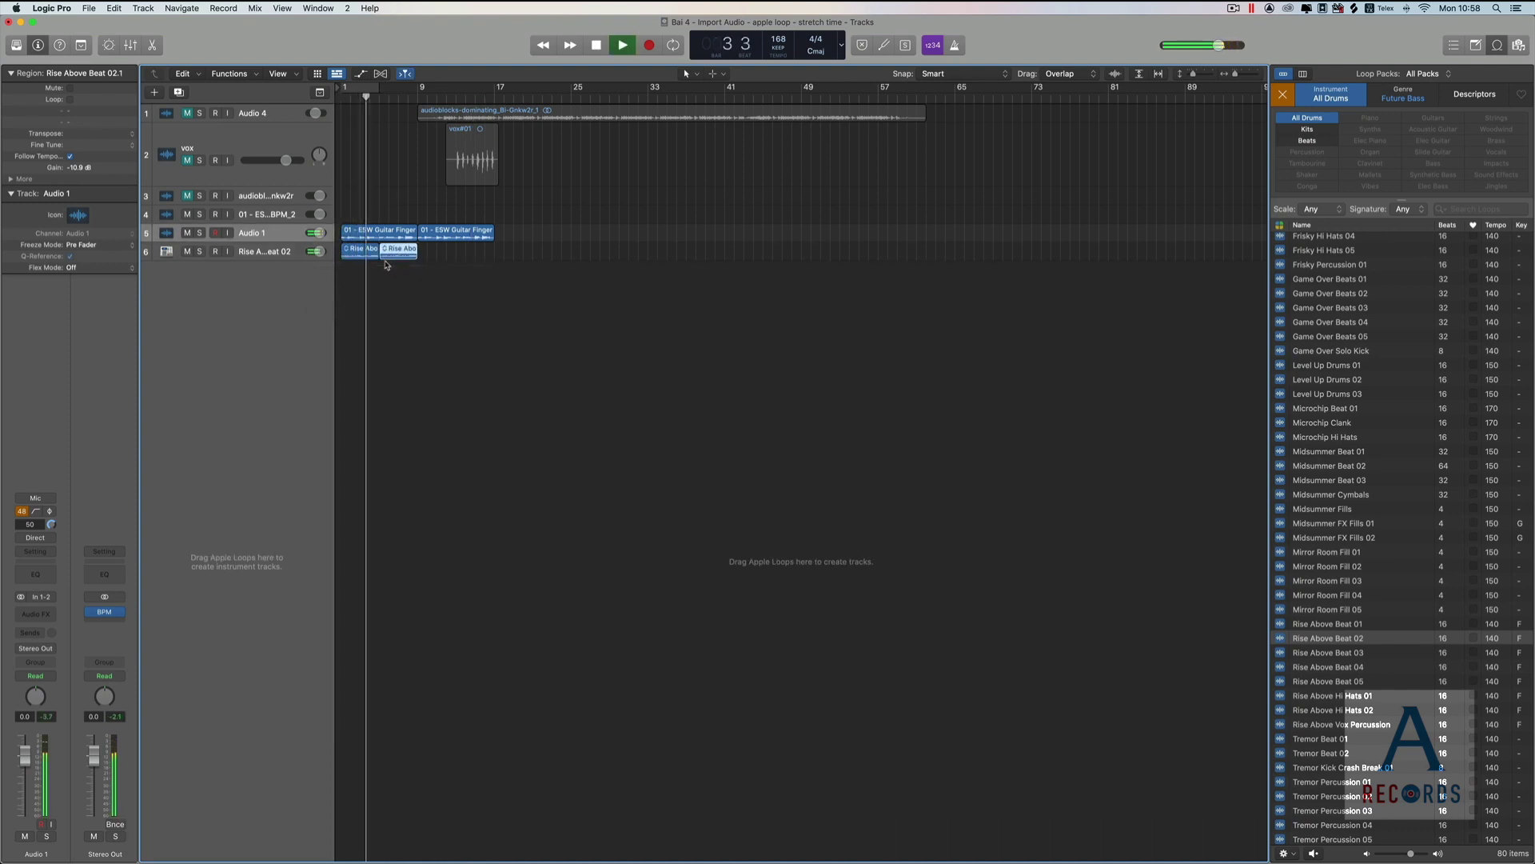
# Stop playback and delete both Rise Above Beat 02 regions.
pyautogui.scroll(7, 1351, 318)
pyautogui.press('space')
pyautogui.moveTo(534, 279); pyautogui.dragTo(340, 245)
pyautogui.press('Delete')
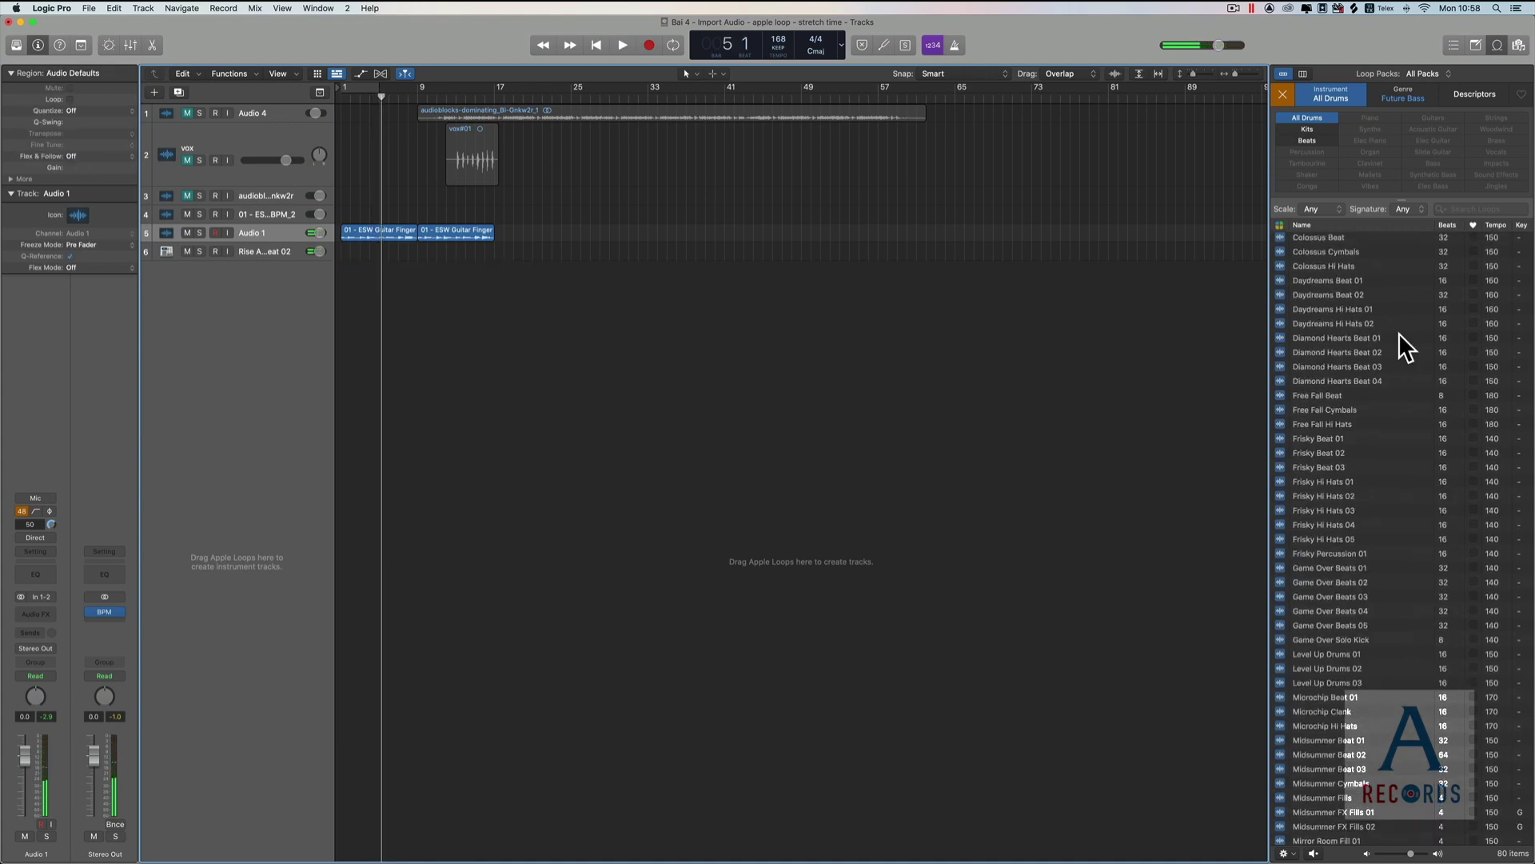
# Audition the Arcade Summer Beat 03 and Arcade Summer Beat 02 loops.
pyautogui.scroll(10, 1399, 332)
pyautogui.click(1376, 323)
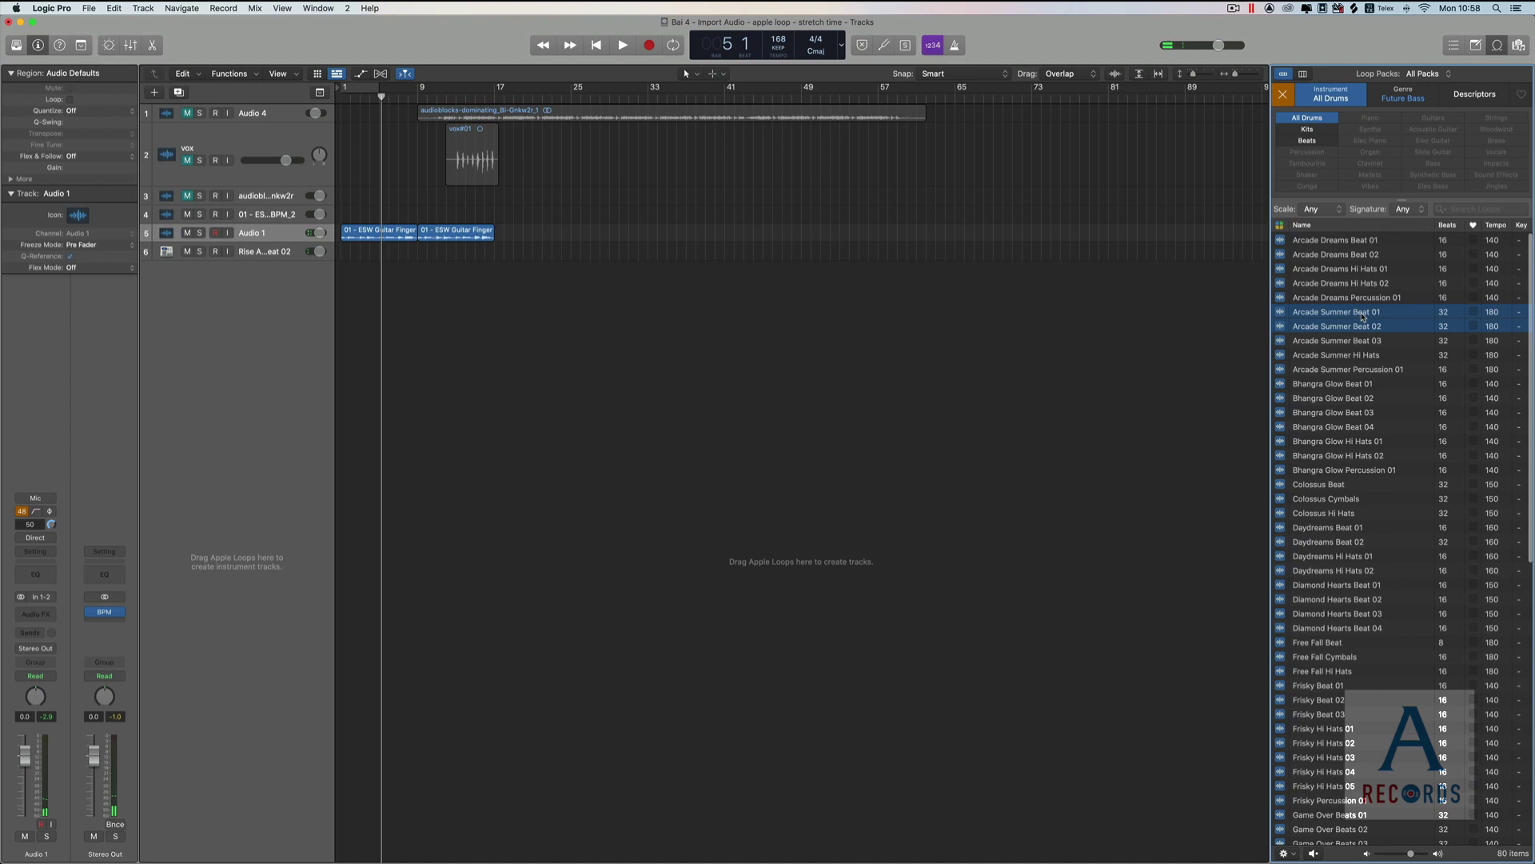
pyautogui.click(1358, 342)
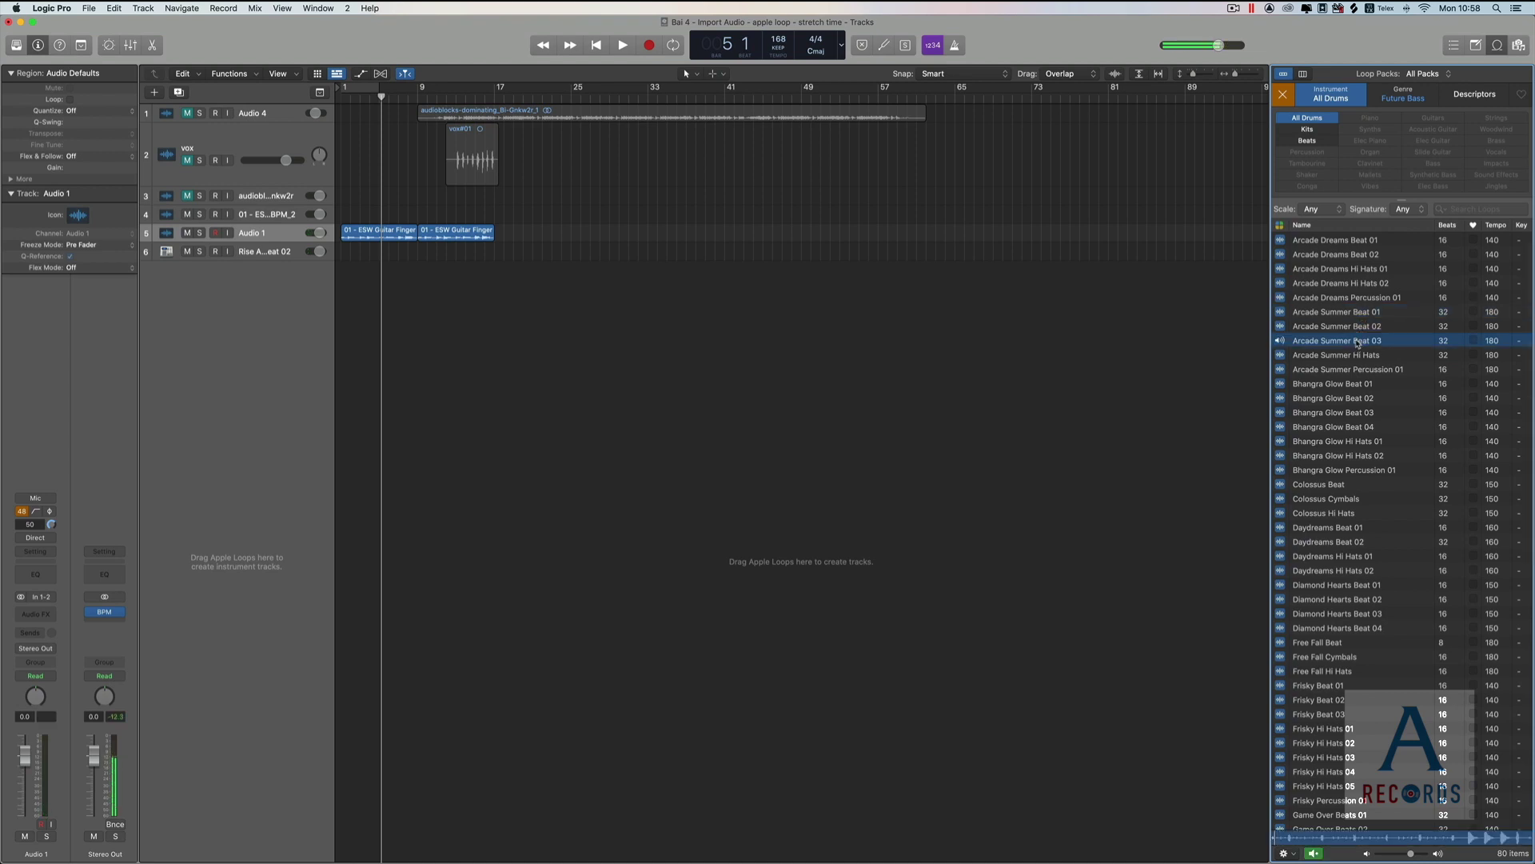
pyautogui.click(1361, 327)
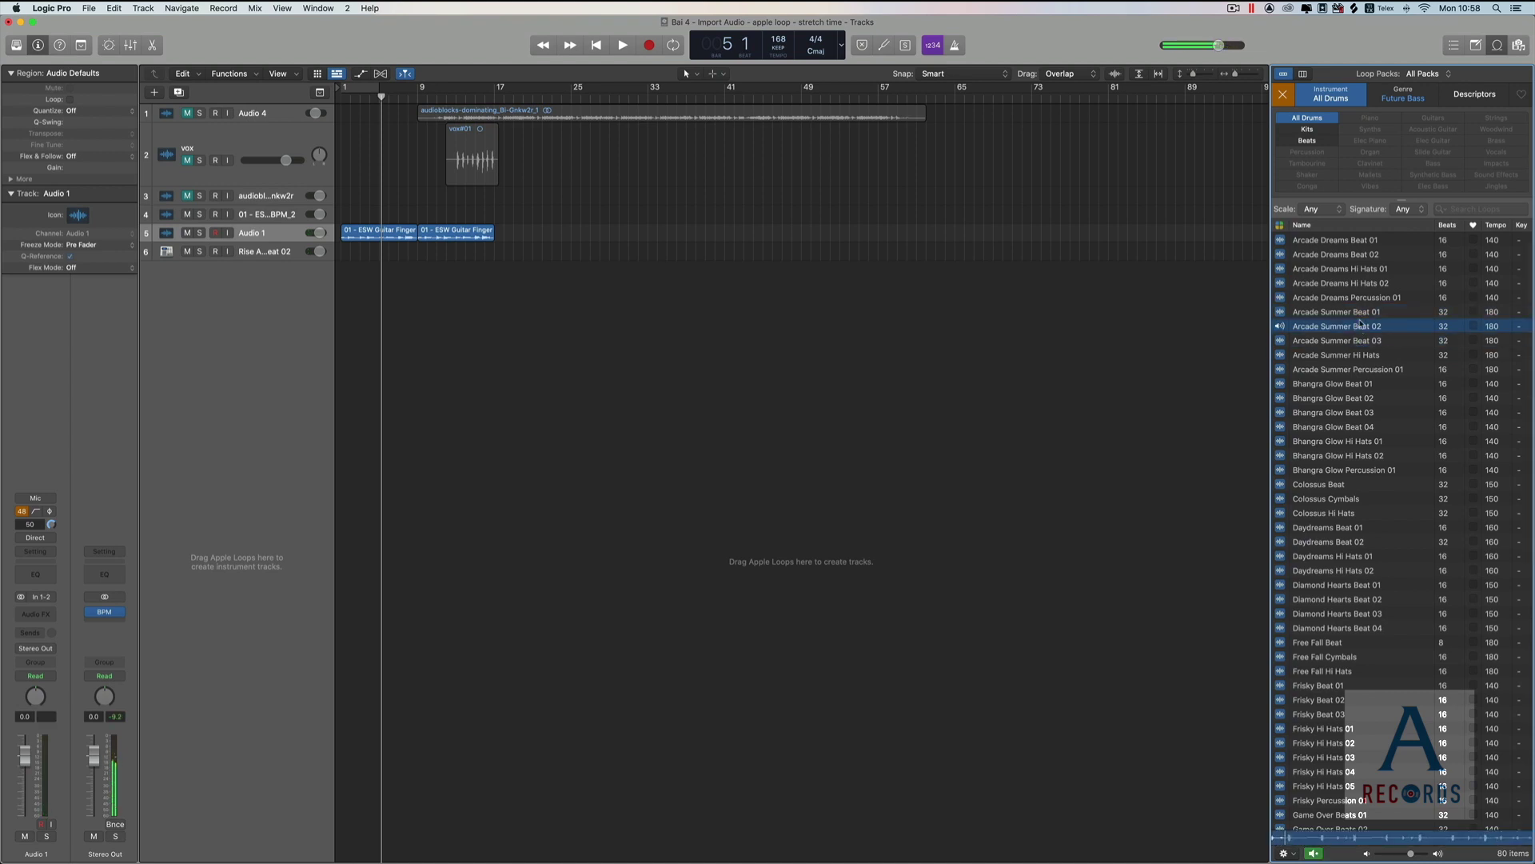
# Add Arcade Summer Beat 03 at bar 1 on a new track, copy the region to bar 9 and play the project.
pyautogui.click(1362, 342)
pyautogui.moveTo(1362, 344); pyautogui.dragTo(344, 354)
pyautogui.press('space')
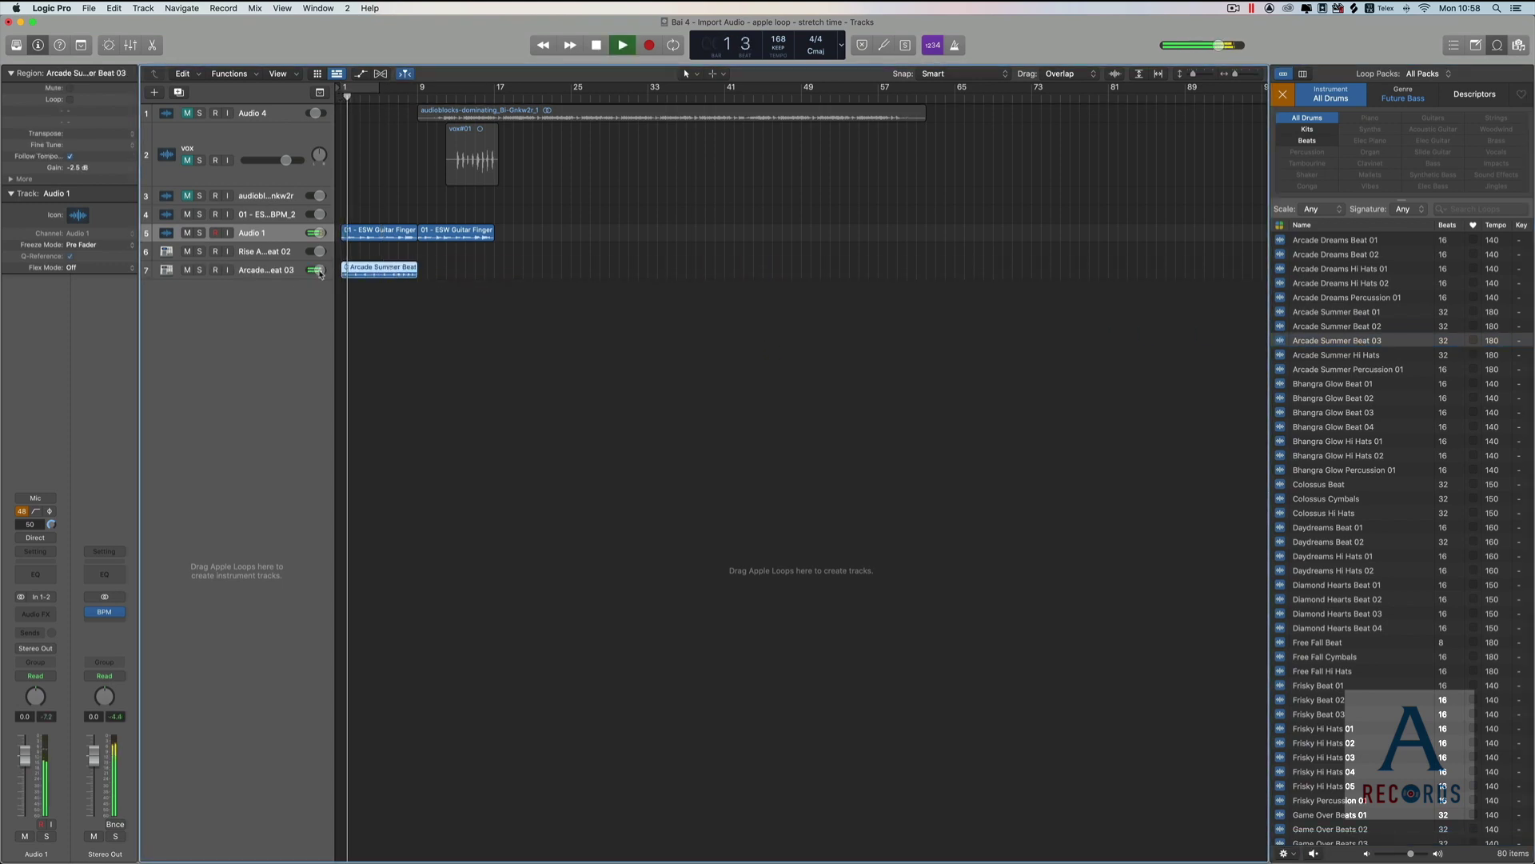
pyautogui.moveTo(377, 269); pyautogui.dragTo(452, 277)
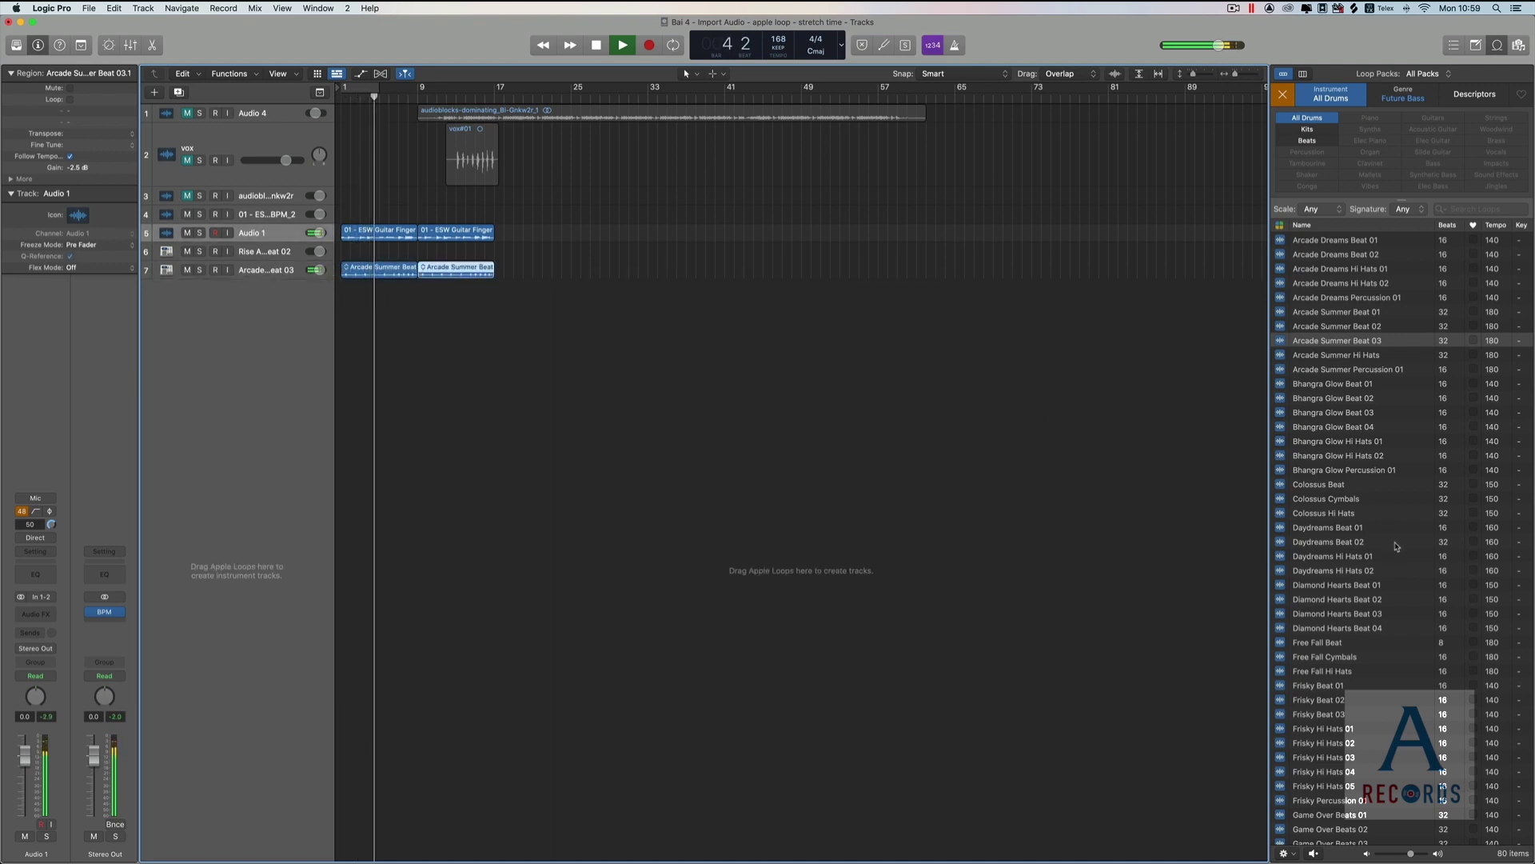
pyautogui.press('space')
# Add Diamond Hearts Beat 02 at bar 1 on a new track, repeat it up to bar 17 and play the project.
pyautogui.click(1379, 599)
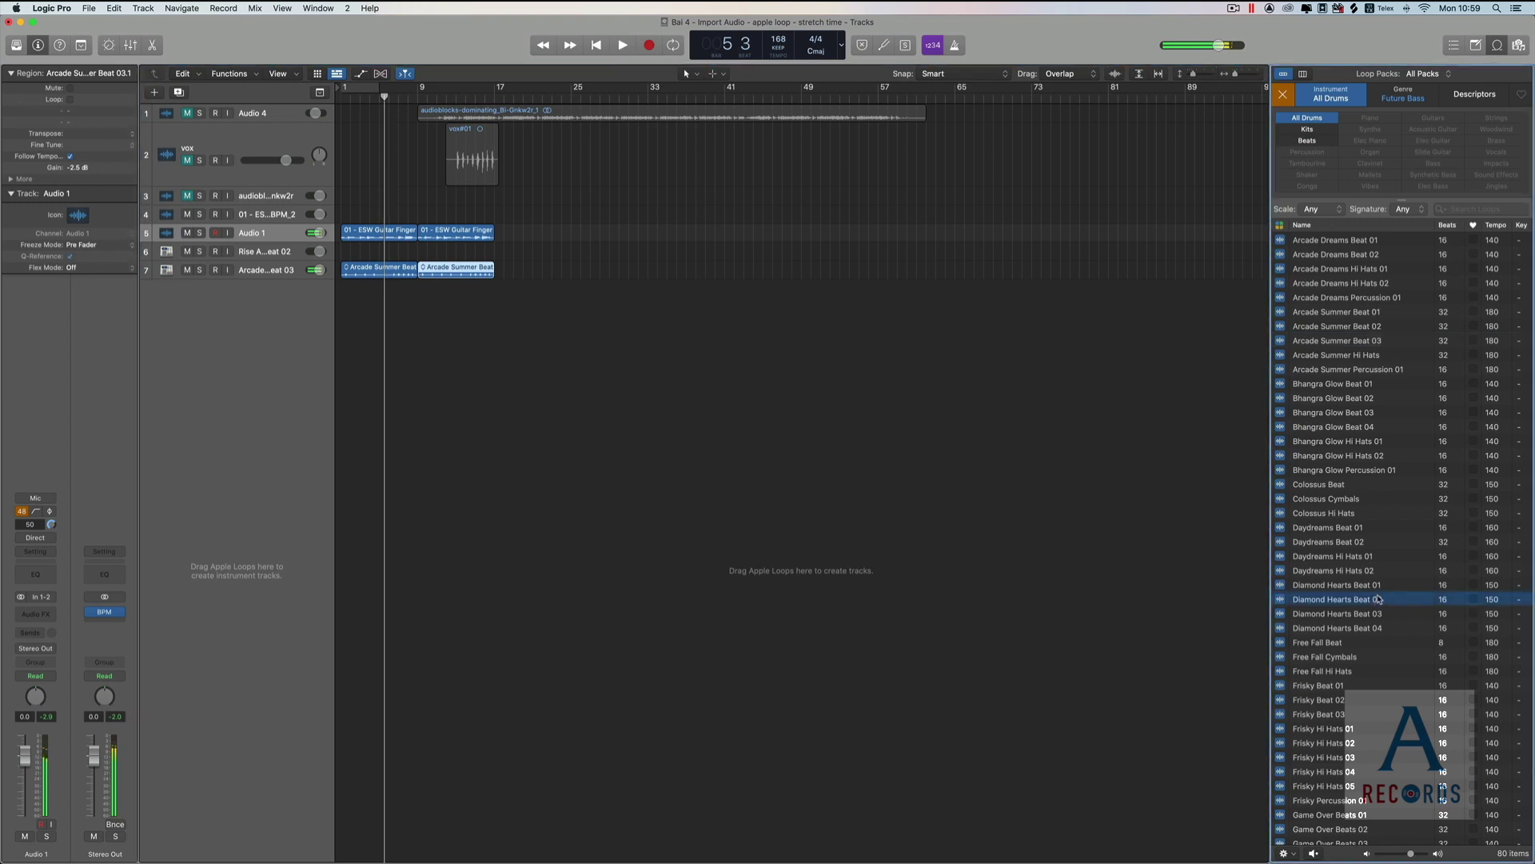
pyautogui.moveTo(1377, 601); pyautogui.dragTo(396, 480)
pyautogui.moveTo(381, 292); pyautogui.dragTo(441, 291)
pyautogui.press('Return')
pyautogui.press('space')
pyautogui.keyDown('shift'); pyautogui.click(364, 290); pyautogui.keyUp('shift')
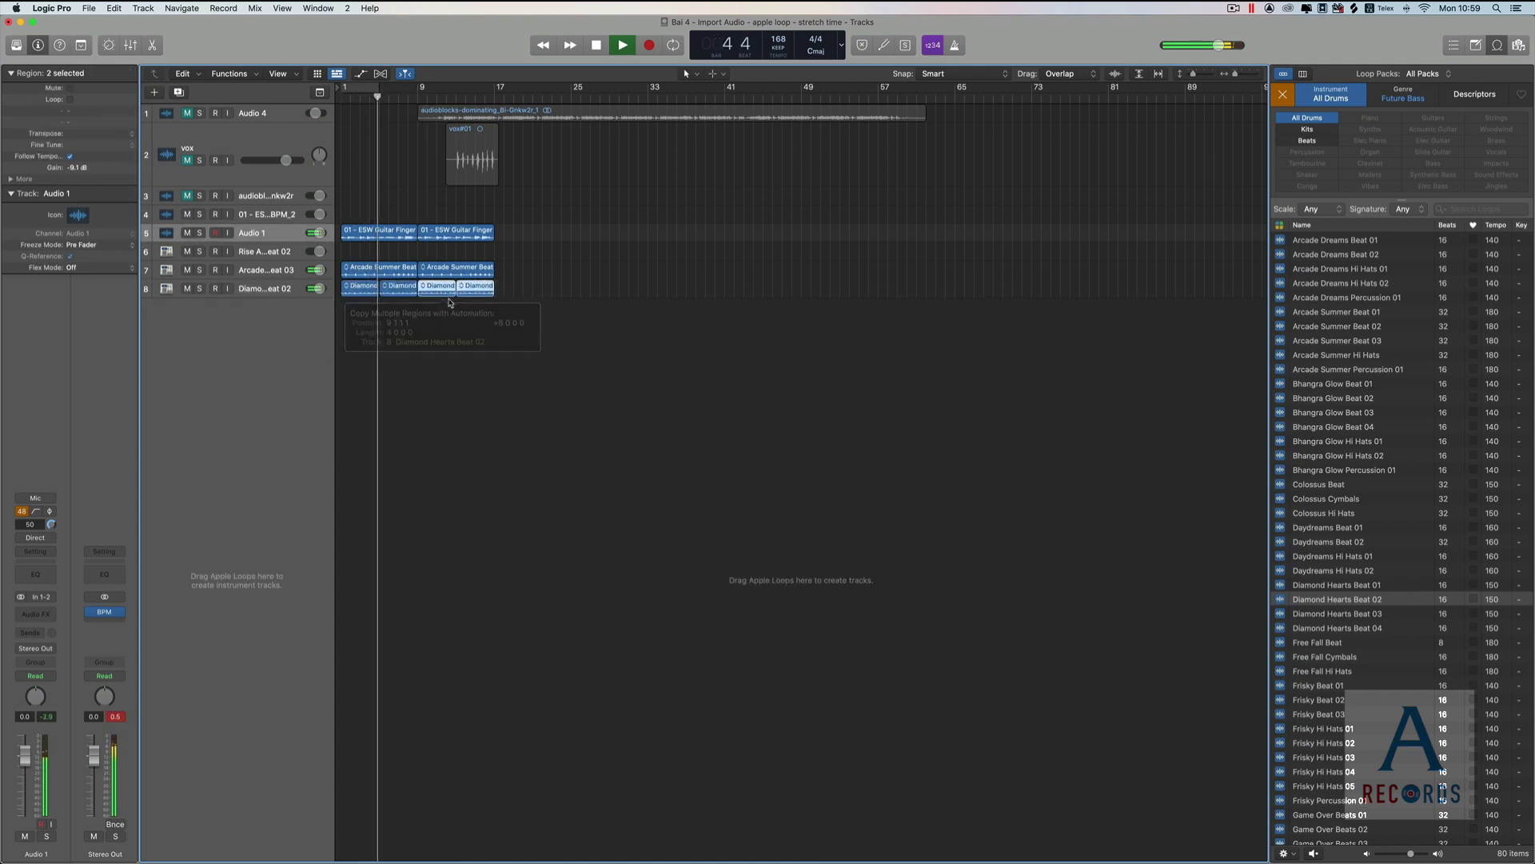
pyautogui.press('space')
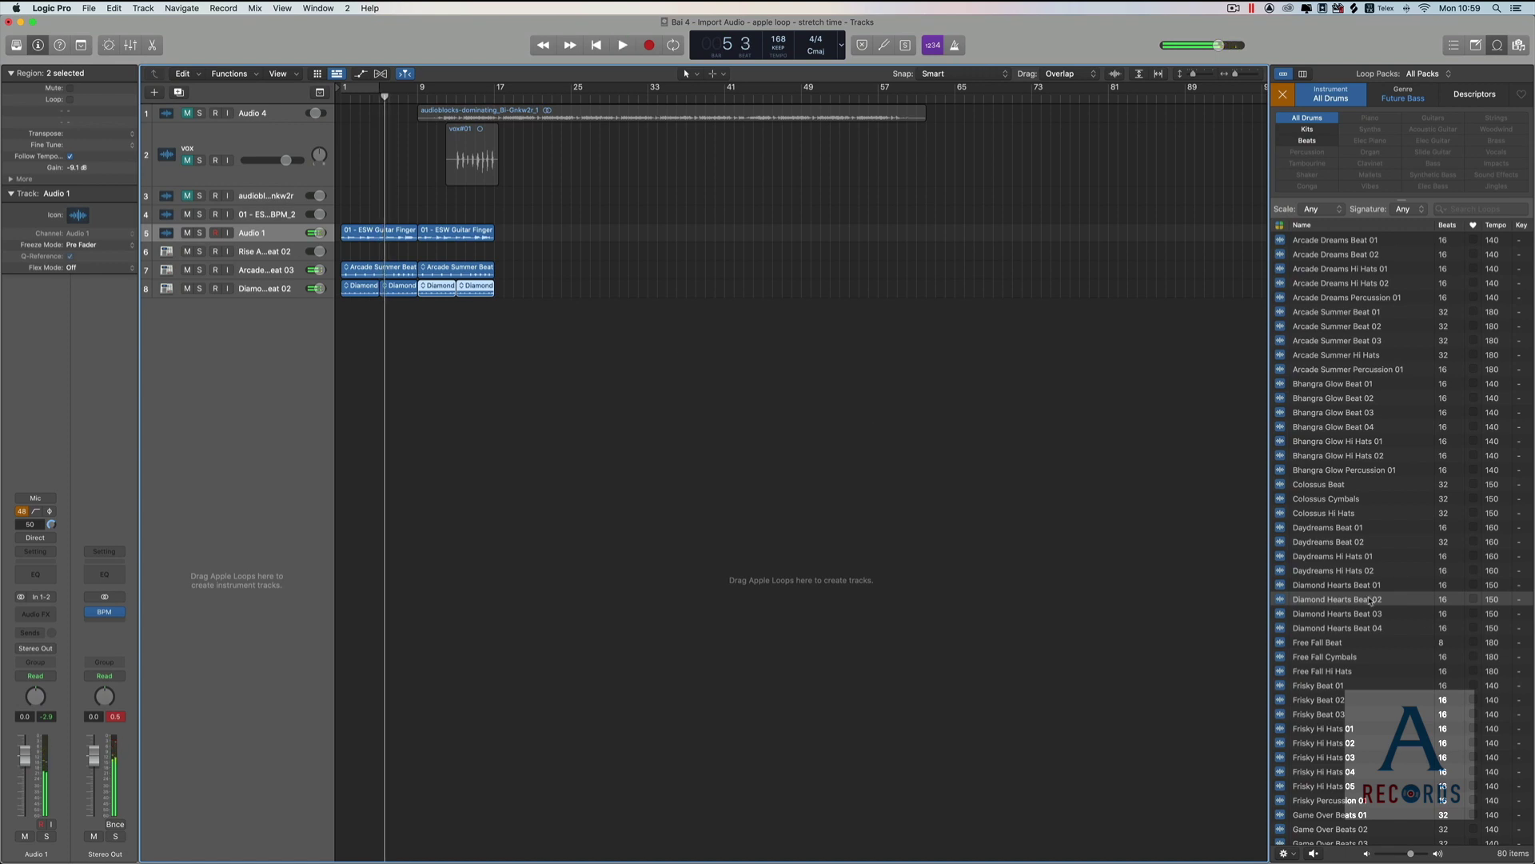
pyautogui.moveTo(1370, 600); pyautogui.dragTo(222, 452)
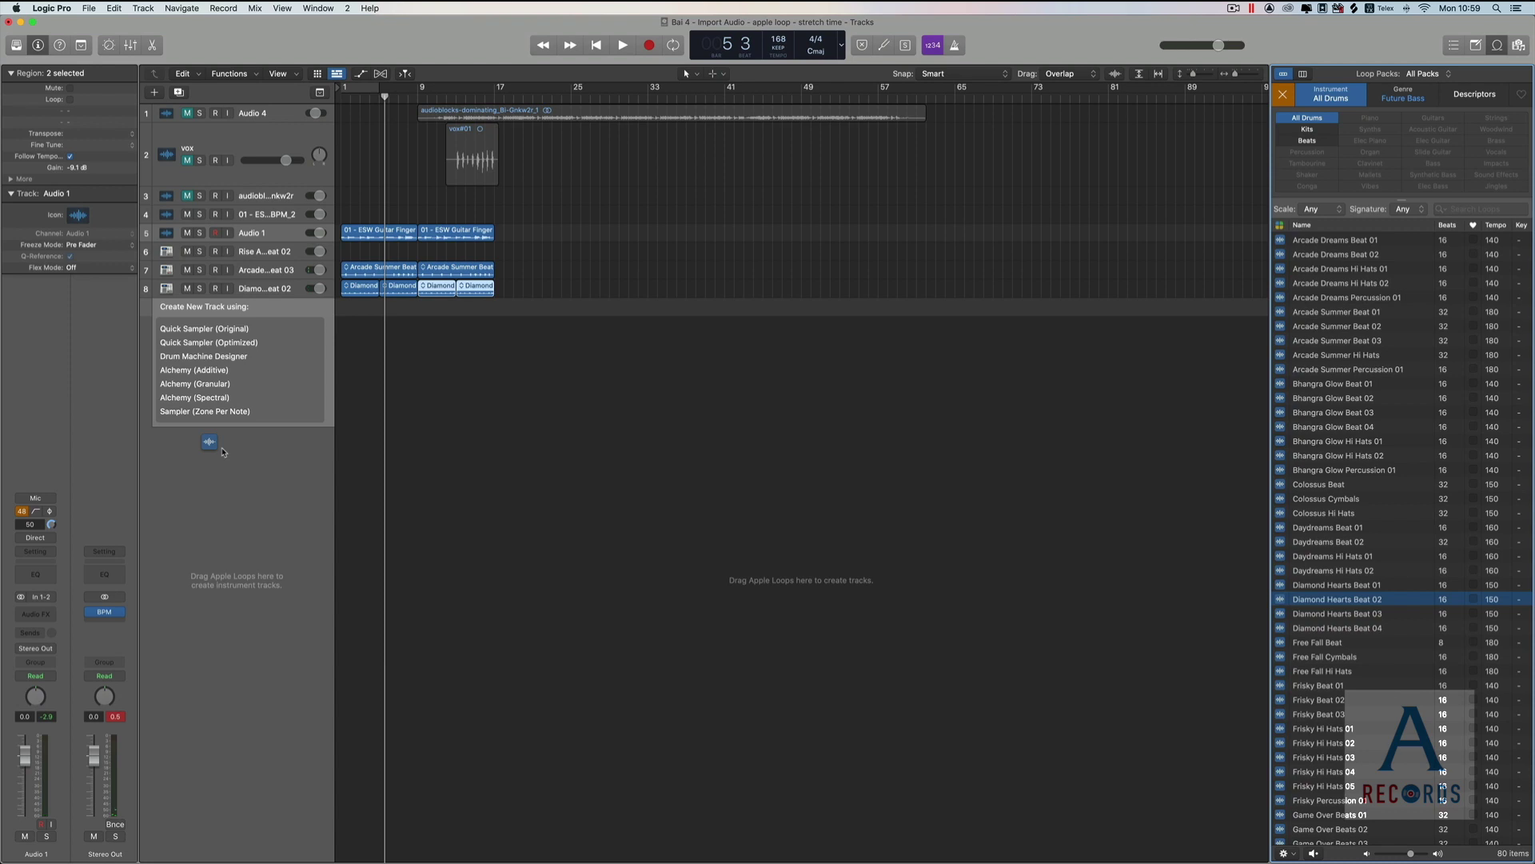
pyautogui.moveTo(223, 452); pyautogui.dragTo(224, 448)
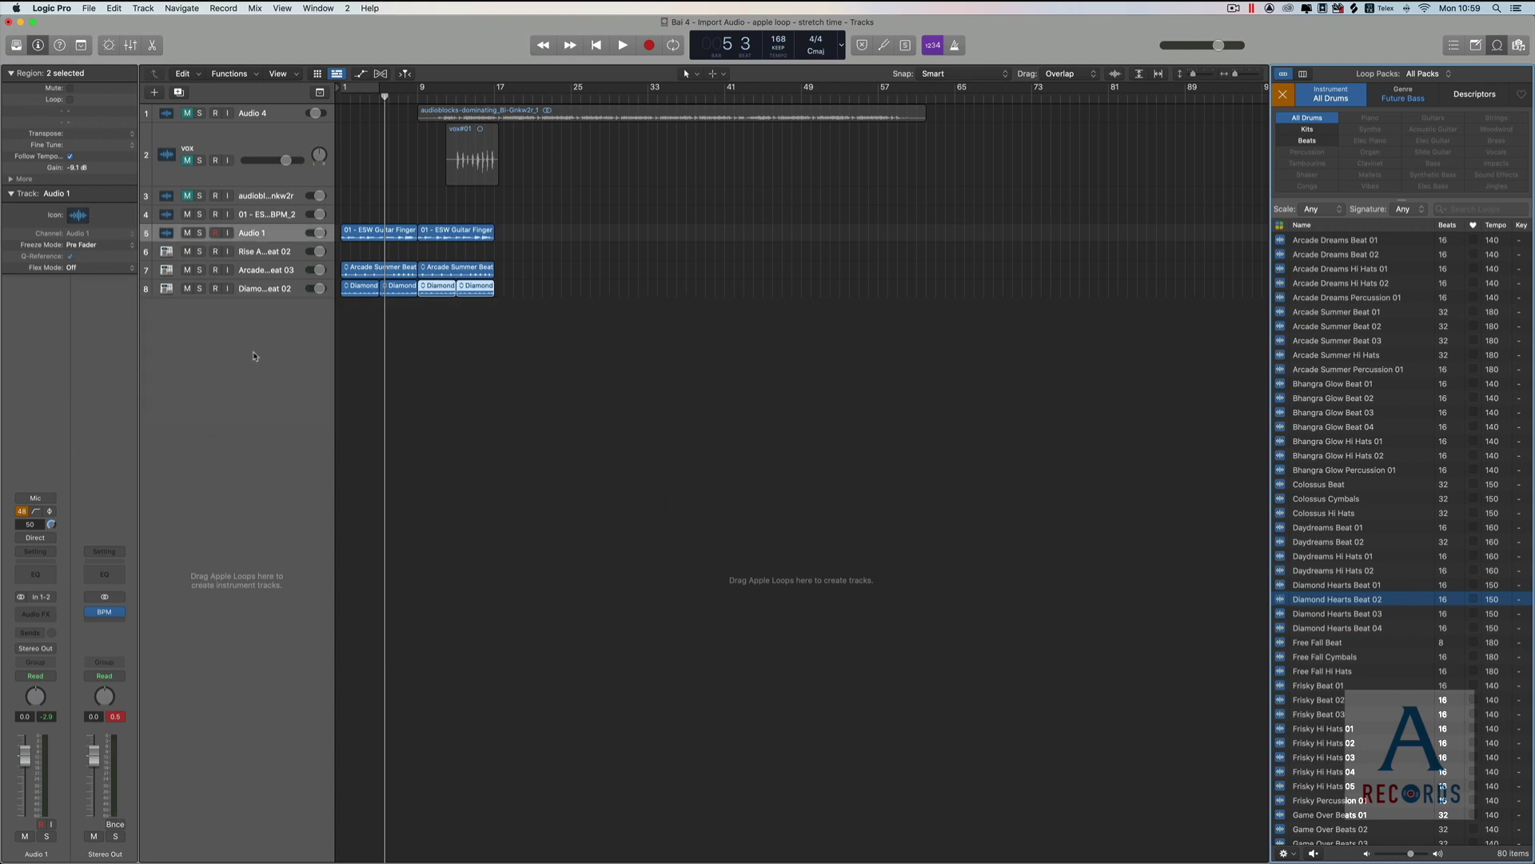
pyautogui.click(850, 378)
# Create an Alchemy (Additive) instrument track from Diamond Hearts Beat 02, try out its sound and close the instrument window.
pyautogui.moveTo(1364, 601); pyautogui.dragTo(217, 331)
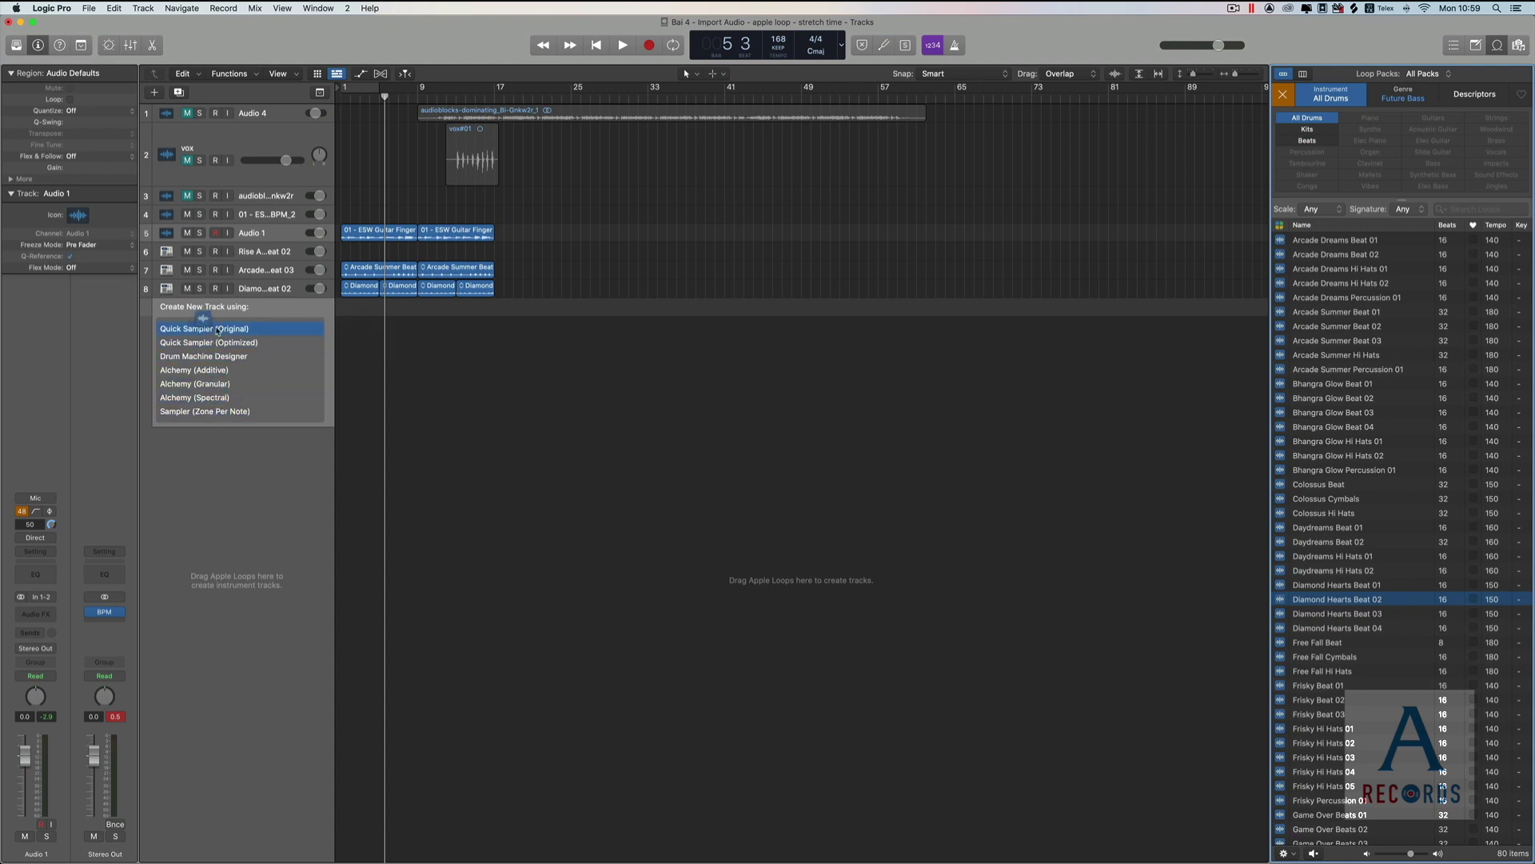
pyautogui.moveTo(218, 331); pyautogui.dragTo(210, 376)
pyautogui.moveTo(256, 397); pyautogui.dragTo(255, 395)
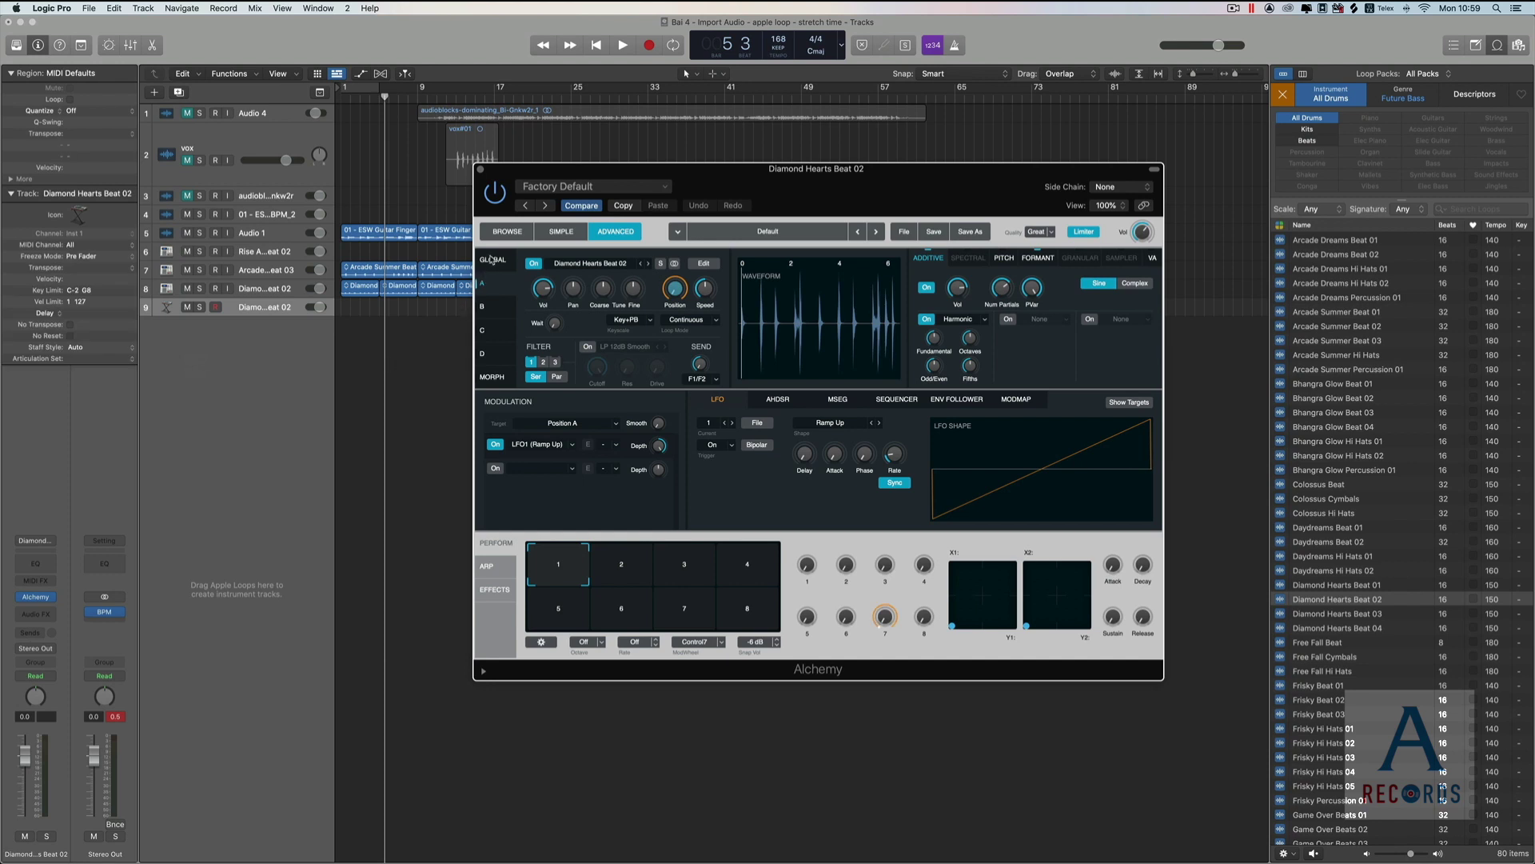
pyautogui.press('space')
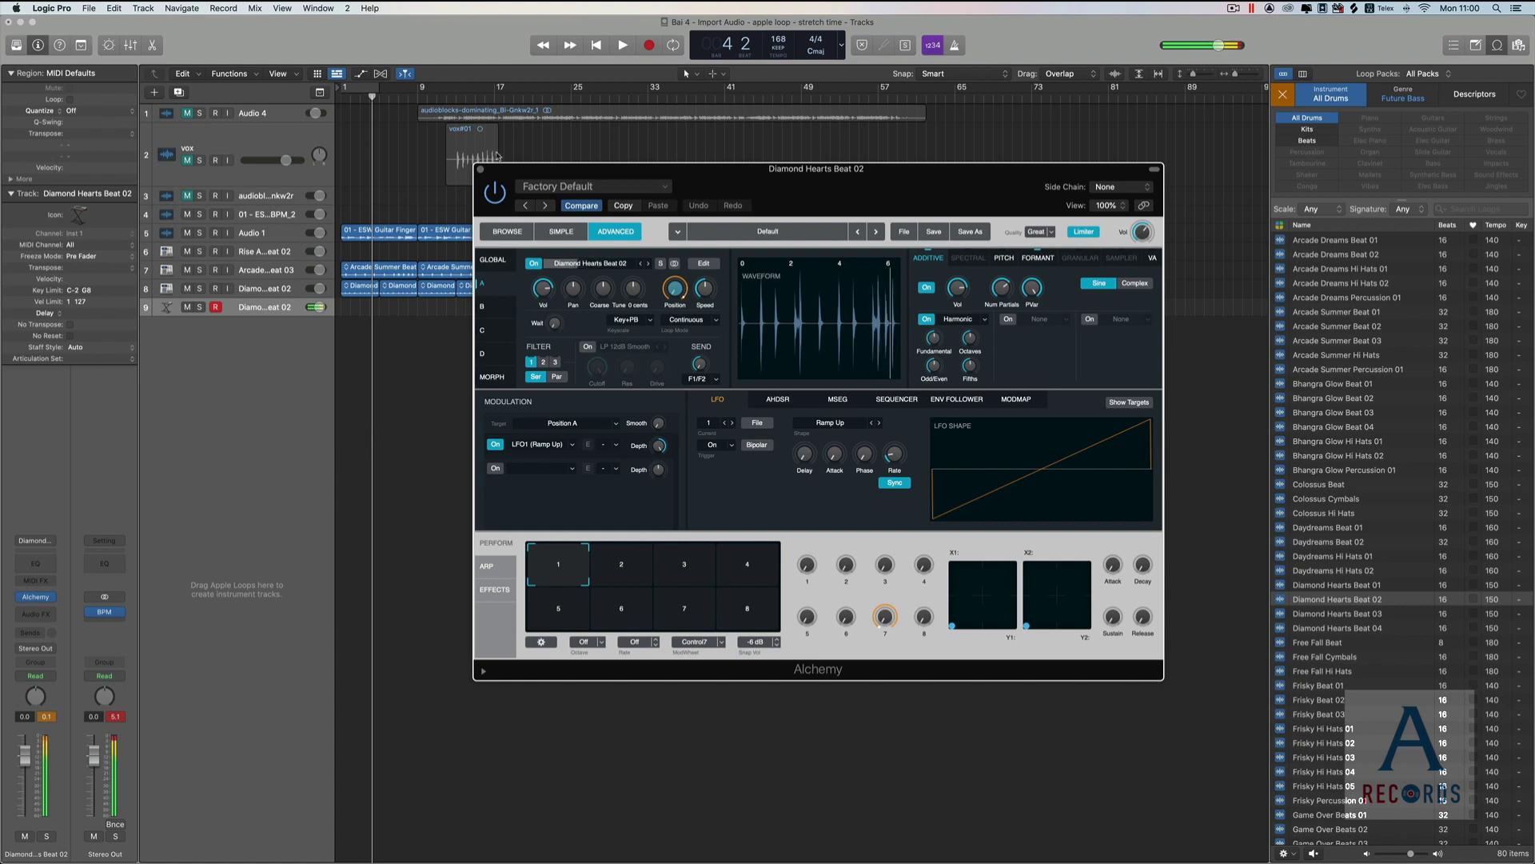
pyautogui.press('super+w')
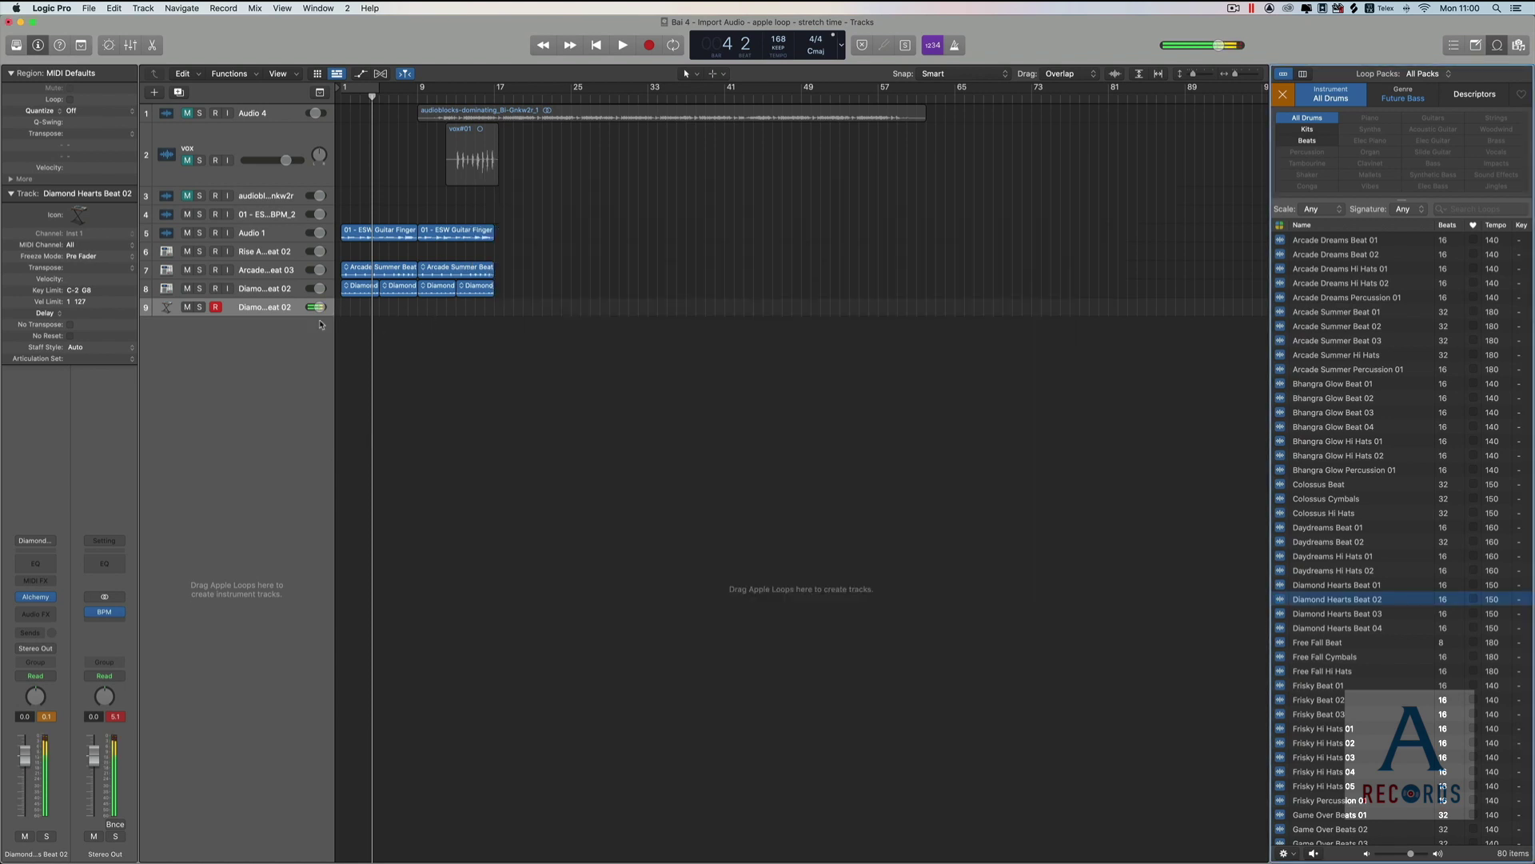
# Mute the Diamond Hearts Beat 02 loop track and try recording on the Alchemy track from bar 1.
pyautogui.click(22, 597)
pyautogui.click(187, 288)
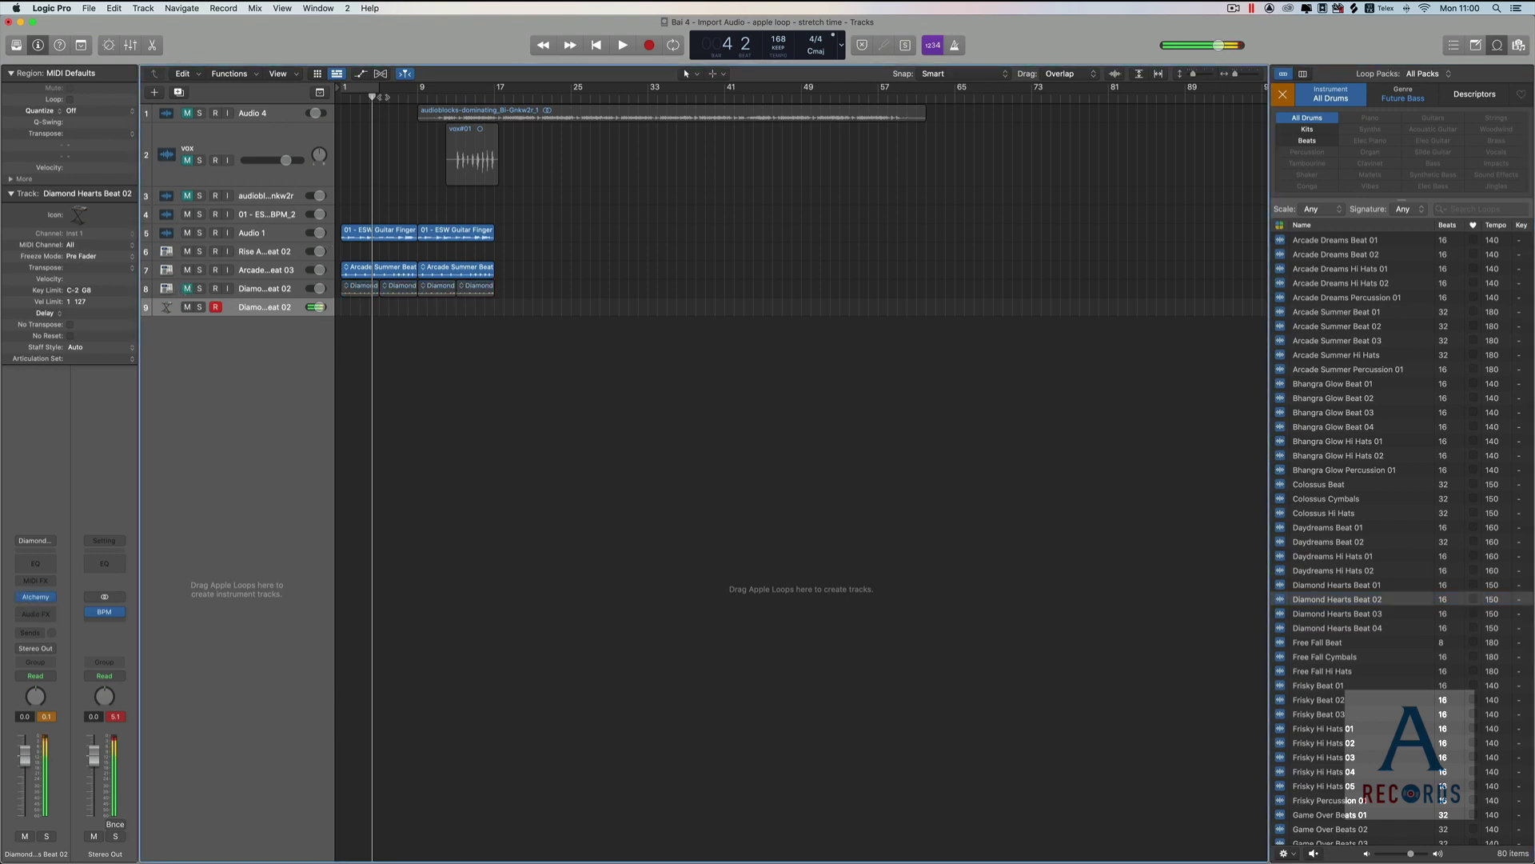
pyautogui.click(338, 97)
pyautogui.press('space')
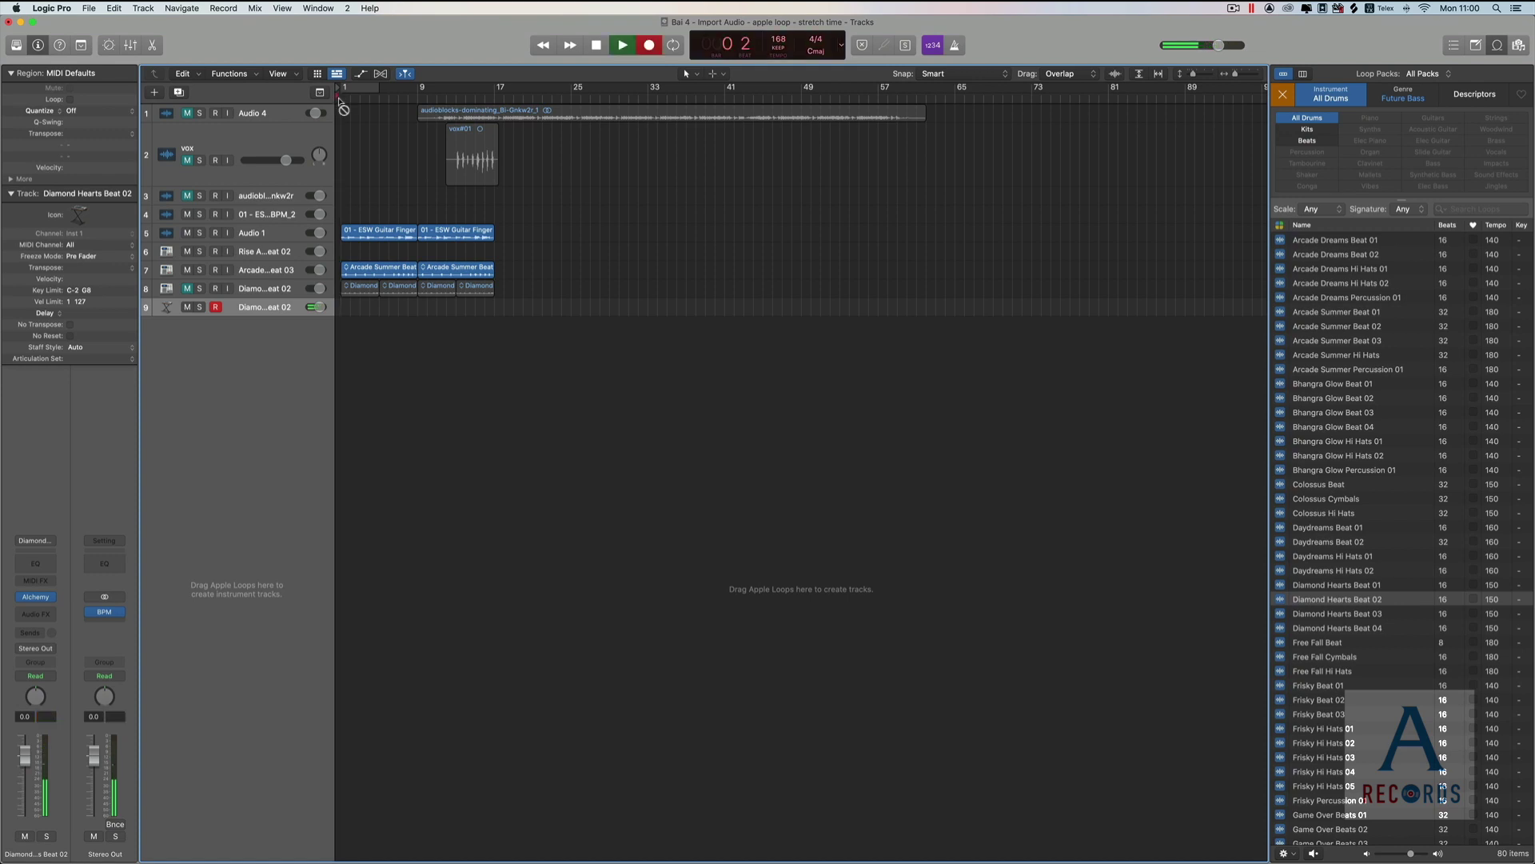
pyautogui.press('space')
# Enable the metronome and record a four-bar MIDI part on the Alchemy track from bar 1.
pyautogui.click(957, 46)
pyautogui.press('space')
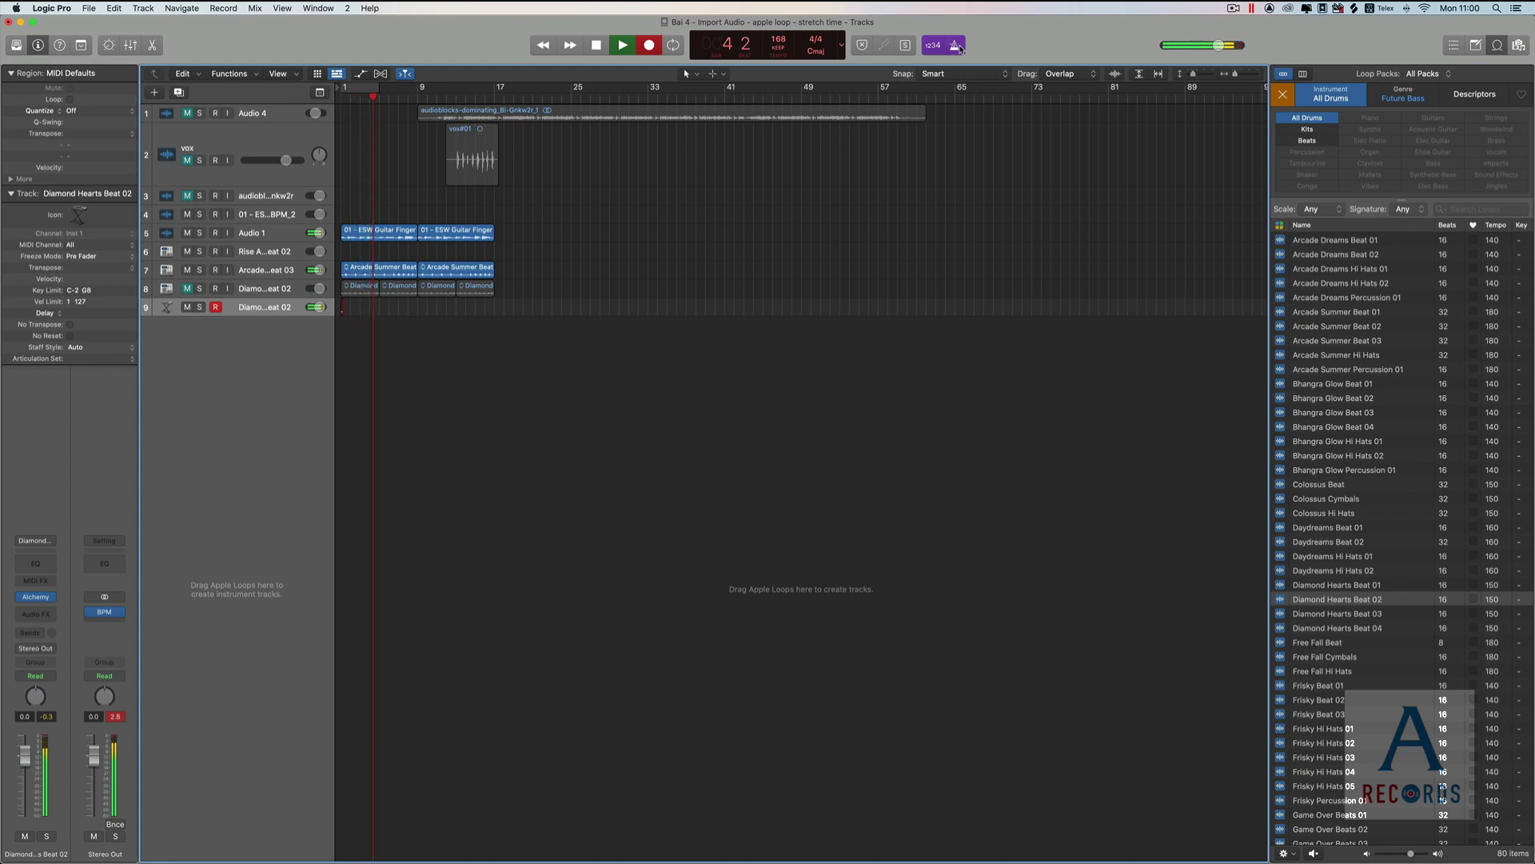
pyautogui.press('space')
# Play back the recorded MIDI region on the Alchemy track and repeat it up to bar 17.
pyautogui.press('space')
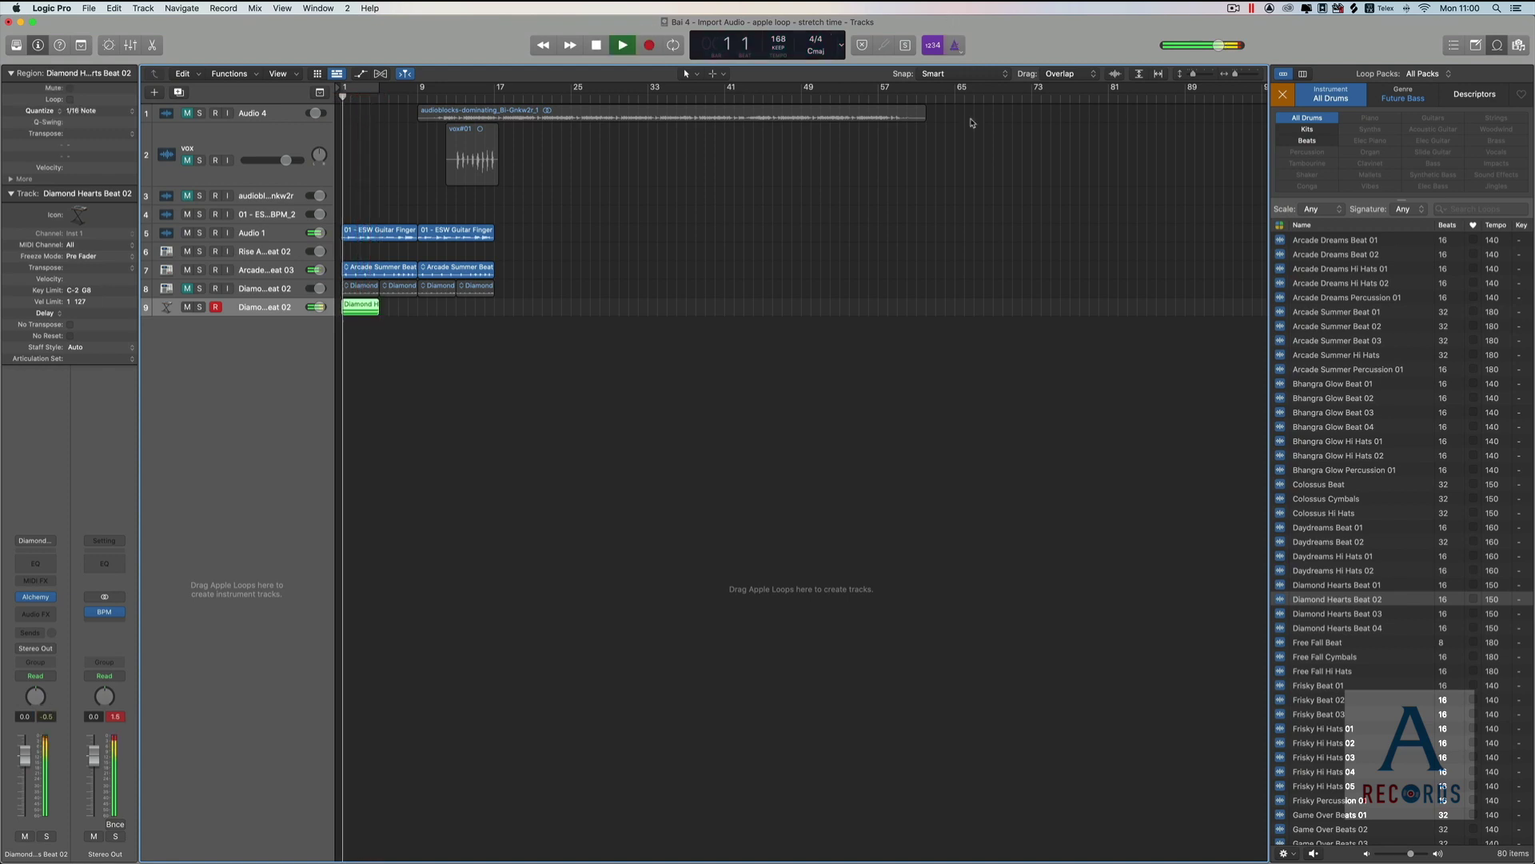
pyautogui.moveTo(357, 308); pyautogui.dragTo(447, 314)
pyautogui.press('super+Right')
pyautogui.press('super+Right')
pyautogui.press('space')
# Create a Quick Sampler track from Diamond Hearts Beat 02, try its slices and close the instrument window.
pyautogui.click(1288, 592)
pyautogui.moveTo(1287, 591); pyautogui.dragTo(204, 366)
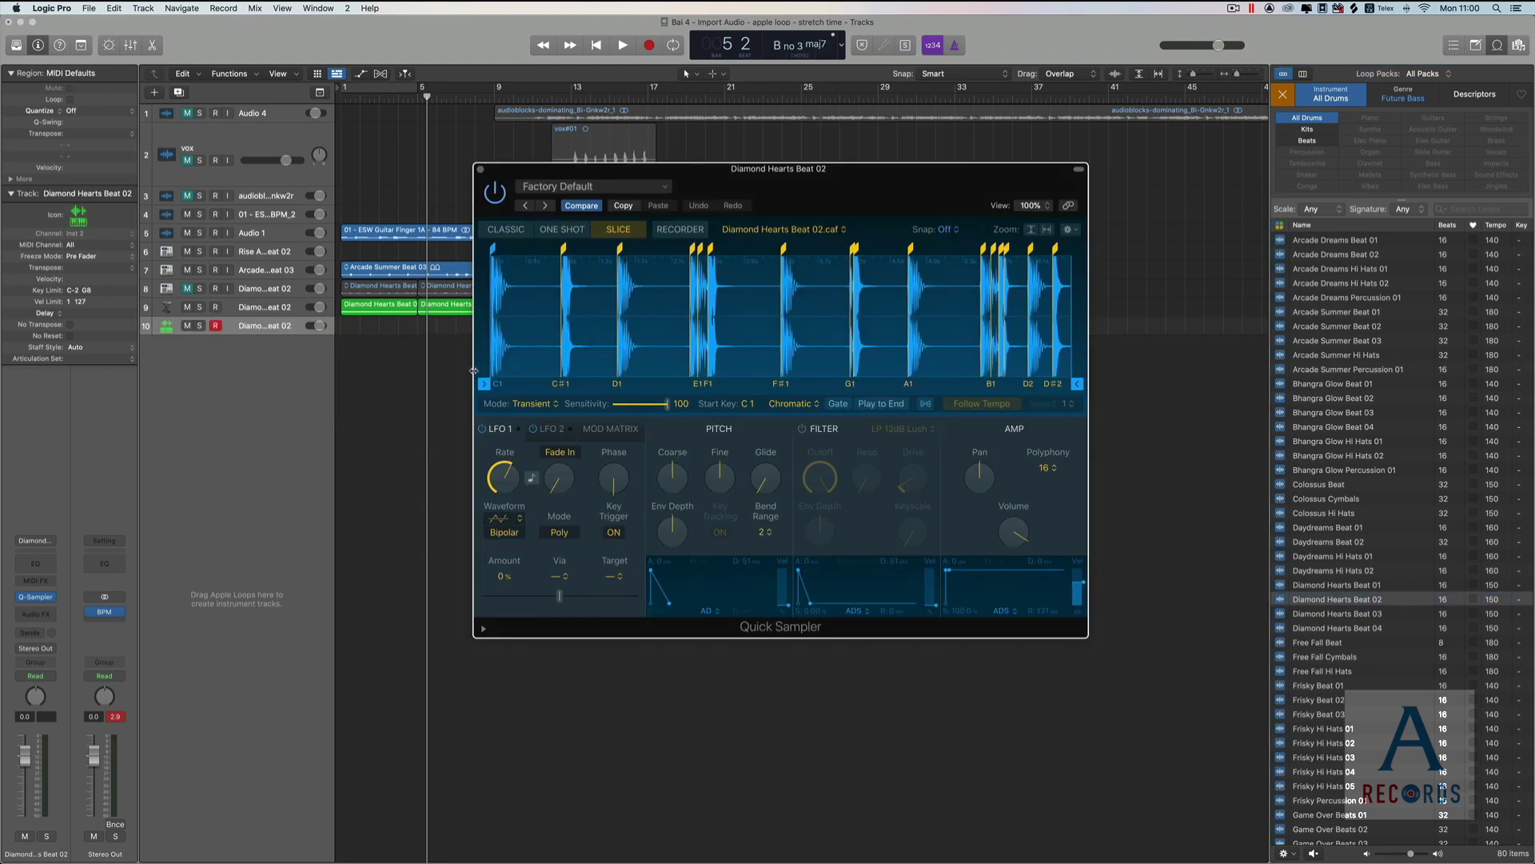
pyautogui.click(595, 368)
pyautogui.click(538, 388)
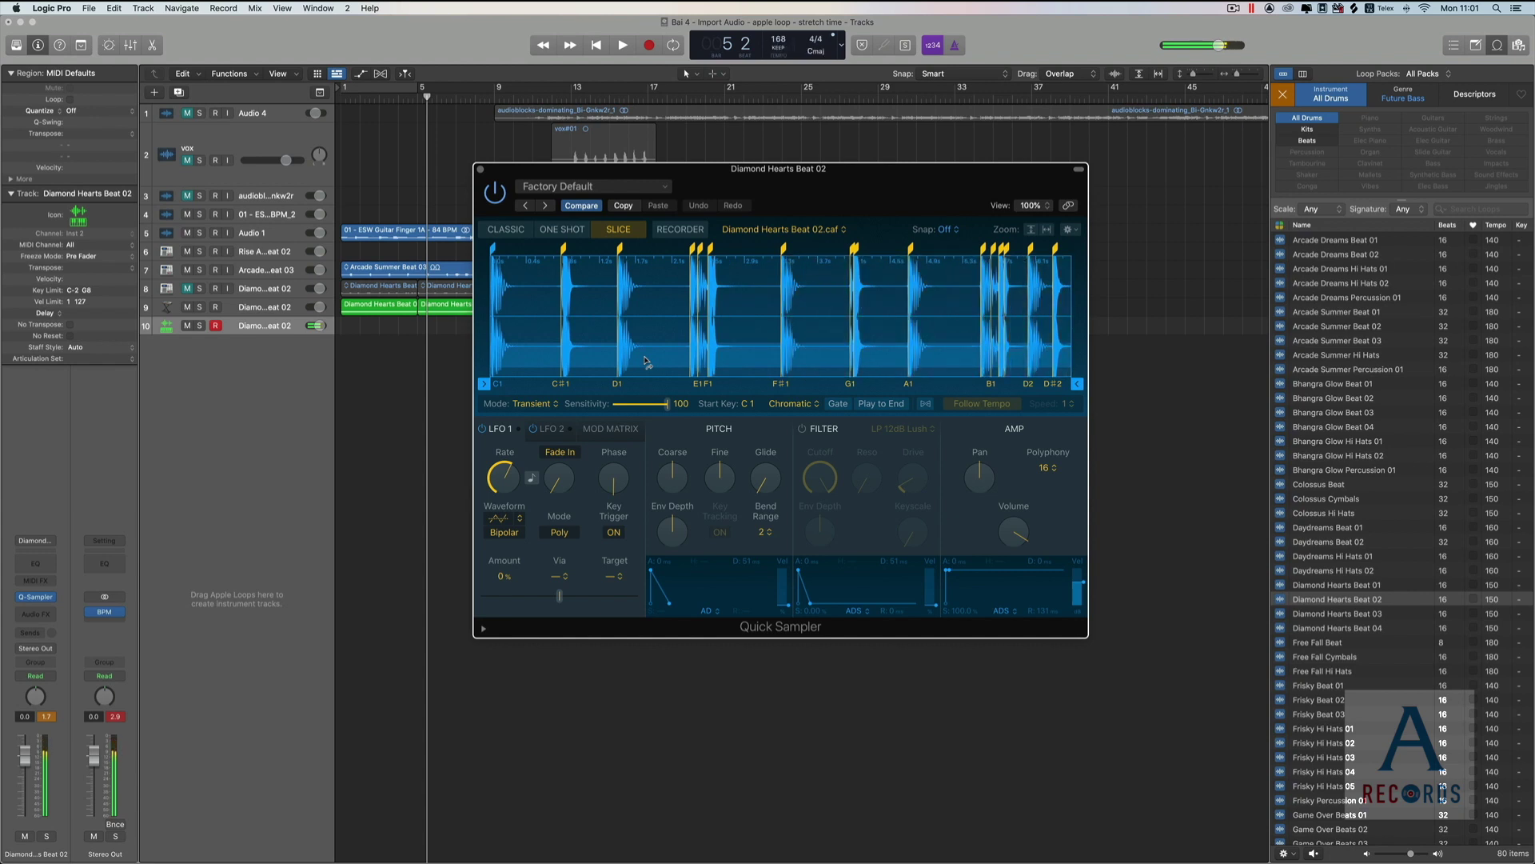
pyautogui.click(480, 170)
# Select both Arcade Summer Beat 03 regions and listen to the project from the beginning.
pyautogui.click(500, 307)
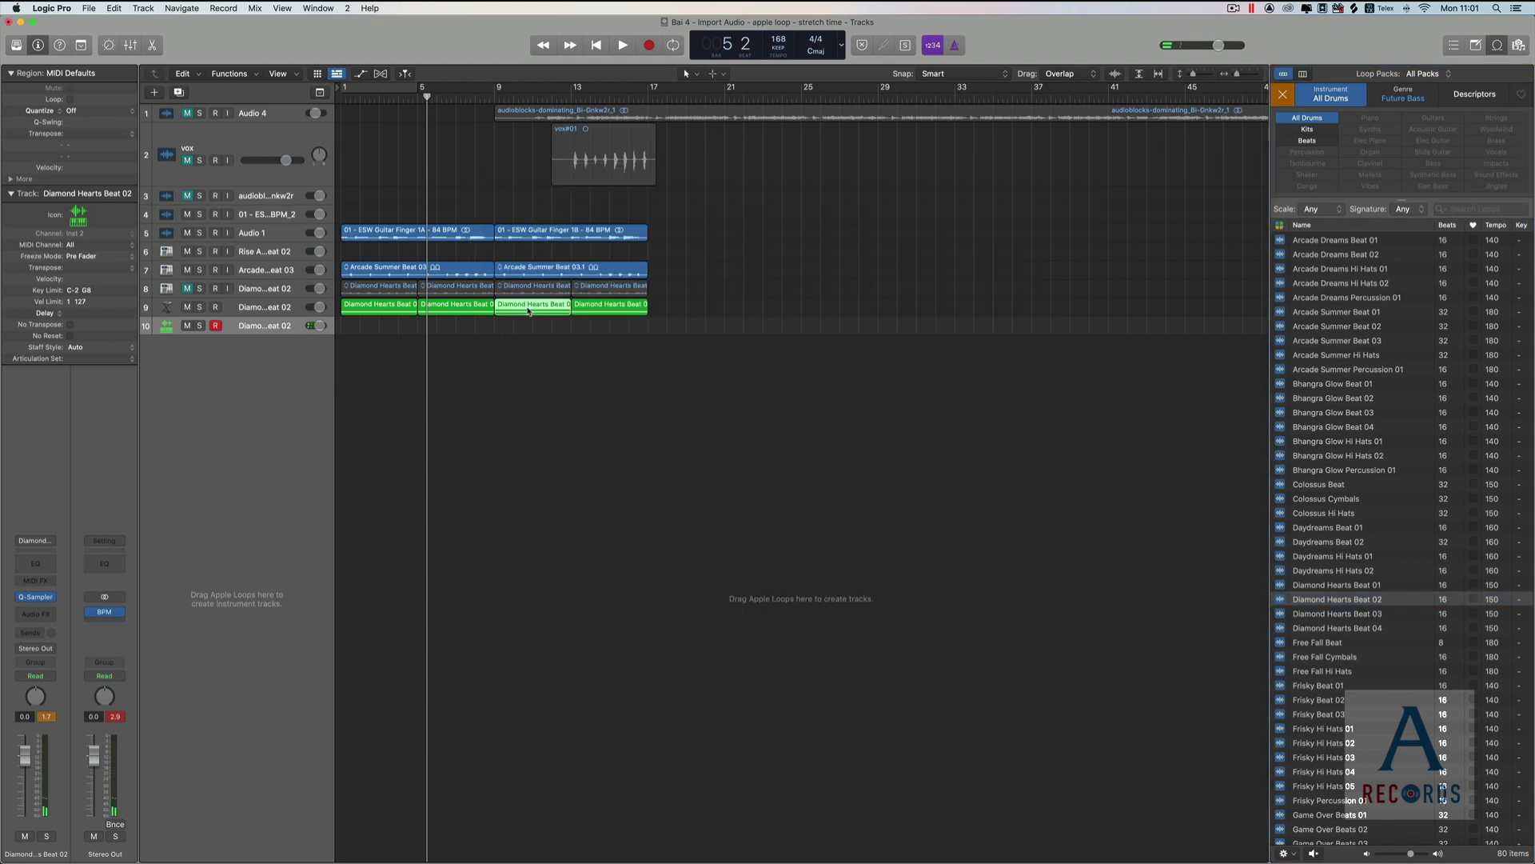
pyautogui.click(449, 325)
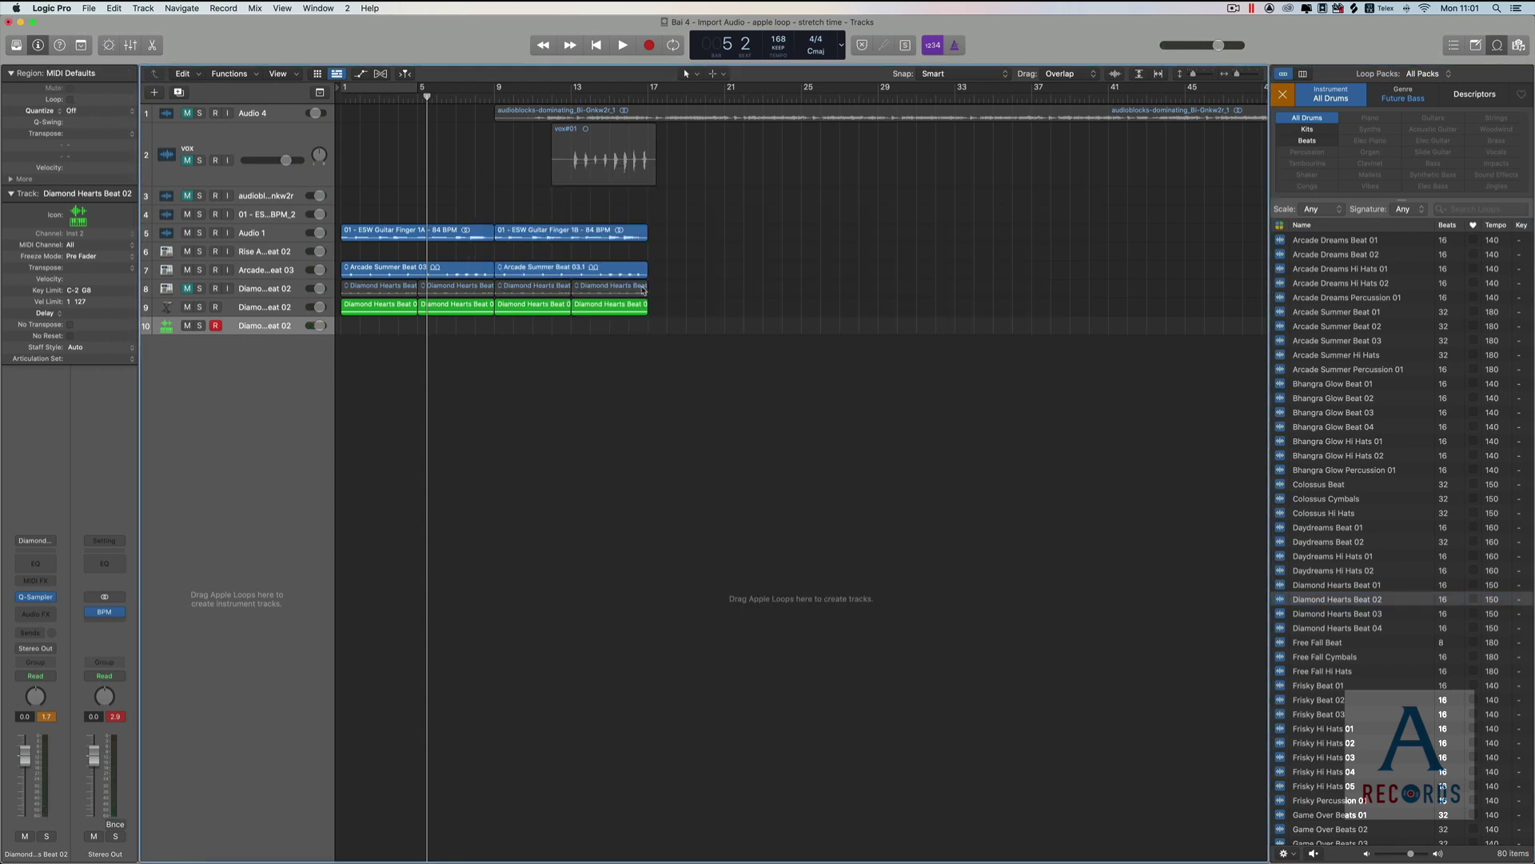
pyautogui.moveTo(701, 273); pyautogui.dragTo(344, 265)
pyautogui.press('Return')
pyautogui.press('space')
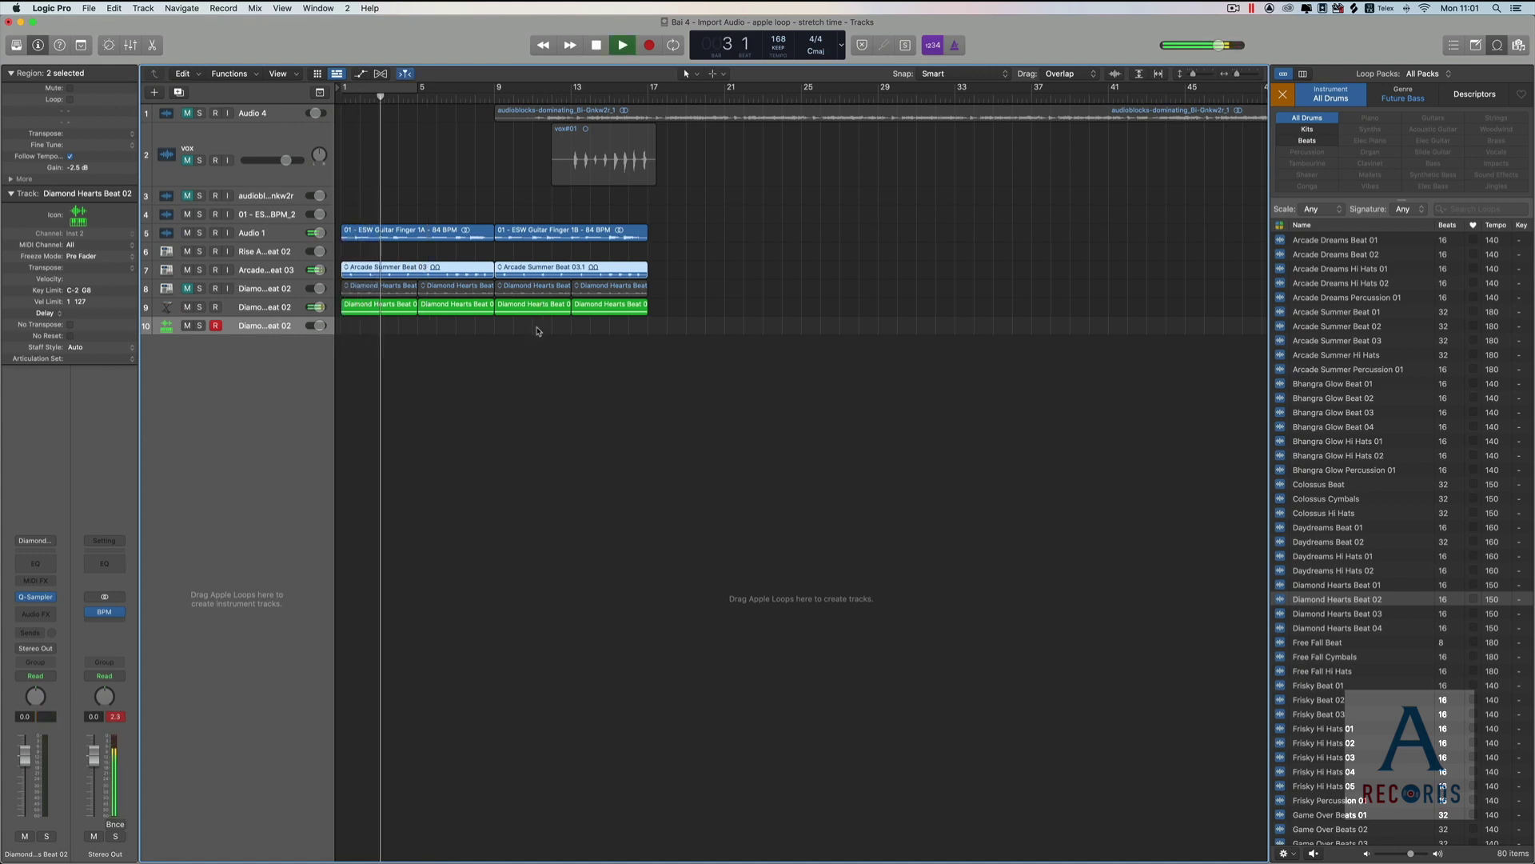
pyautogui.press('space')
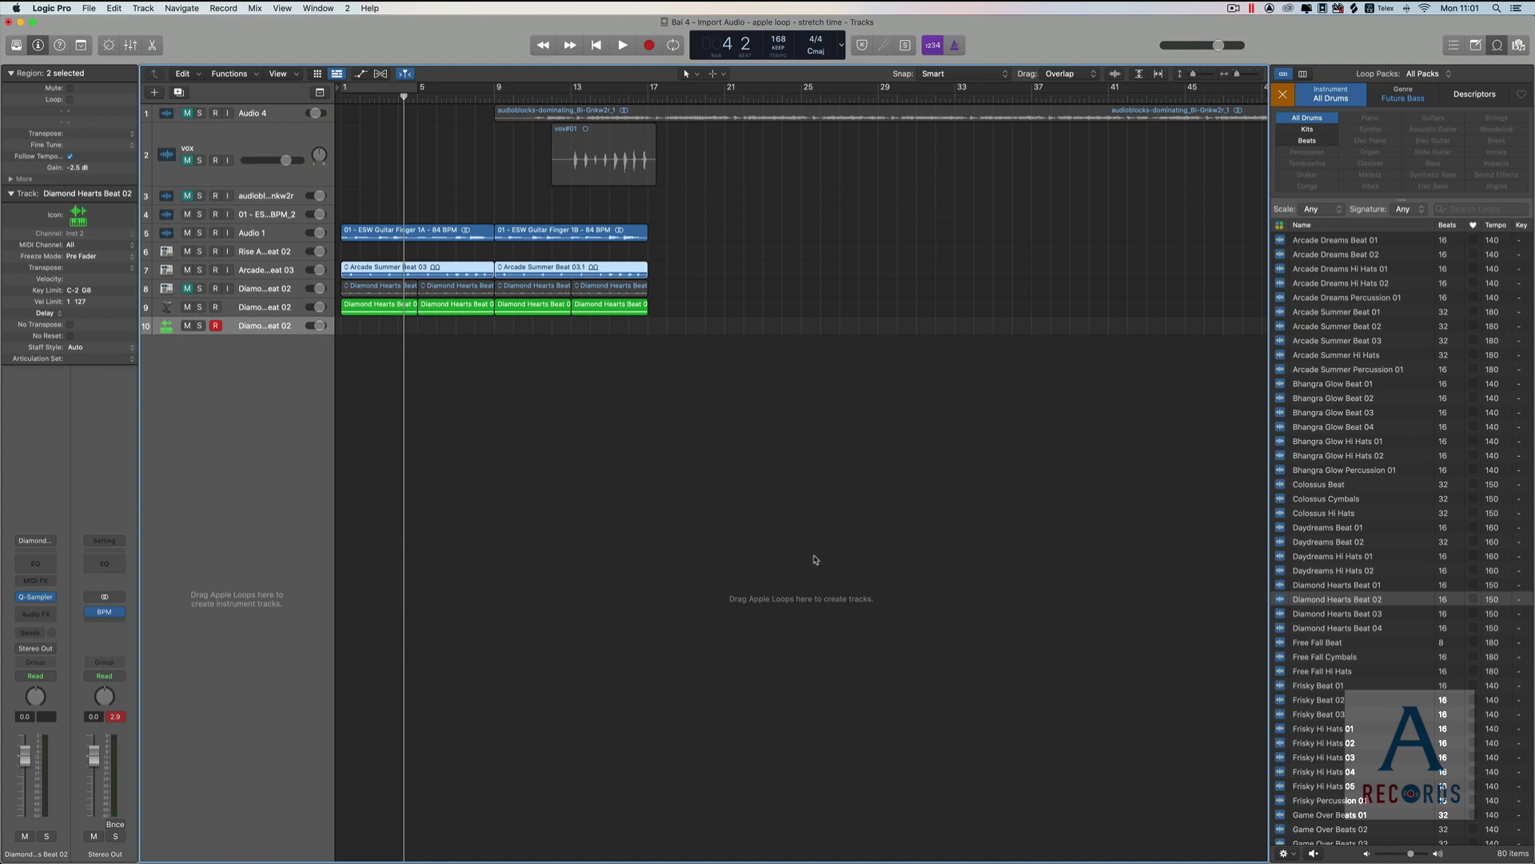
# Switch to Splice, open the drum samples and filter them to a narrow BPM range starting at 81.
pyautogui.click(549, 858)
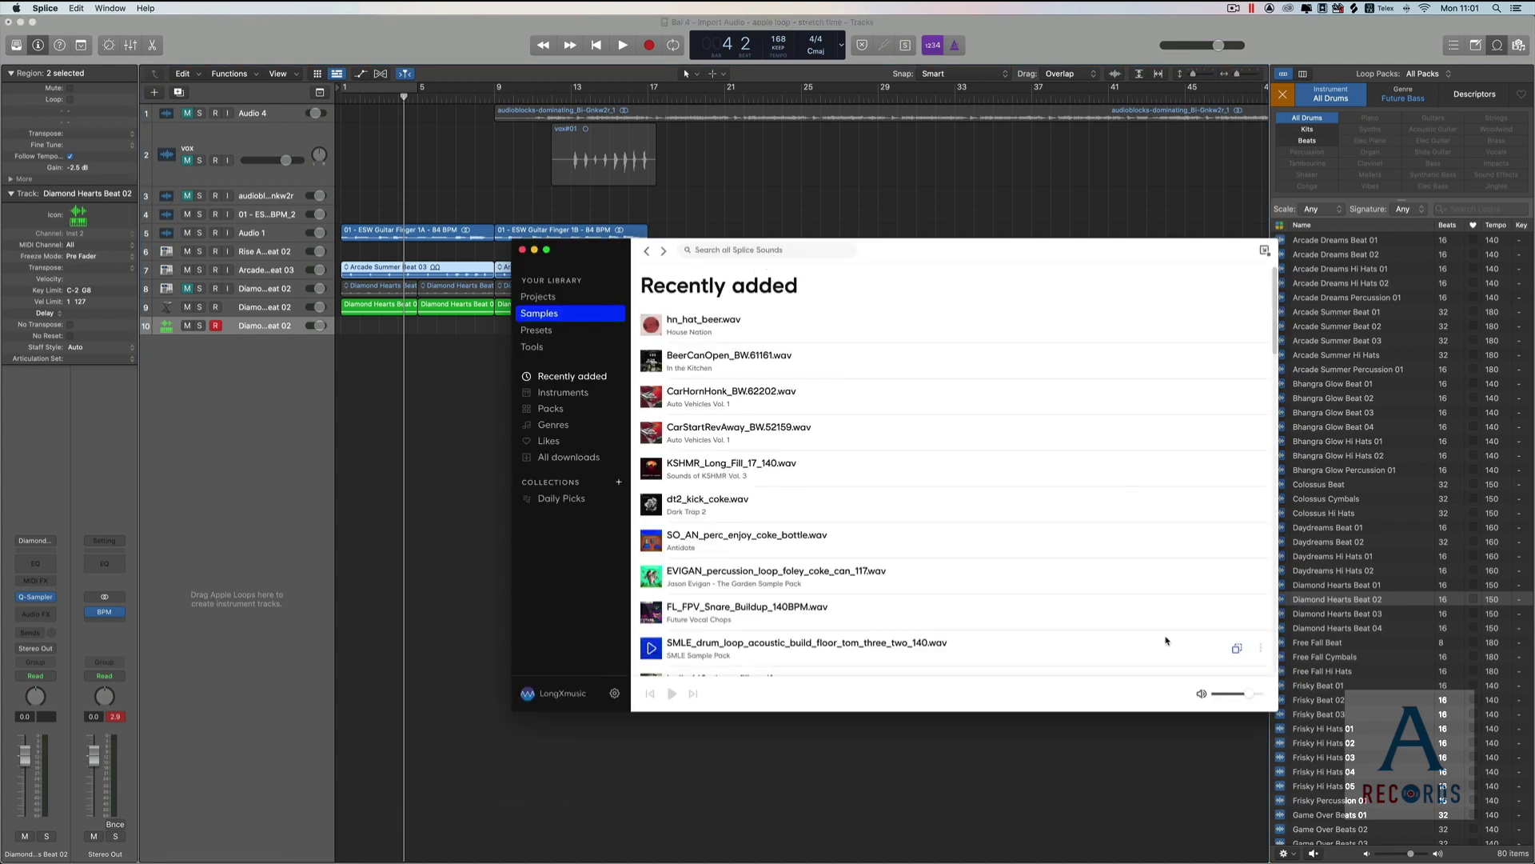
pyautogui.click(576, 394)
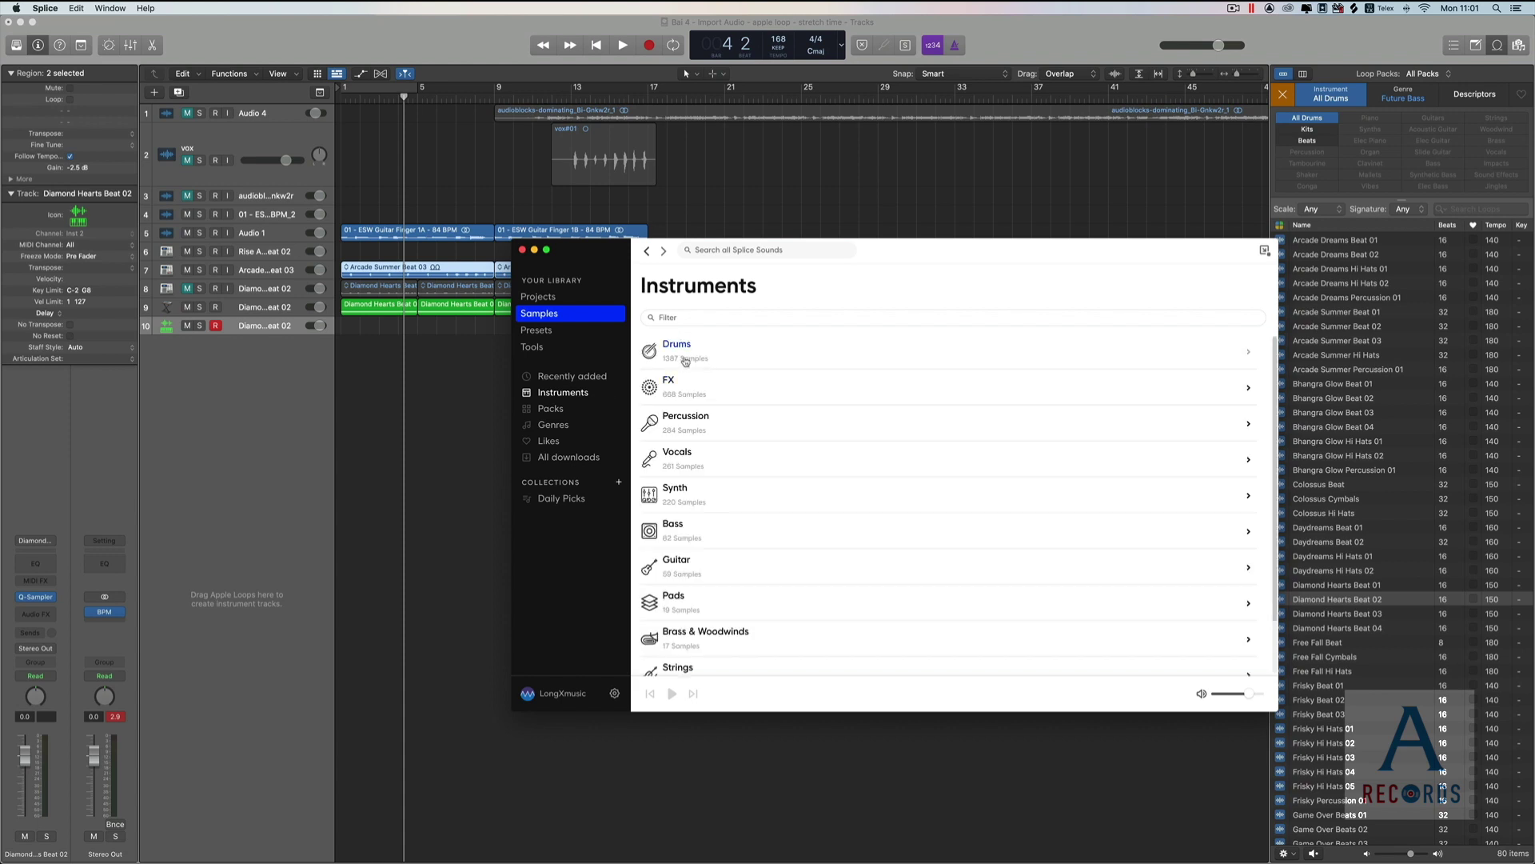
pyautogui.click(686, 352)
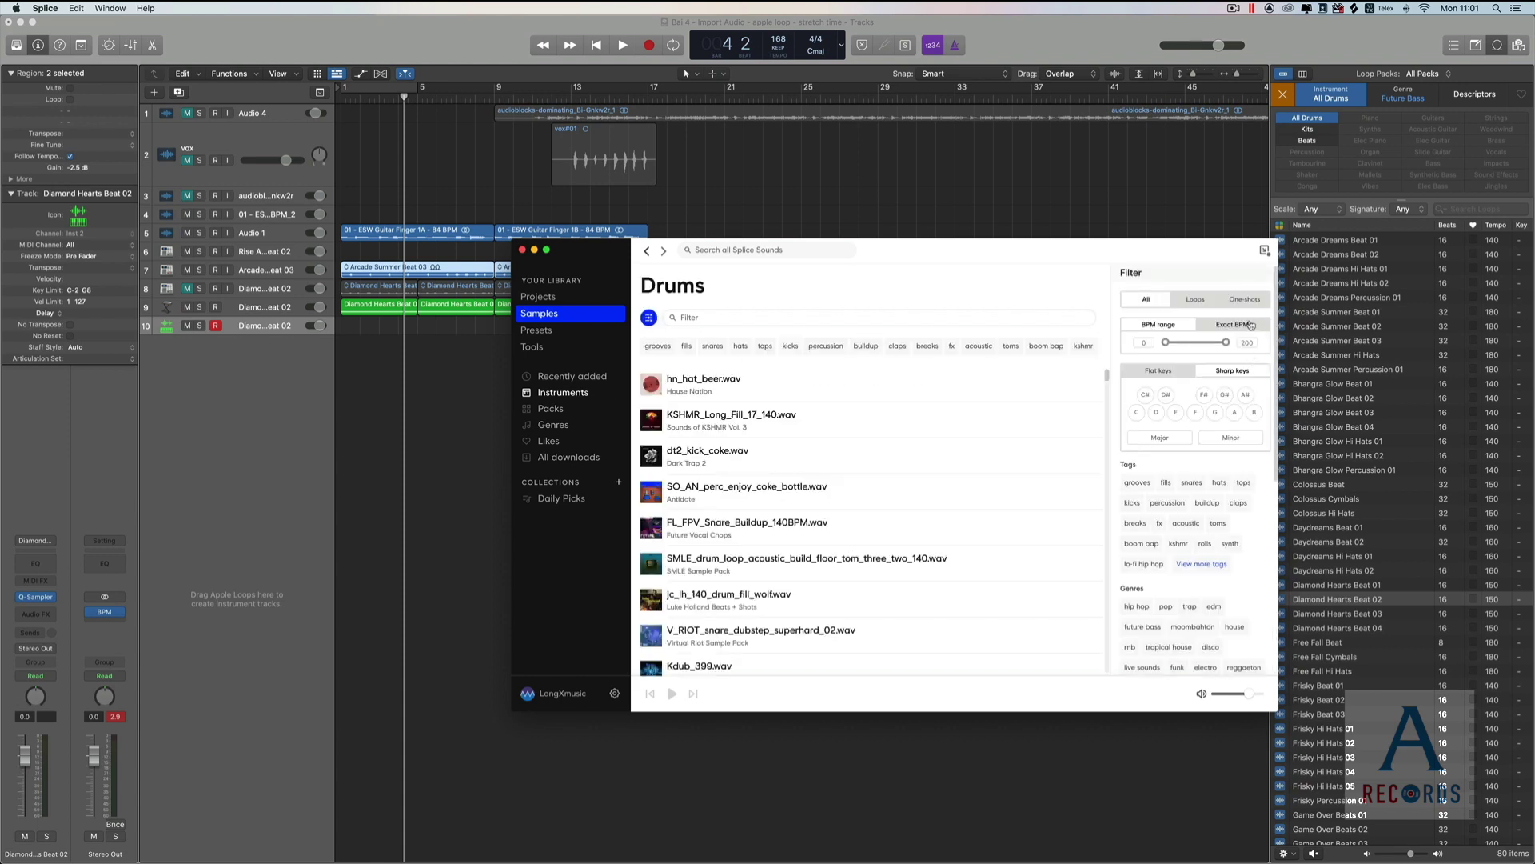
pyautogui.moveTo(1169, 343); pyautogui.dragTo(1194, 346)
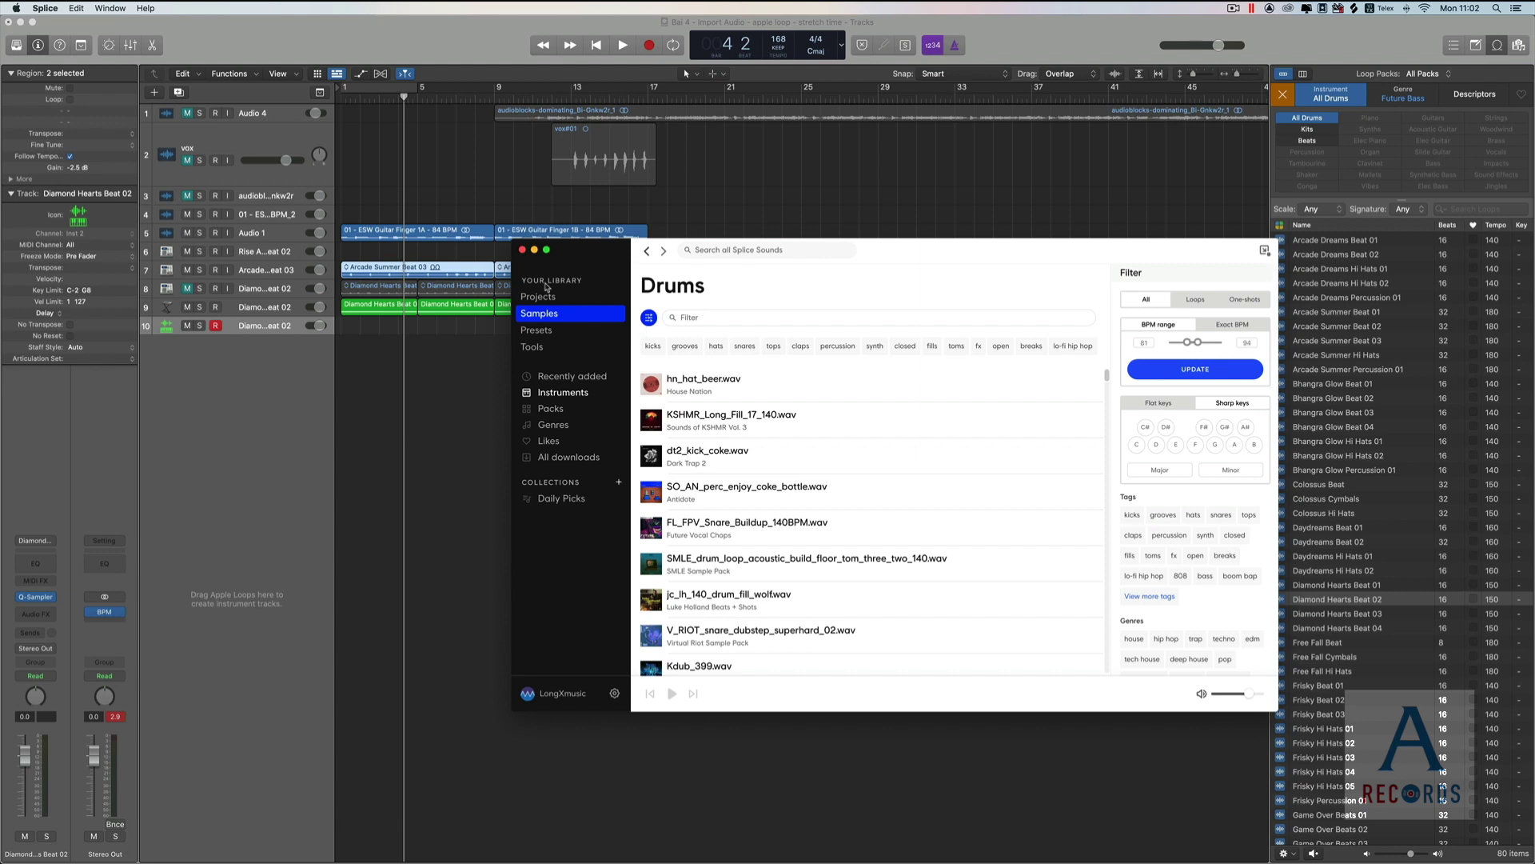
pyautogui.click(1229, 375)
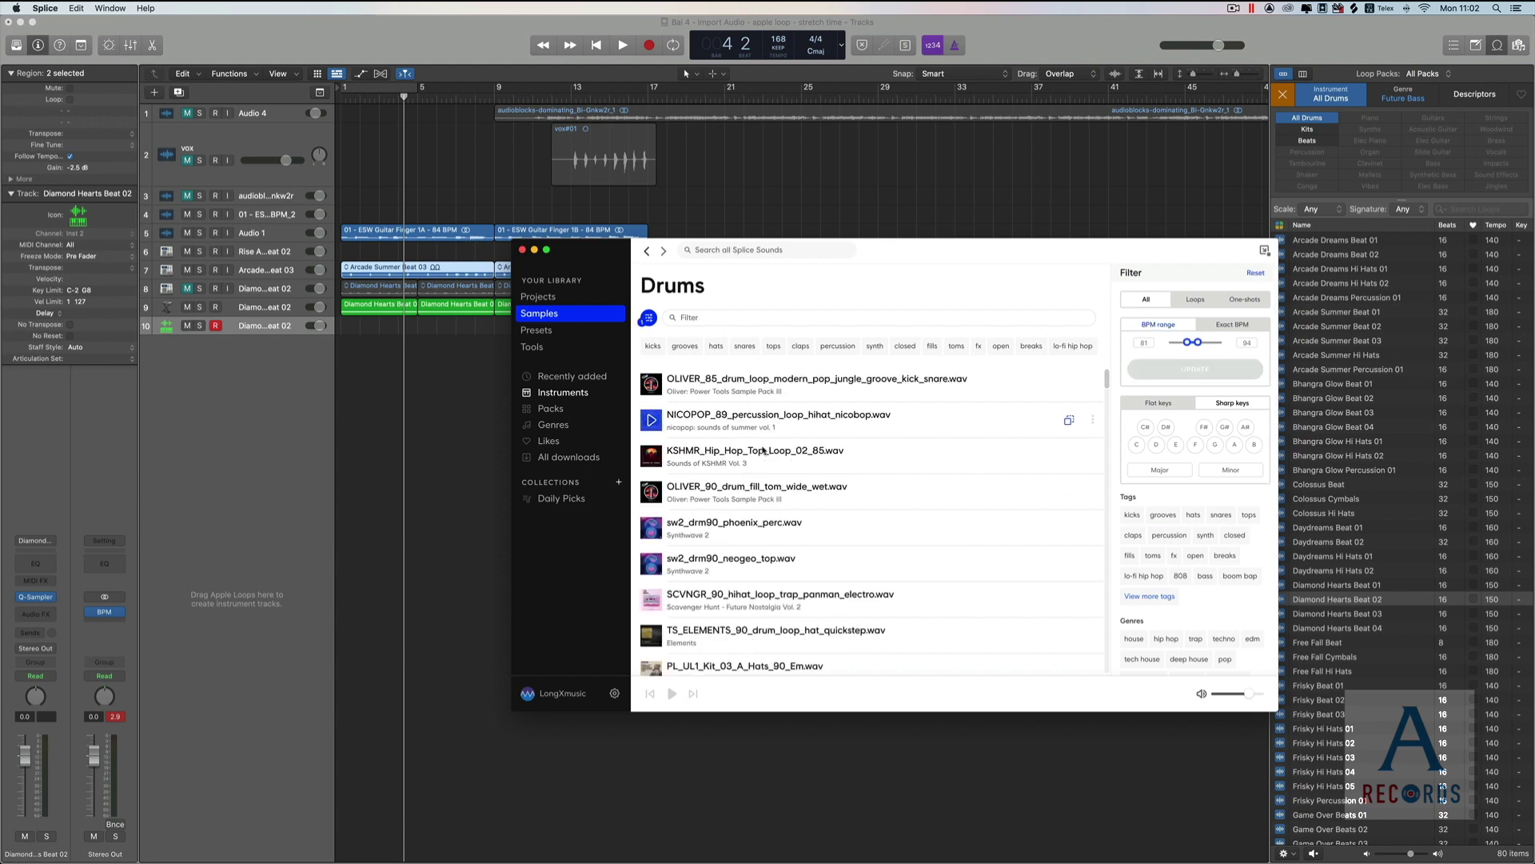
# Audition the filtered drum samples, including the NICOPOP, KSHMR, Synthwave 2 and SULLIVAN_KING files, ending on the OLIVER_85 jungle groove loop.
pyautogui.click(653, 386)
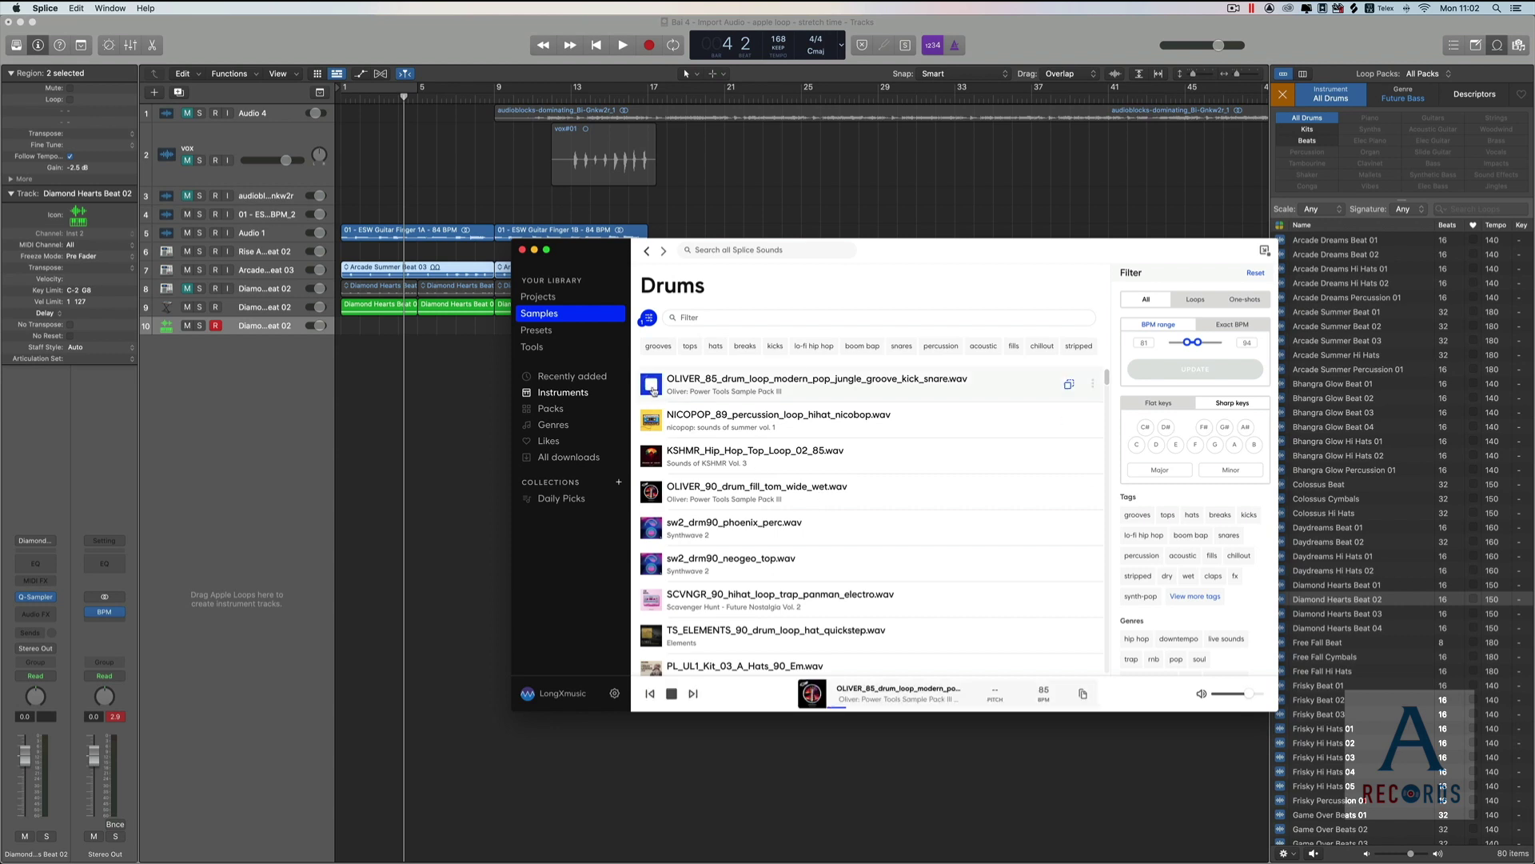
pyautogui.click(651, 423)
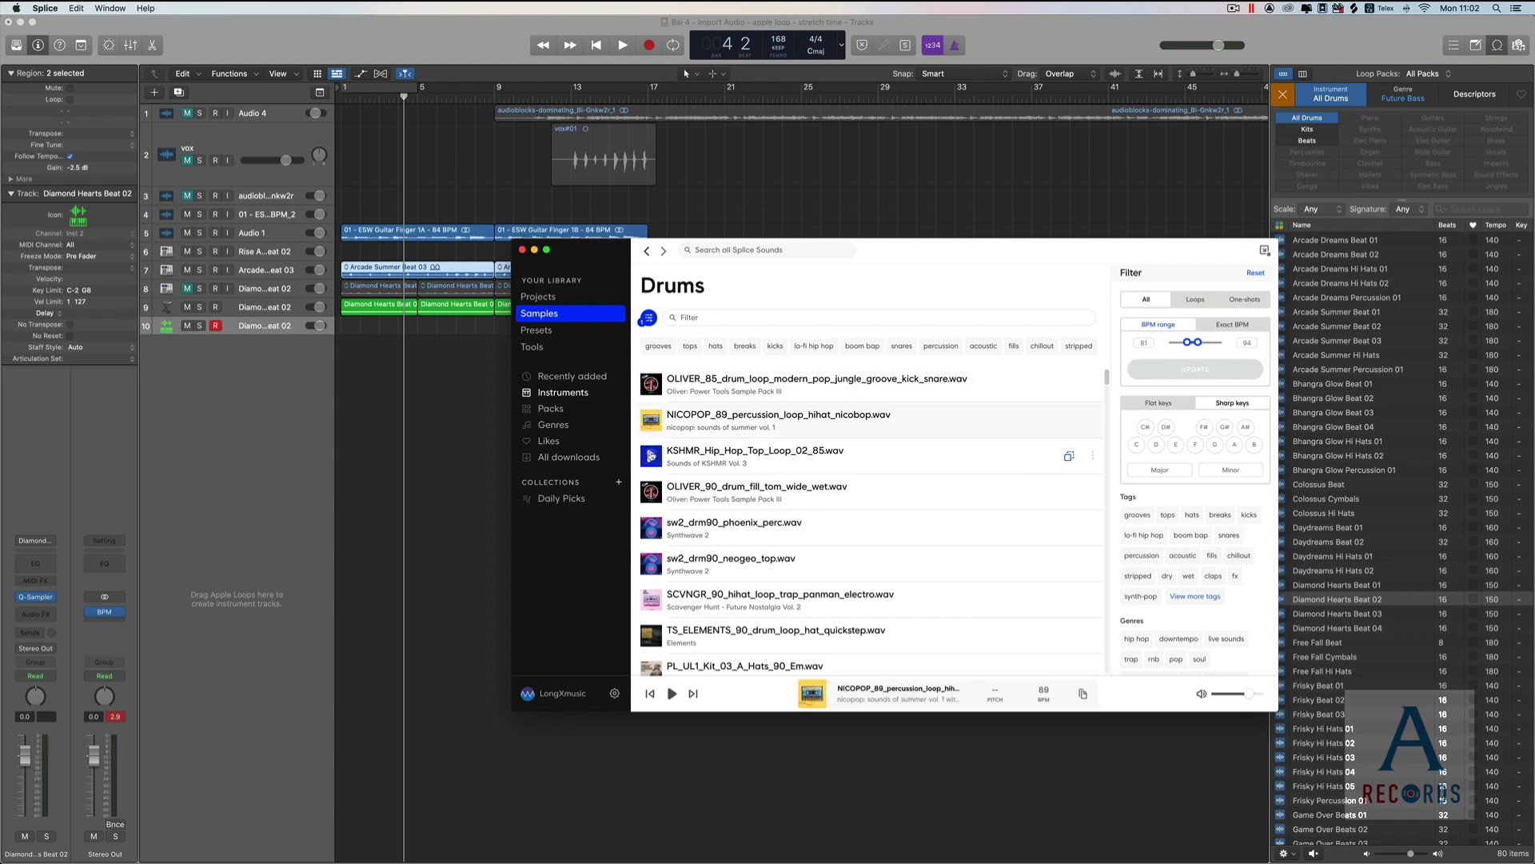
pyautogui.click(652, 456)
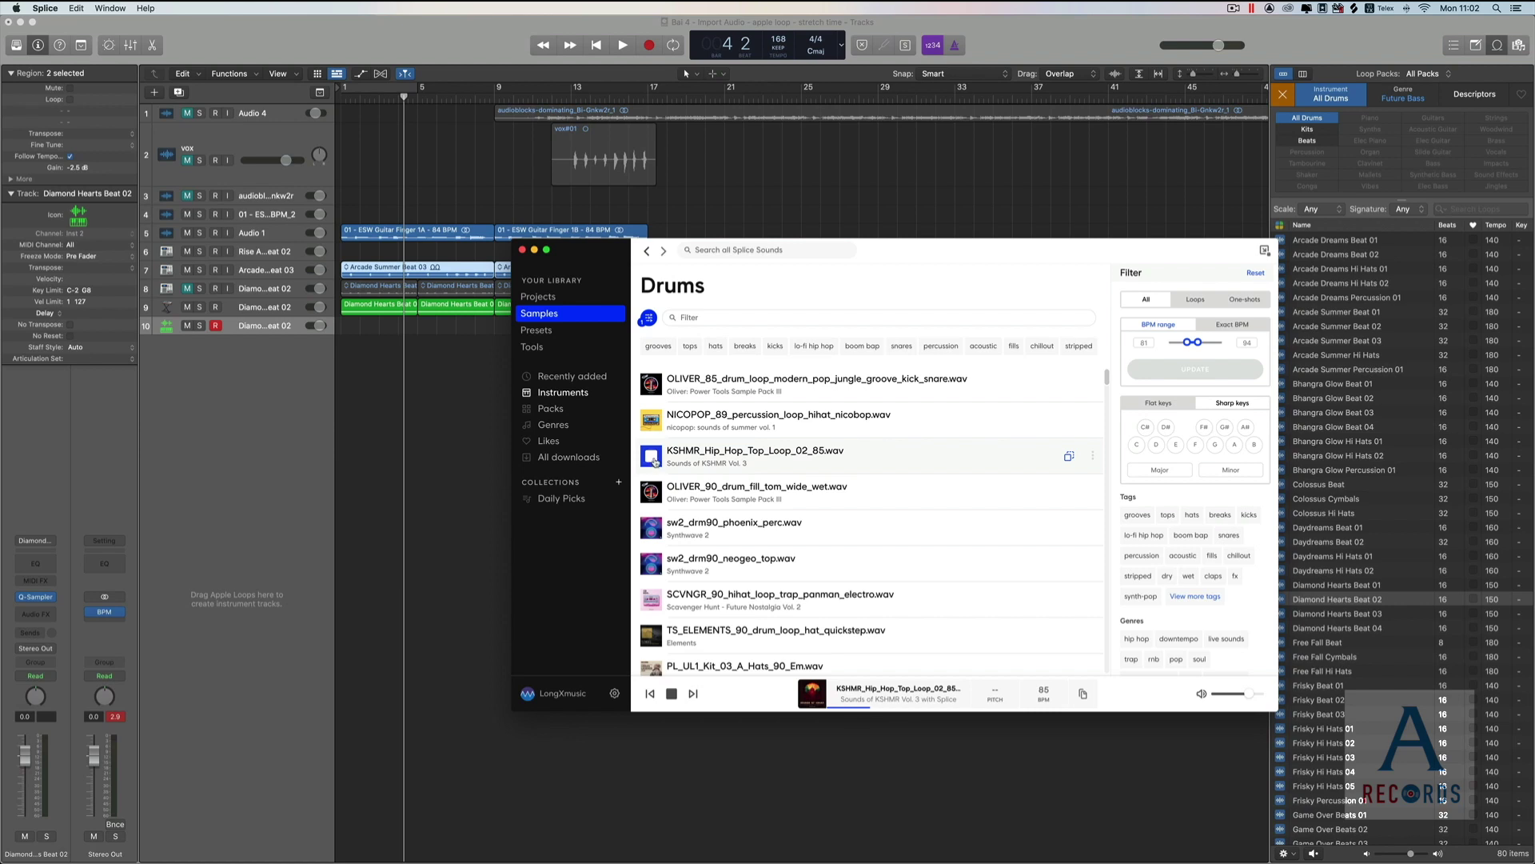
pyautogui.click(652, 527)
pyautogui.click(652, 565)
pyautogui.scroll(-3, 652, 560)
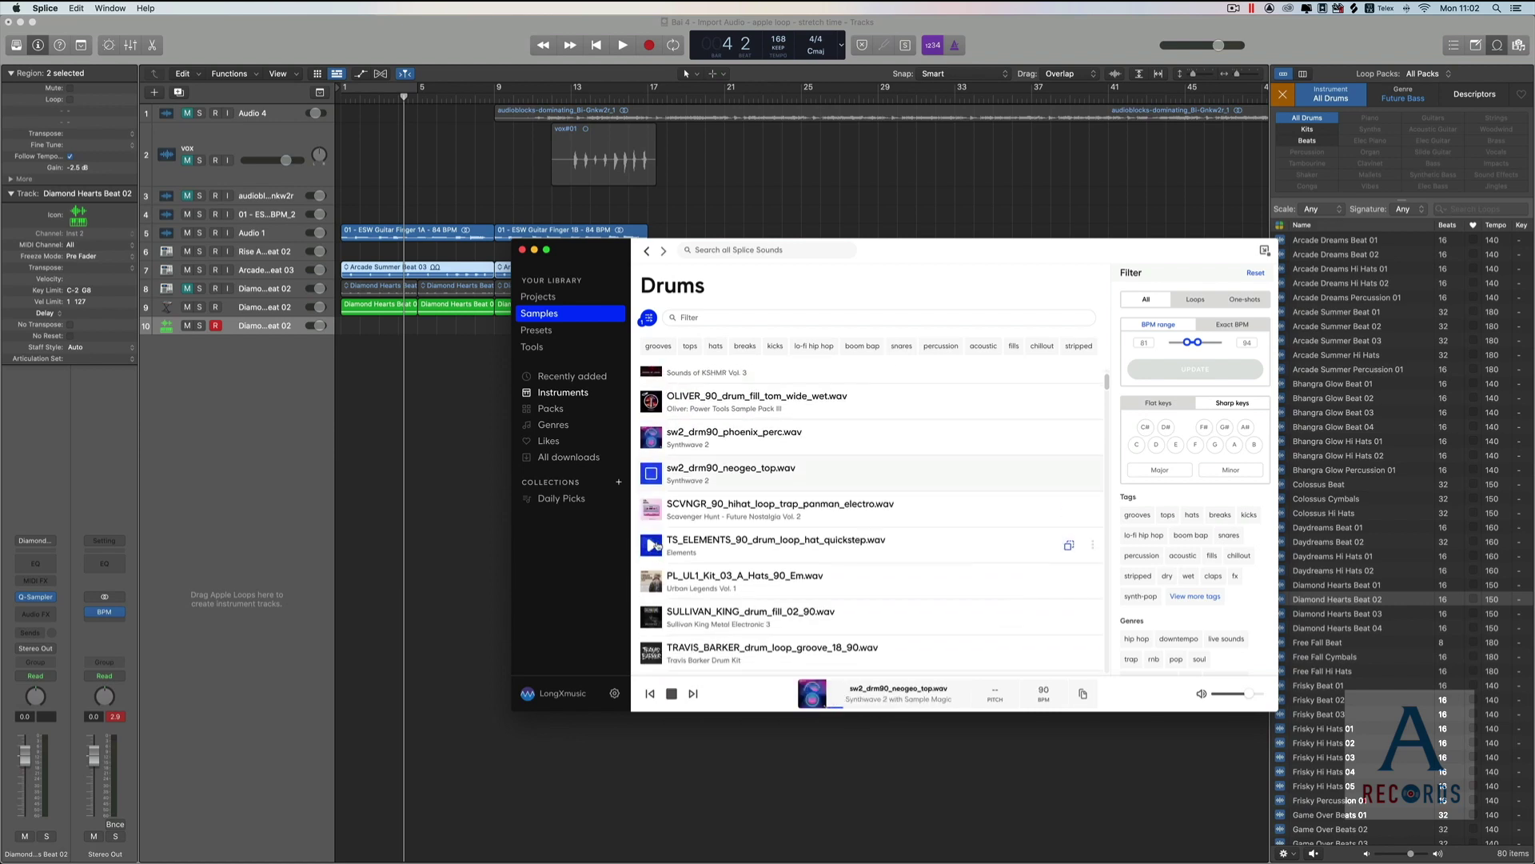
pyautogui.click(652, 616)
pyautogui.scroll(3, 663, 618)
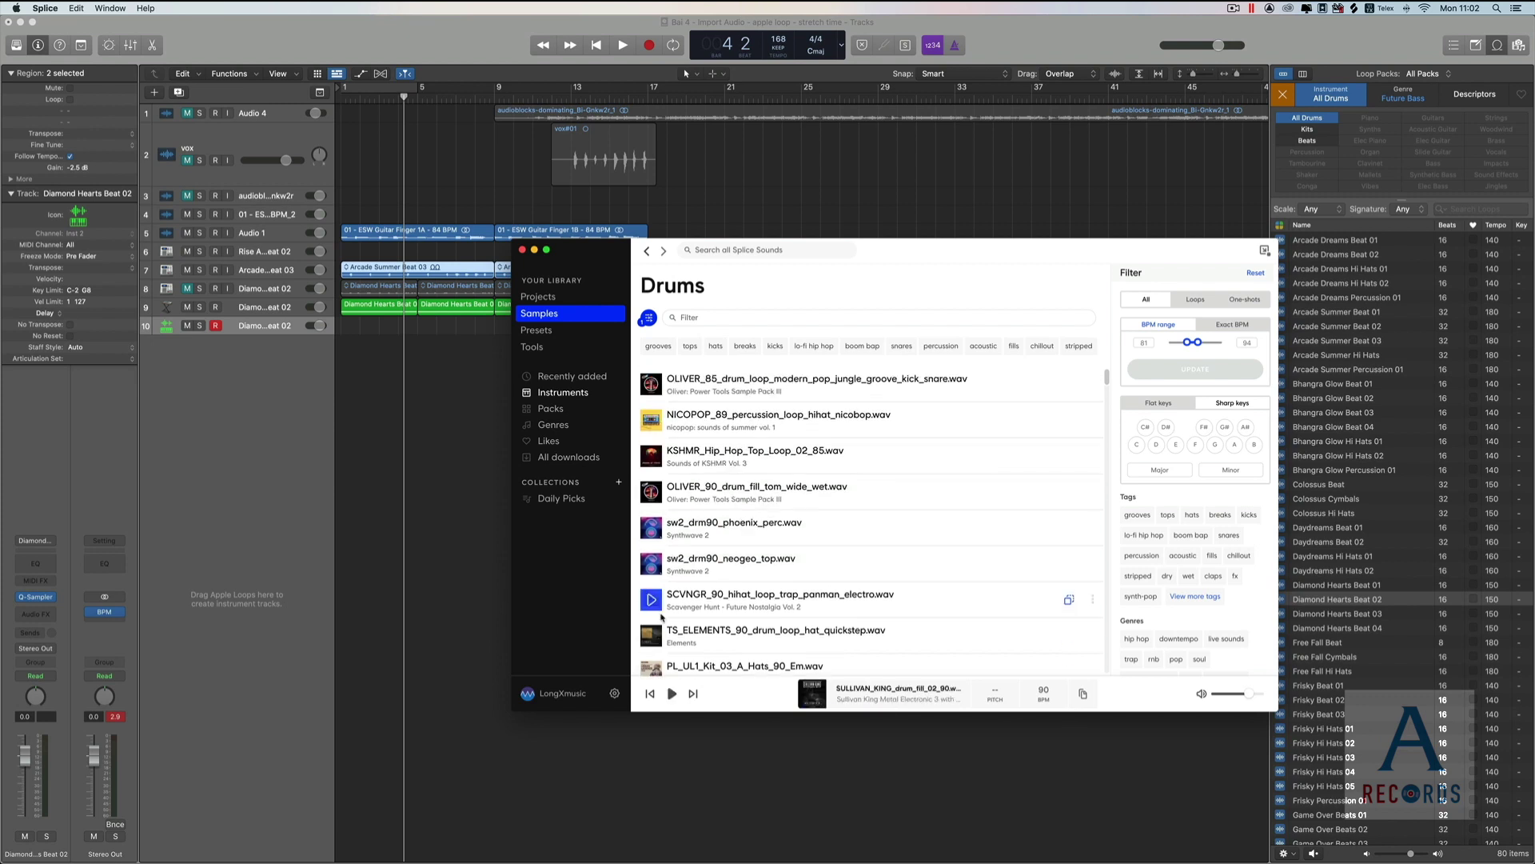
pyautogui.click(651, 385)
pyautogui.click(653, 387)
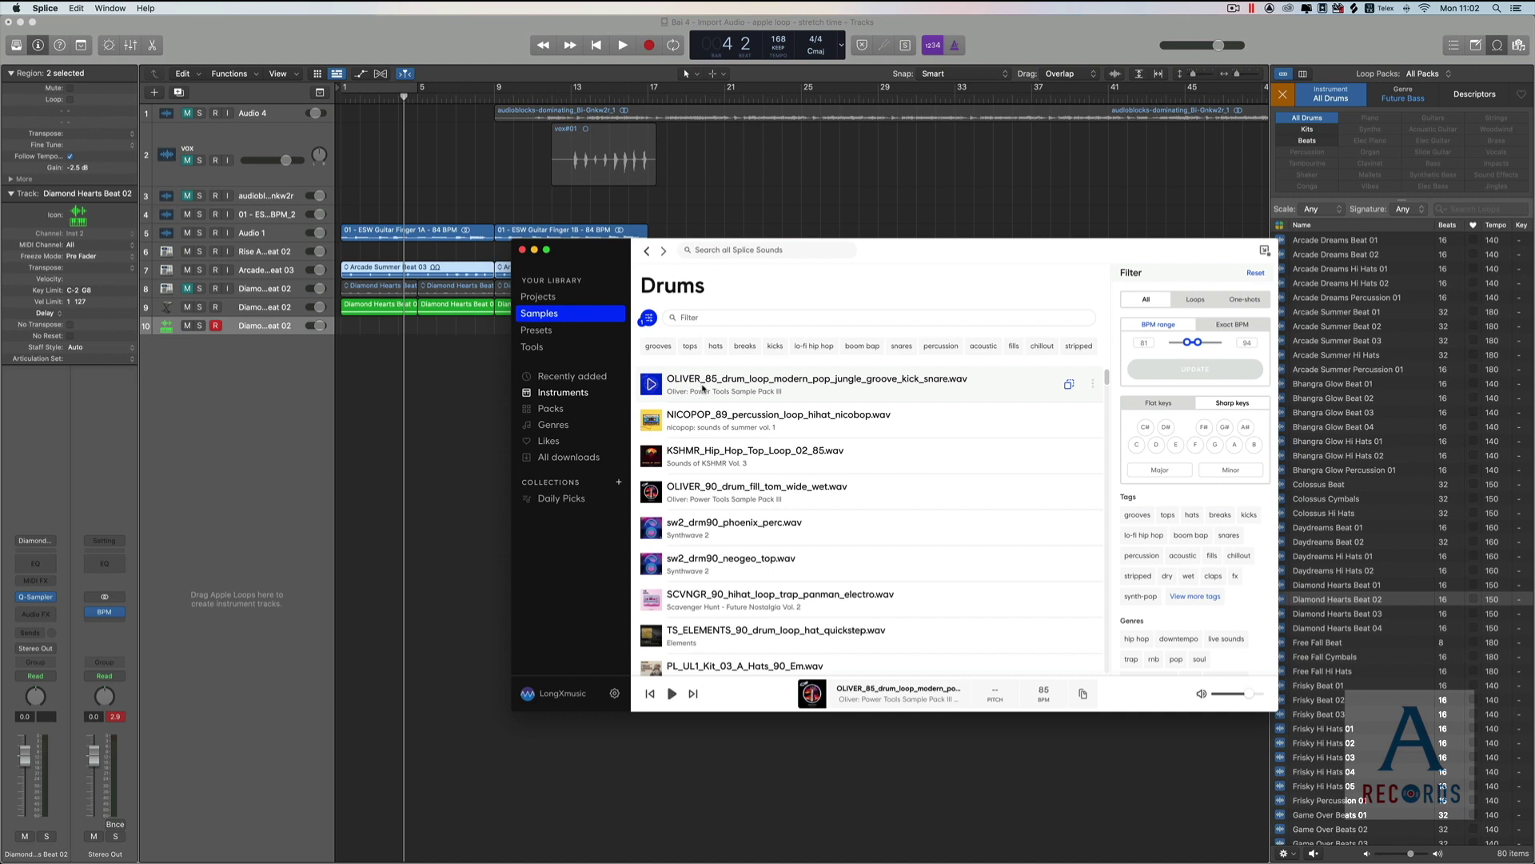
# Add the OLIVER_85 drum loop at bar 1 on a new Logic Pro track and mute the Arcade Summer Beat 03 and Alchemy tracks.
pyautogui.moveTo(701, 383); pyautogui.dragTo(346, 417)
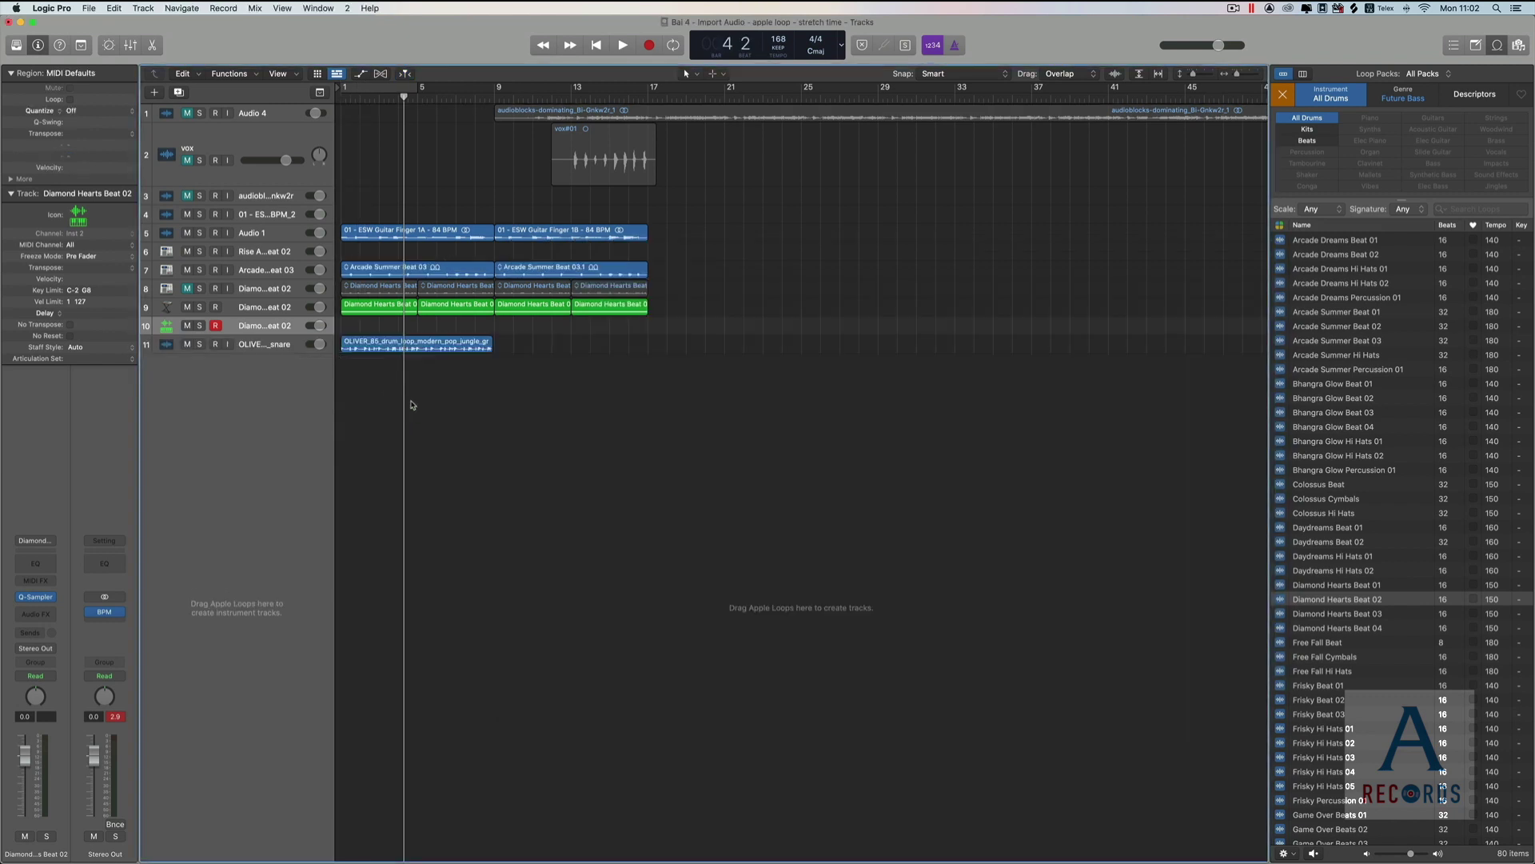
pyautogui.click(187, 270)
pyautogui.click(187, 307)
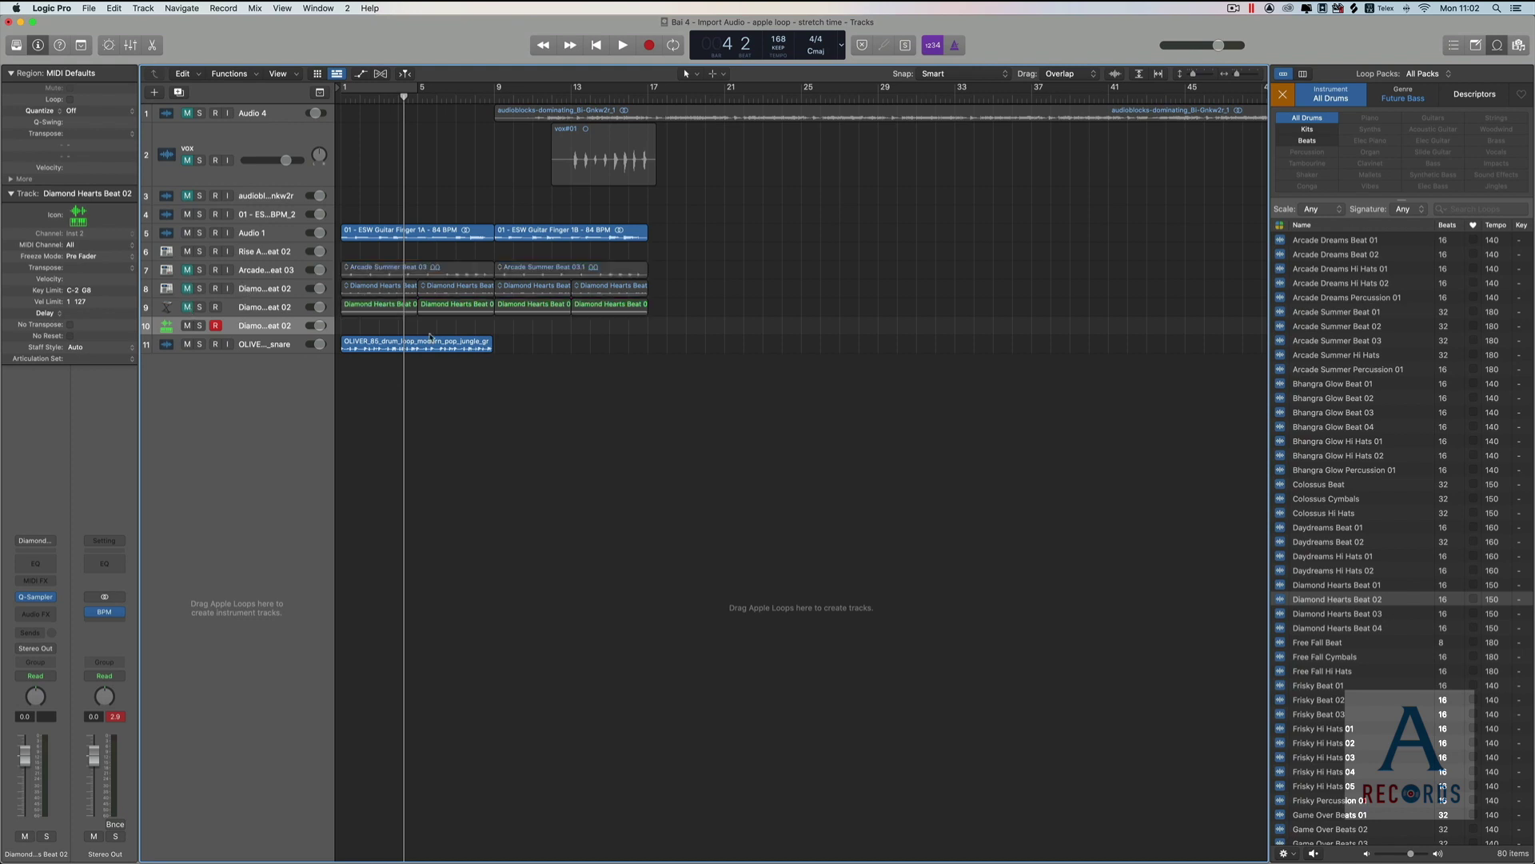
# Time-stretch the OLIVER_85 drum loop region to a length of 8 bars so that it ends at bar 9.
pyautogui.click(430, 340)
pyautogui.click(496, 96)
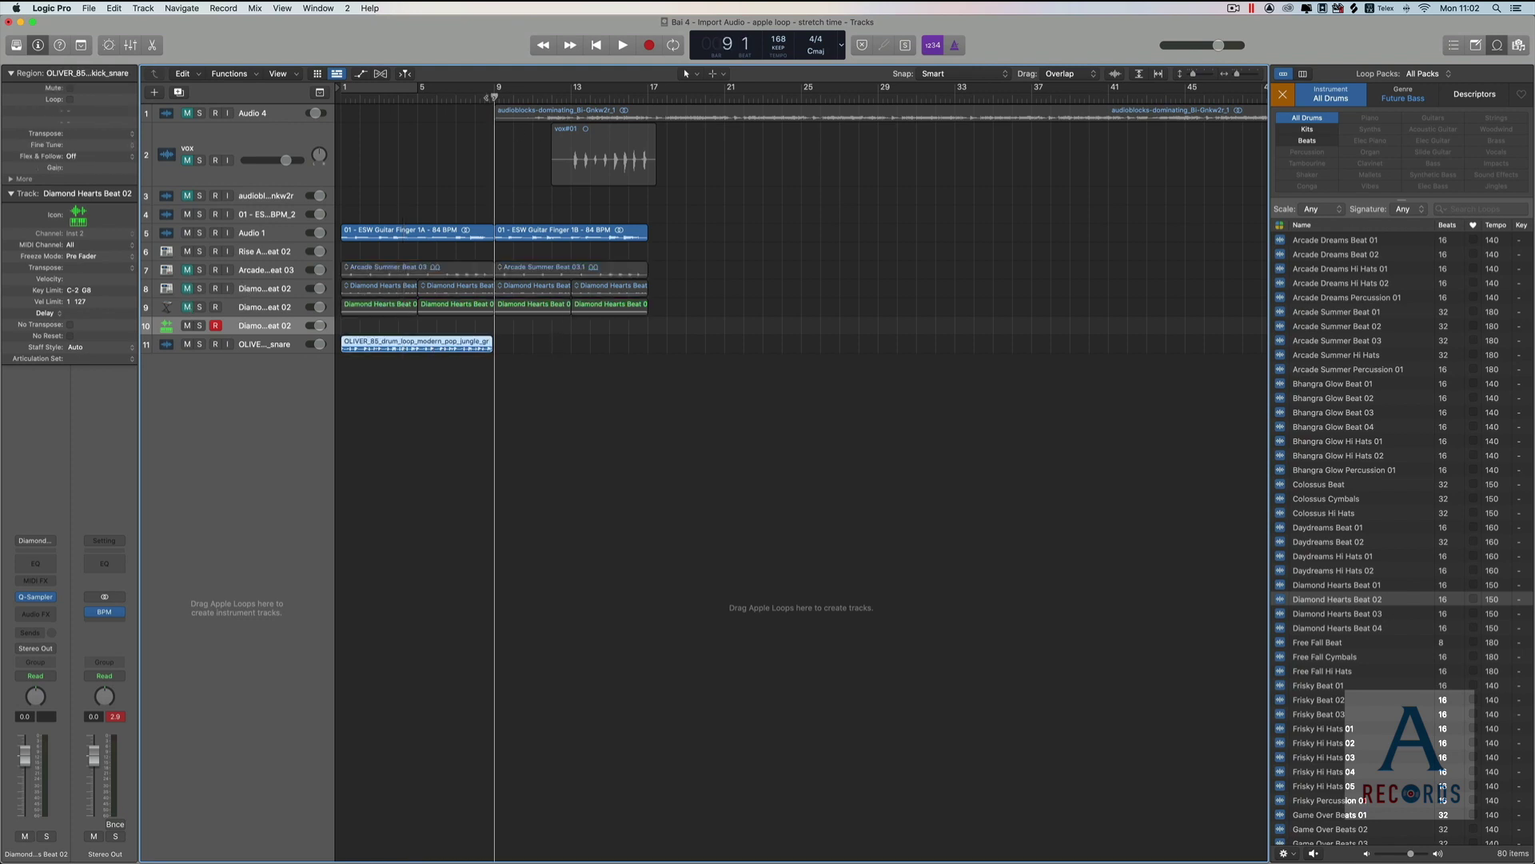
pyautogui.press('super+Right')
pyautogui.press('super+Right')
pyautogui.press('super+Right')
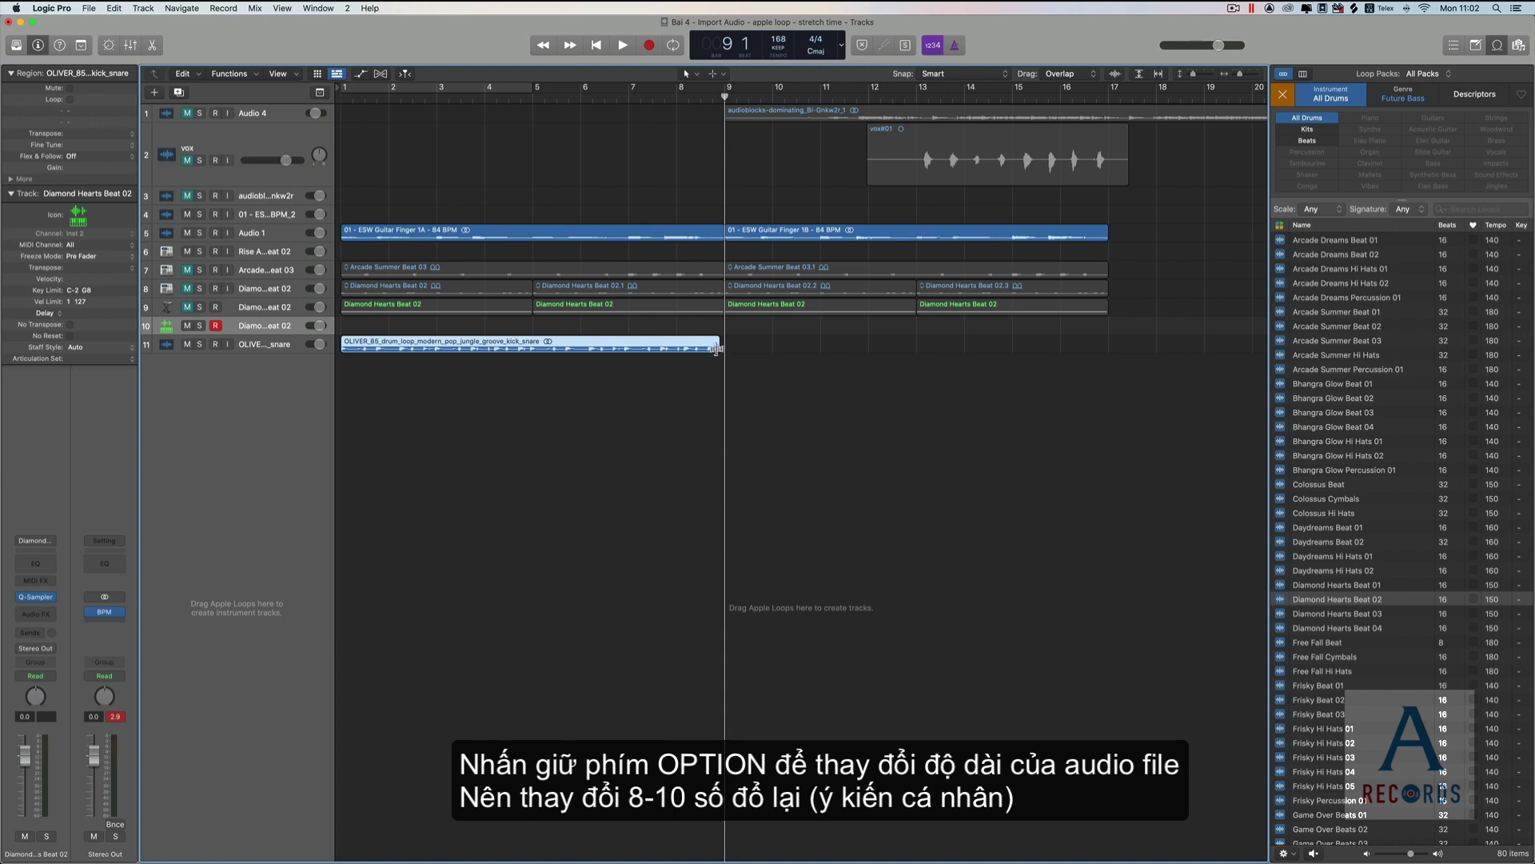
pyautogui.moveTo(716, 349); pyautogui.dragTo(720, 349)
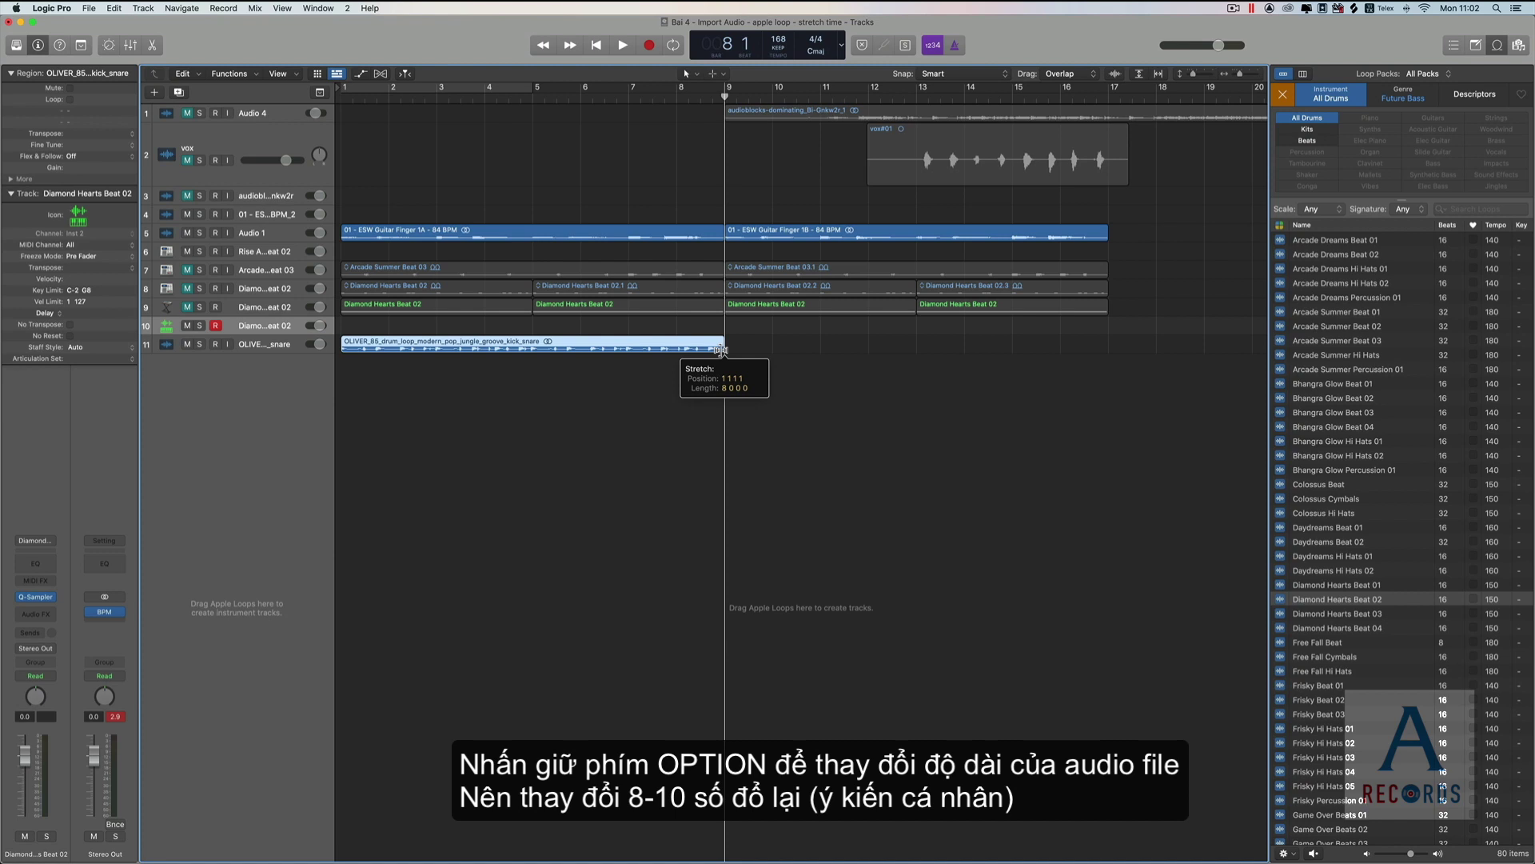
pyautogui.moveTo(720, 348); pyautogui.dragTo(721, 349)
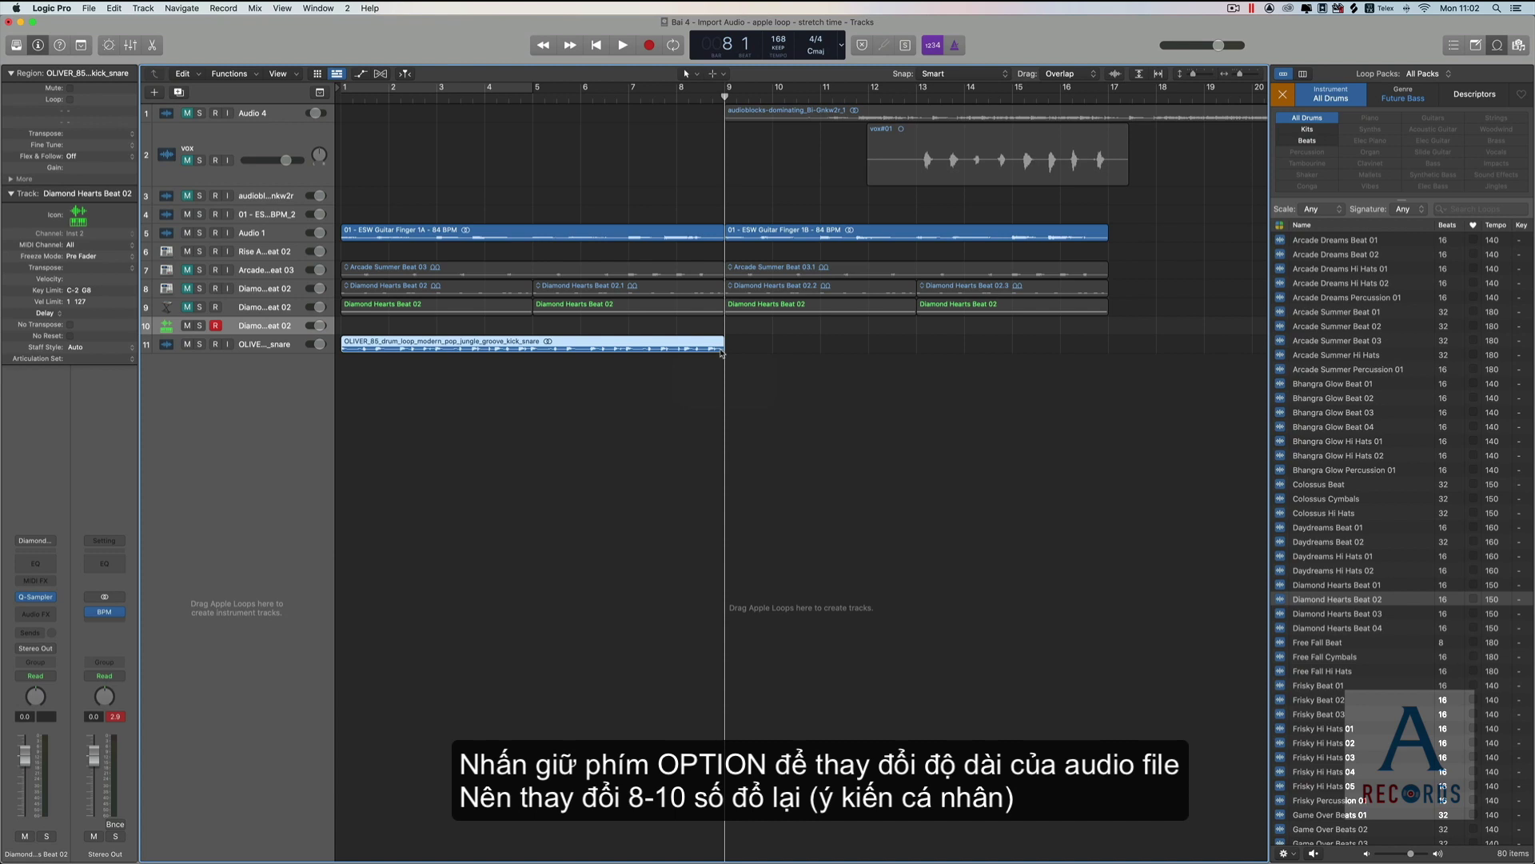
# Play the project from the beginning to hear the stretched OLIVER_85 drum loop against the guitar part.
pyautogui.press('Return')
pyautogui.press('space')
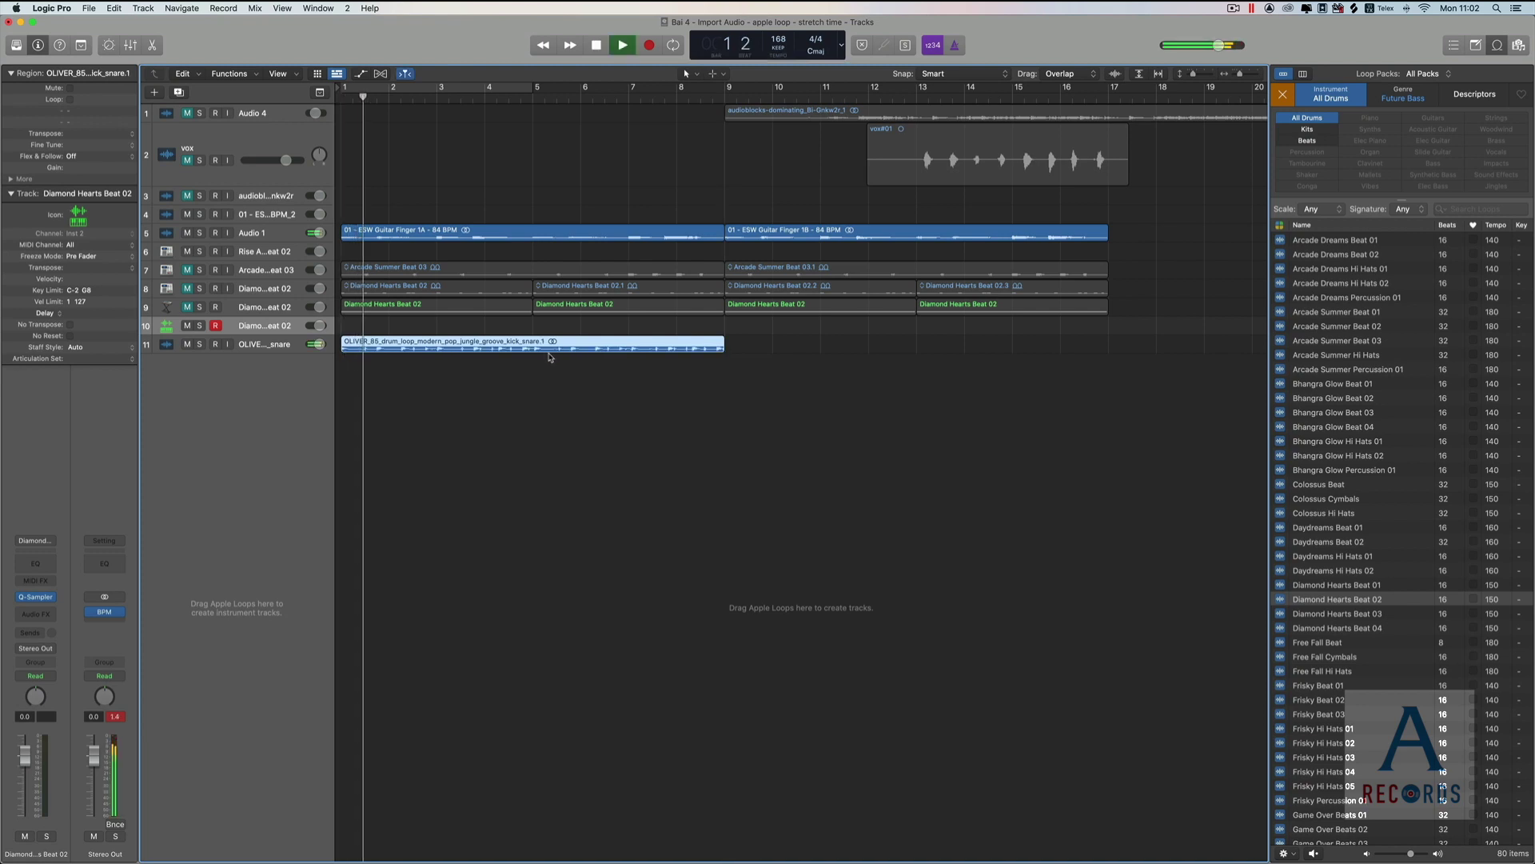
pyautogui.press('space')
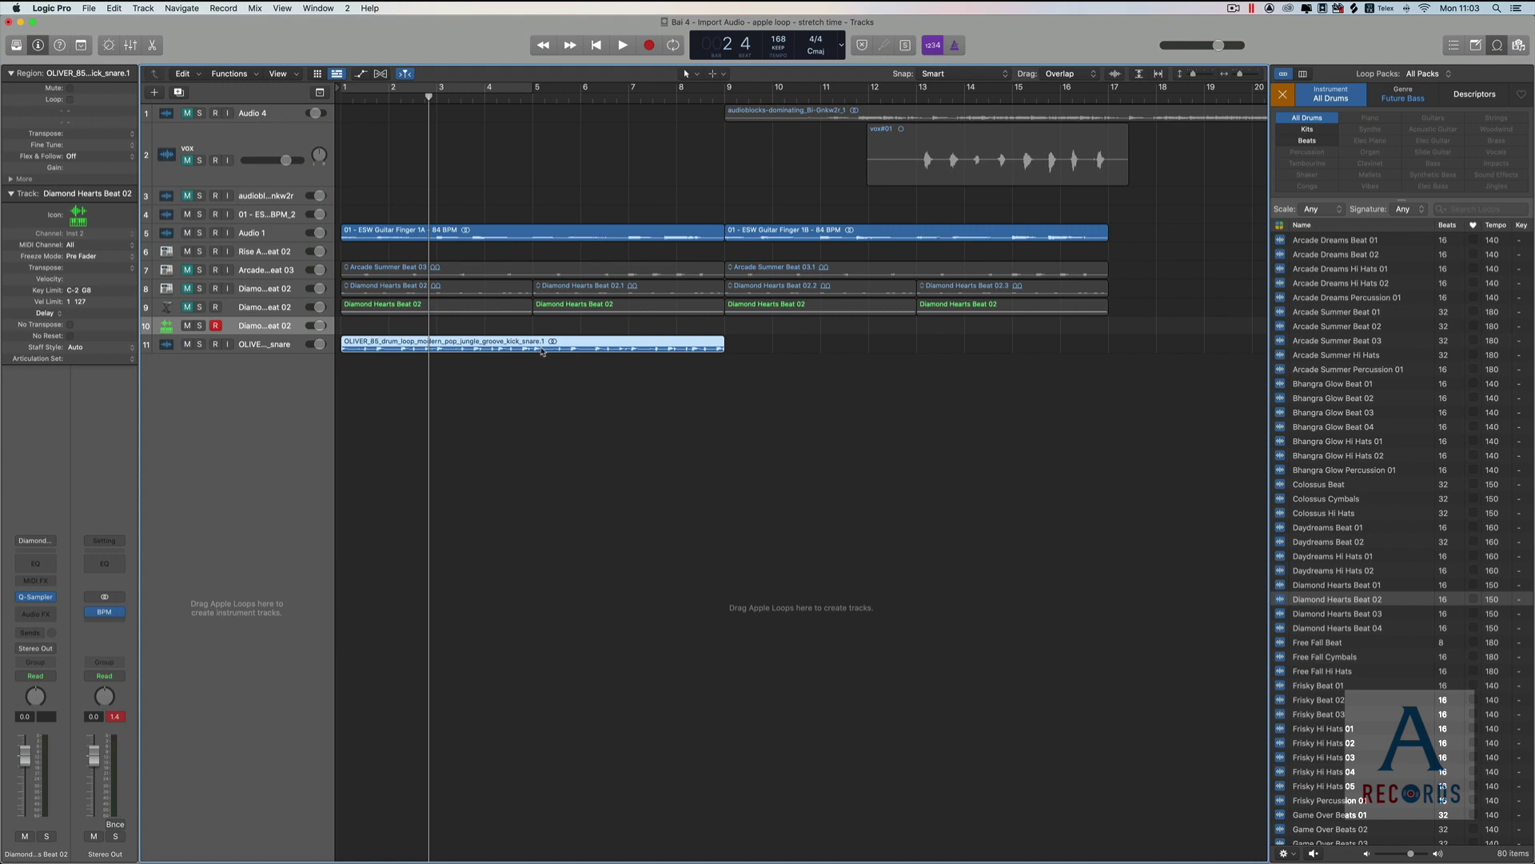
pyautogui.press('space')
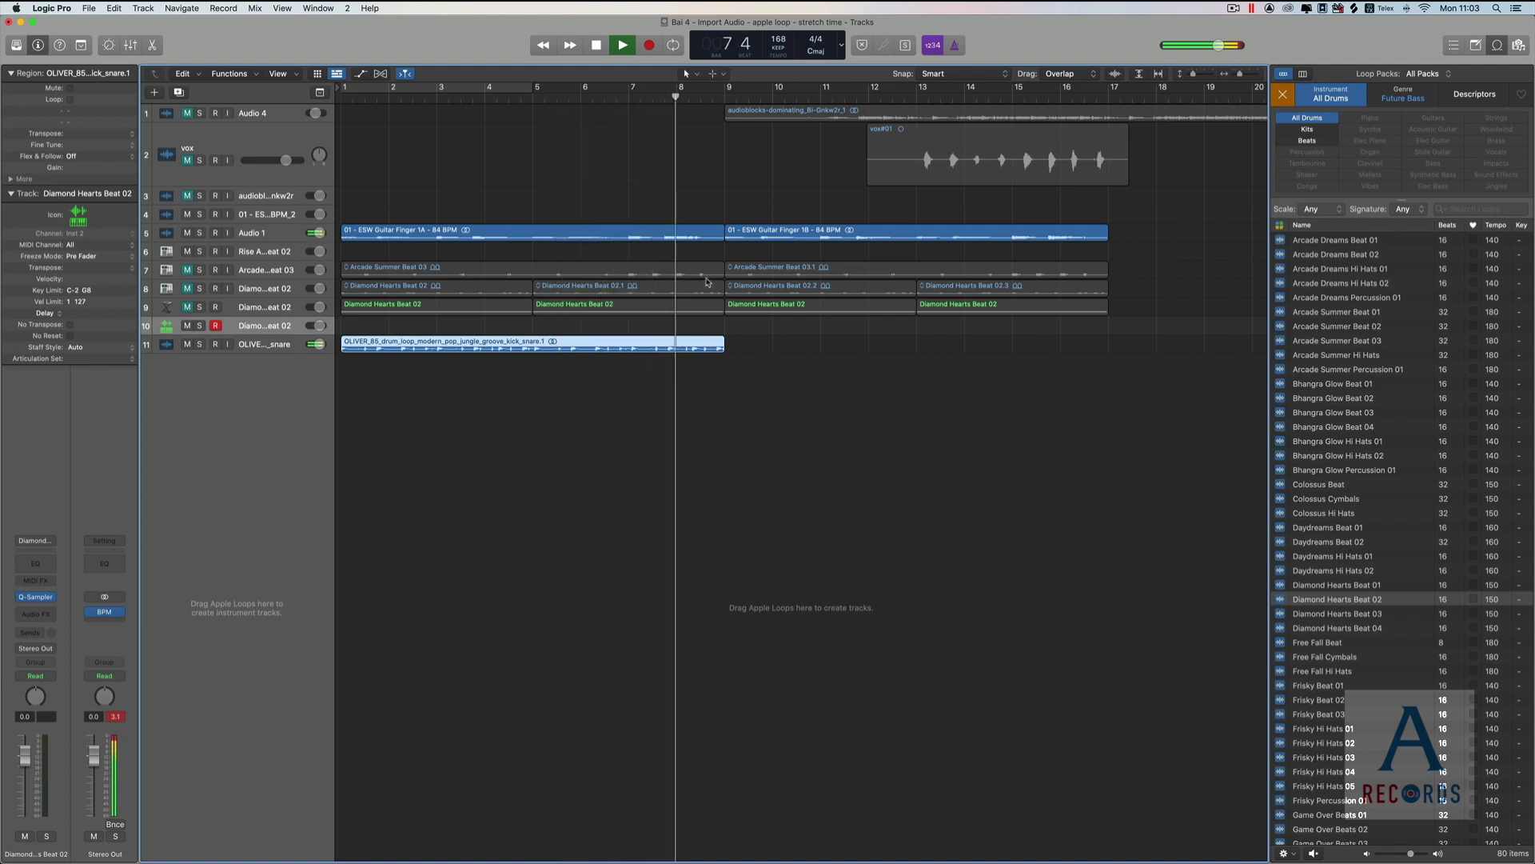
pyautogui.press('space')
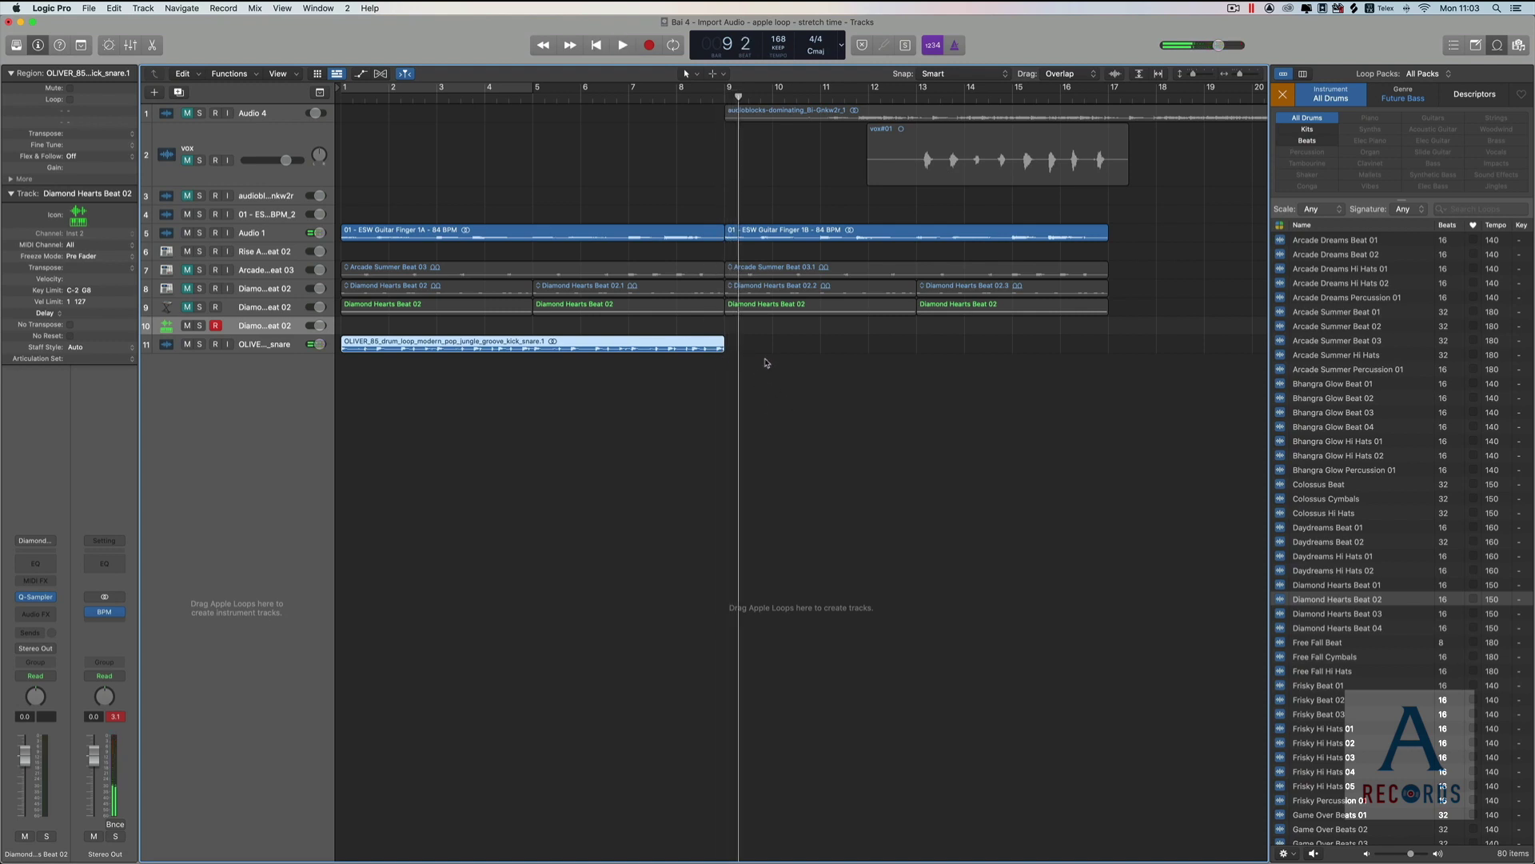
# Delete the OLIVER_85 drum loop region and its track.
pyautogui.click(284, 311)
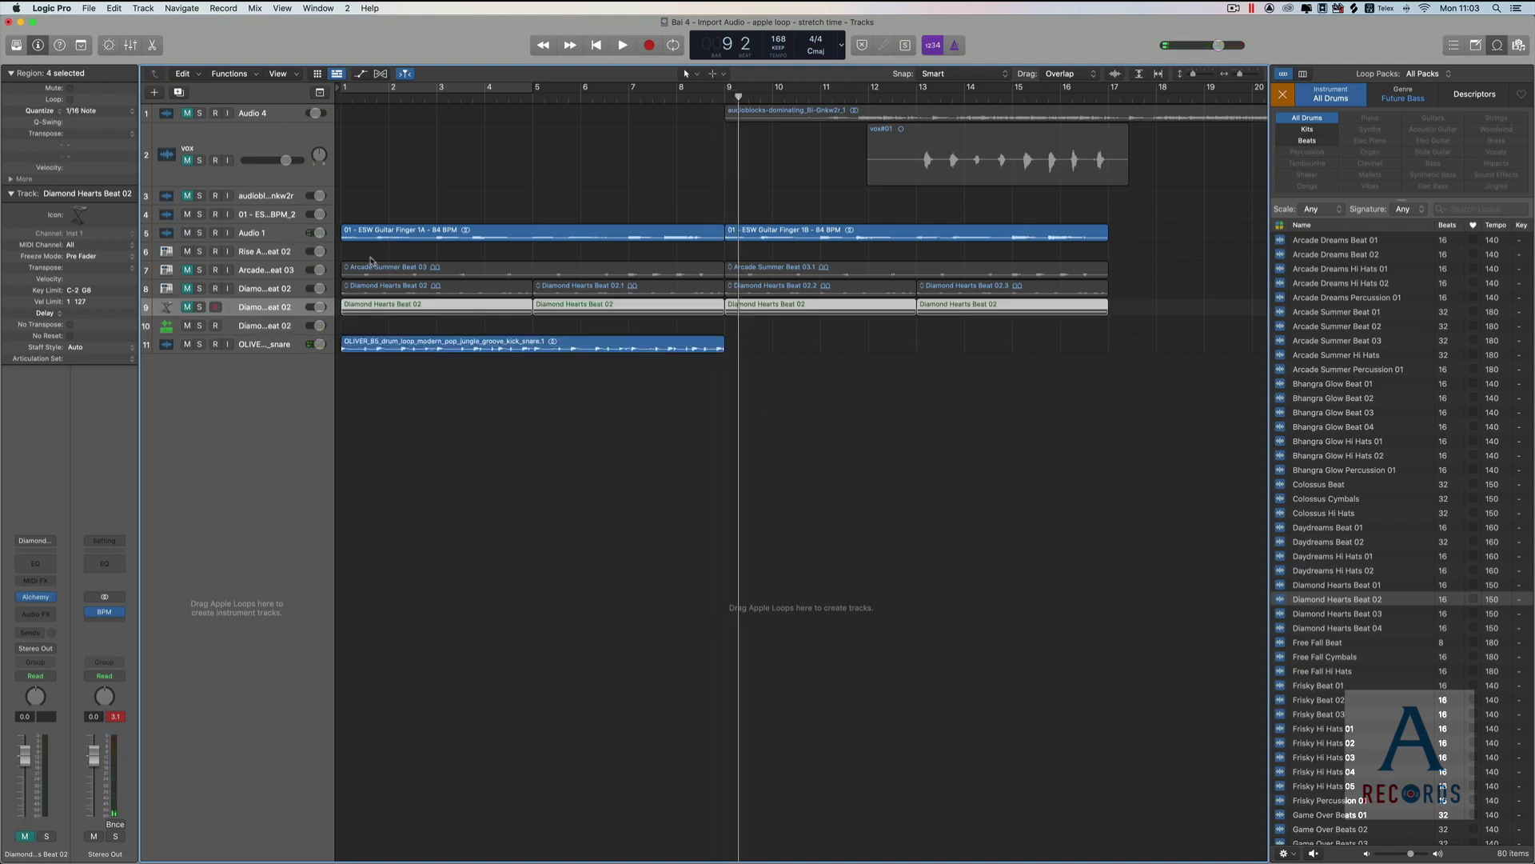
pyautogui.click(666, 389)
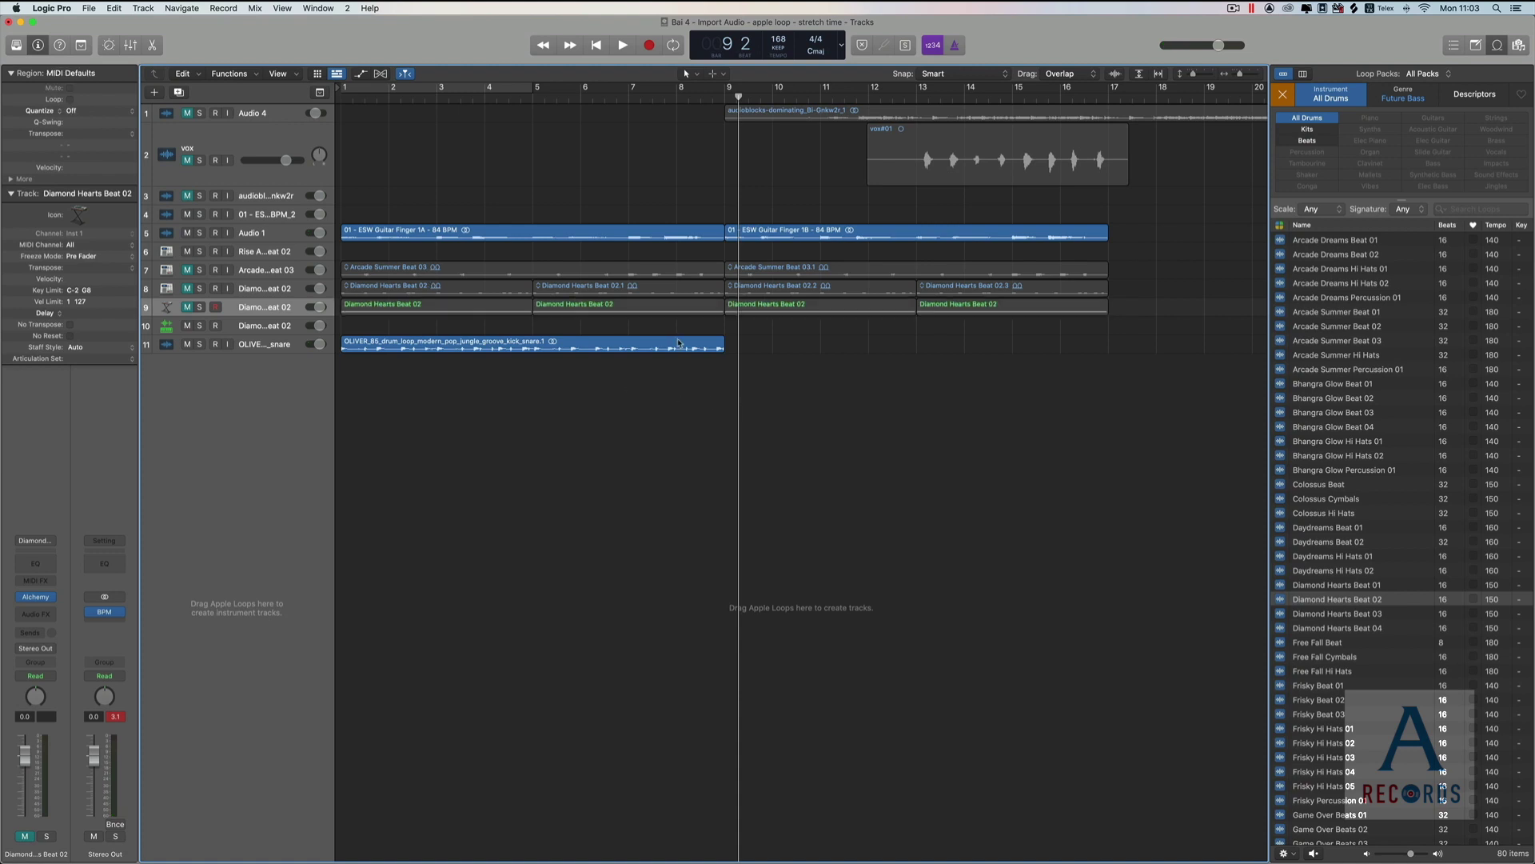
pyautogui.click(679, 344)
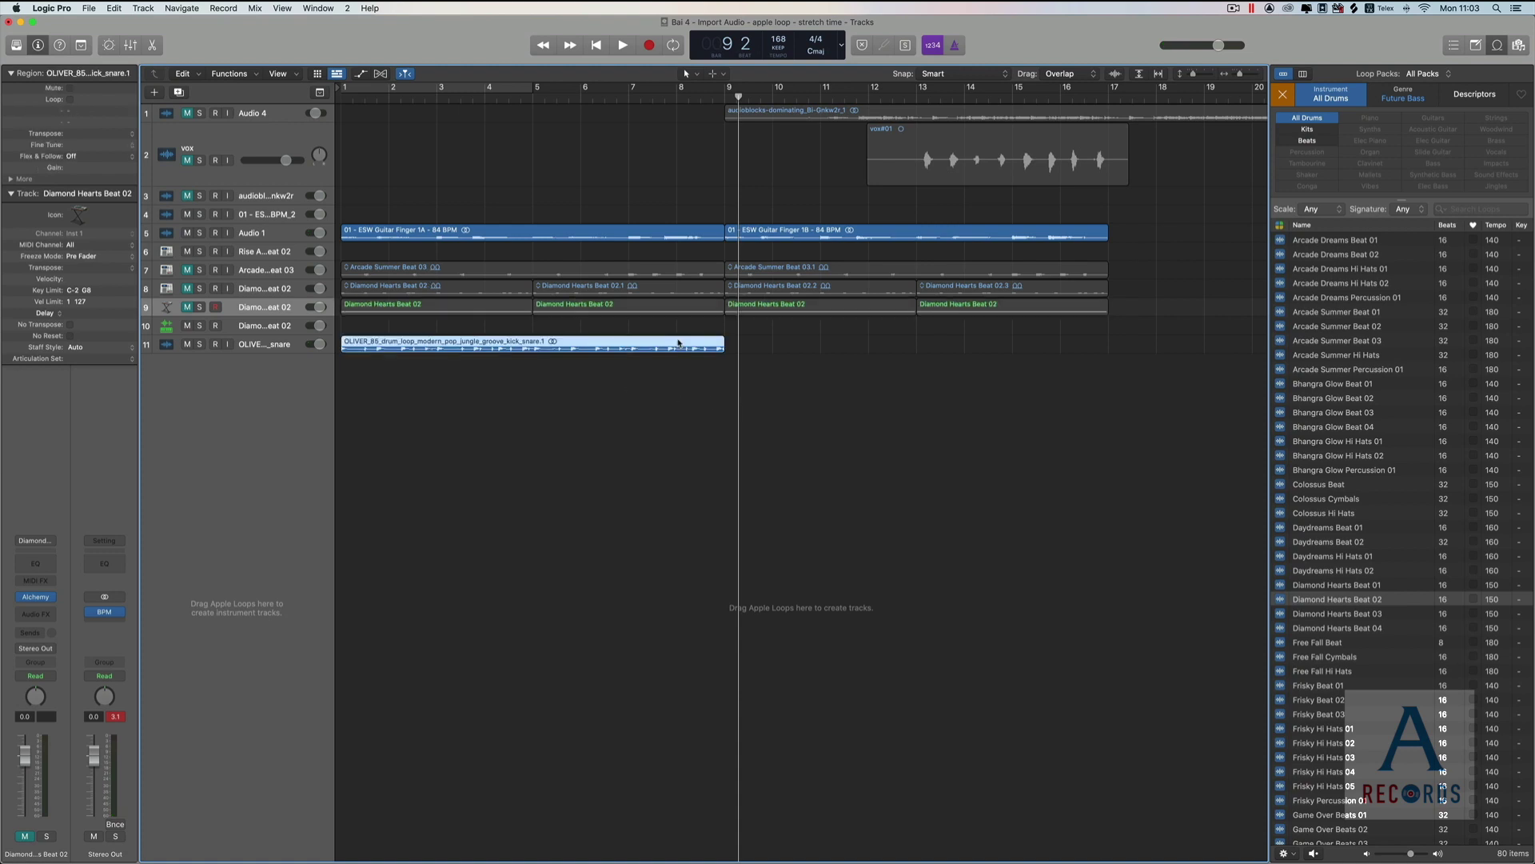
pyautogui.click(383, 352)
pyautogui.press('BackSpace')
pyautogui.press('super+BackSpace')
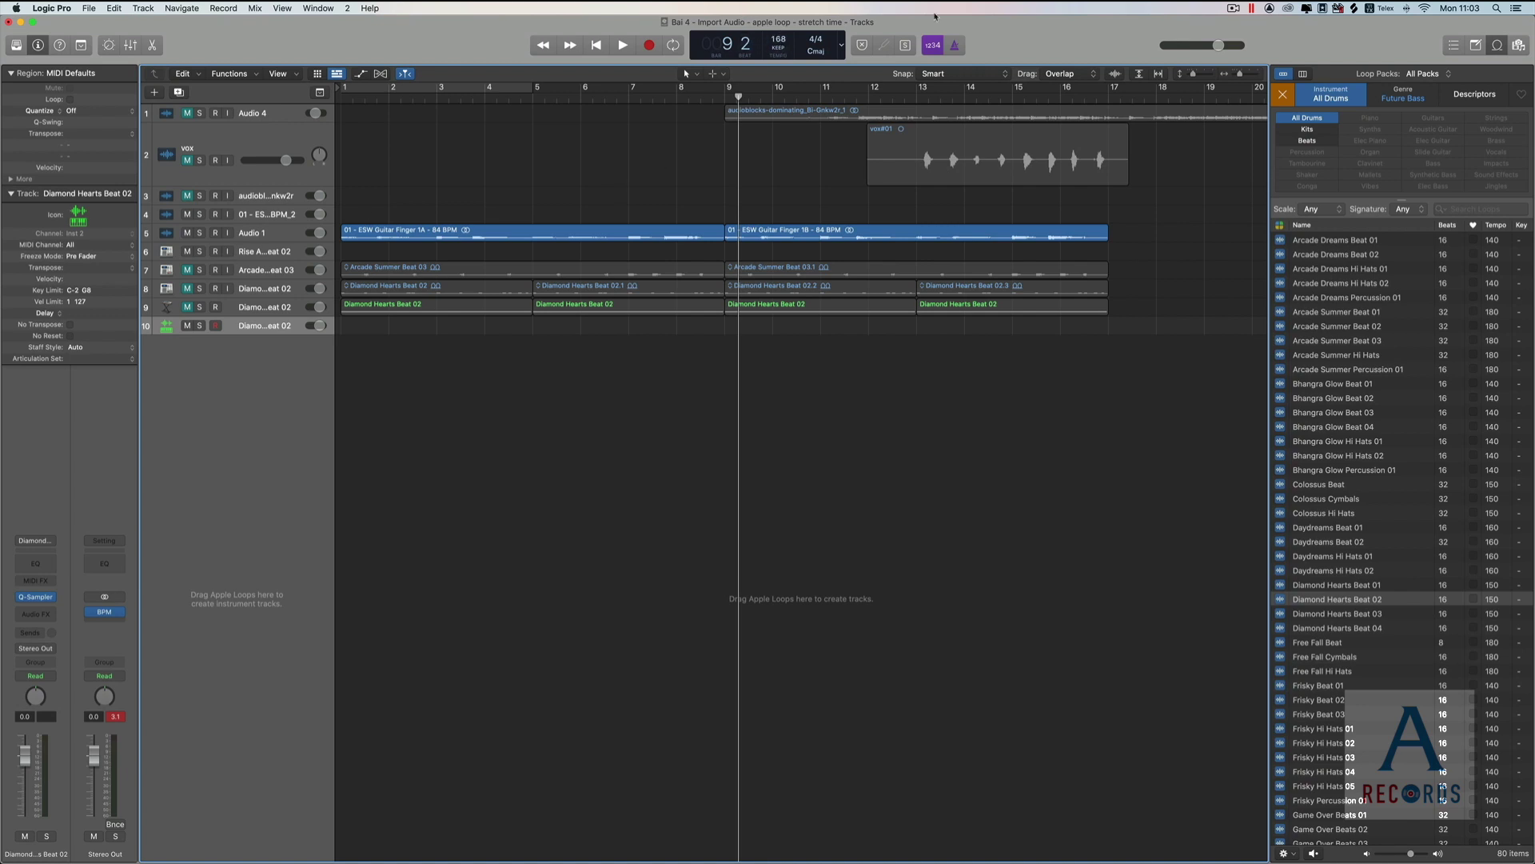
# Set the project tempo to 84 BPM and move the ESW Guitar Finger 1B region to bar 5.
pyautogui.doubleClick(778, 40)
pyautogui.write('84')
pyautogui.press('Return')
pyautogui.moveTo(794, 237); pyautogui.dragTo(602, 242)
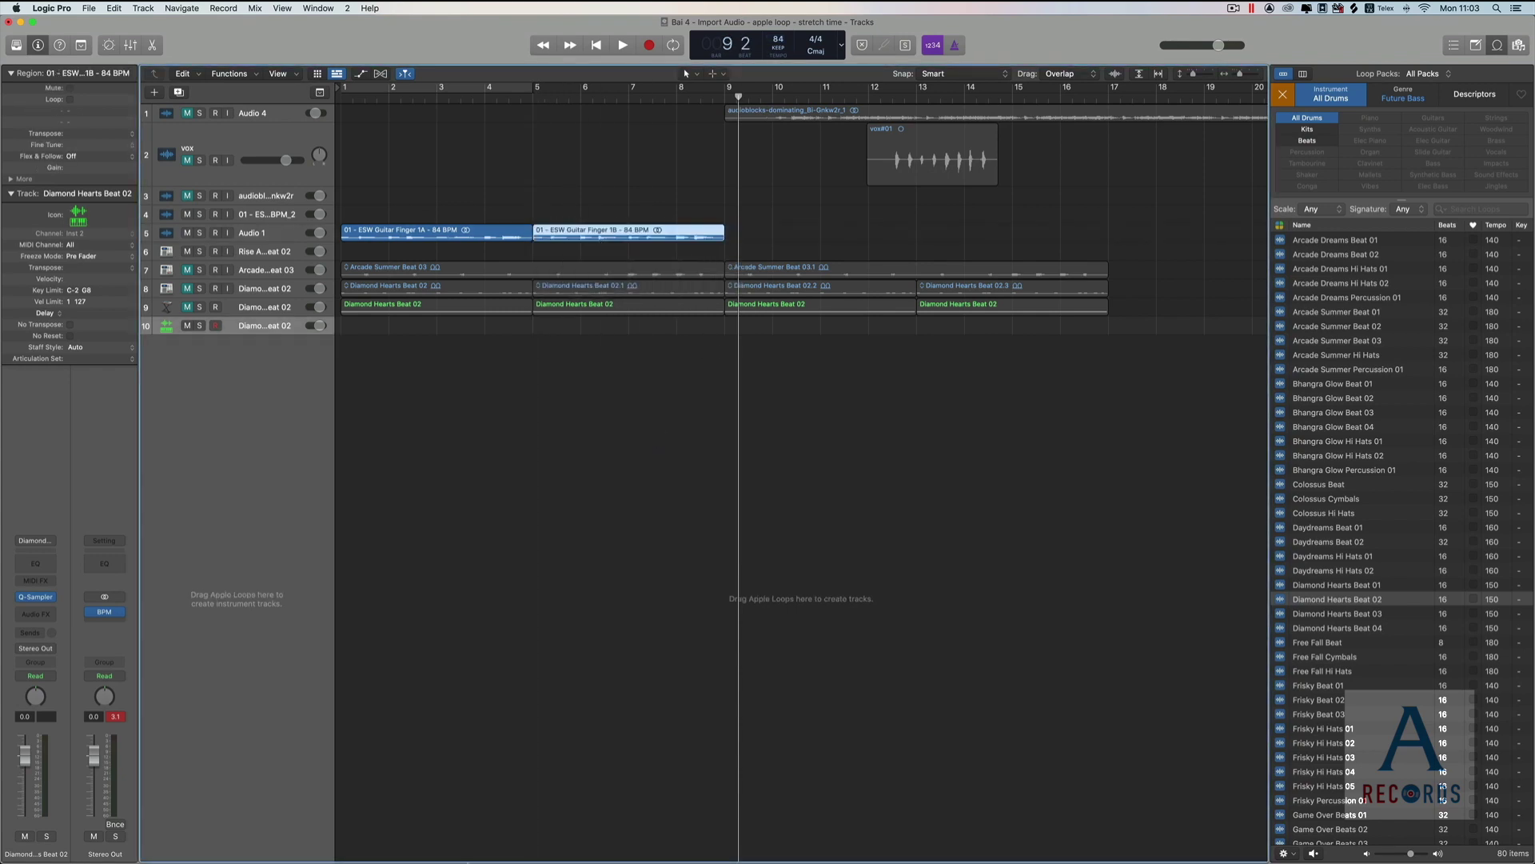
# Add the OLIVER_85 jungle groove loop from Splice at bar 1 on a new track and time-stretch it to end at bar 5.
pyautogui.moveTo(464, 856)
pyautogui.click(549, 842)
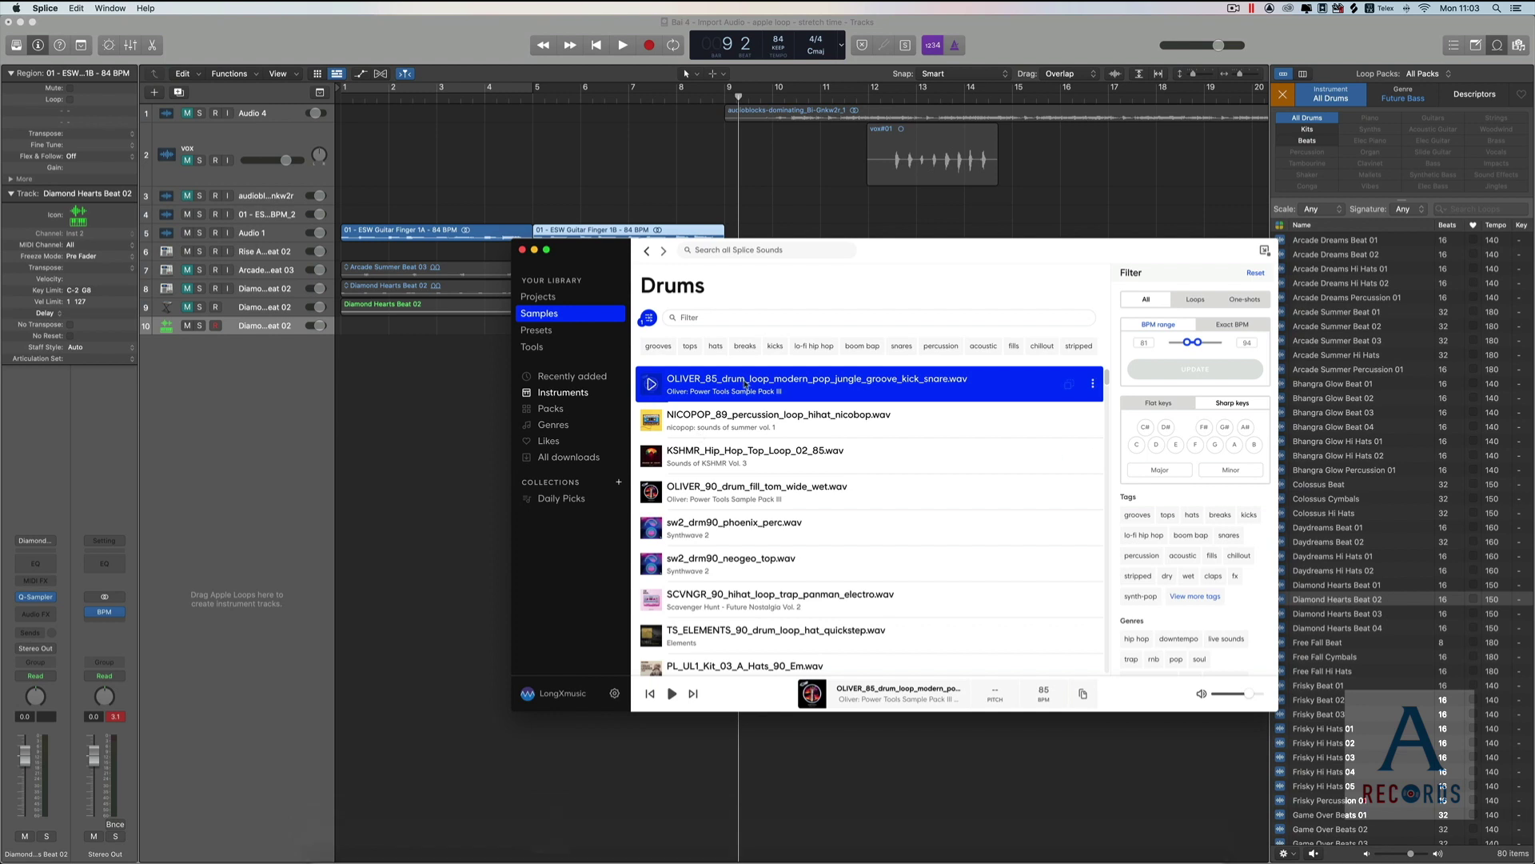
pyautogui.click(349, 392)
pyautogui.moveTo(349, 392); pyautogui.dragTo(403, 384)
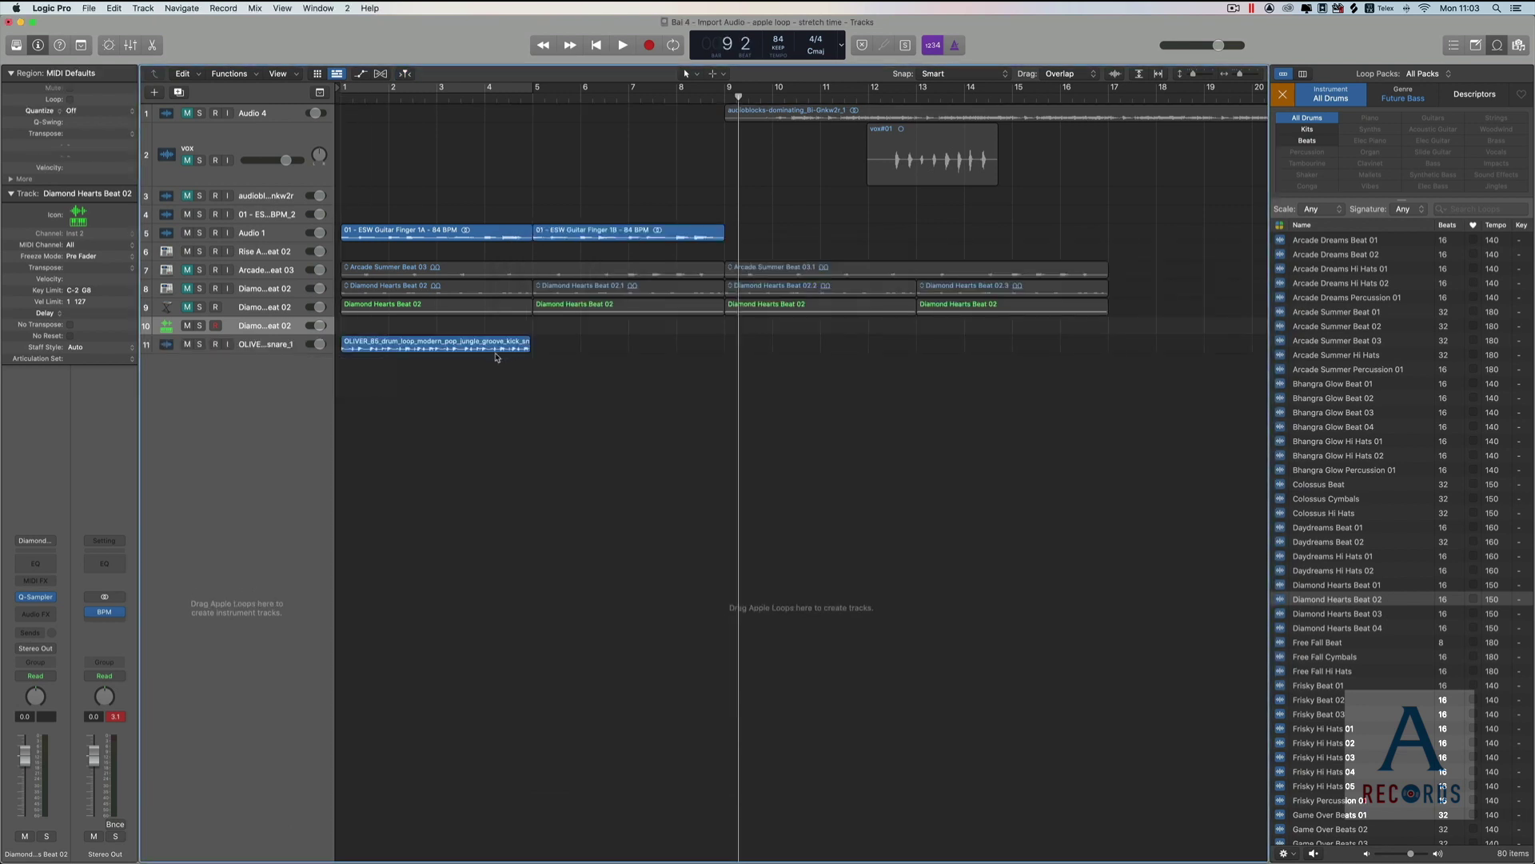
pyautogui.moveTo(527, 351); pyautogui.dragTo(529, 352)
# Play the project from the beginning to check the OLIVER_85 loop against the guitar at the 84 BPM tempo.
pyautogui.press('Return')
pyautogui.press('space')
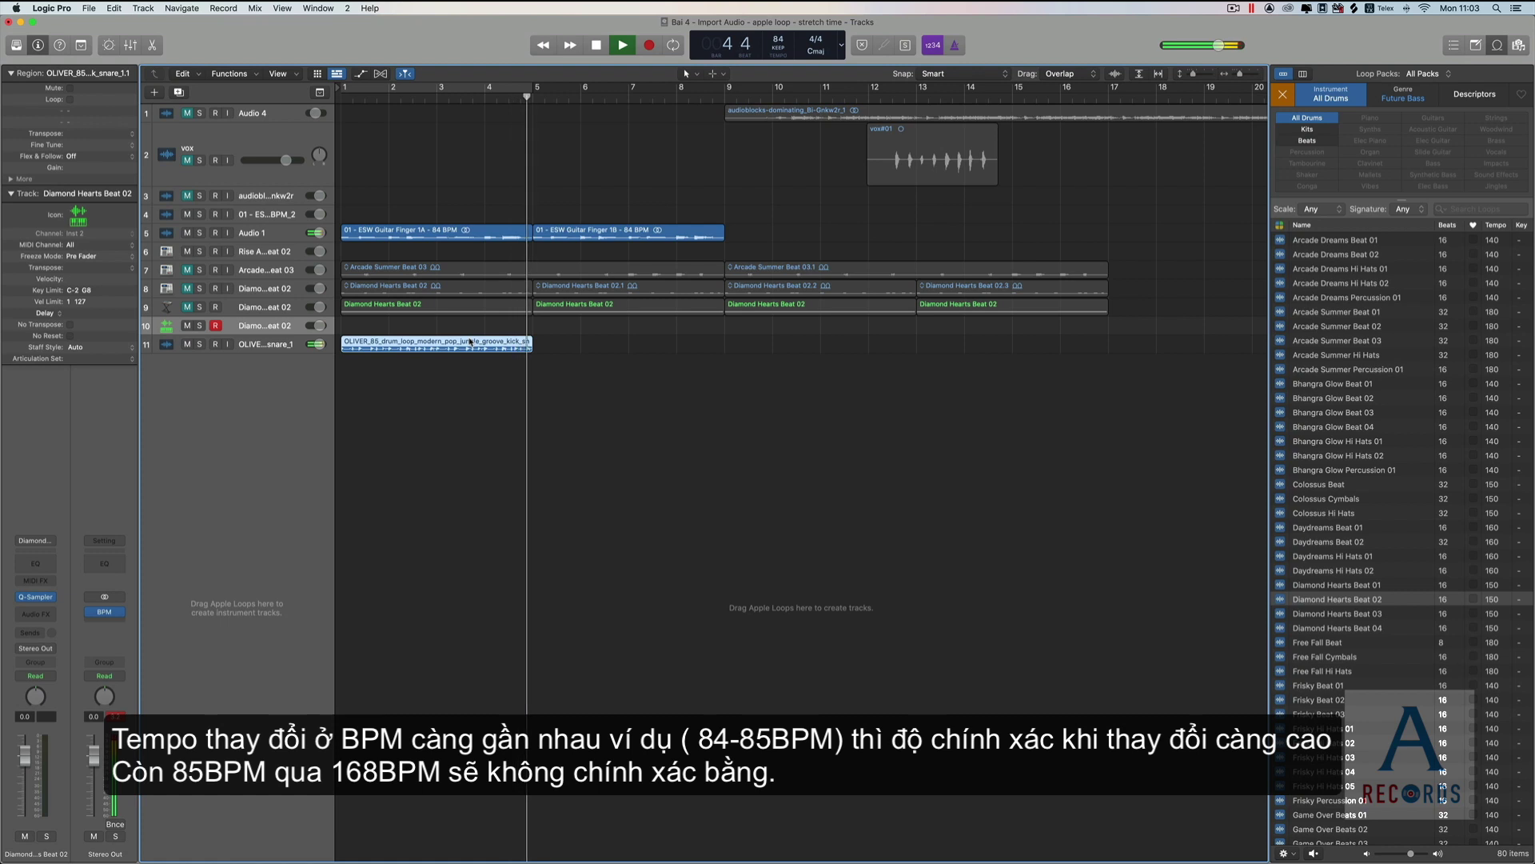
pyautogui.press('space')
pyautogui.click(579, 394)
pyautogui.click(503, 350)
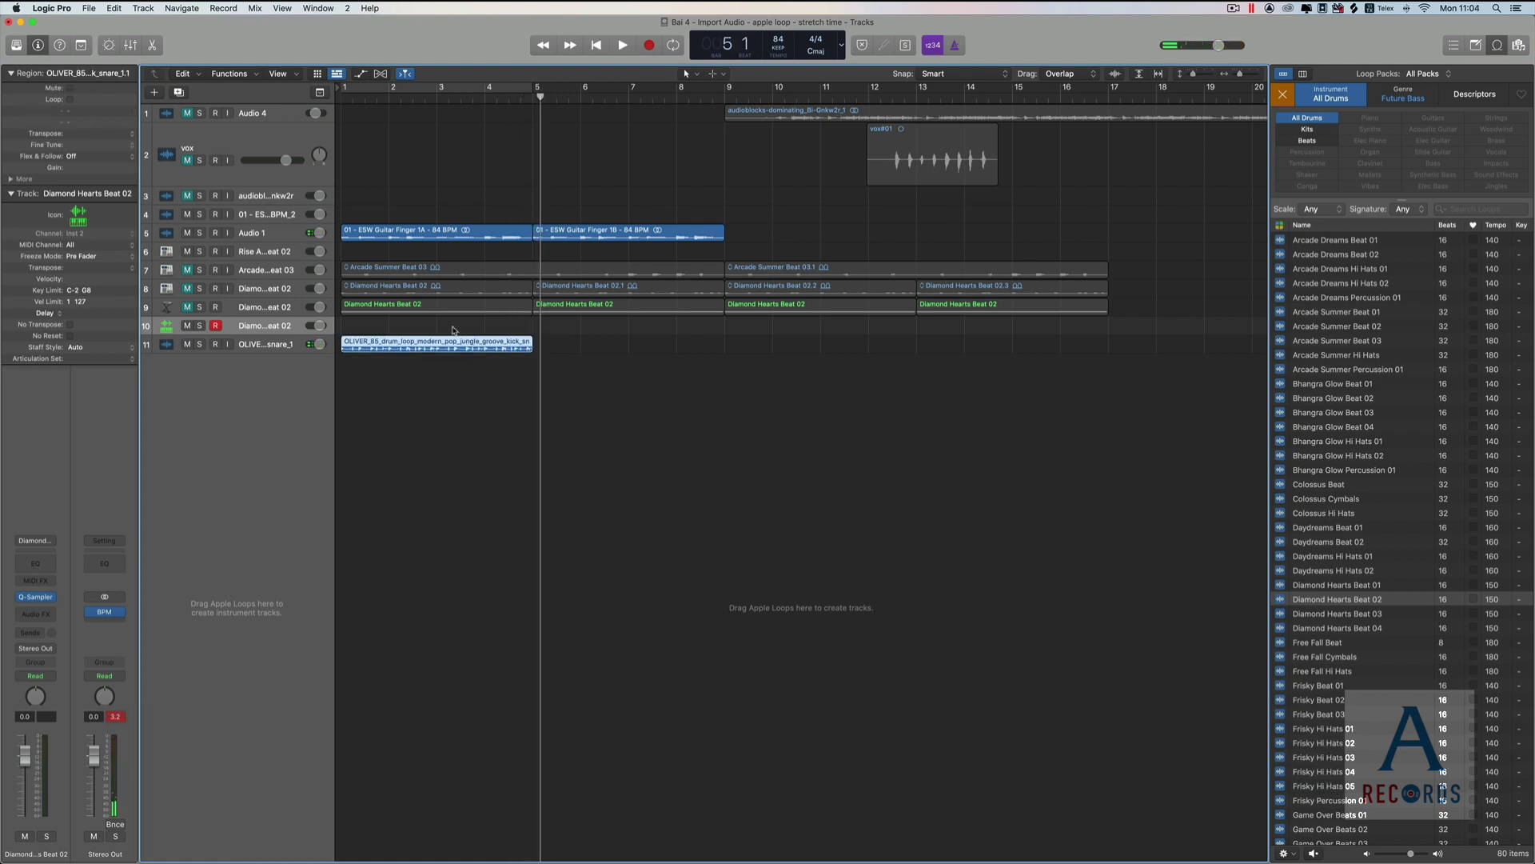
# Reorder the tracks so the Audio 1 guitar track sits directly above the OLIVER_85 track at the end of the track list.
pyautogui.moveTo(288, 281); pyautogui.dragTo(464, 346)
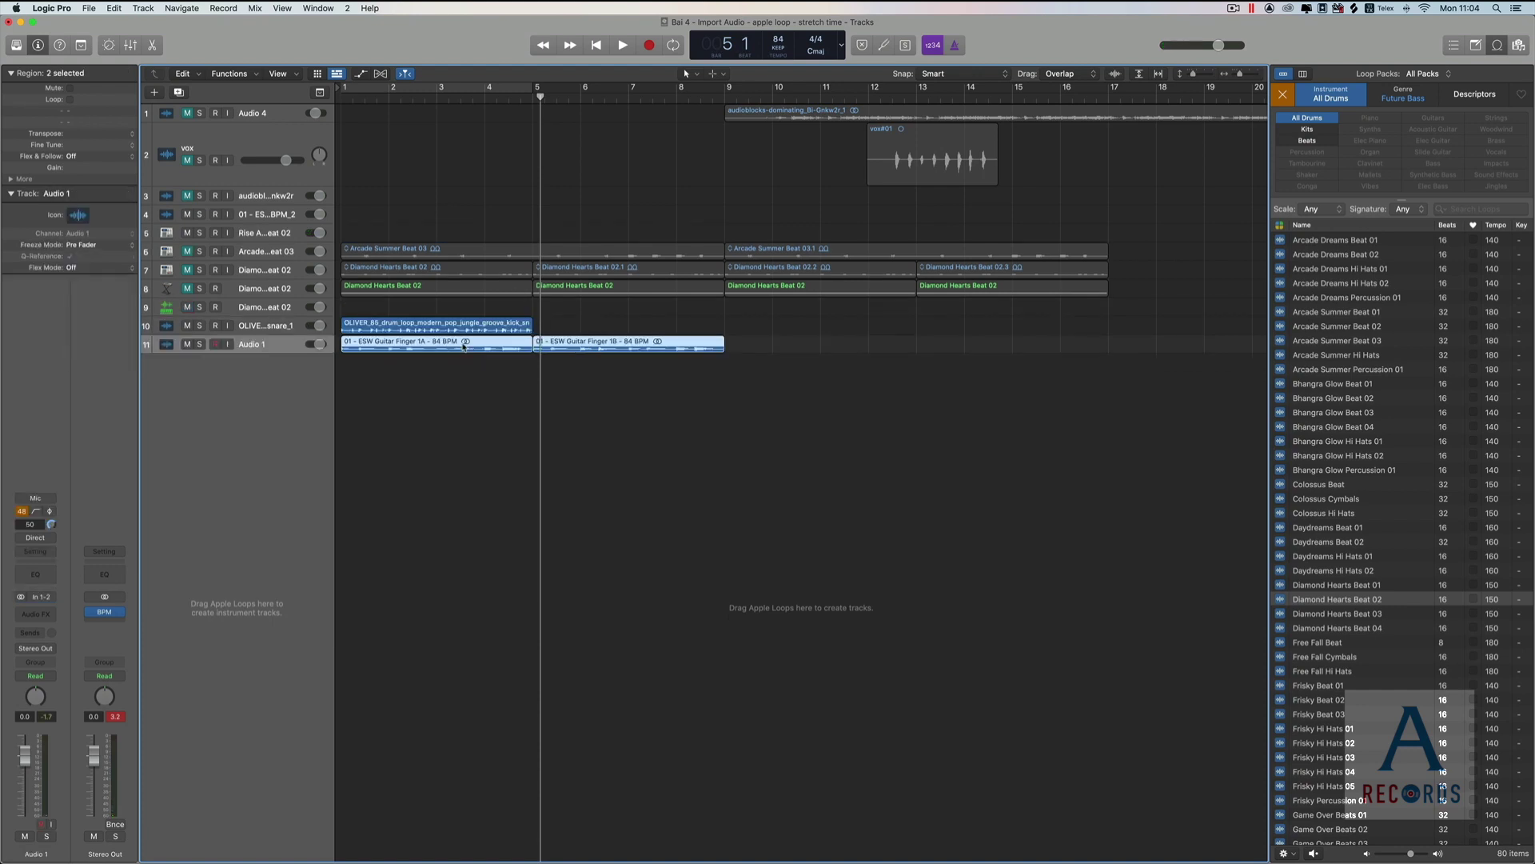
pyautogui.moveTo(284, 328)
pyautogui.mouseDown()
pyautogui.moveTo(287, 372)
pyautogui.moveTo(286, 351)
pyautogui.mouseUp()
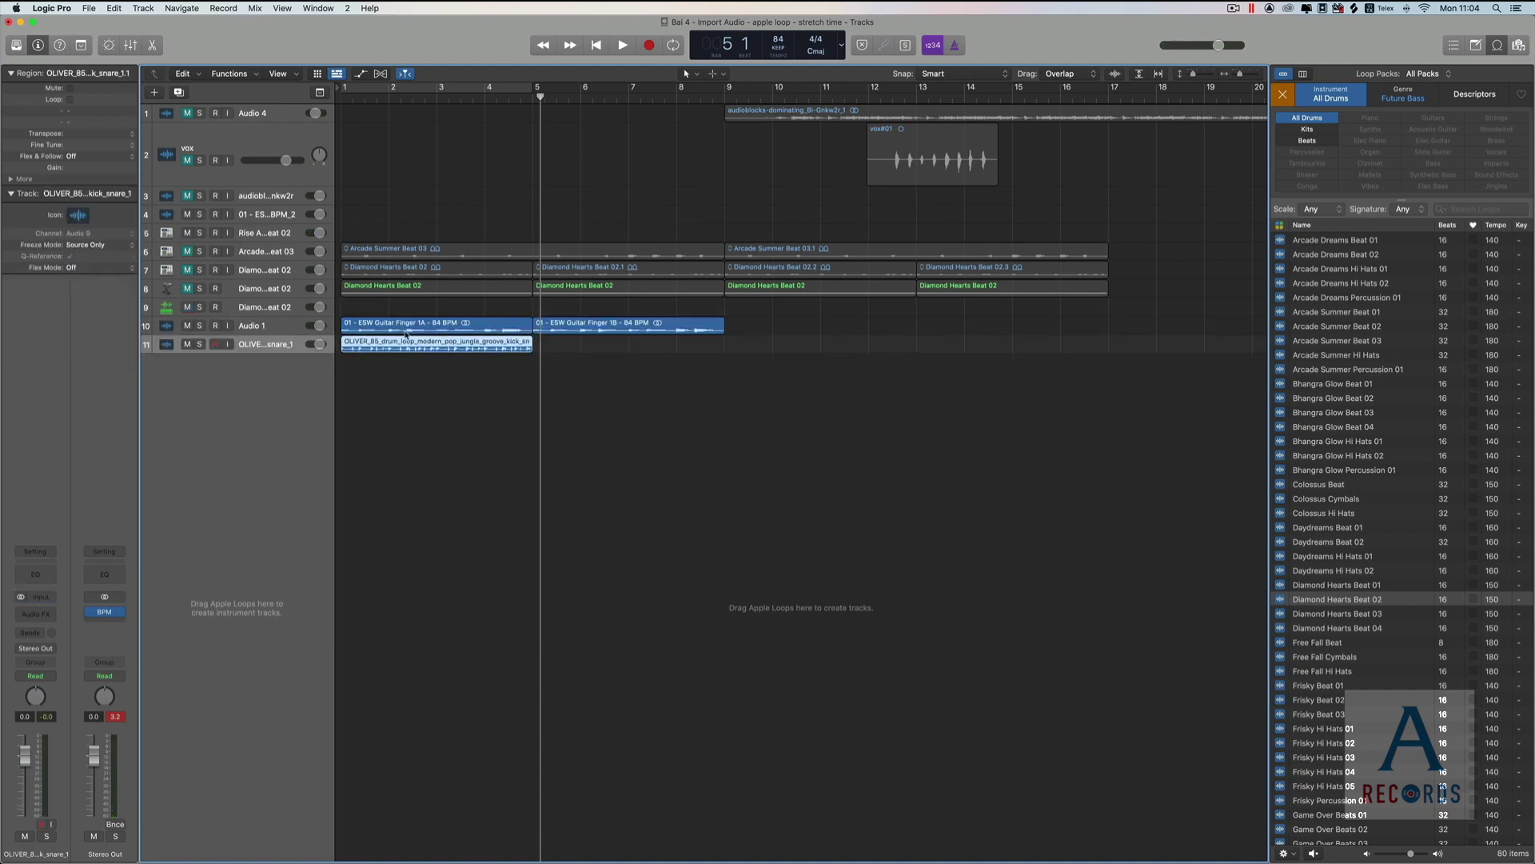
pyautogui.click(450, 331)
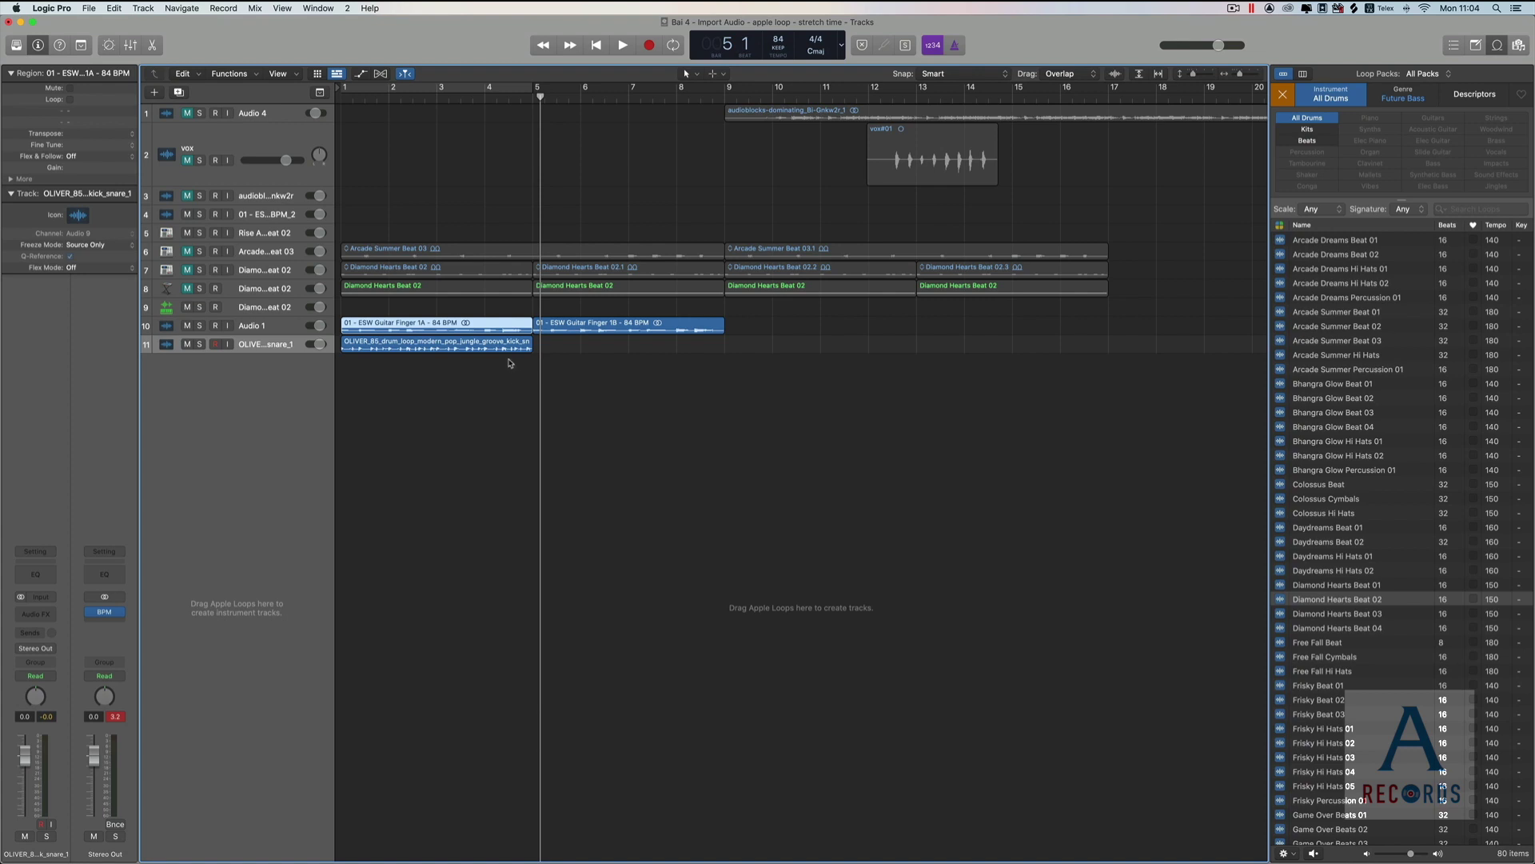
pyautogui.click(572, 373)
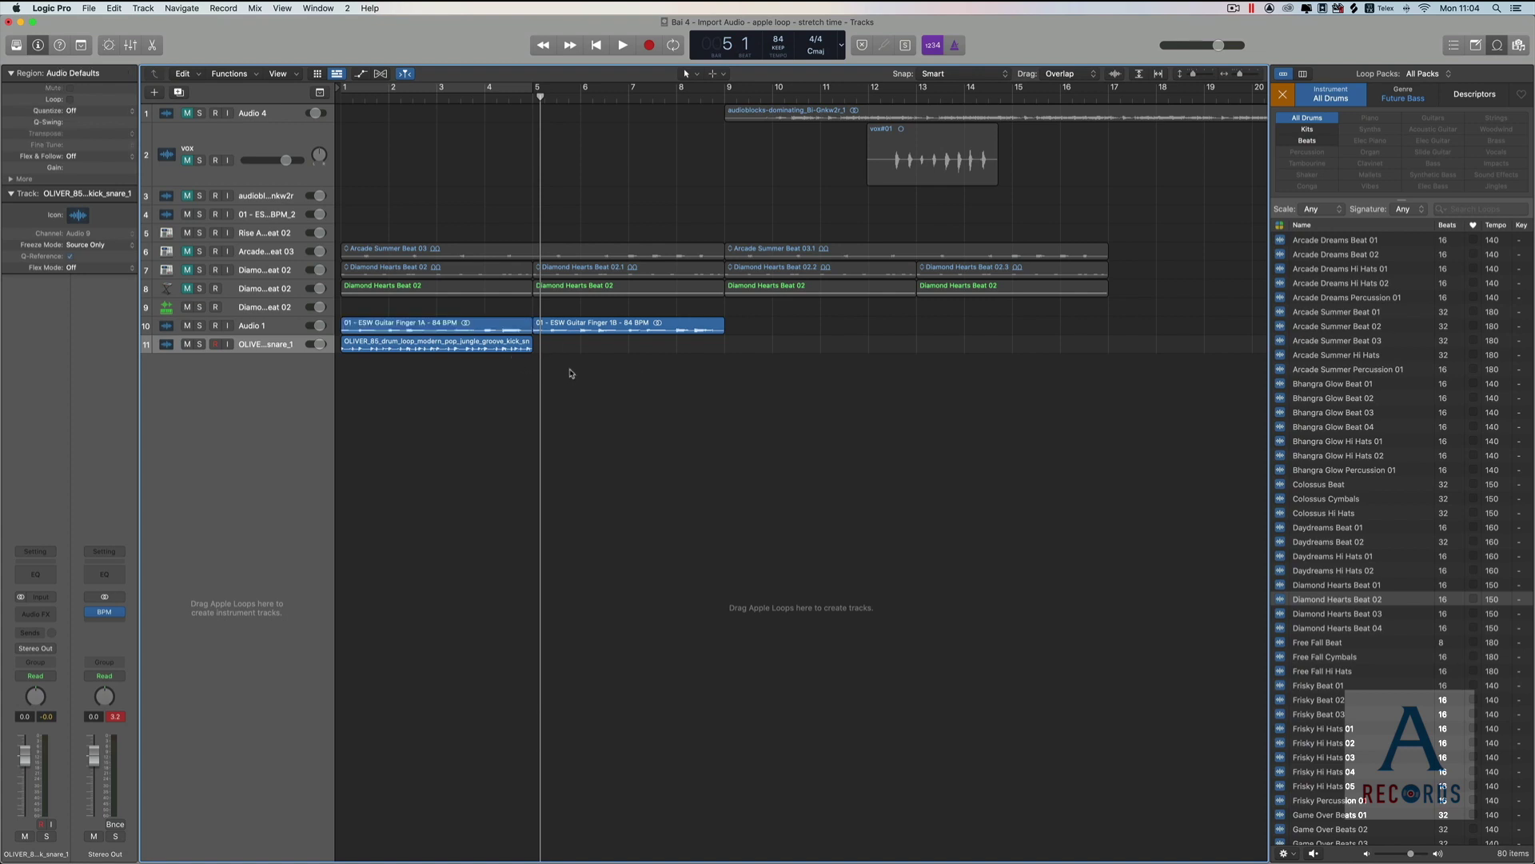
# Set the Smart Tempo project setting for Flex & Follow on imported audio files to On.
pyautogui.click(780, 50)
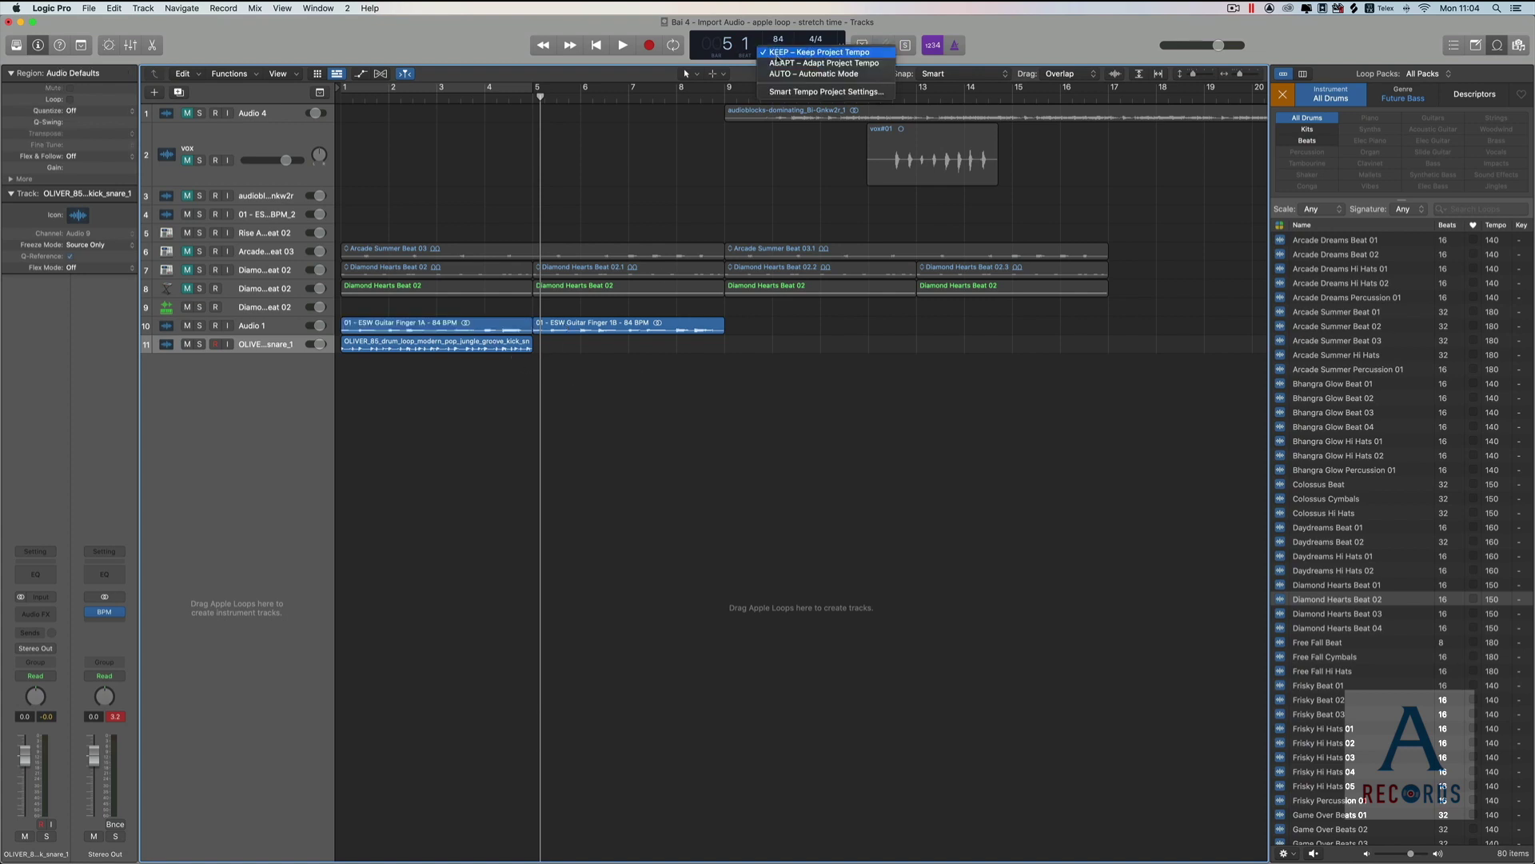
pyautogui.click(815, 92)
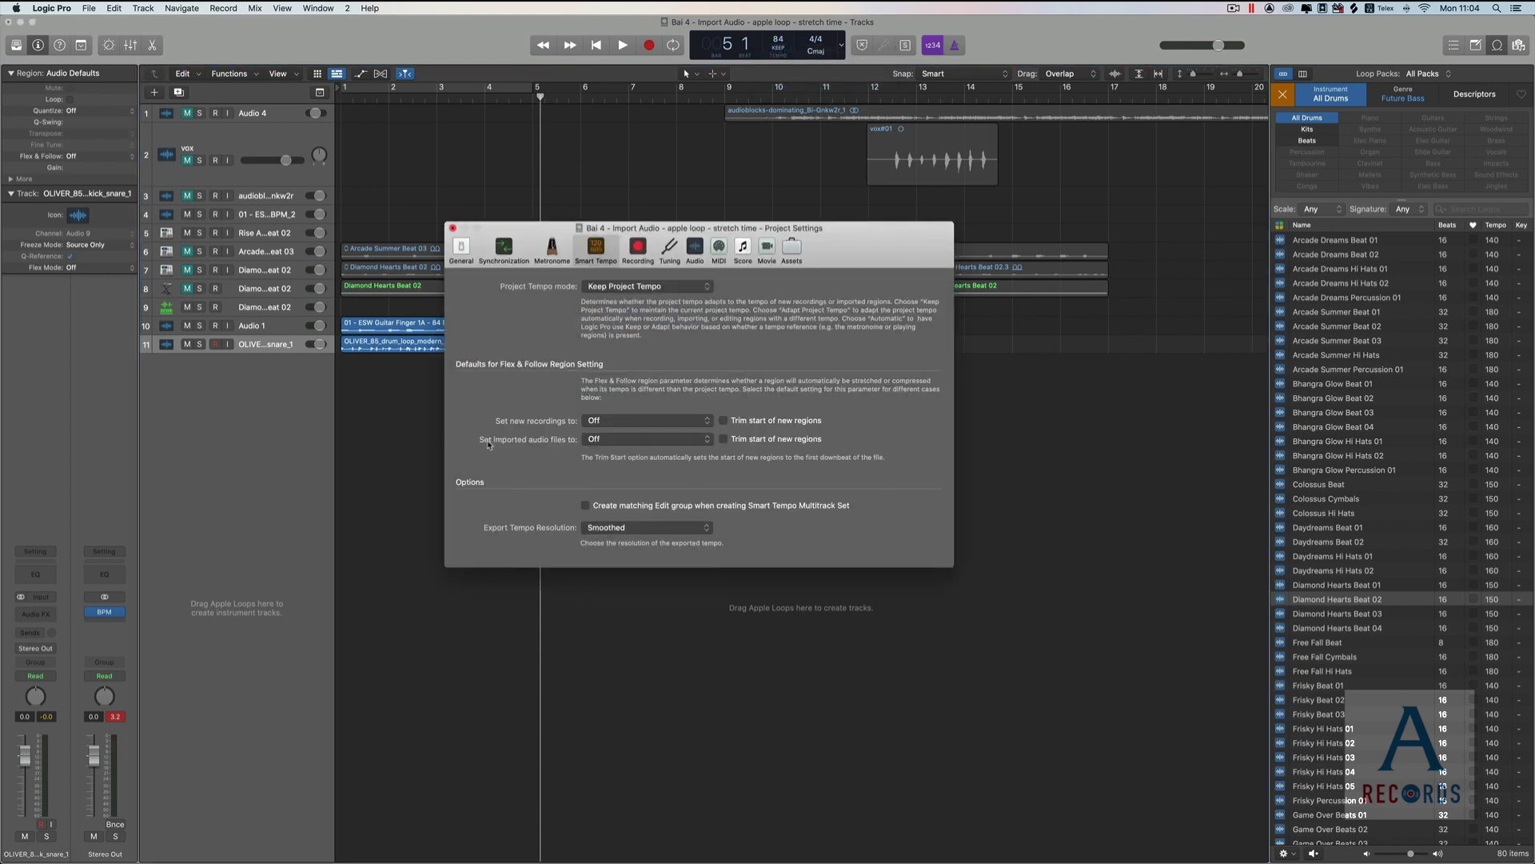
pyautogui.click(628, 440)
pyautogui.click(625, 449)
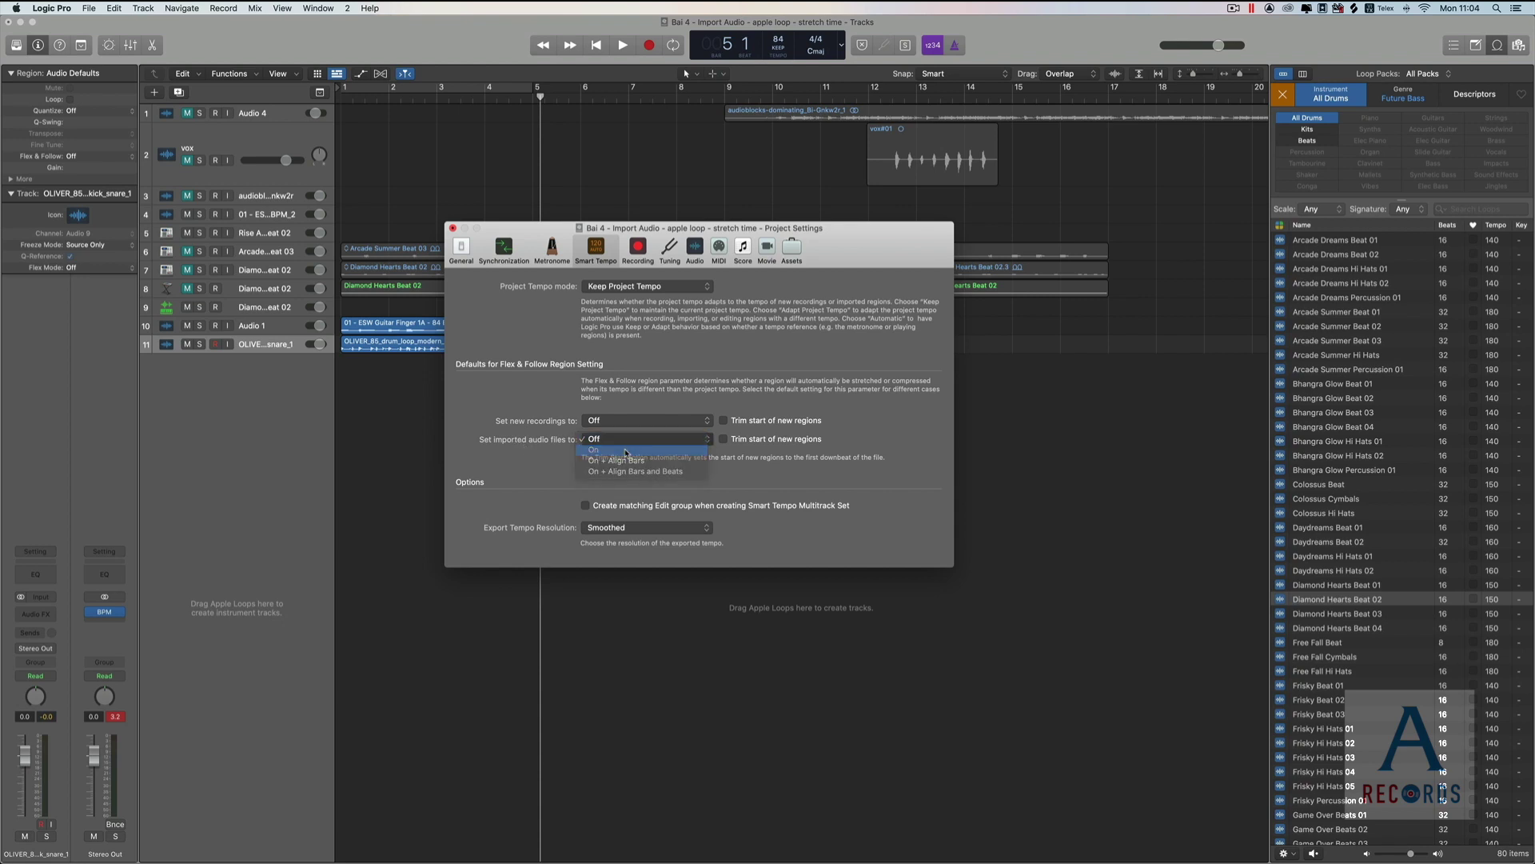
pyautogui.click(454, 229)
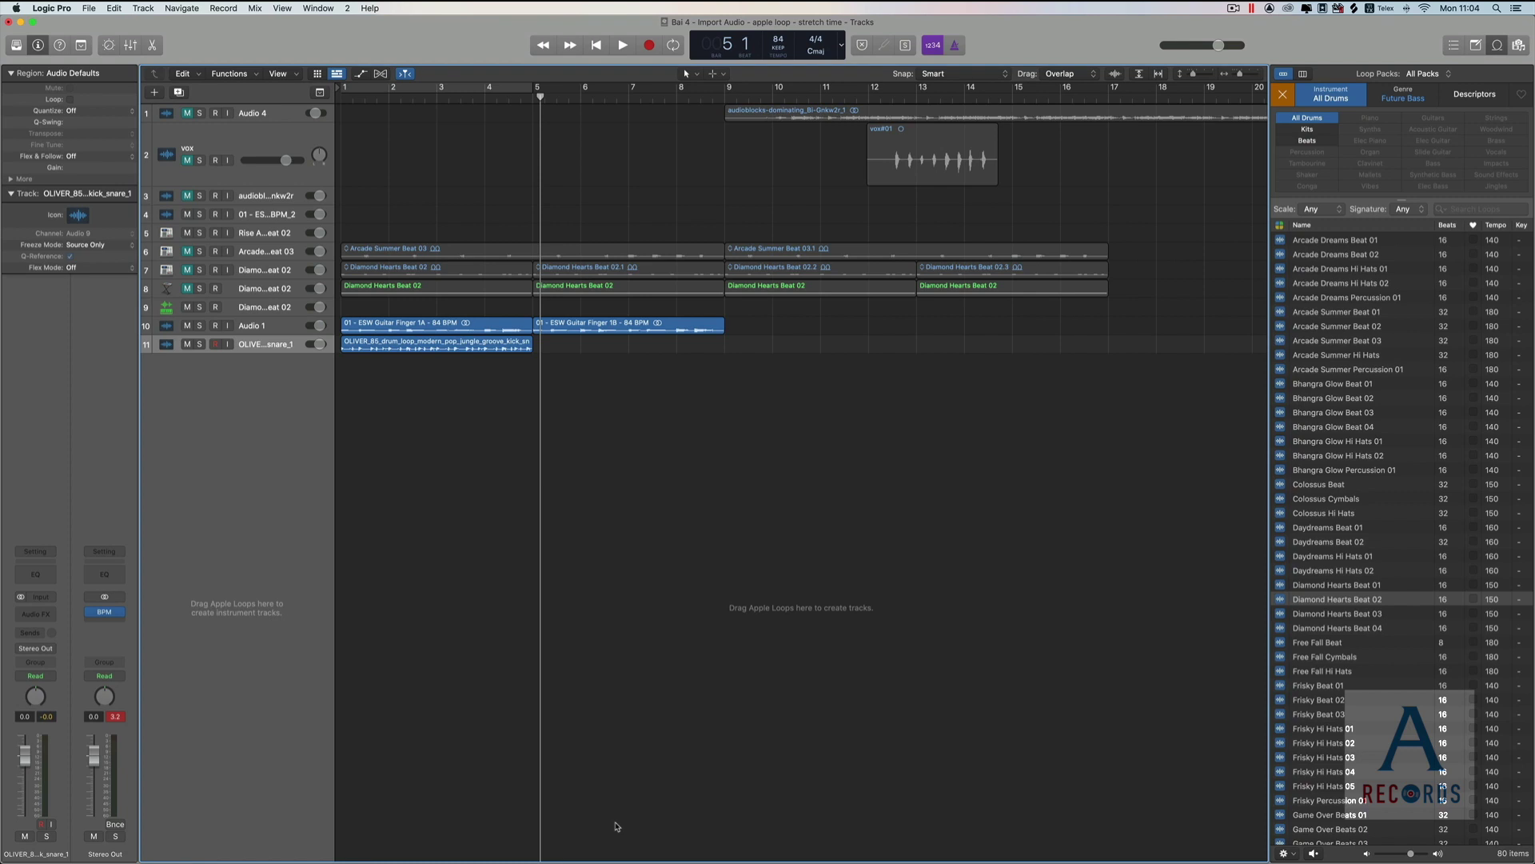
# Add the OLIVER_85 loop from Splice again at bar 5 on a new track, declining to show the Smart Tempo Editor.
pyautogui.click(556, 856)
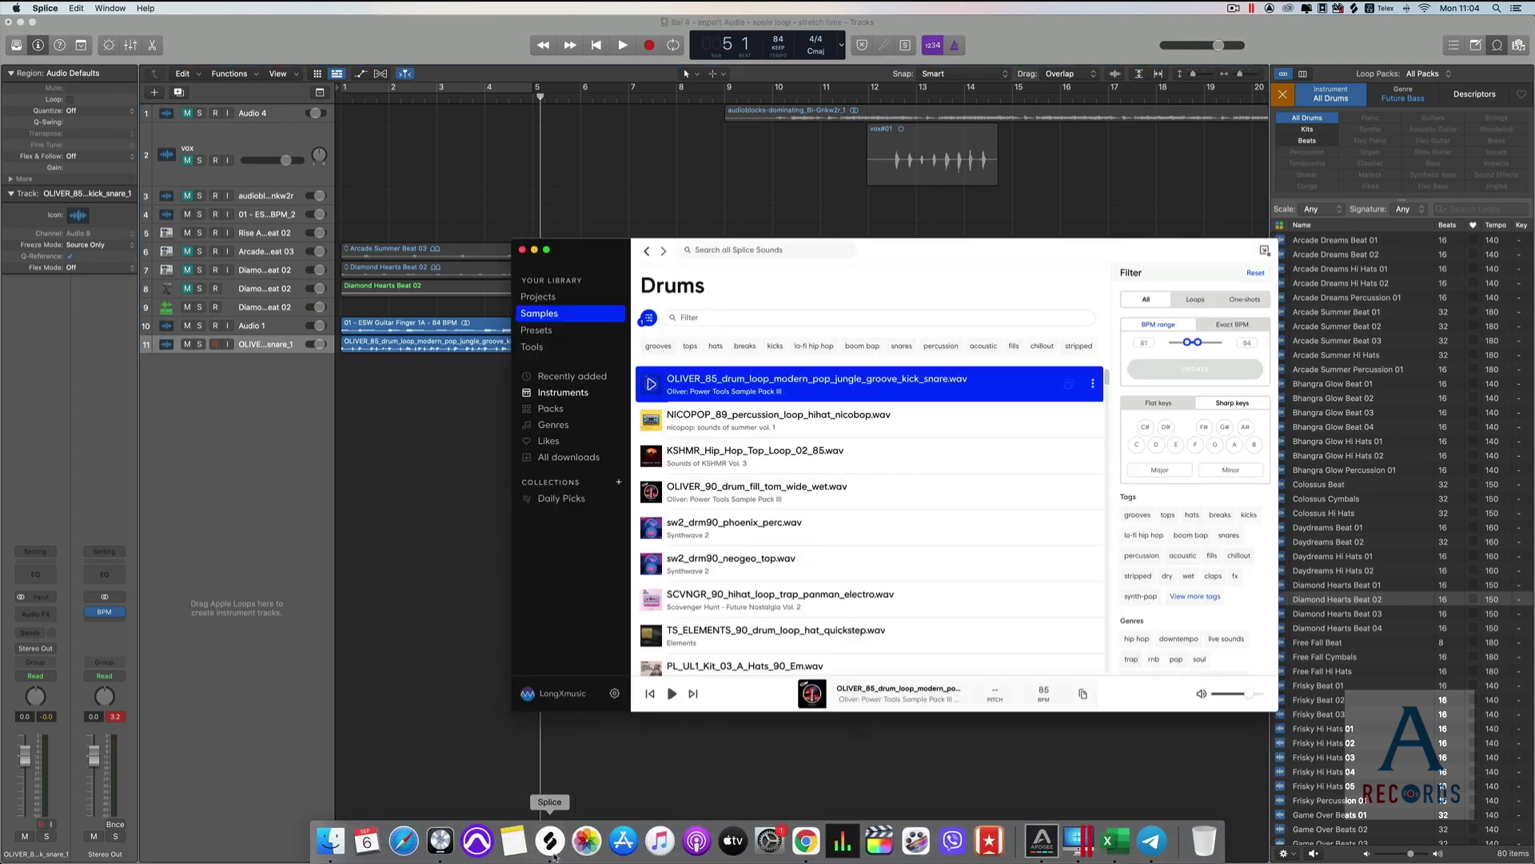
pyautogui.moveTo(941, 252); pyautogui.dragTo(1109, 208)
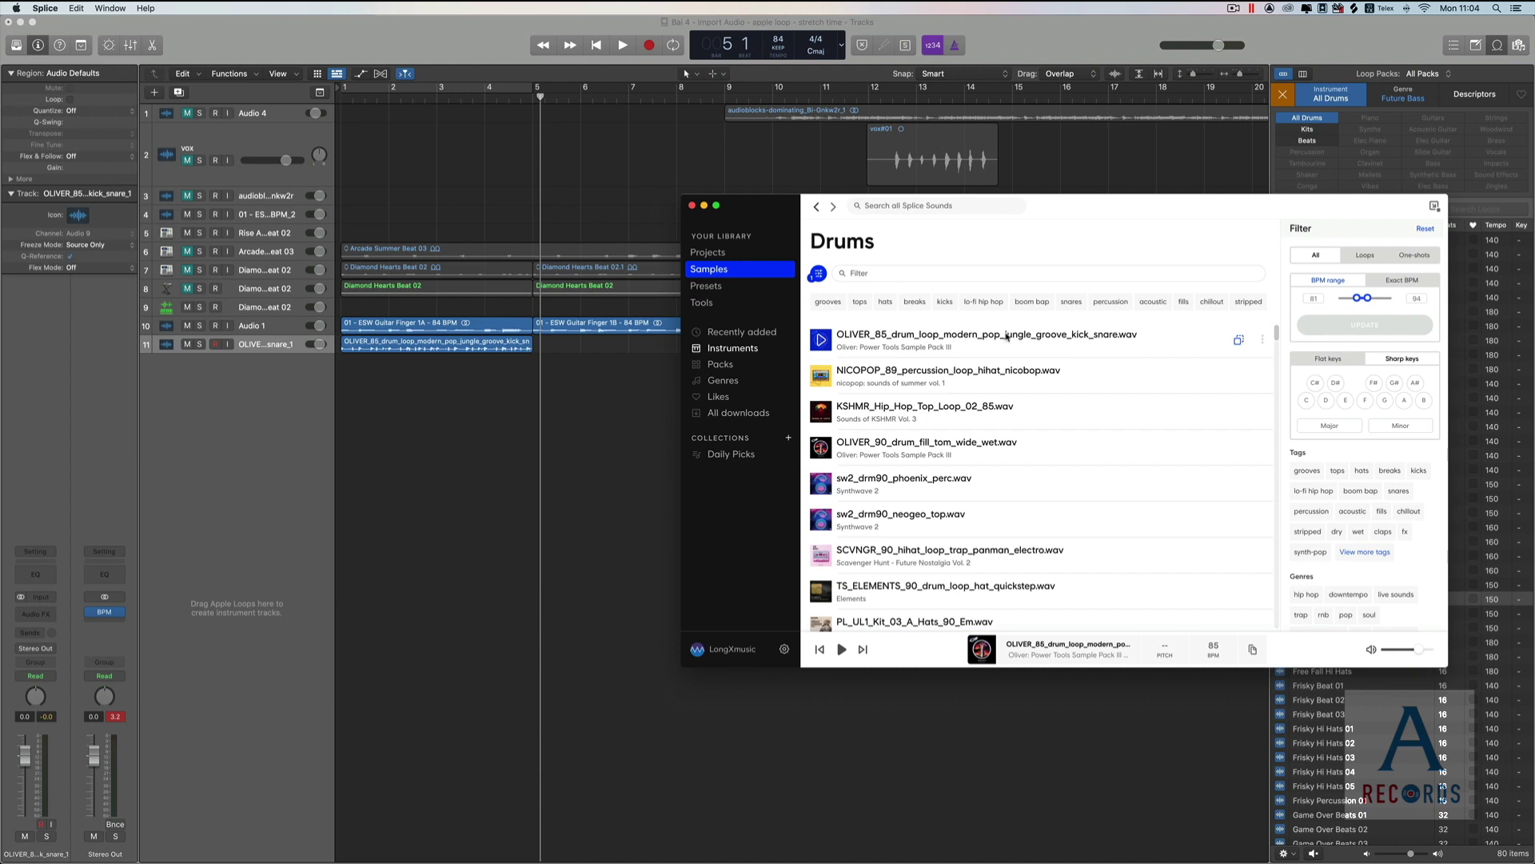
pyautogui.moveTo(1006, 336); pyautogui.dragTo(534, 425)
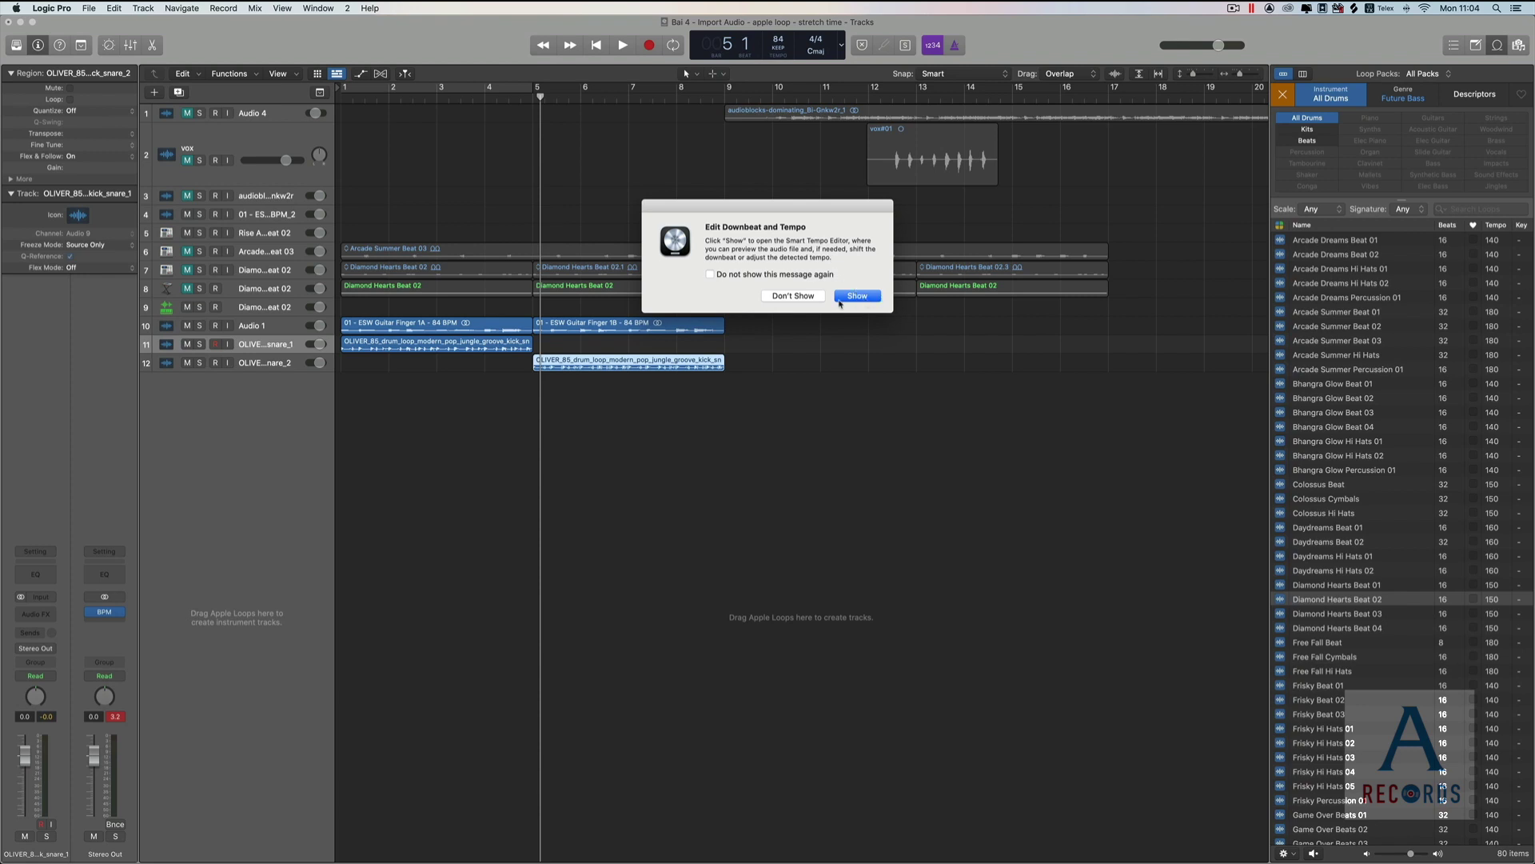
pyautogui.click(809, 296)
pyautogui.click(628, 382)
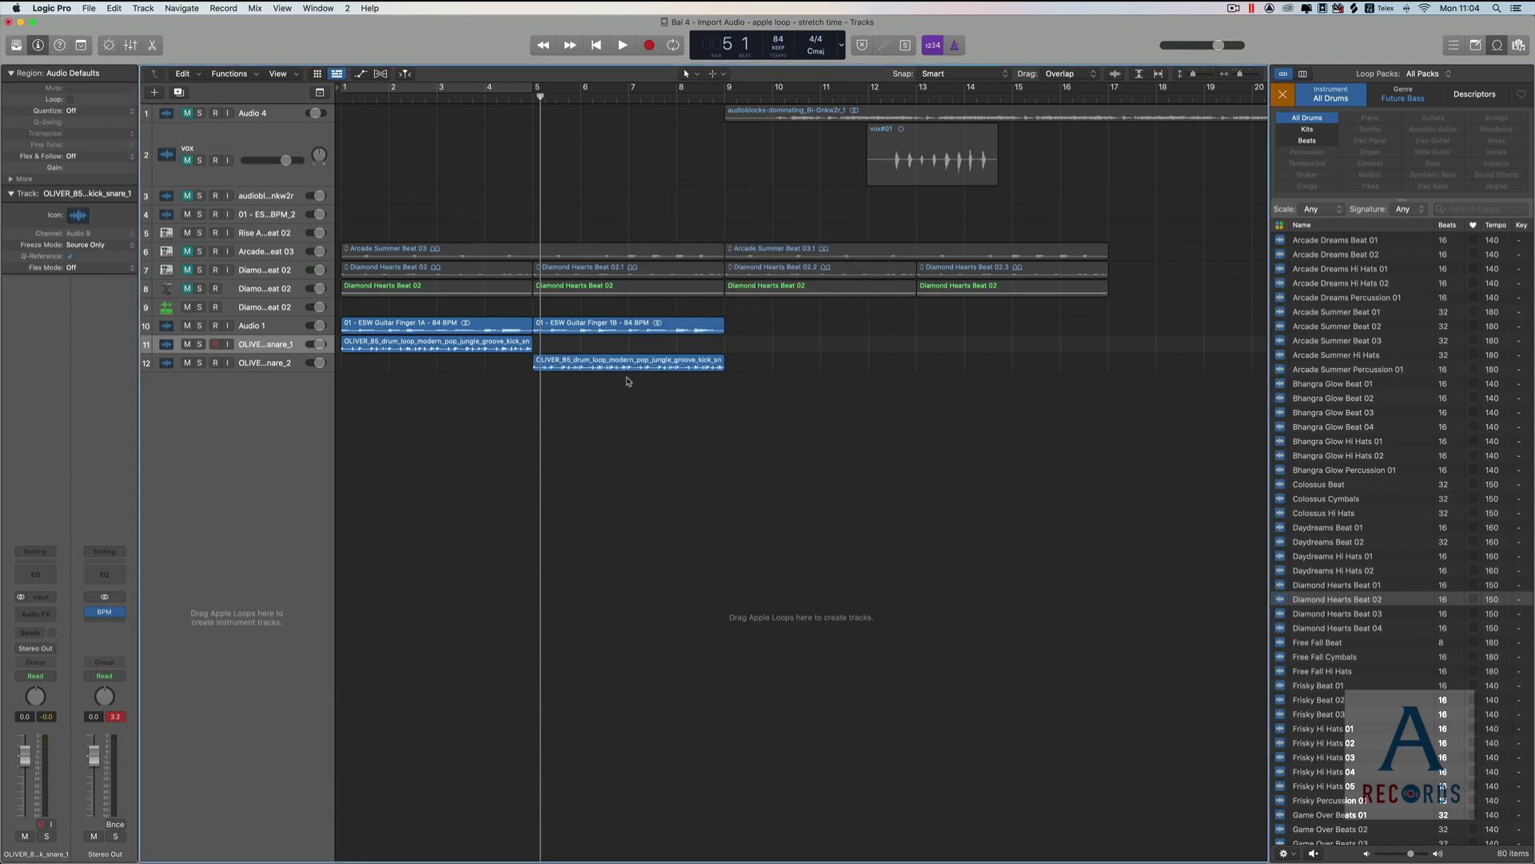
# Inspect the bar 5 OLIVER_85 region in the Smart Tempo, File and Track editors, and close the editor.
pyautogui.doubleClick(644, 360)
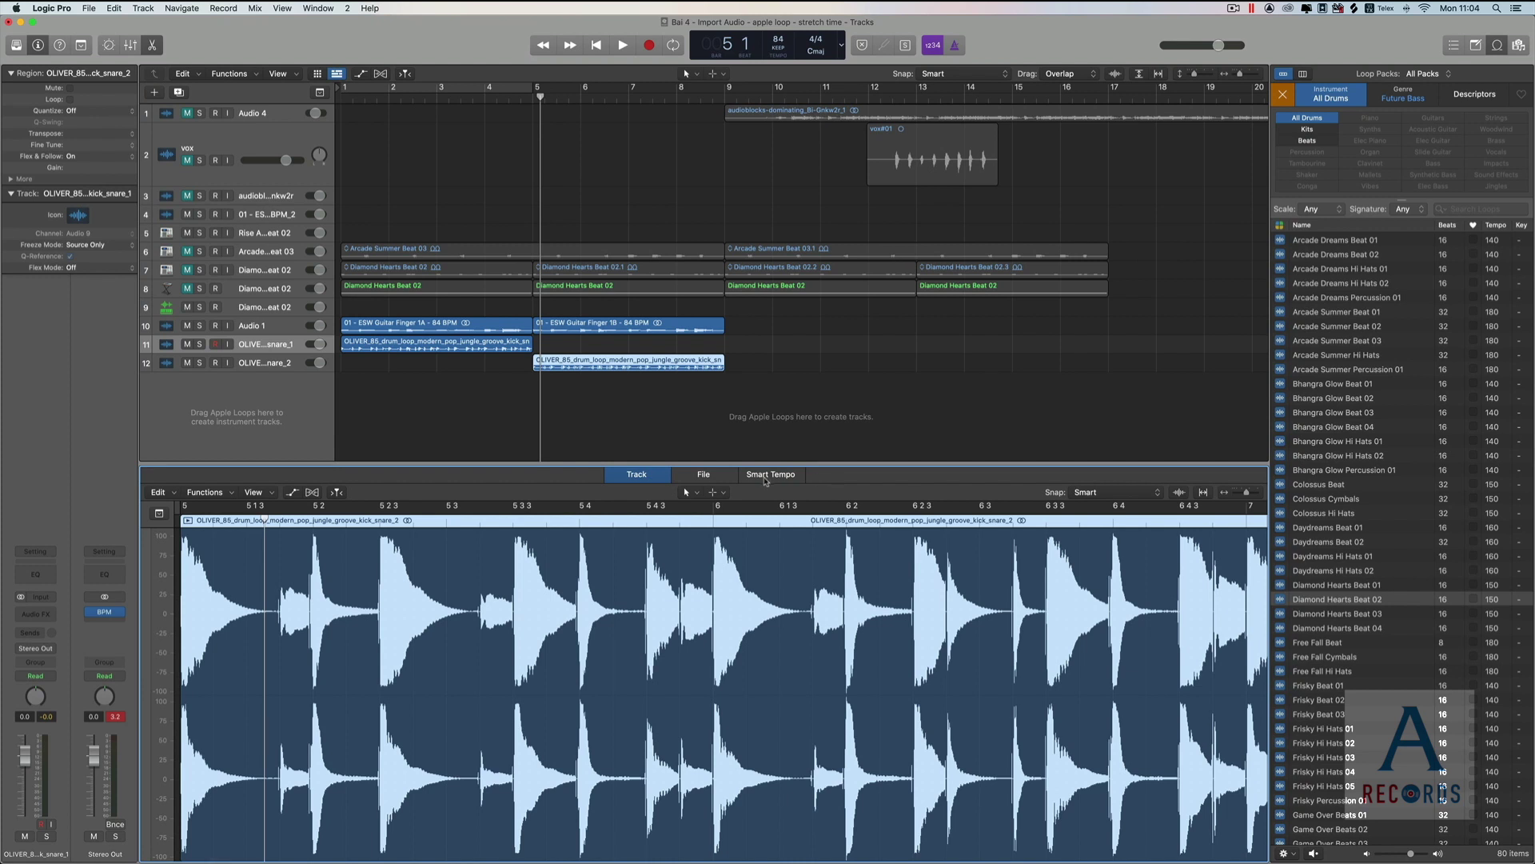
pyautogui.click(771, 474)
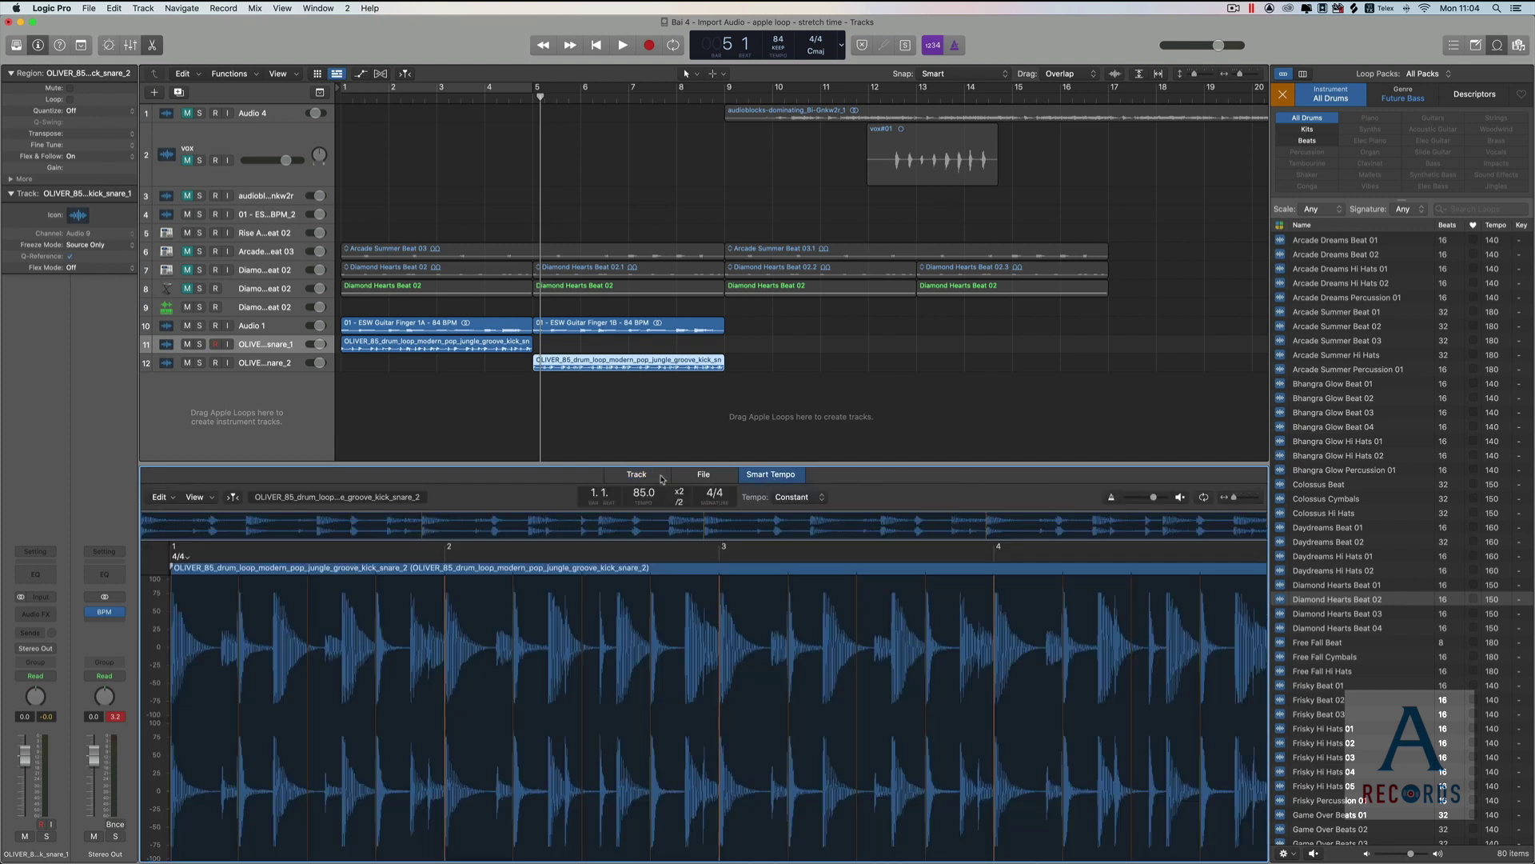
pyautogui.click(710, 474)
pyautogui.click(662, 474)
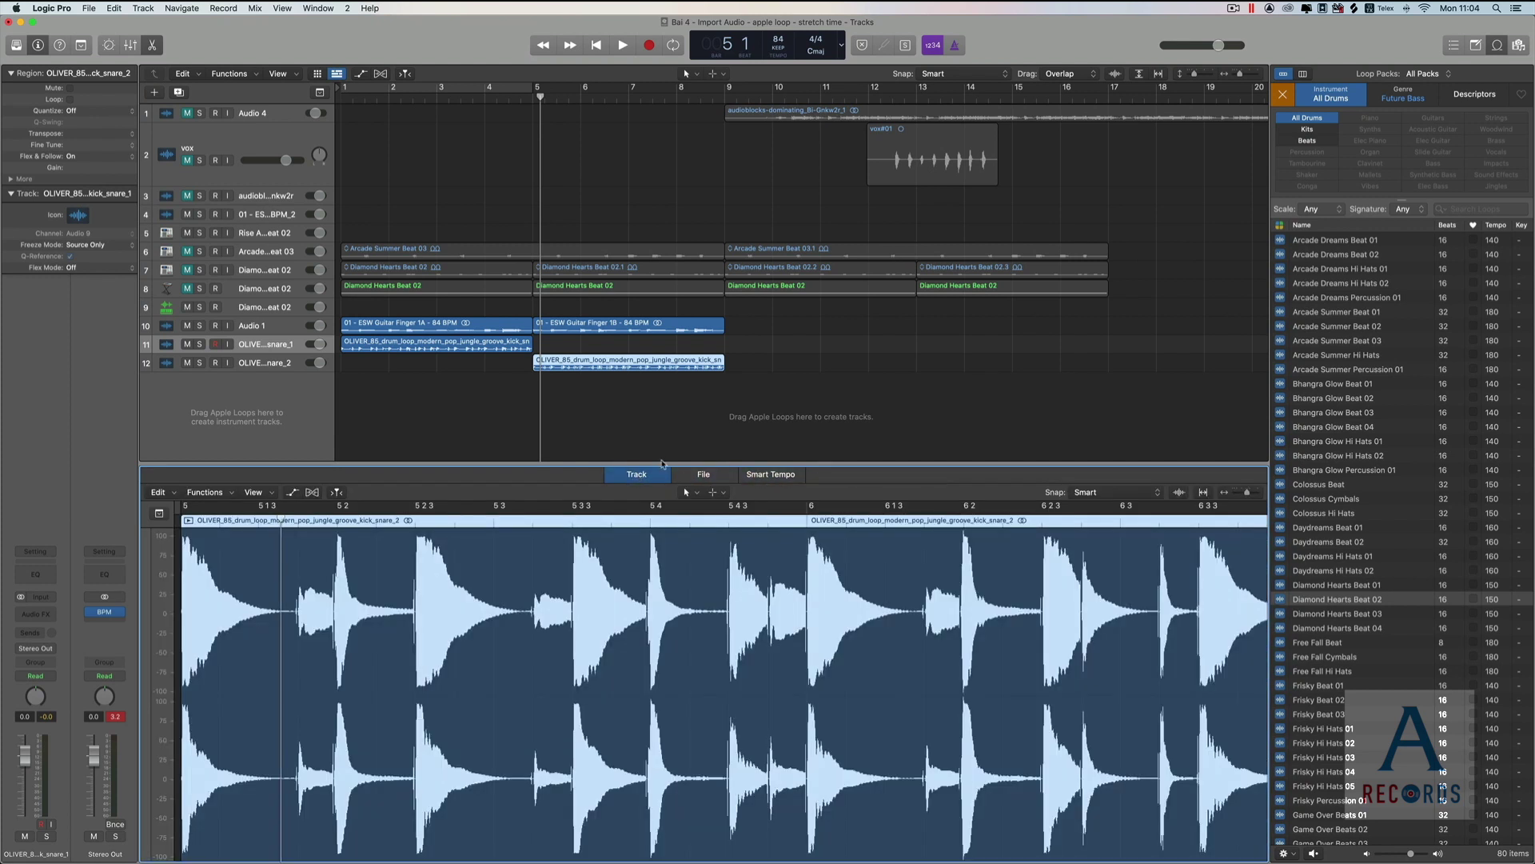
pyautogui.click(665, 426)
pyautogui.press('e')
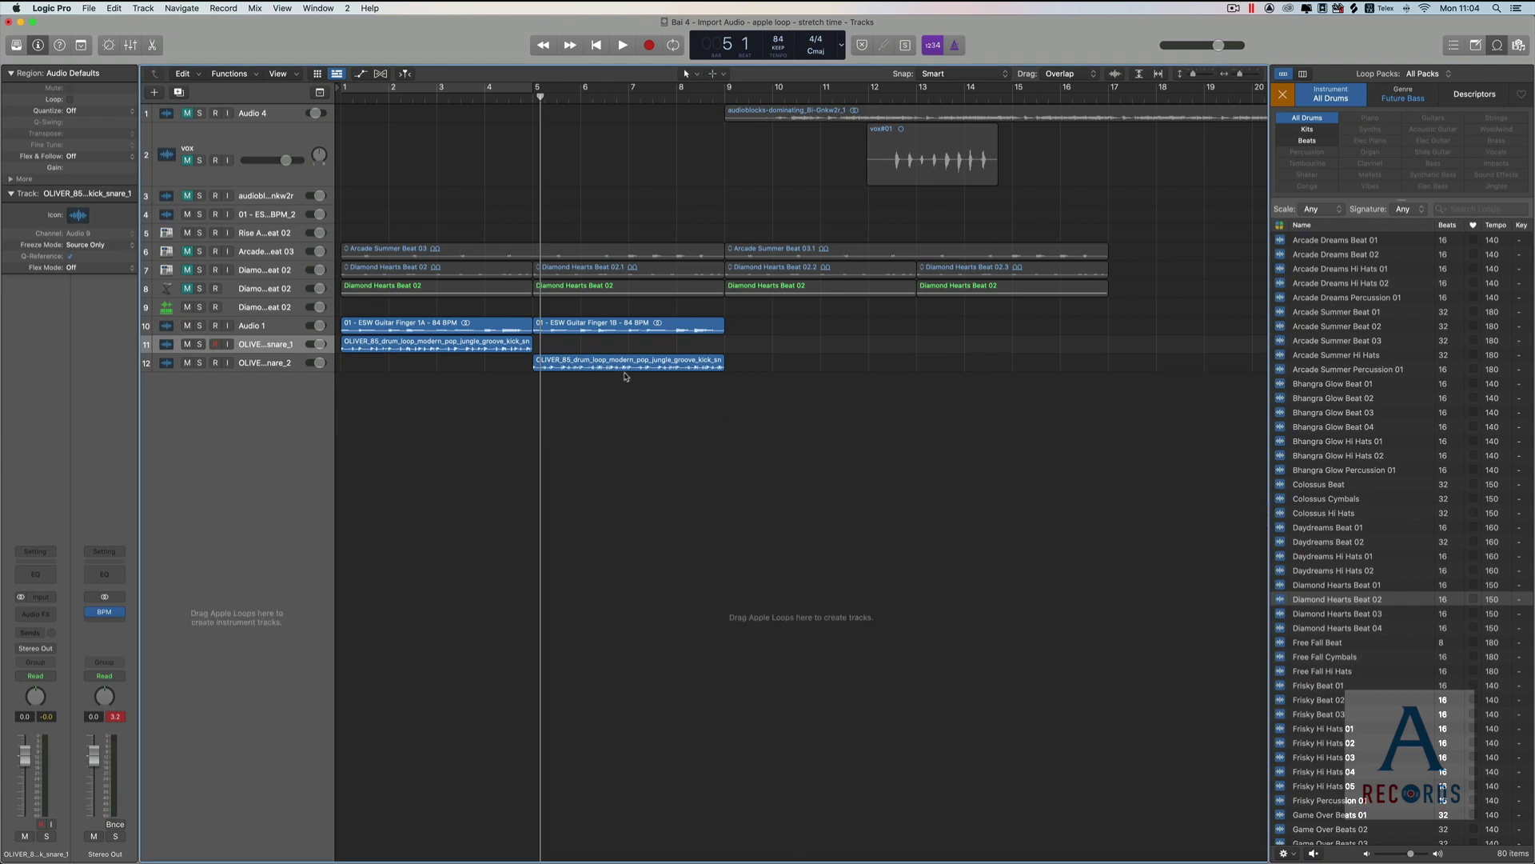
# Select the bar 5 OLIVER_85 region and listen to it with the guitar up to bar 9.
pyautogui.click(637, 368)
pyautogui.press('space')
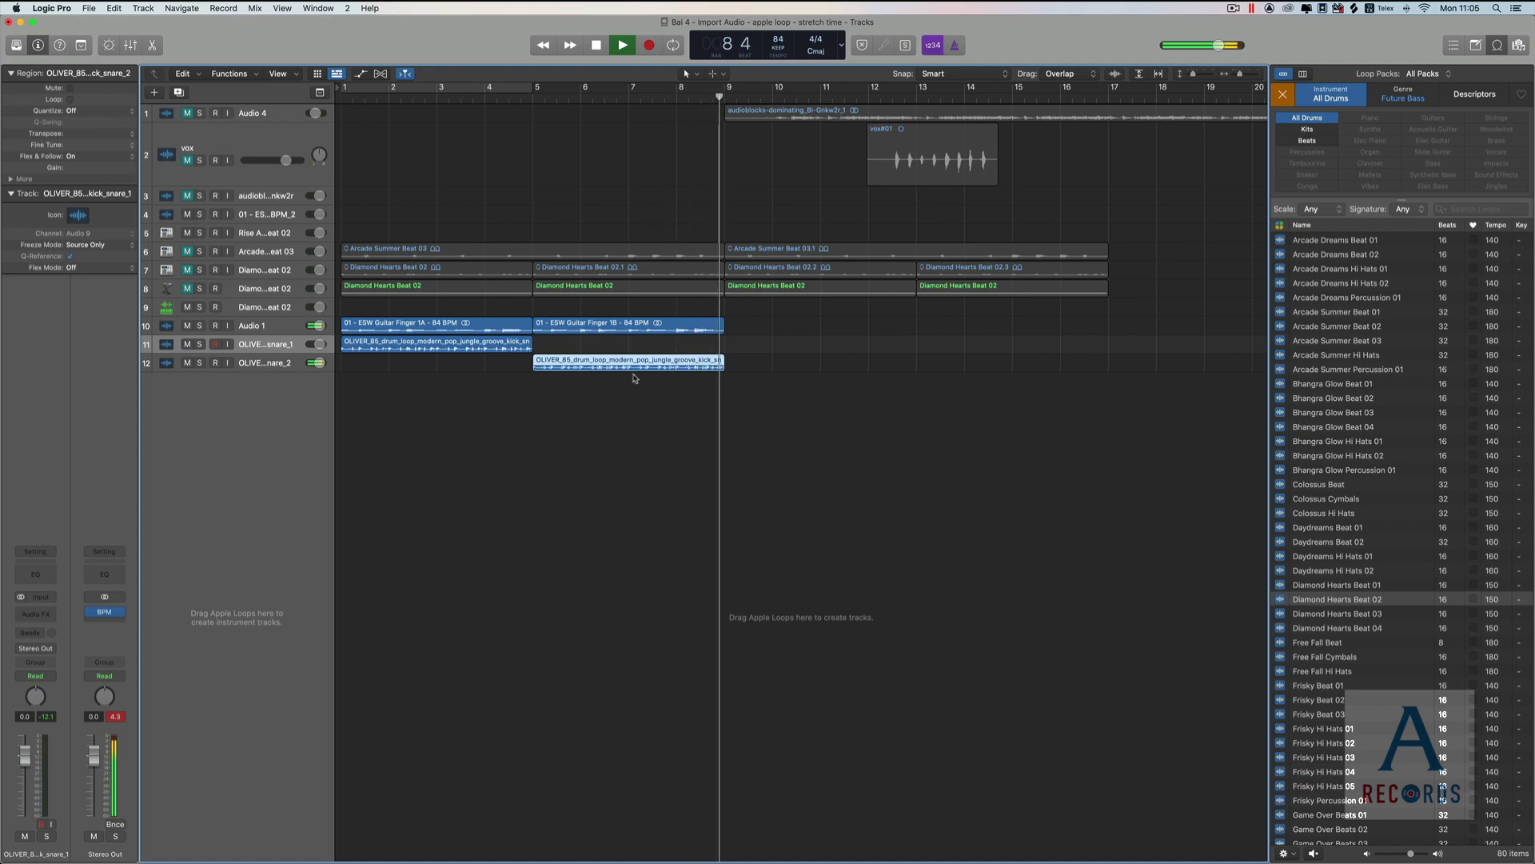
pyautogui.press('space')
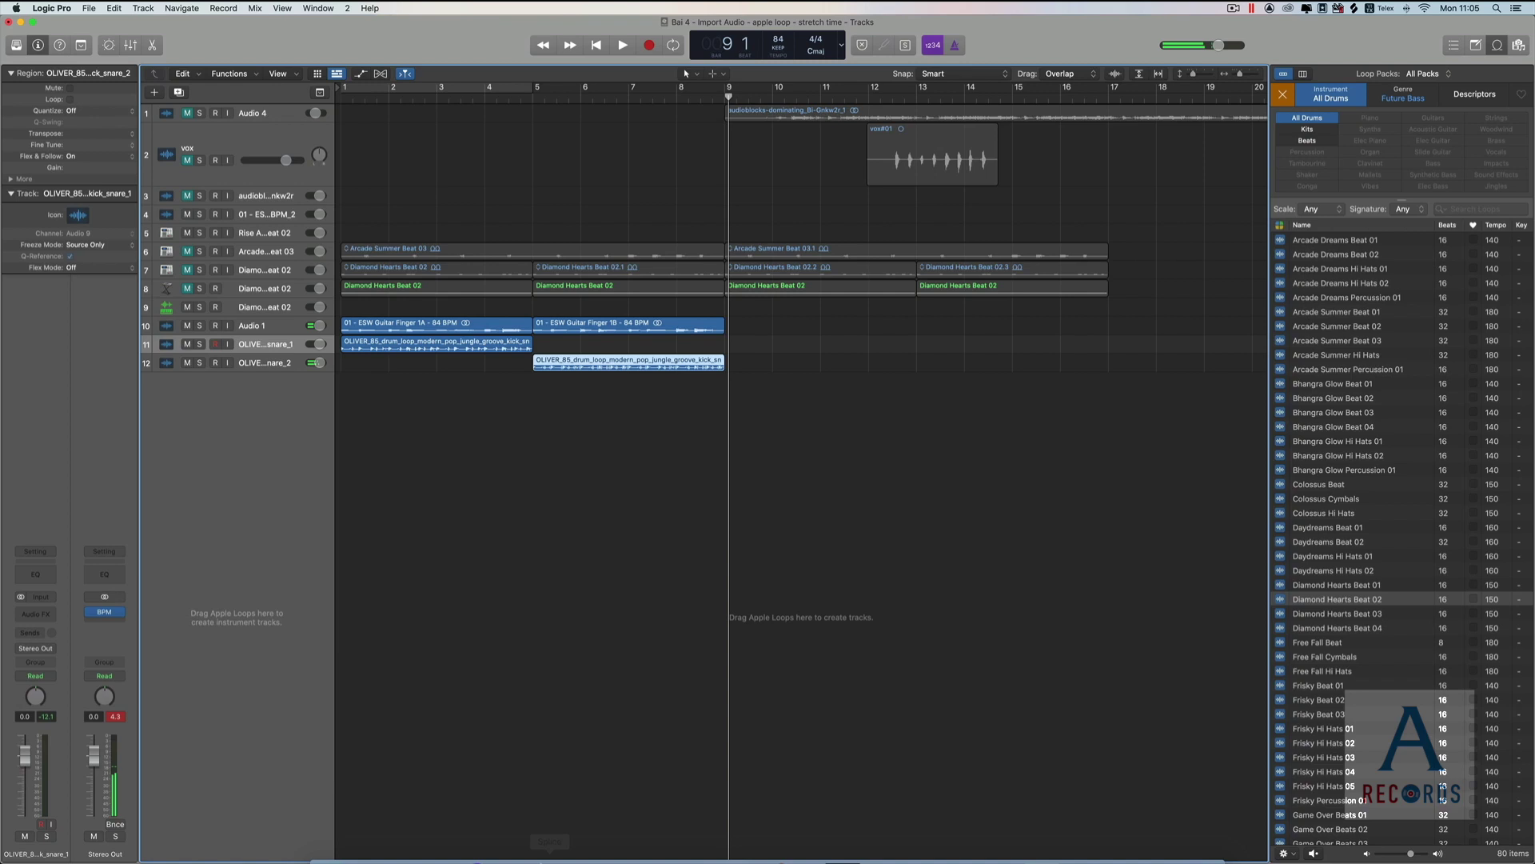
# Switch to Splice and add dt2_kick_coke.wav from the recently added samples at bar 5 on a new track, declining the Smart Tempo Editor.
pyautogui.click(543, 836)
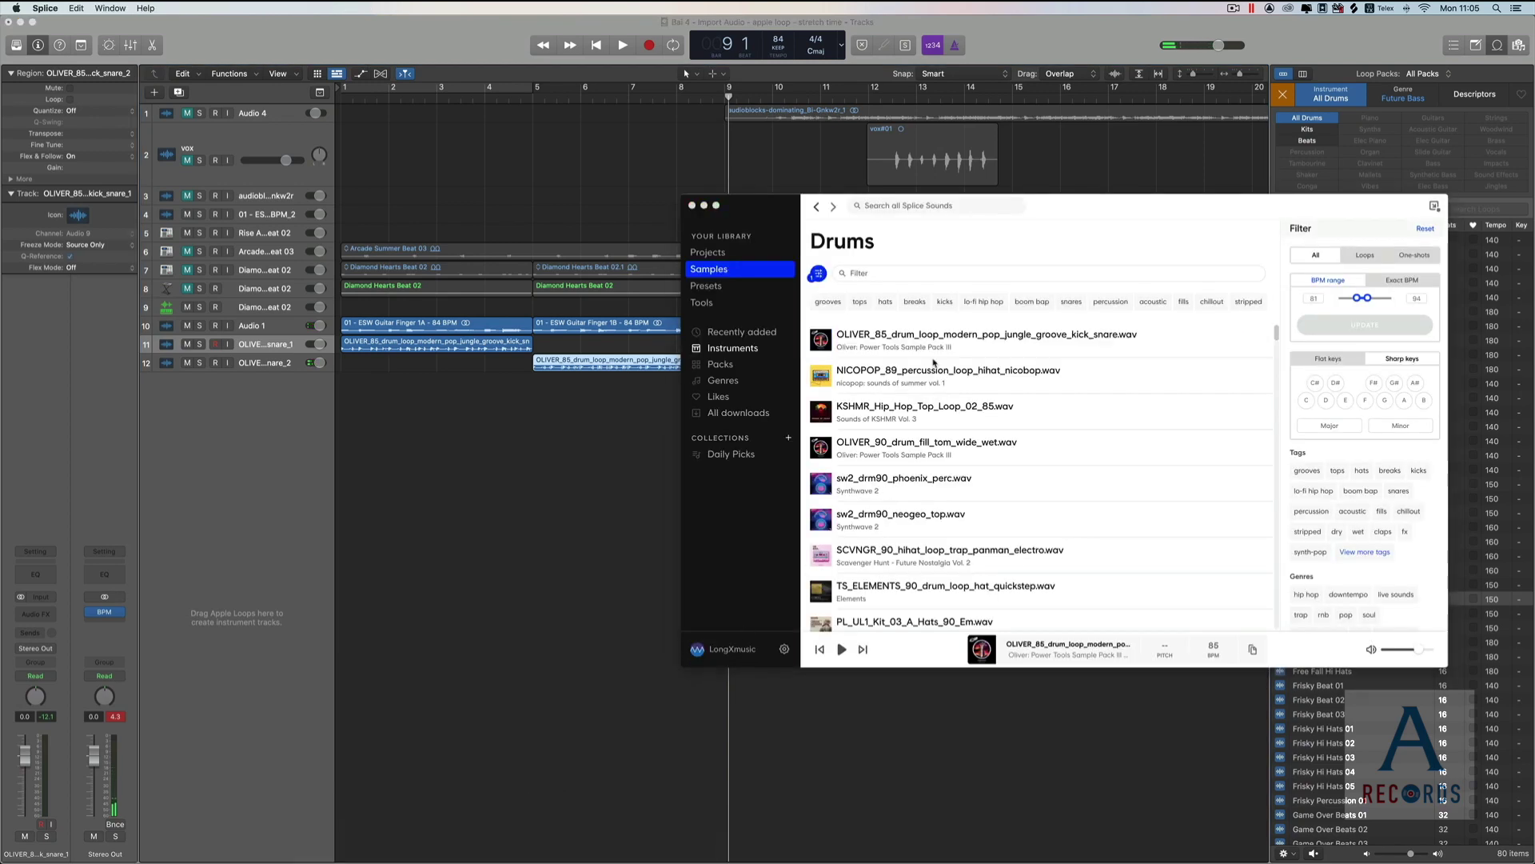
pyautogui.click(756, 333)
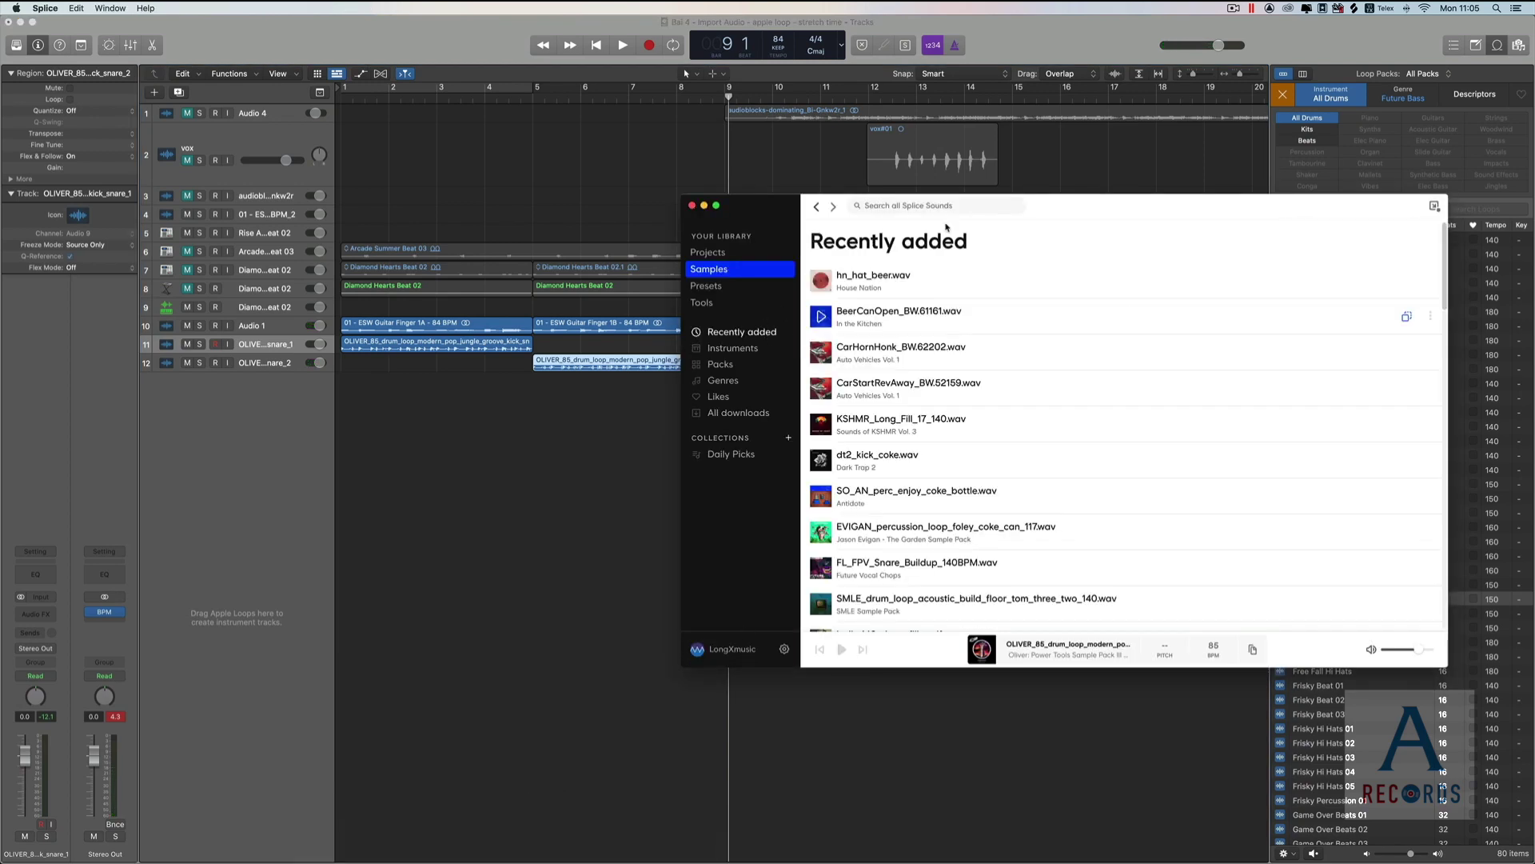
pyautogui.click(820, 462)
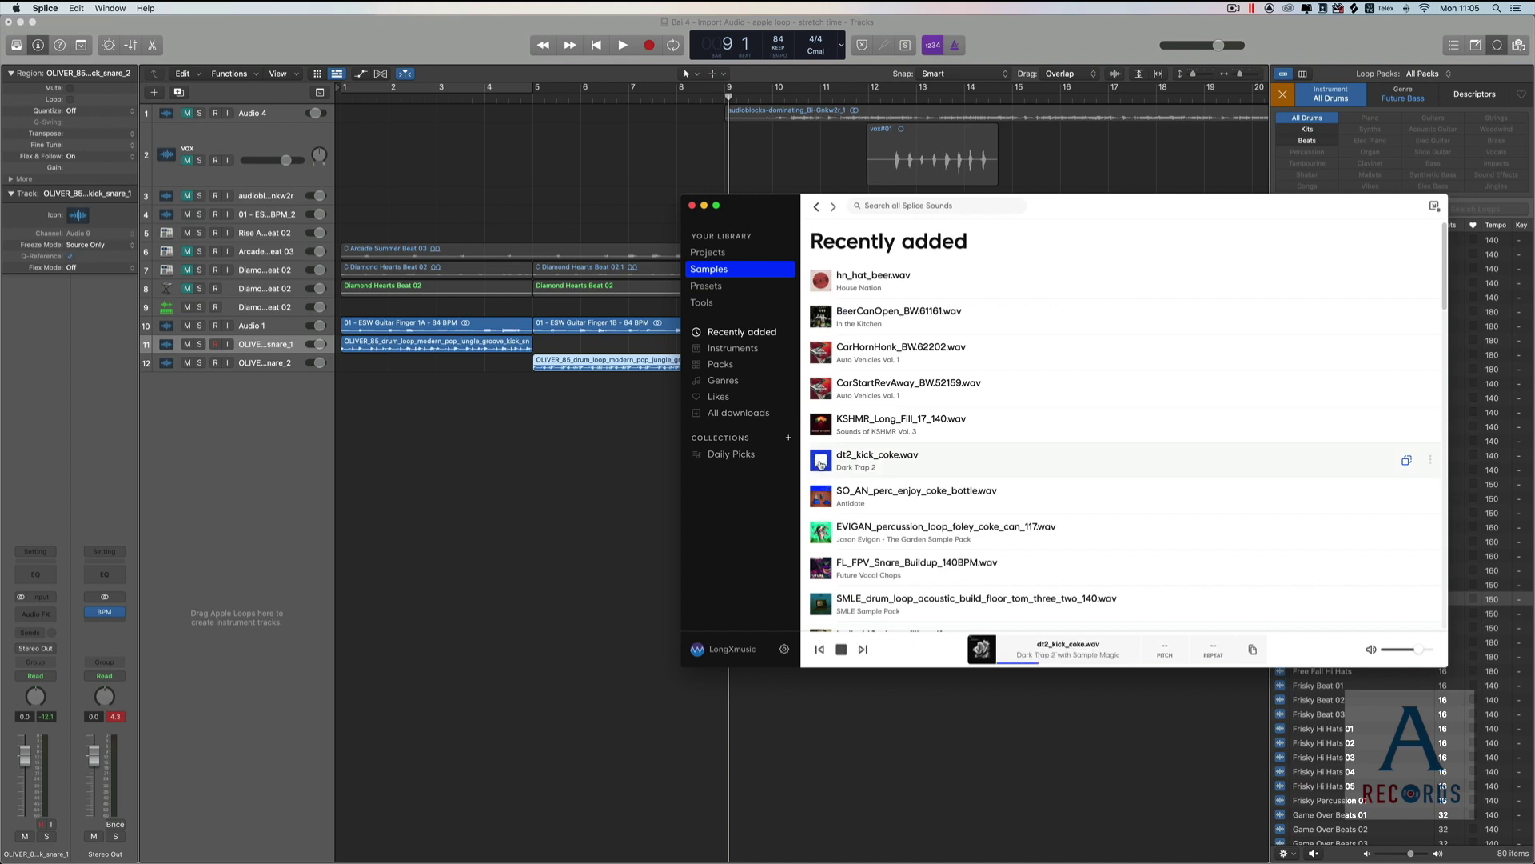
pyautogui.moveTo(883, 462); pyautogui.dragTo(538, 482)
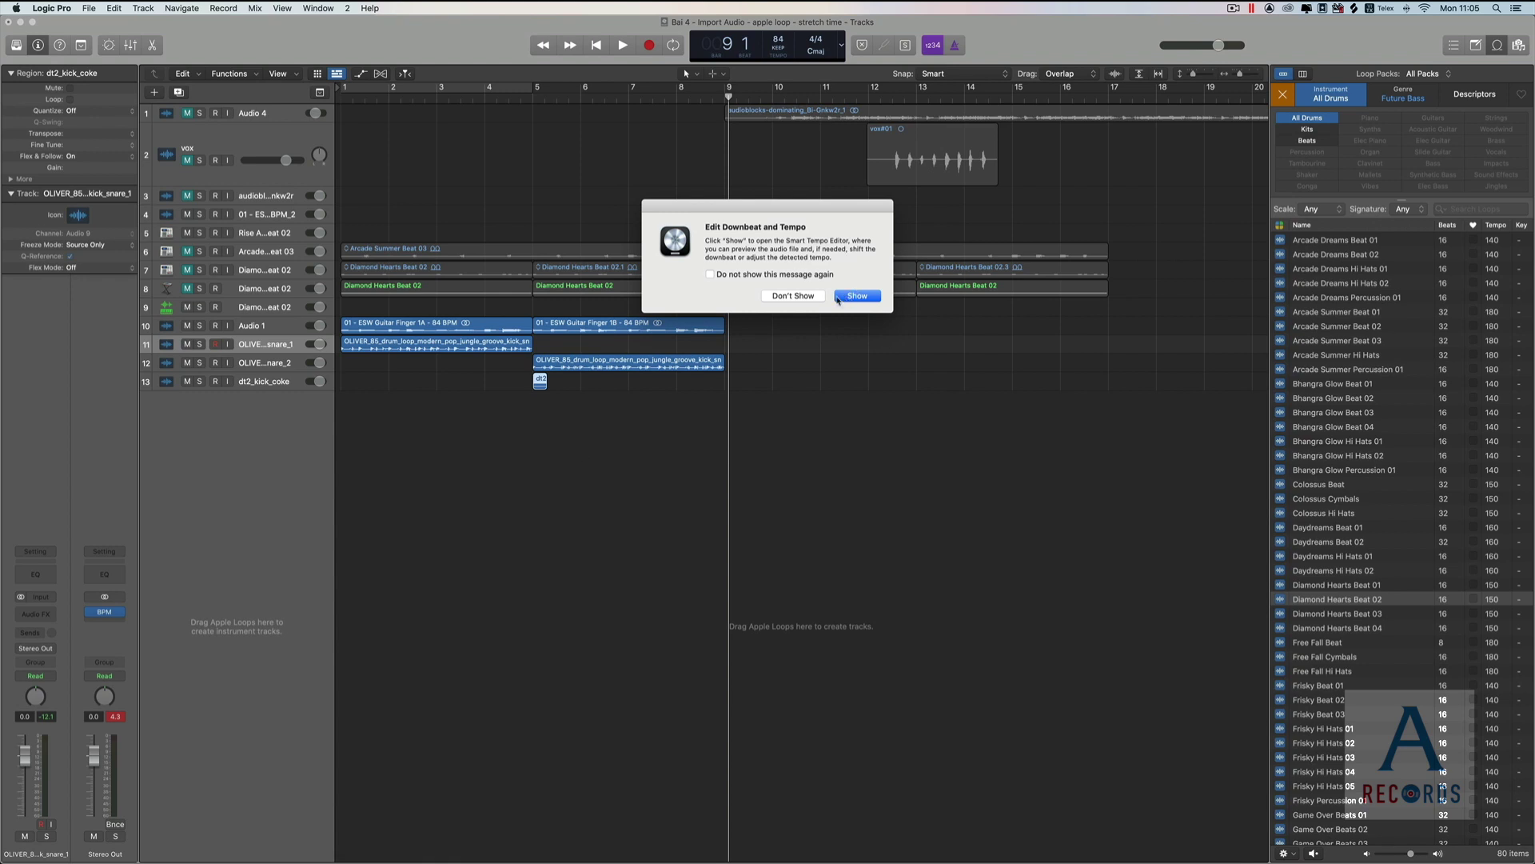
pyautogui.click(804, 295)
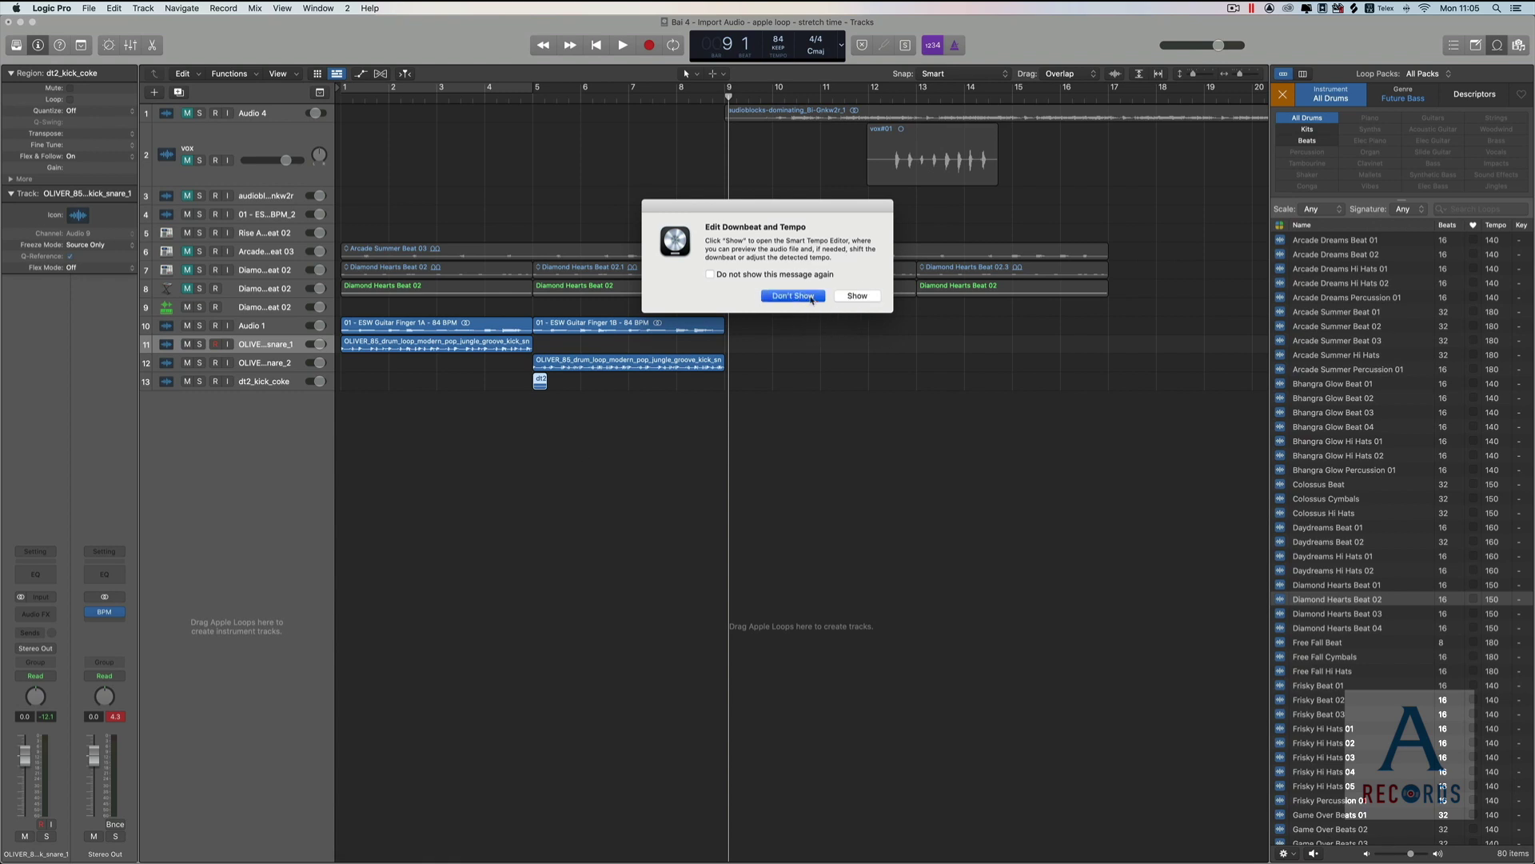
# Play the dt2_kick_coke region, inspect it in the Track and Smart Tempo editors, and close the editor.
pyautogui.click(539, 382)
pyautogui.press('space')
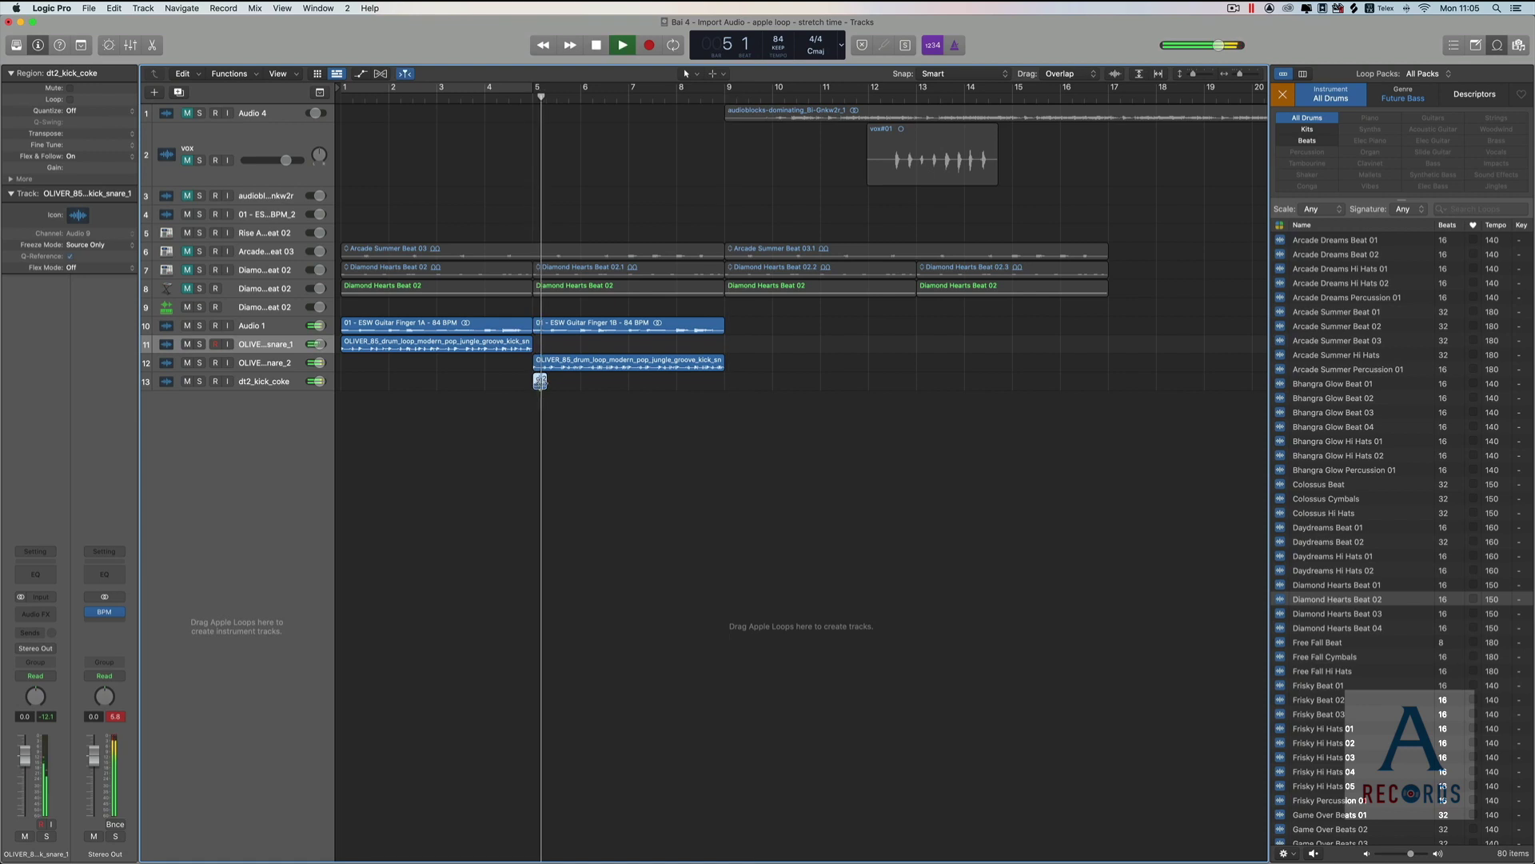
pyautogui.doubleClick(539, 382)
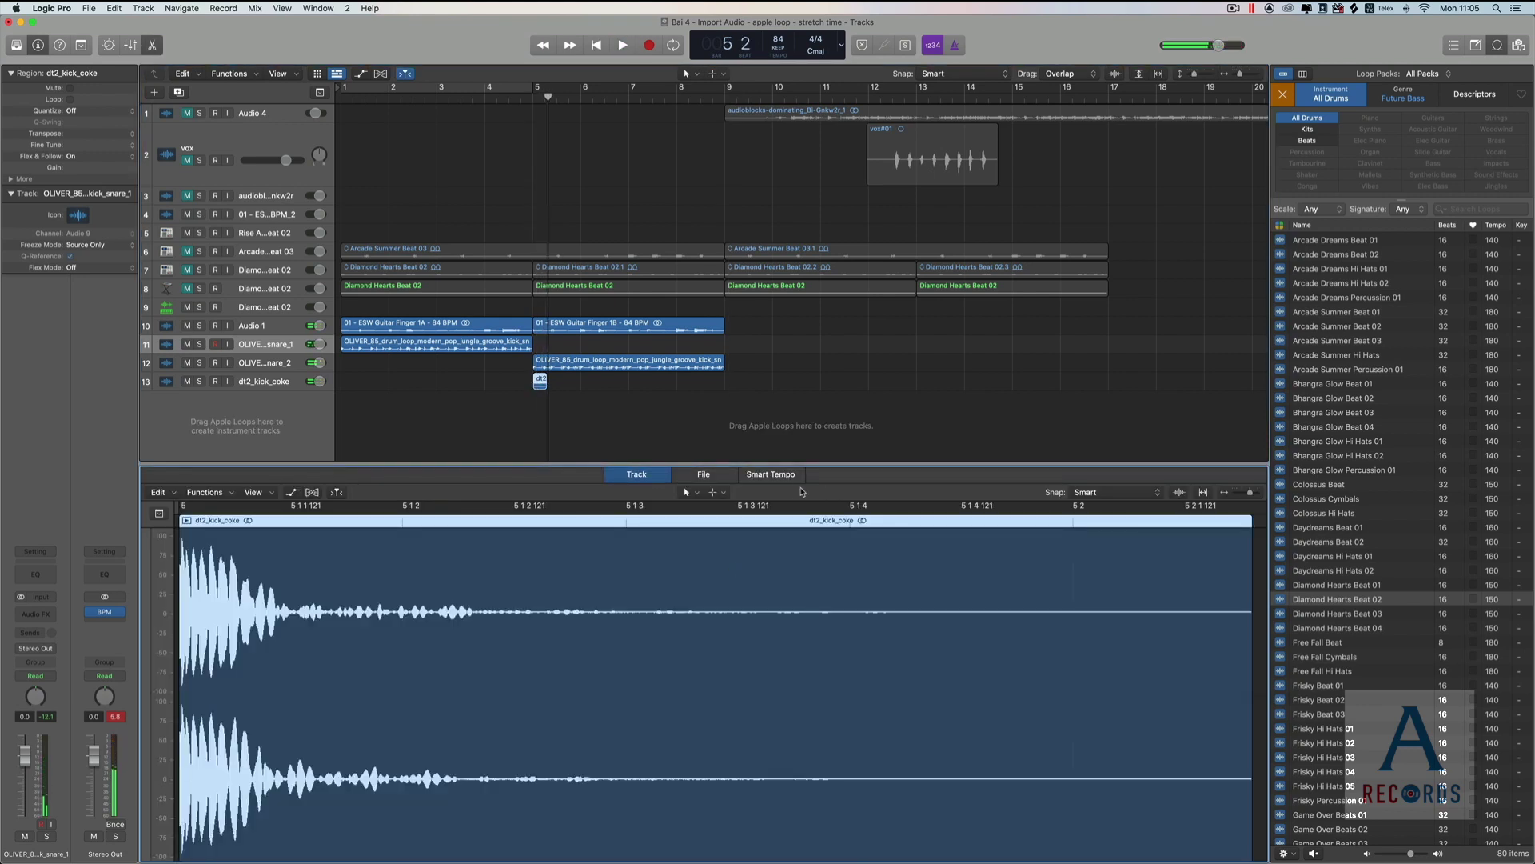
pyautogui.click(791, 478)
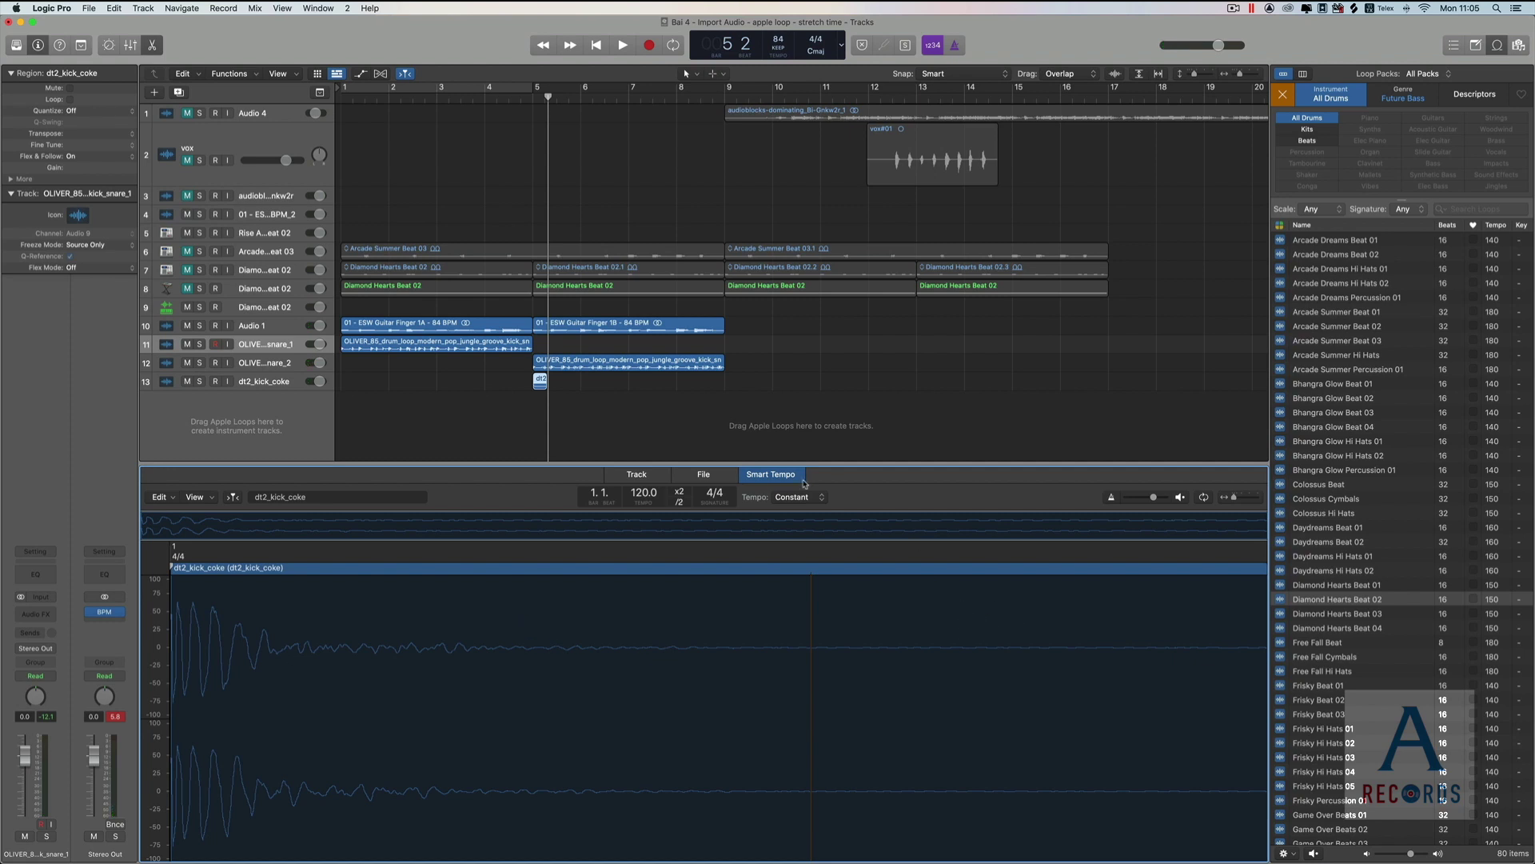
pyautogui.press('e')
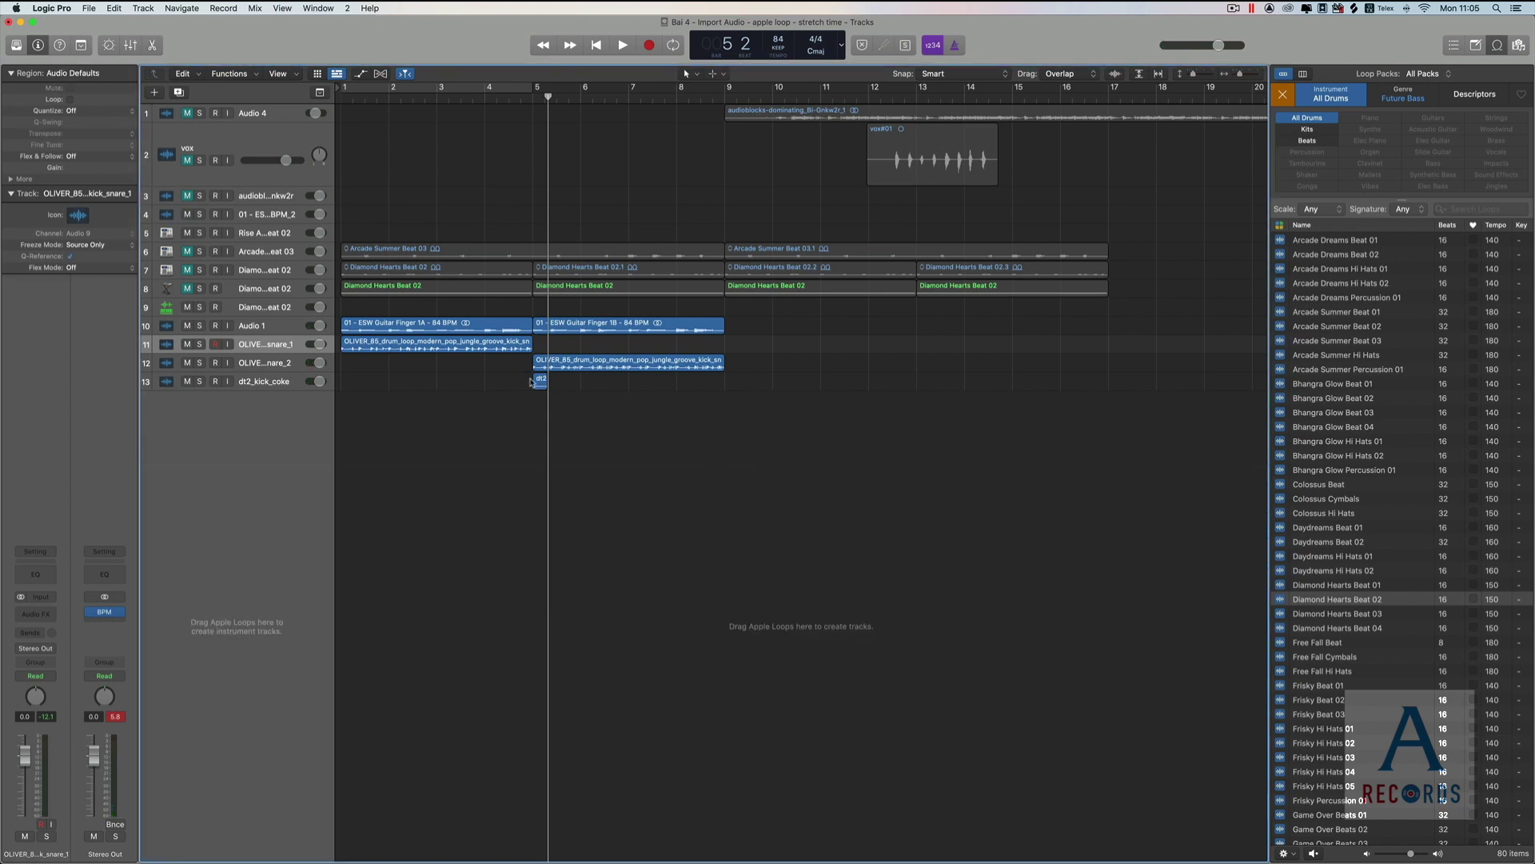
# Listen to the dt2_kick_coke region up close with the other tracks, and mute its track.
pyautogui.press('super+Right')
pyautogui.press('super+Right')
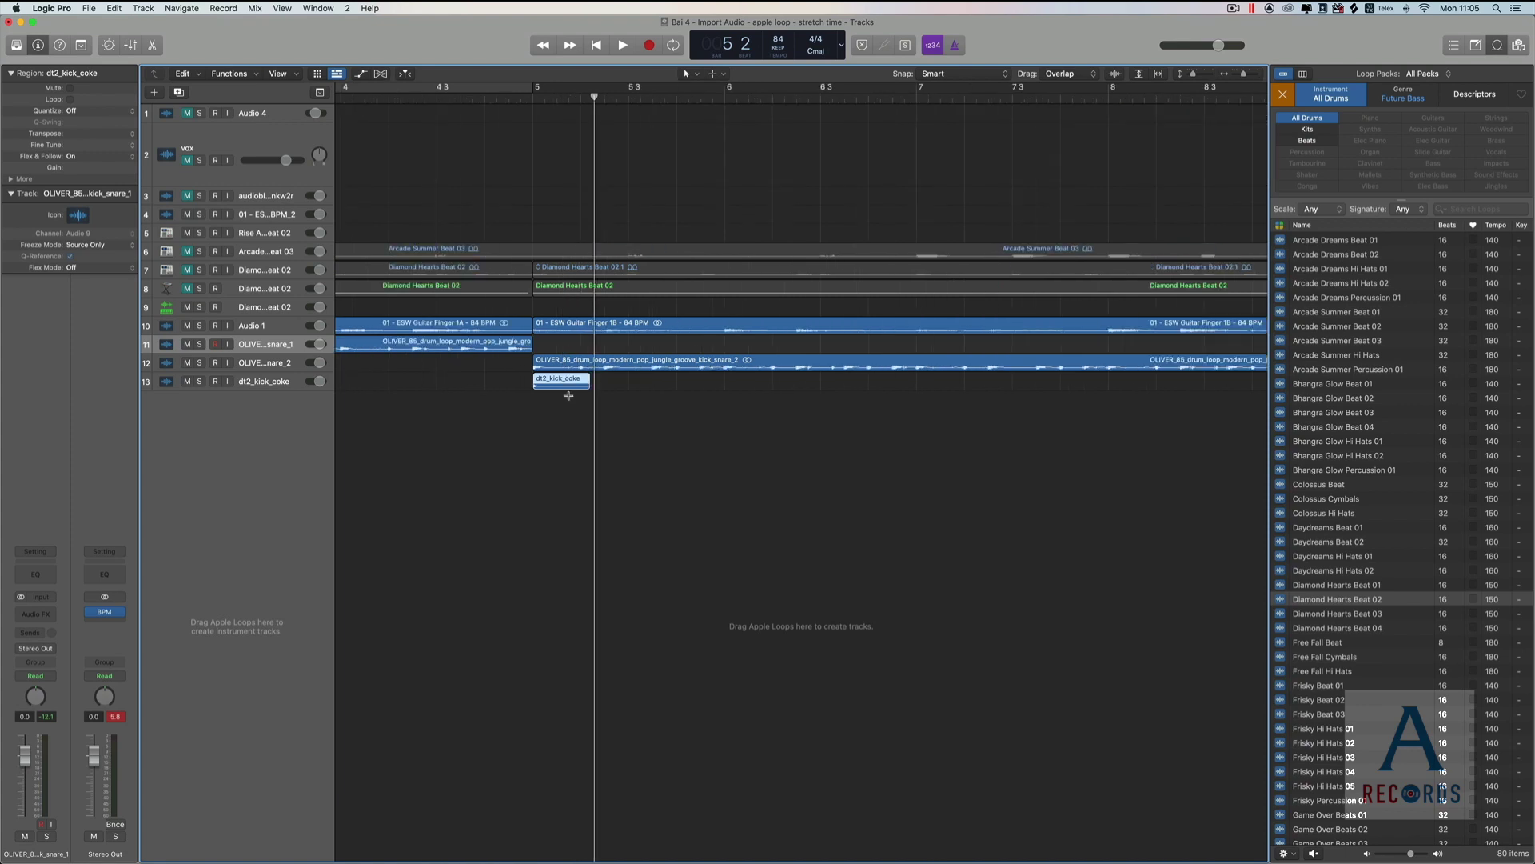
pyautogui.press('super+Down')
pyautogui.press('super+Down')
pyautogui.press('space')
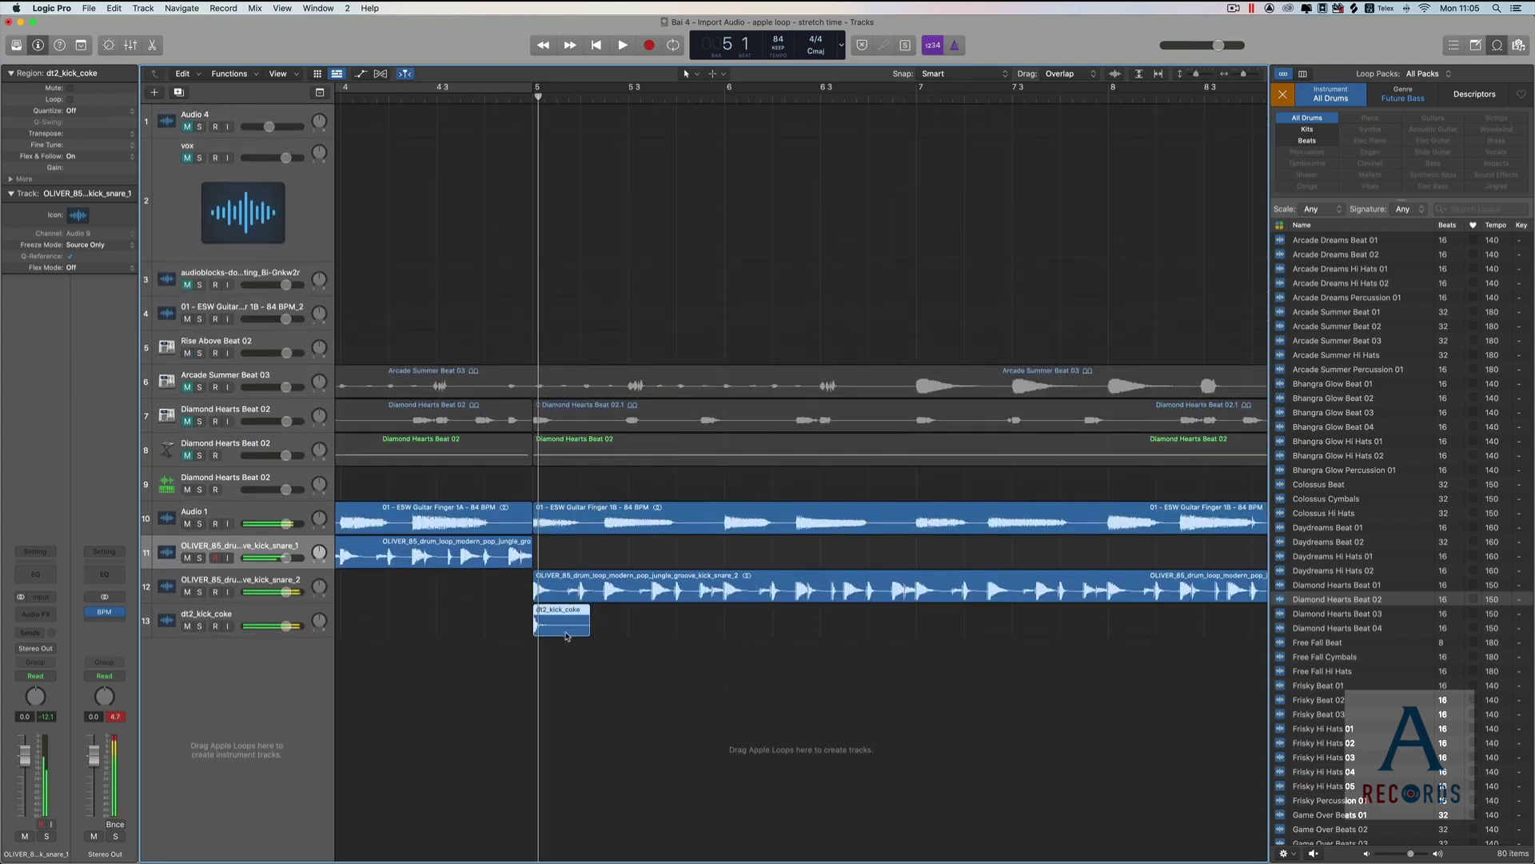
pyautogui.press('space')
pyautogui.click(187, 626)
pyautogui.press('super+Left')
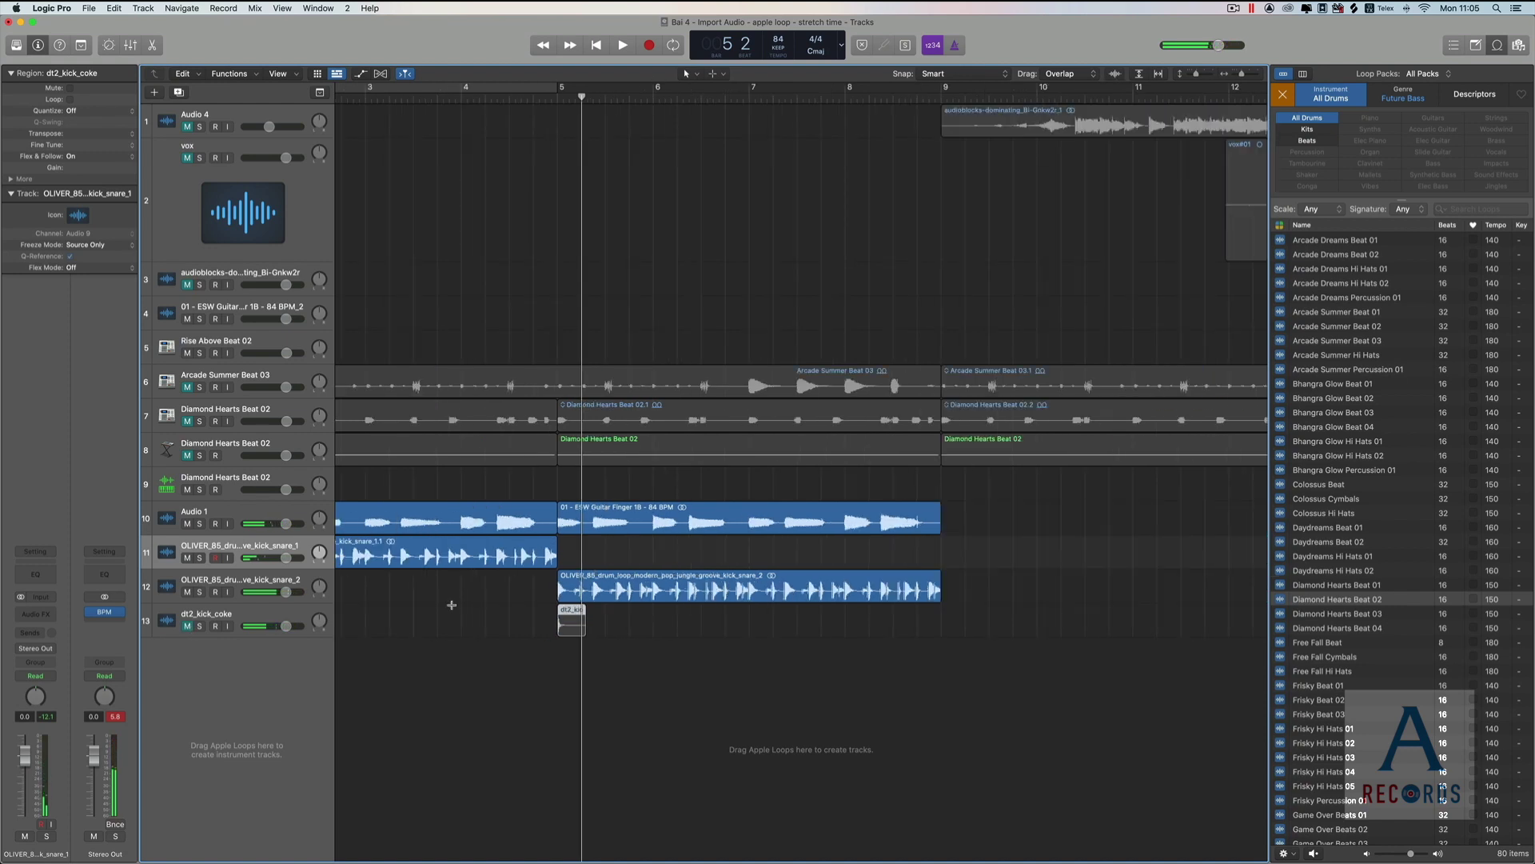
pyautogui.press('super+Up')
pyautogui.press('super+Up')
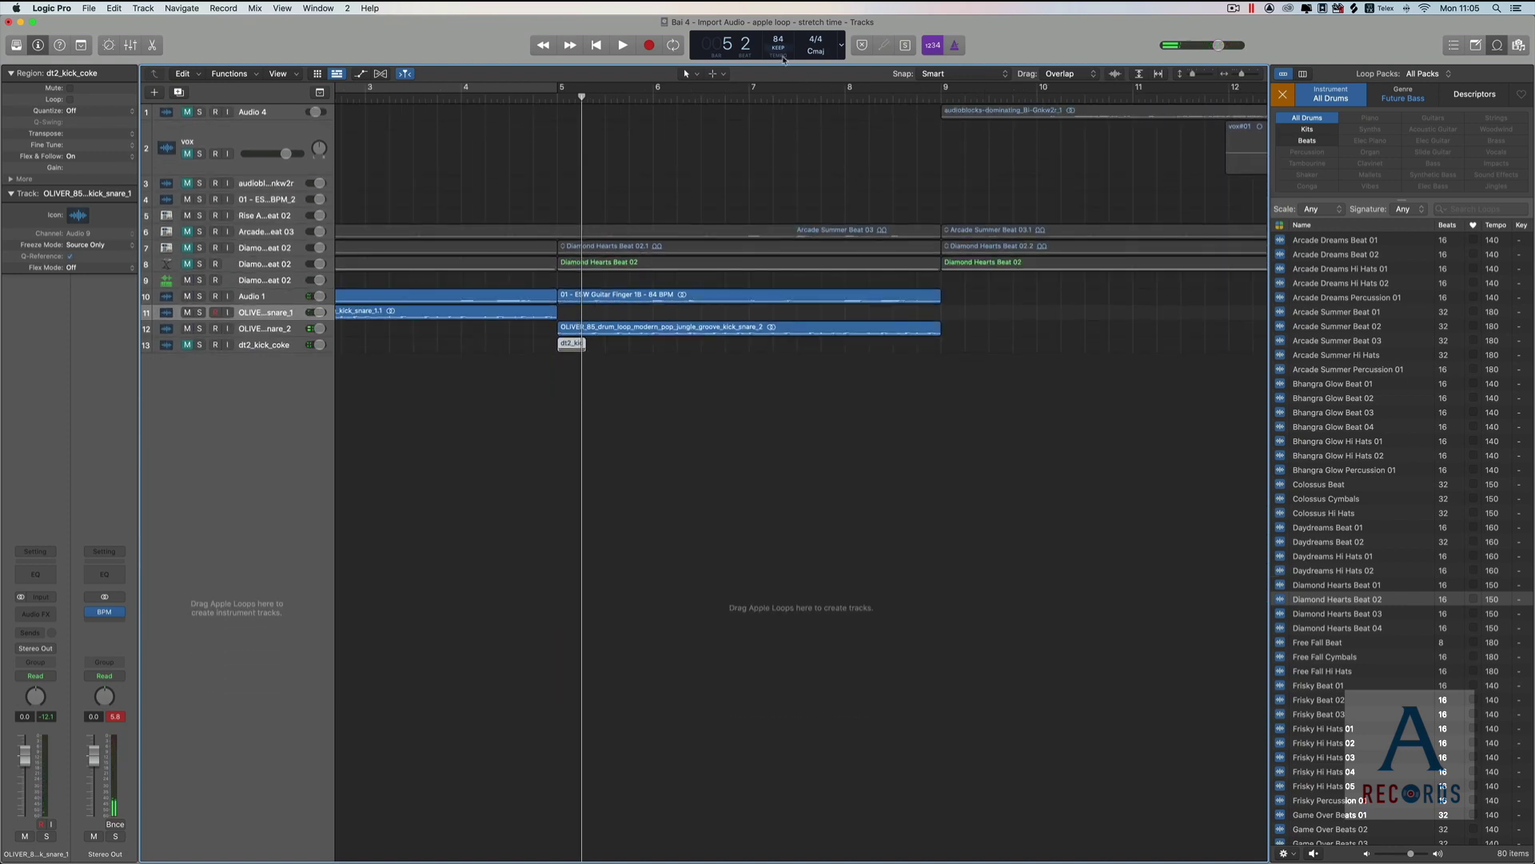
# Set the Smart Tempo project setting for Flex & Follow on imported audio files to Off and close the project settings.
pyautogui.click(783, 59)
pyautogui.click(816, 56)
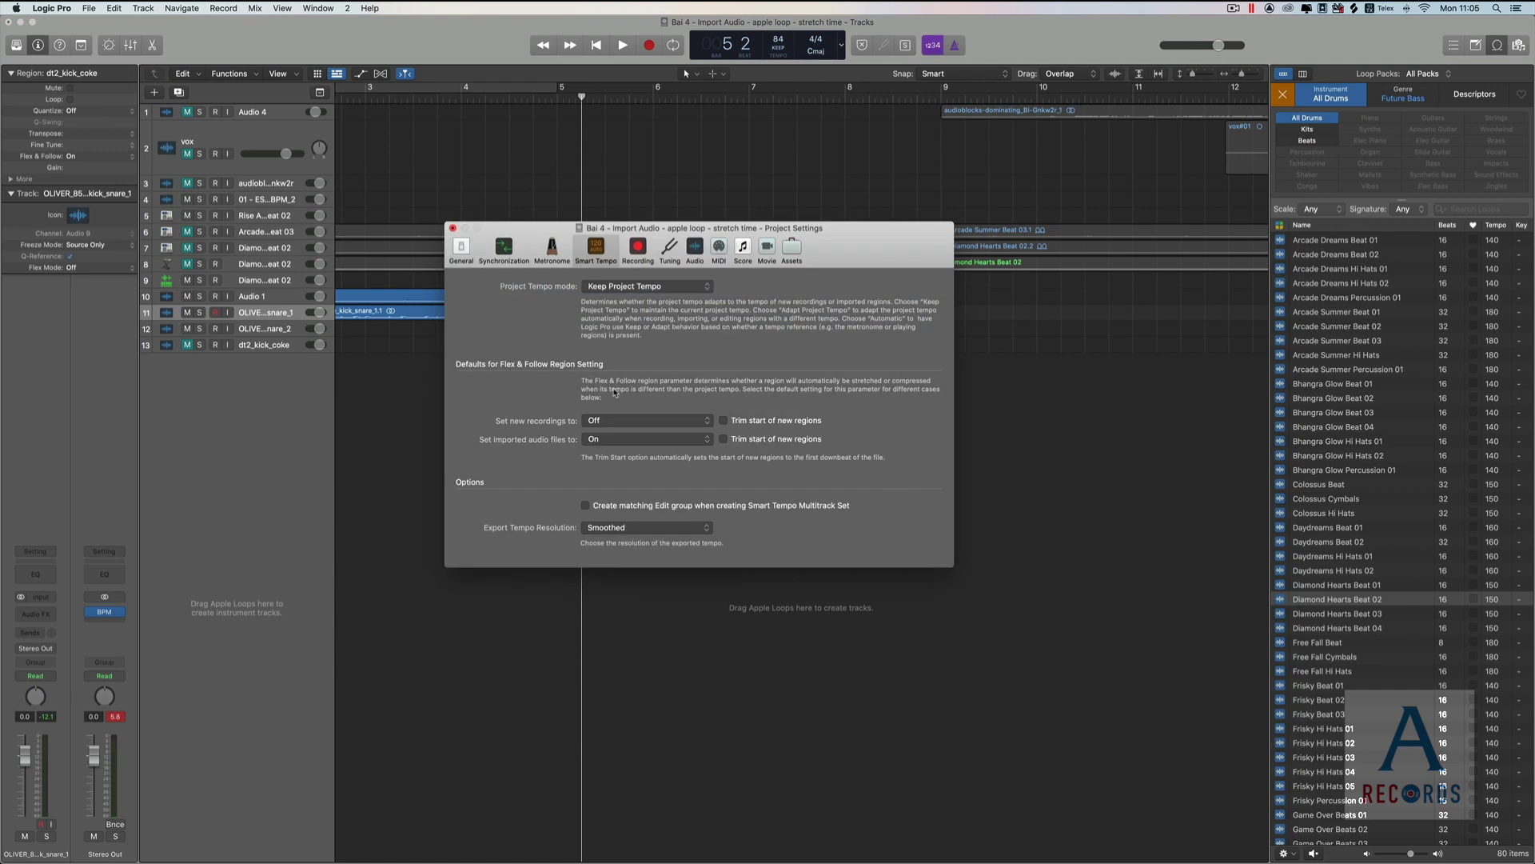
pyautogui.click(677, 443)
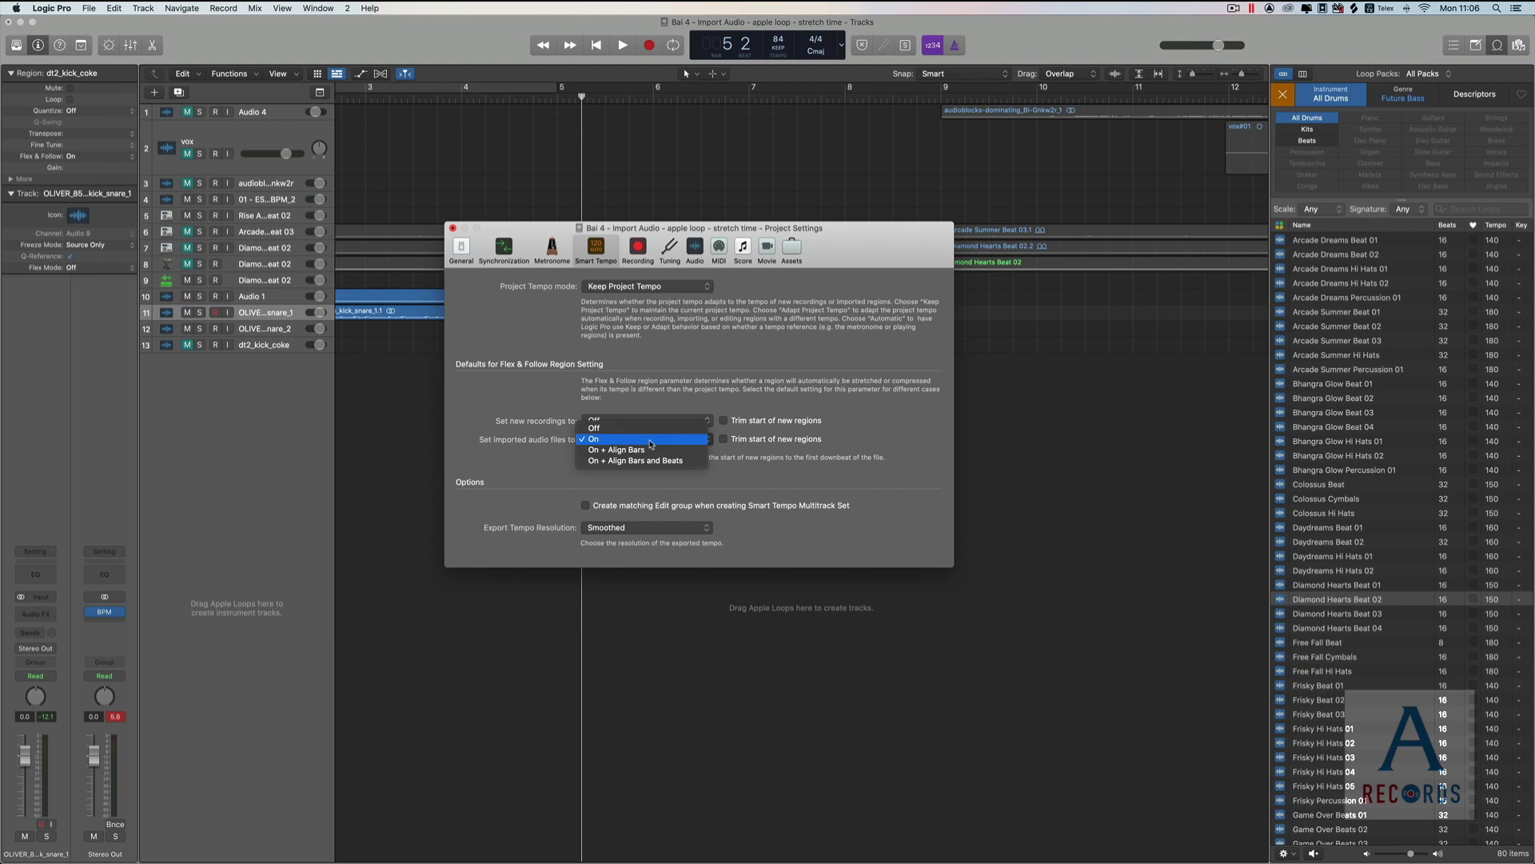
pyautogui.click(608, 428)
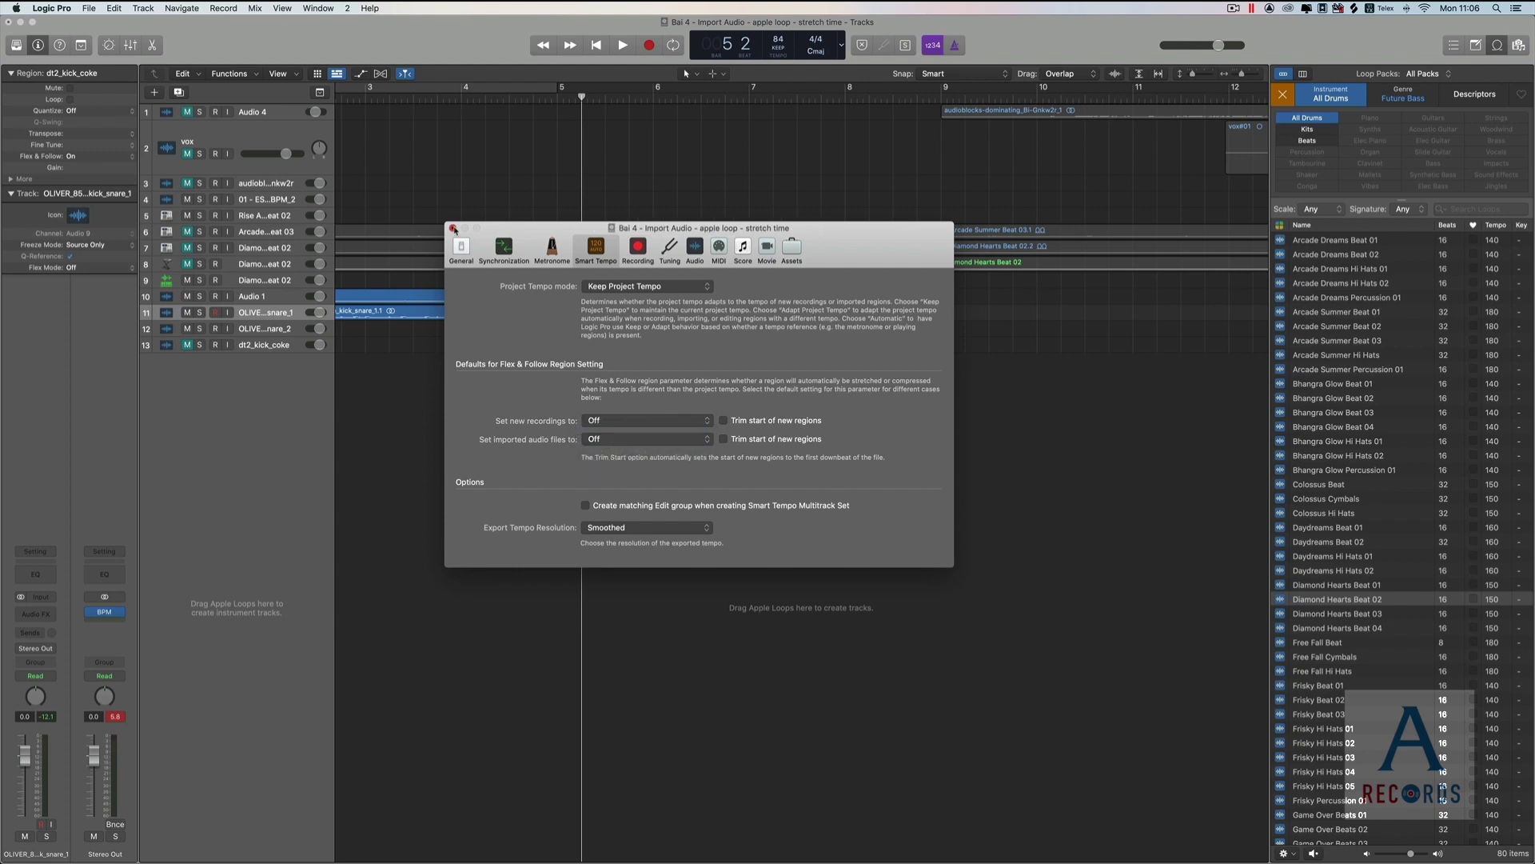
pyautogui.click(453, 228)
# Time-stretch the end of the bar 1 OLIVER_85 region to bar 5, and listen to the bar 5 OLIVER_85 region with the guitar.
pyautogui.moveTo(553, 317)
pyautogui.mouseDown()
pyautogui.moveTo(516, 320)
pyautogui.moveTo(639, 327)
pyautogui.moveTo(516, 318)
pyautogui.moveTo(564, 324)
pyautogui.mouseUp()
pyautogui.click(608, 328)
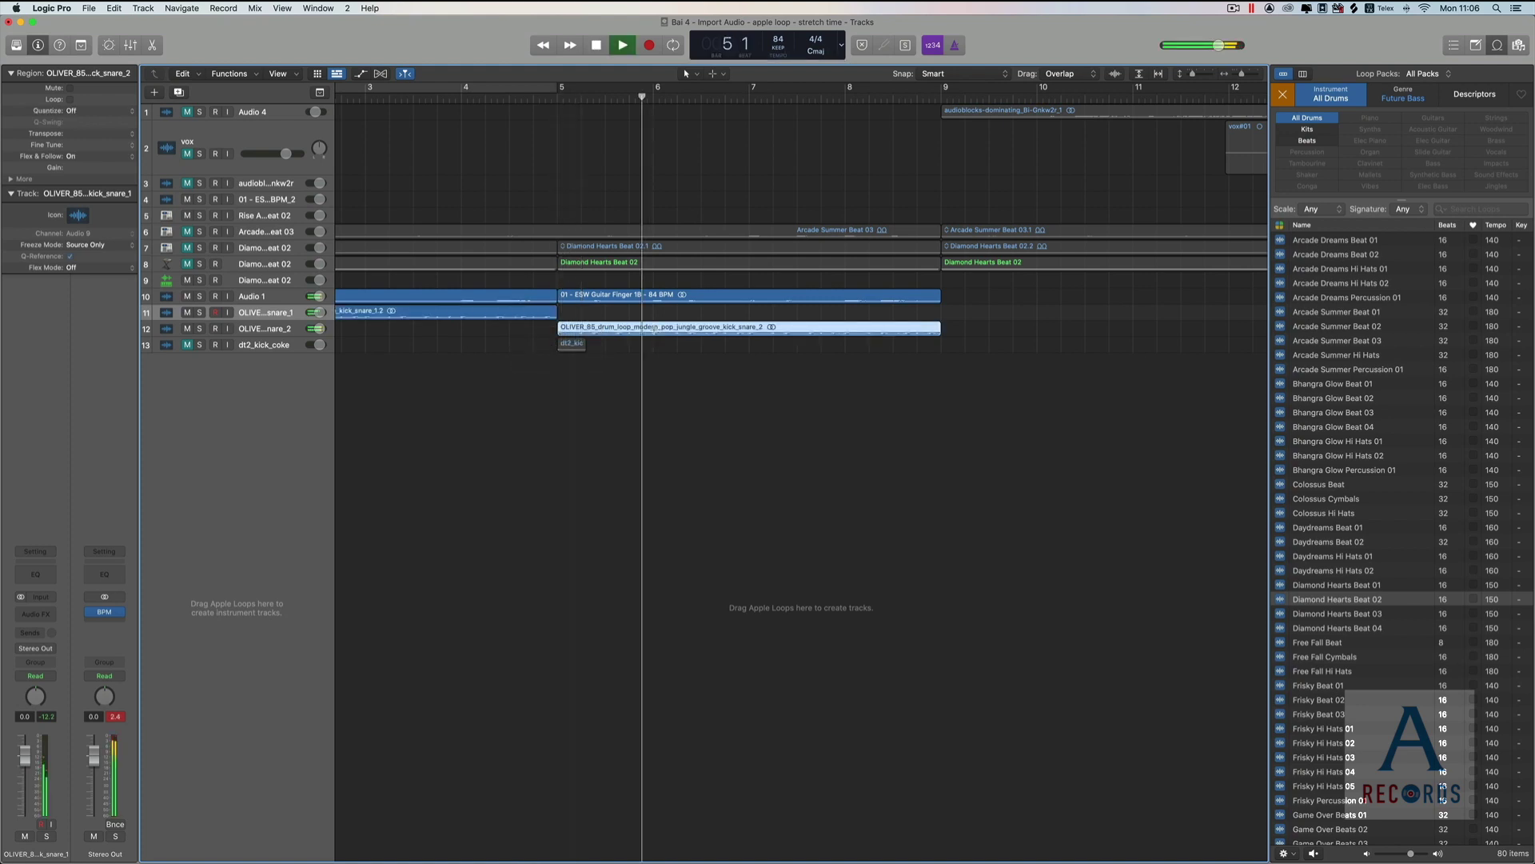
pyautogui.press('super+Left')
pyautogui.press('space')
pyautogui.press('super+Down')
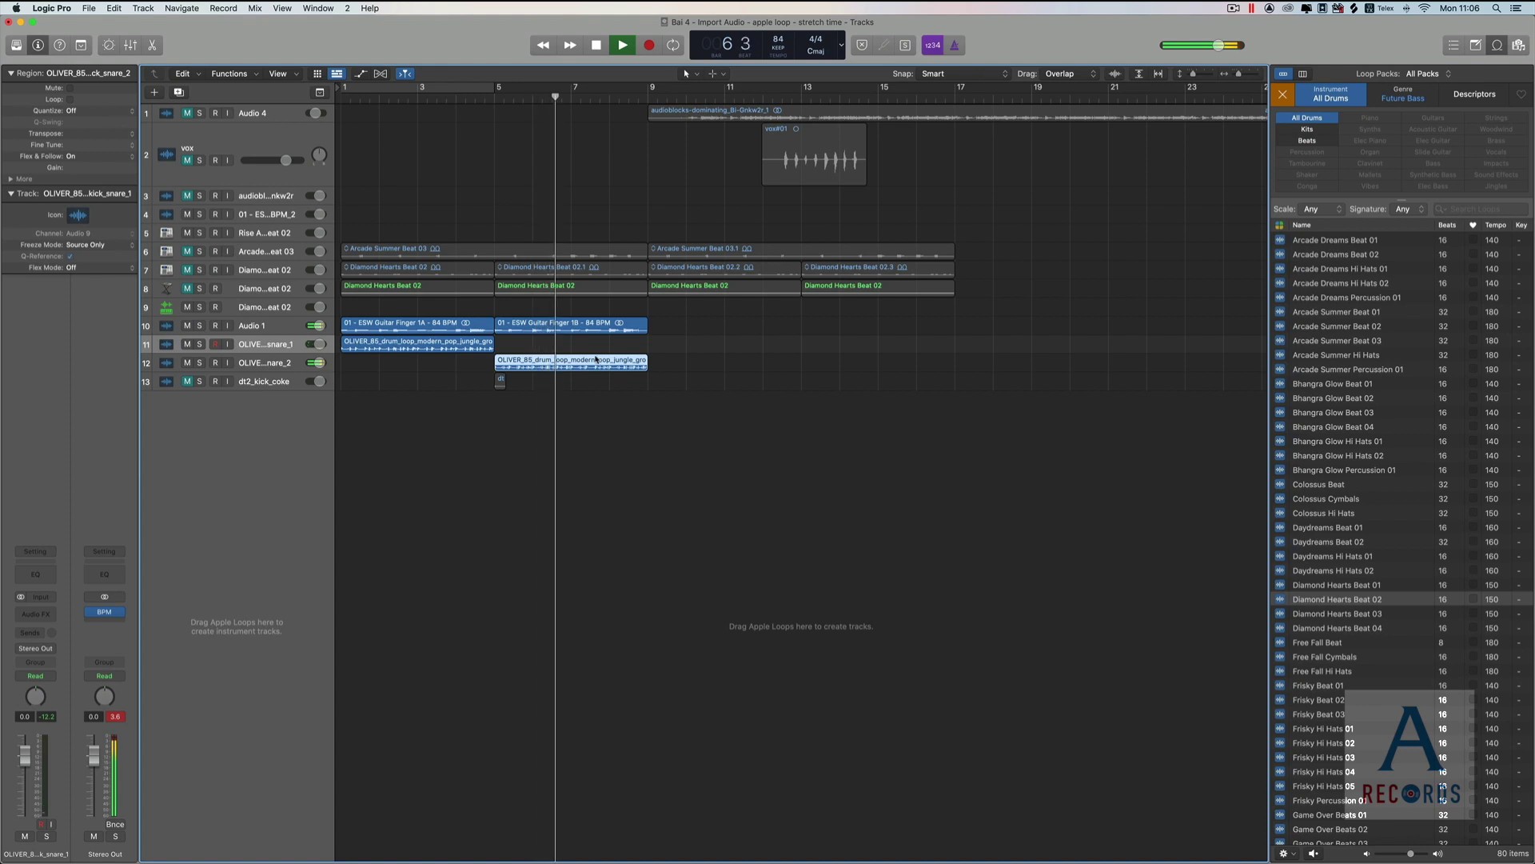
pyautogui.press('space')
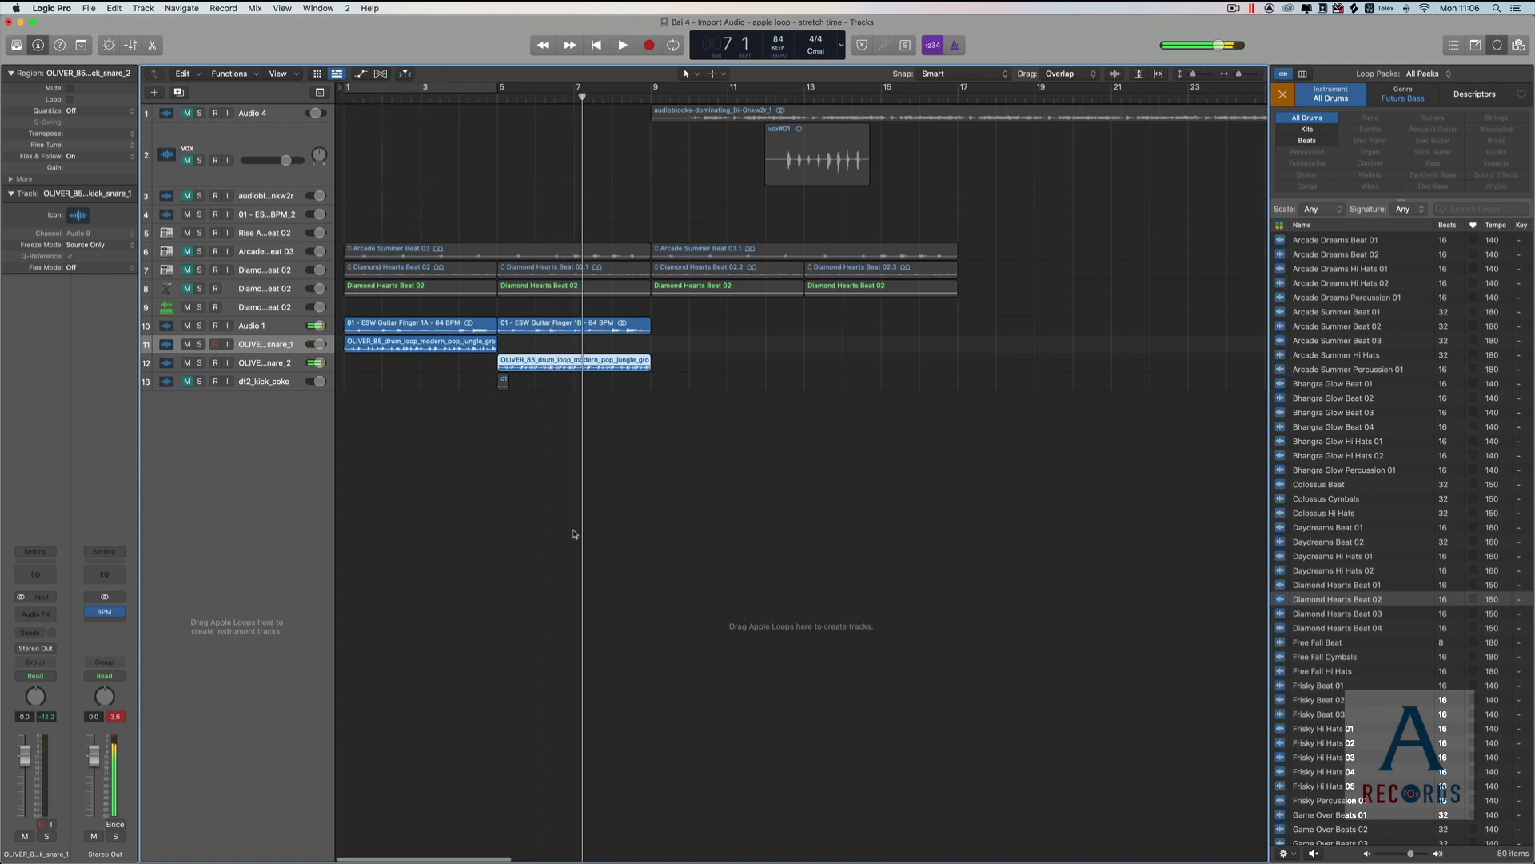
# Switch to Splice and filter the Drums samples to a BPM range of 79 to 90.
pyautogui.click(550, 844)
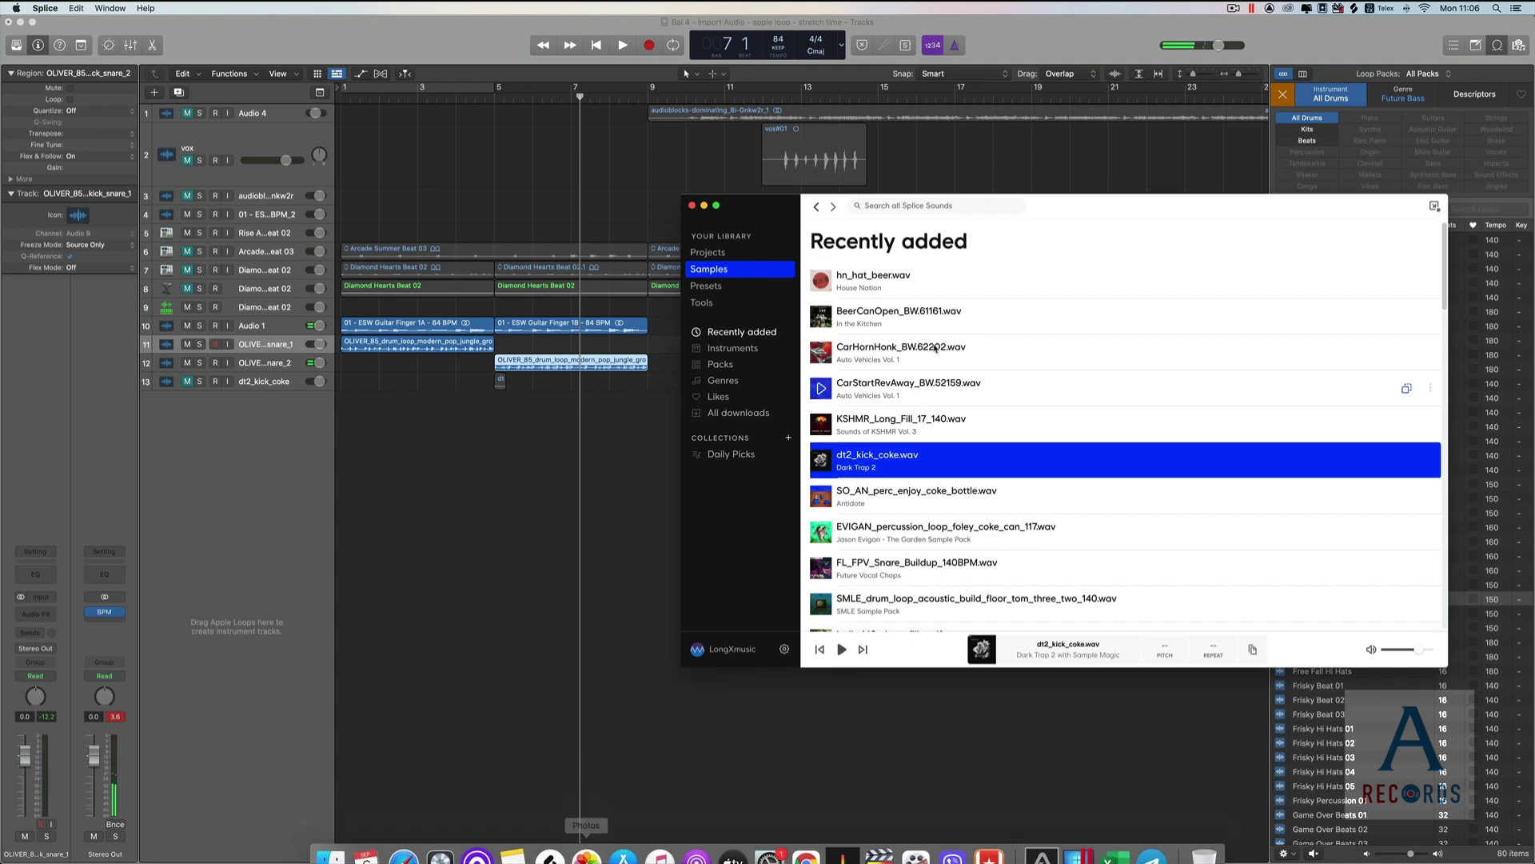
pyautogui.click(746, 332)
pyautogui.click(730, 348)
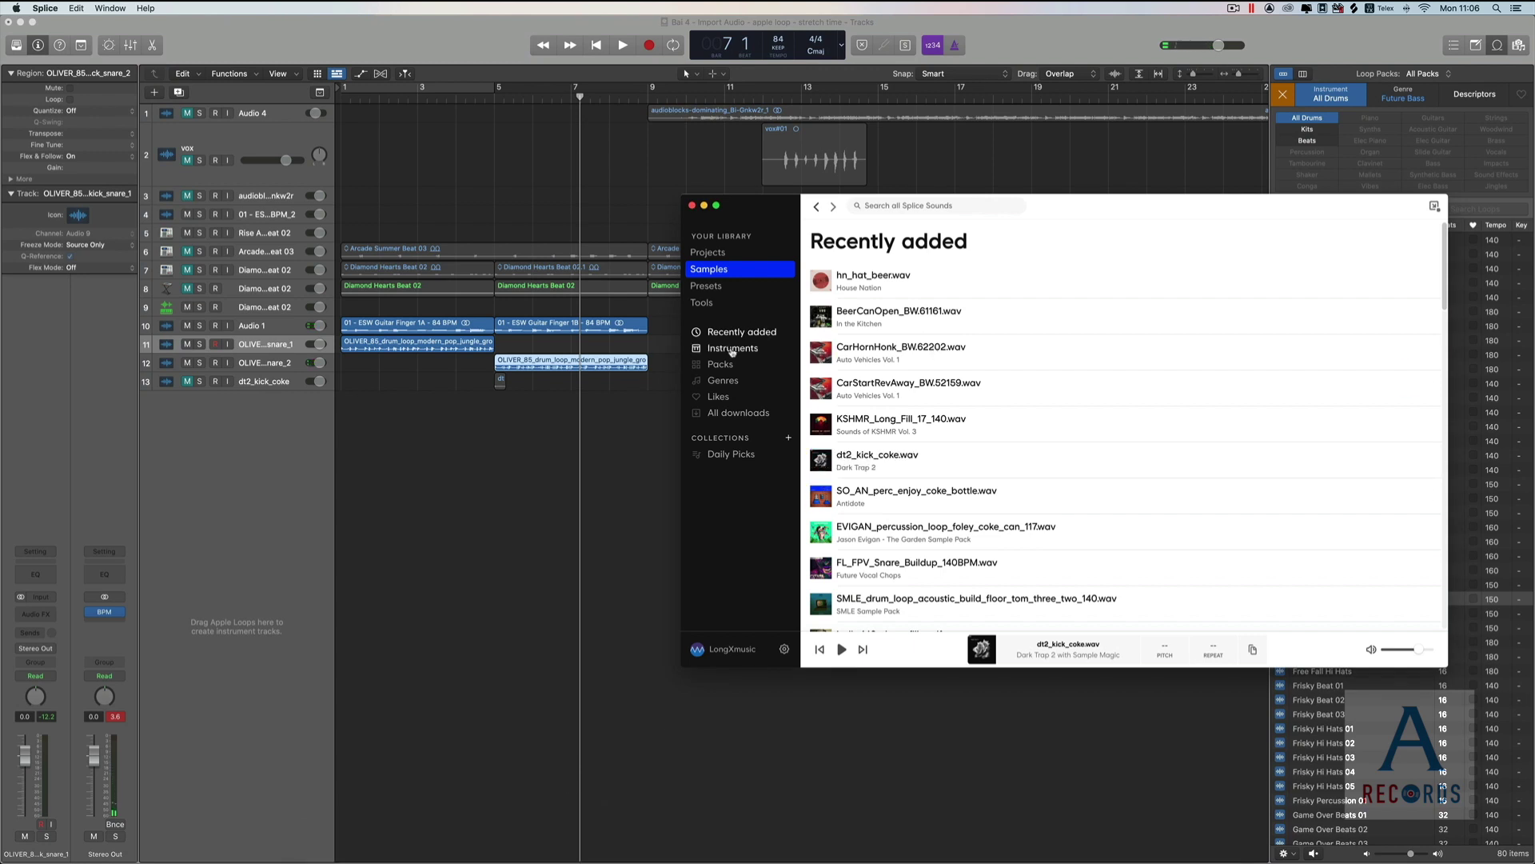
pyautogui.click(864, 311)
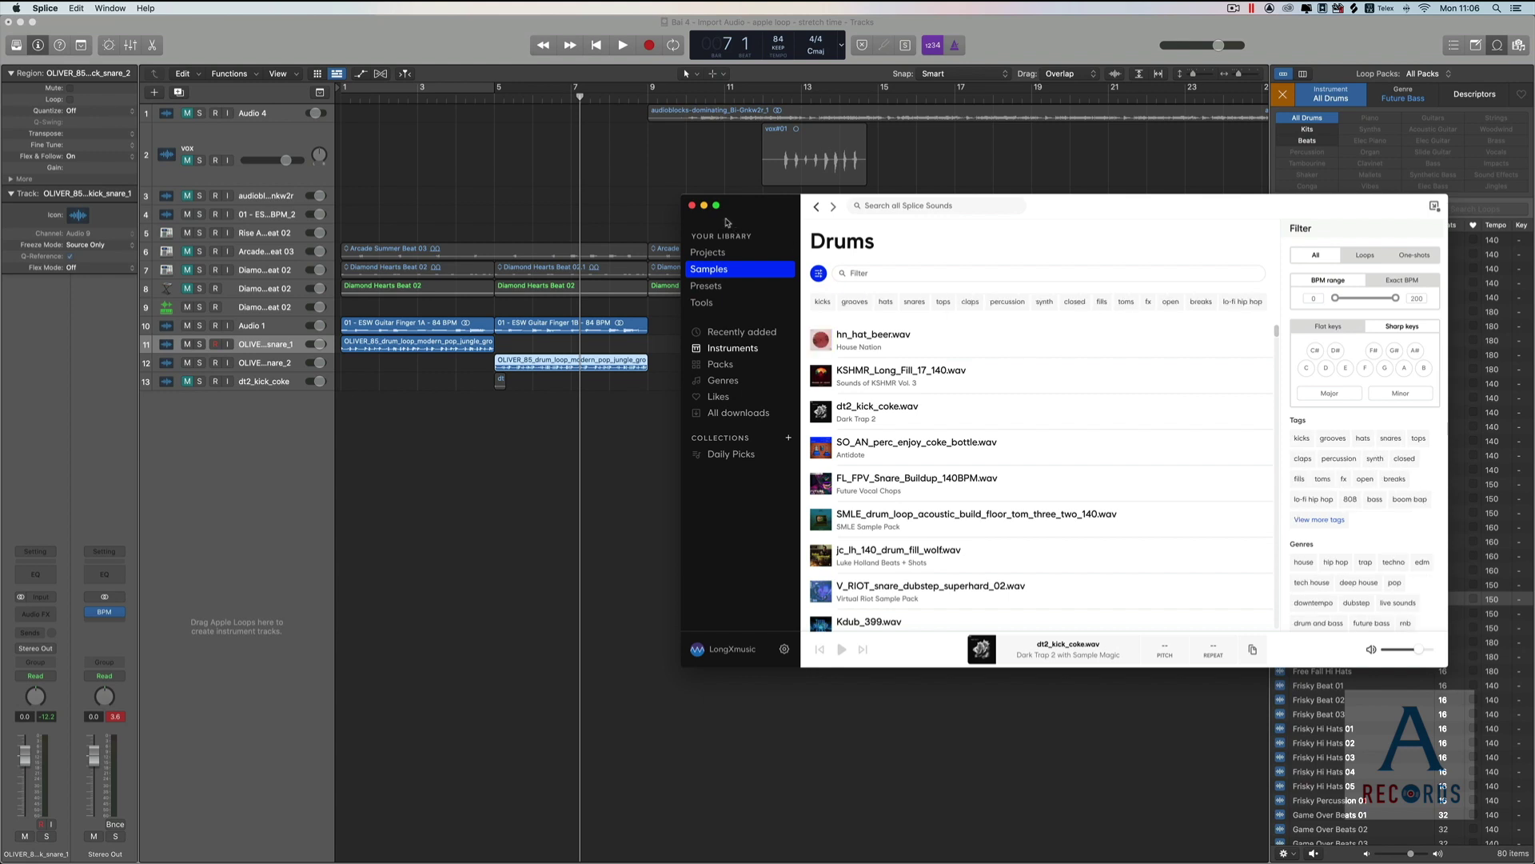
pyautogui.click(816, 207)
pyautogui.click(815, 207)
pyautogui.click(816, 207)
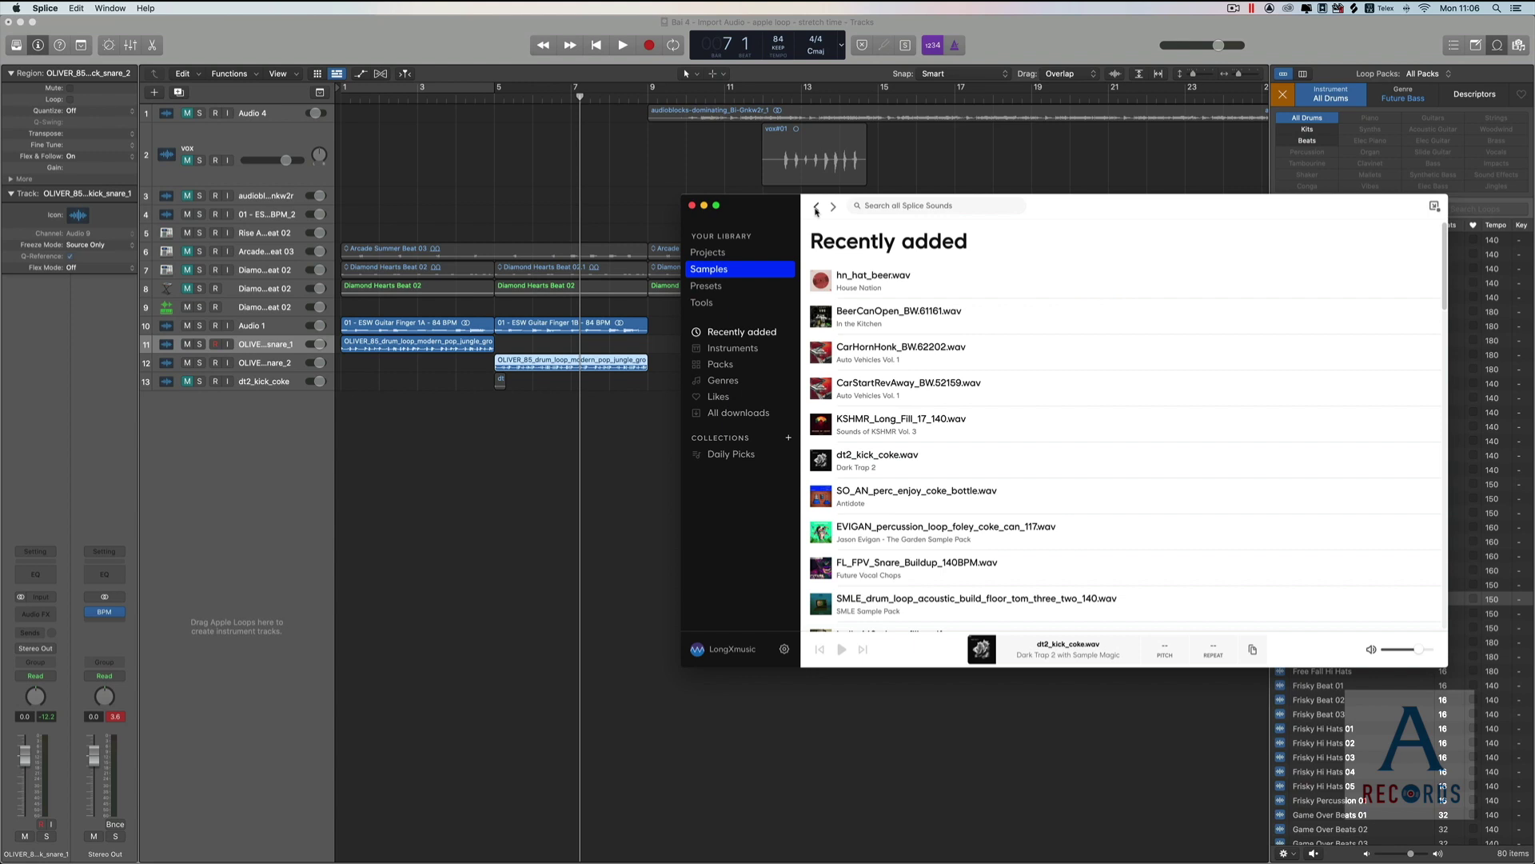
pyautogui.click(724, 349)
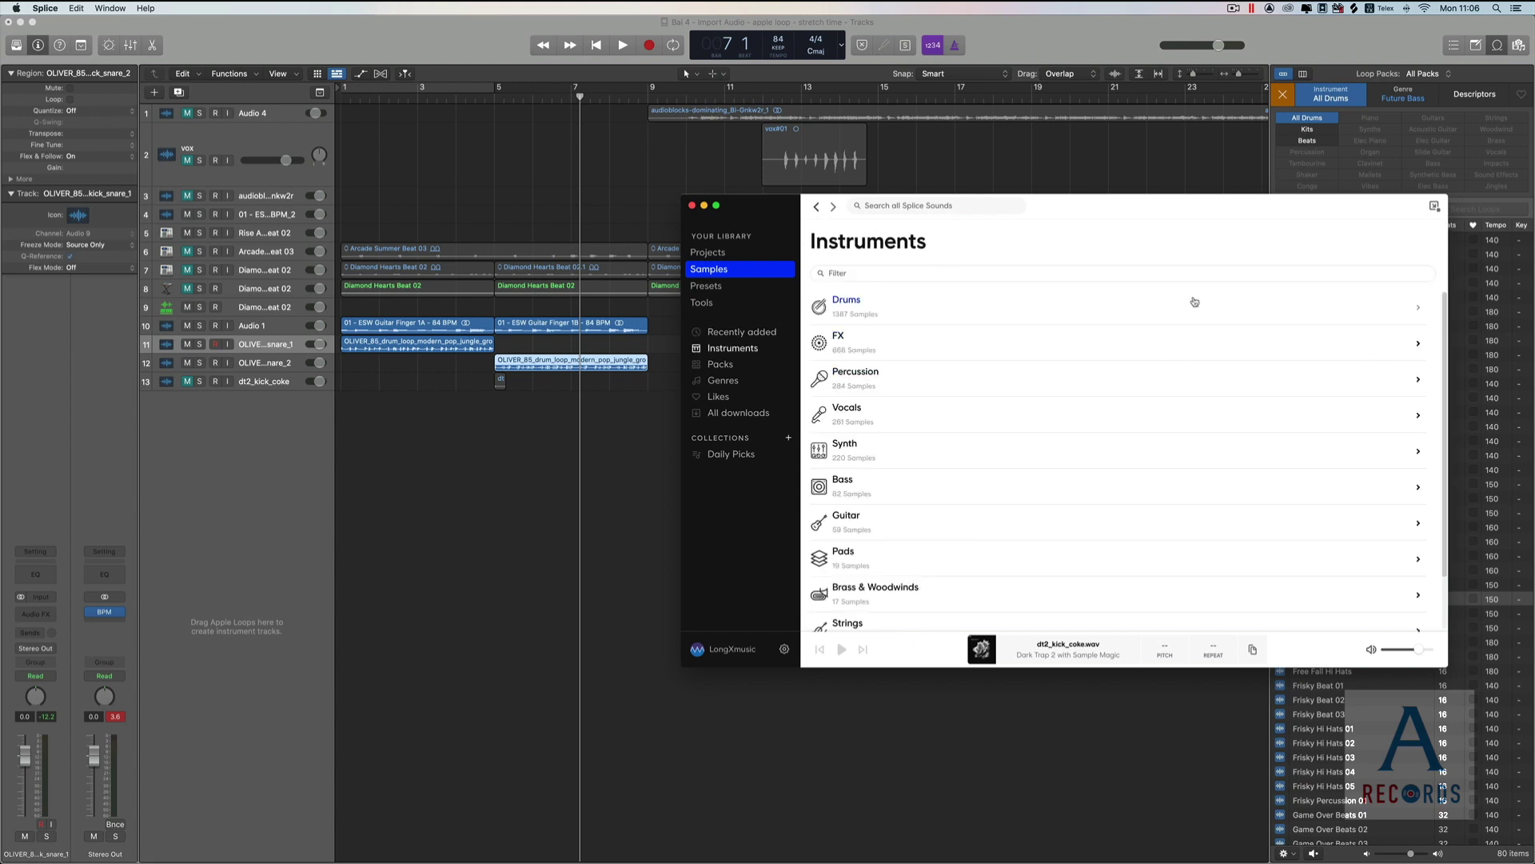
pyautogui.click(1194, 301)
pyautogui.moveTo(1344, 304); pyautogui.dragTo(1356, 299)
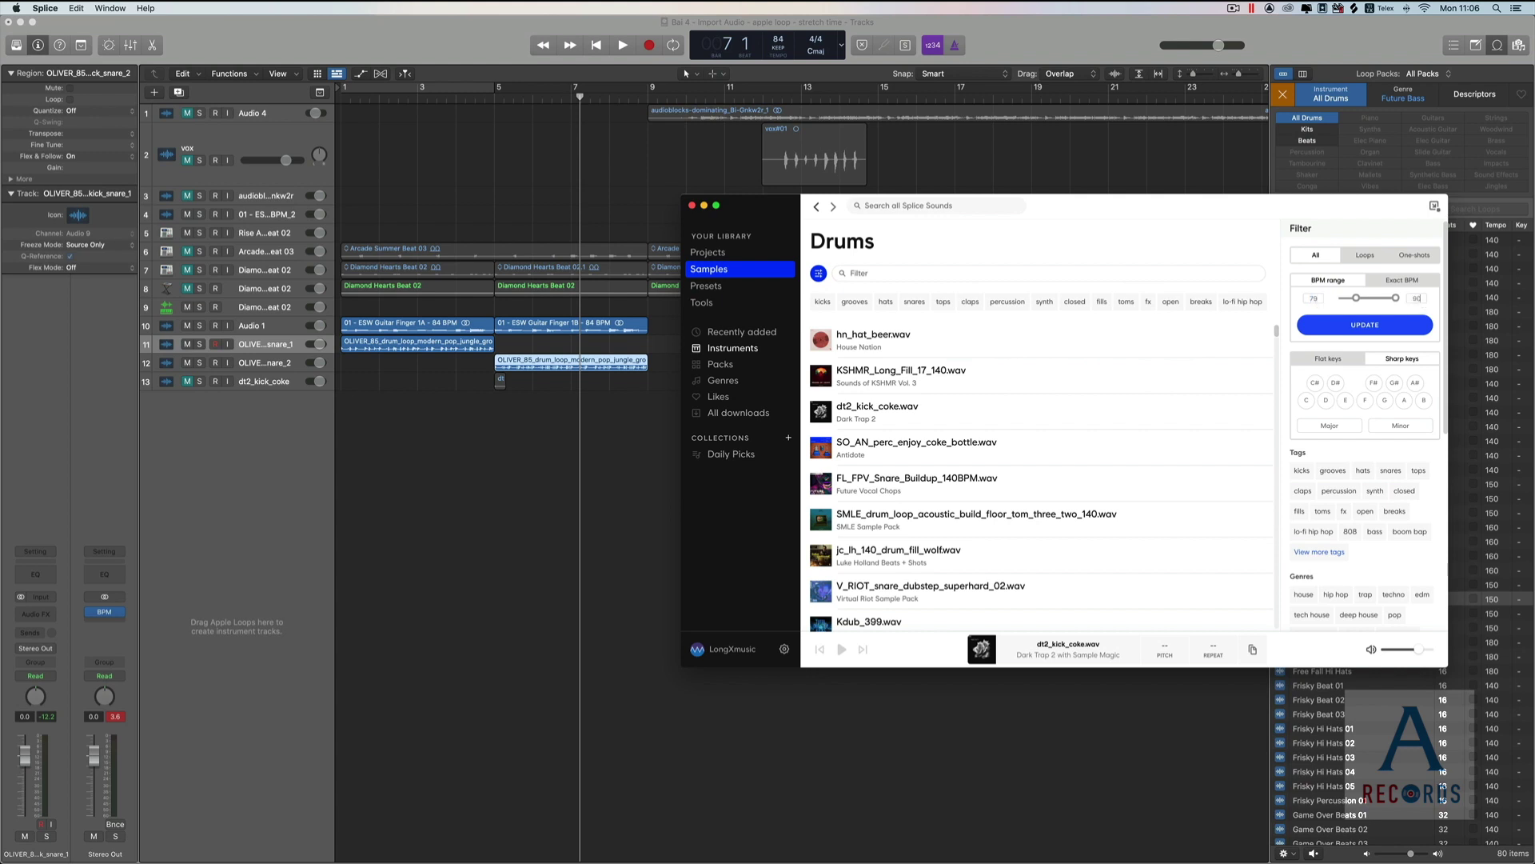
pyautogui.click(1369, 327)
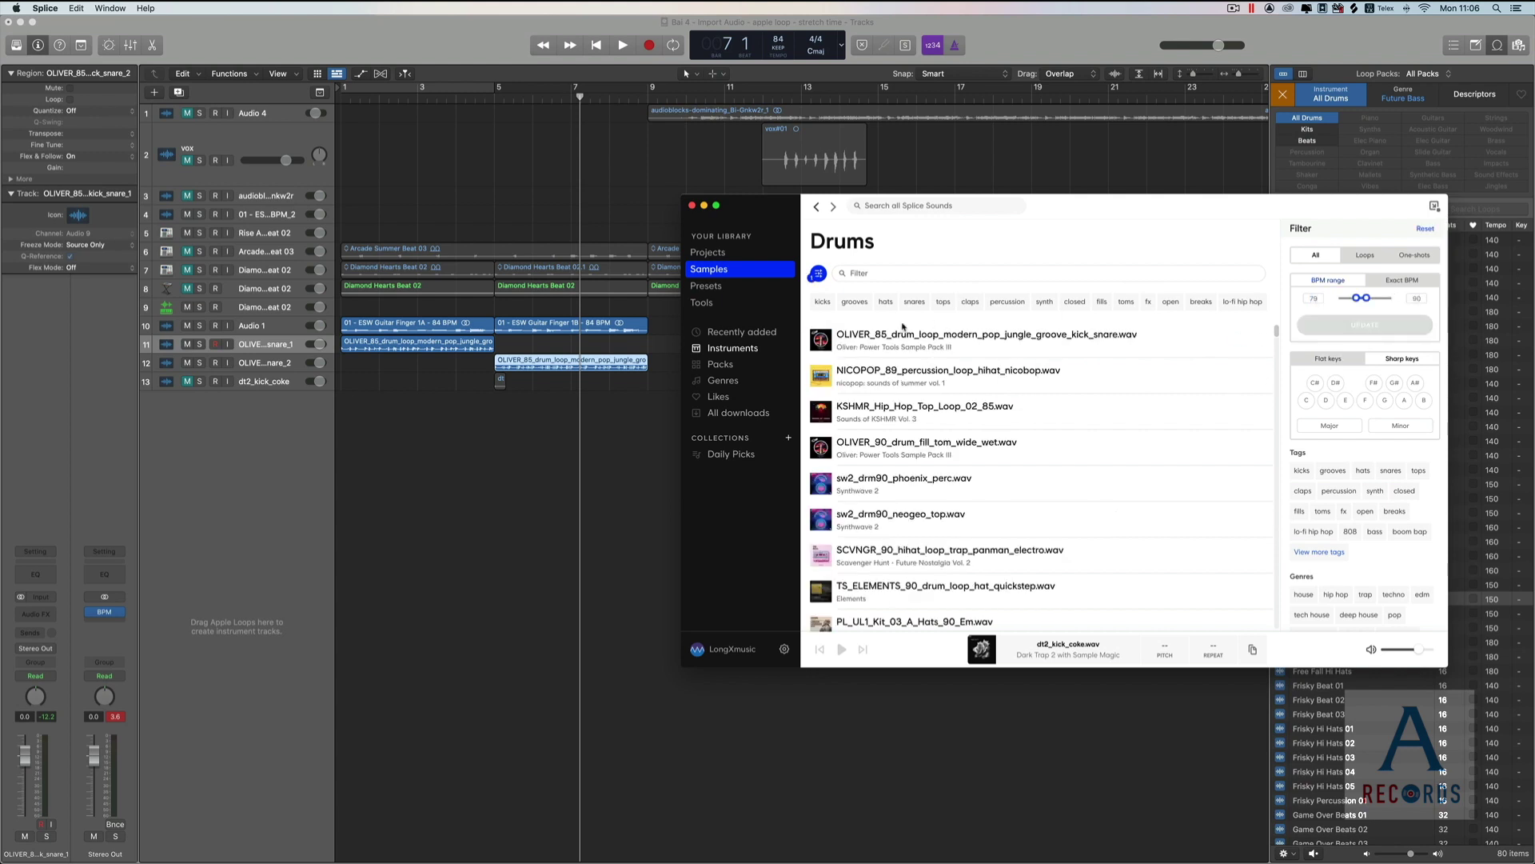
# Add the NICOPOP_89 percussion hi-hat loop at bar 1 on a new track and time-stretch its end to bar 3.
pyautogui.click(822, 376)
pyautogui.moveTo(835, 379); pyautogui.dragTo(344, 484)
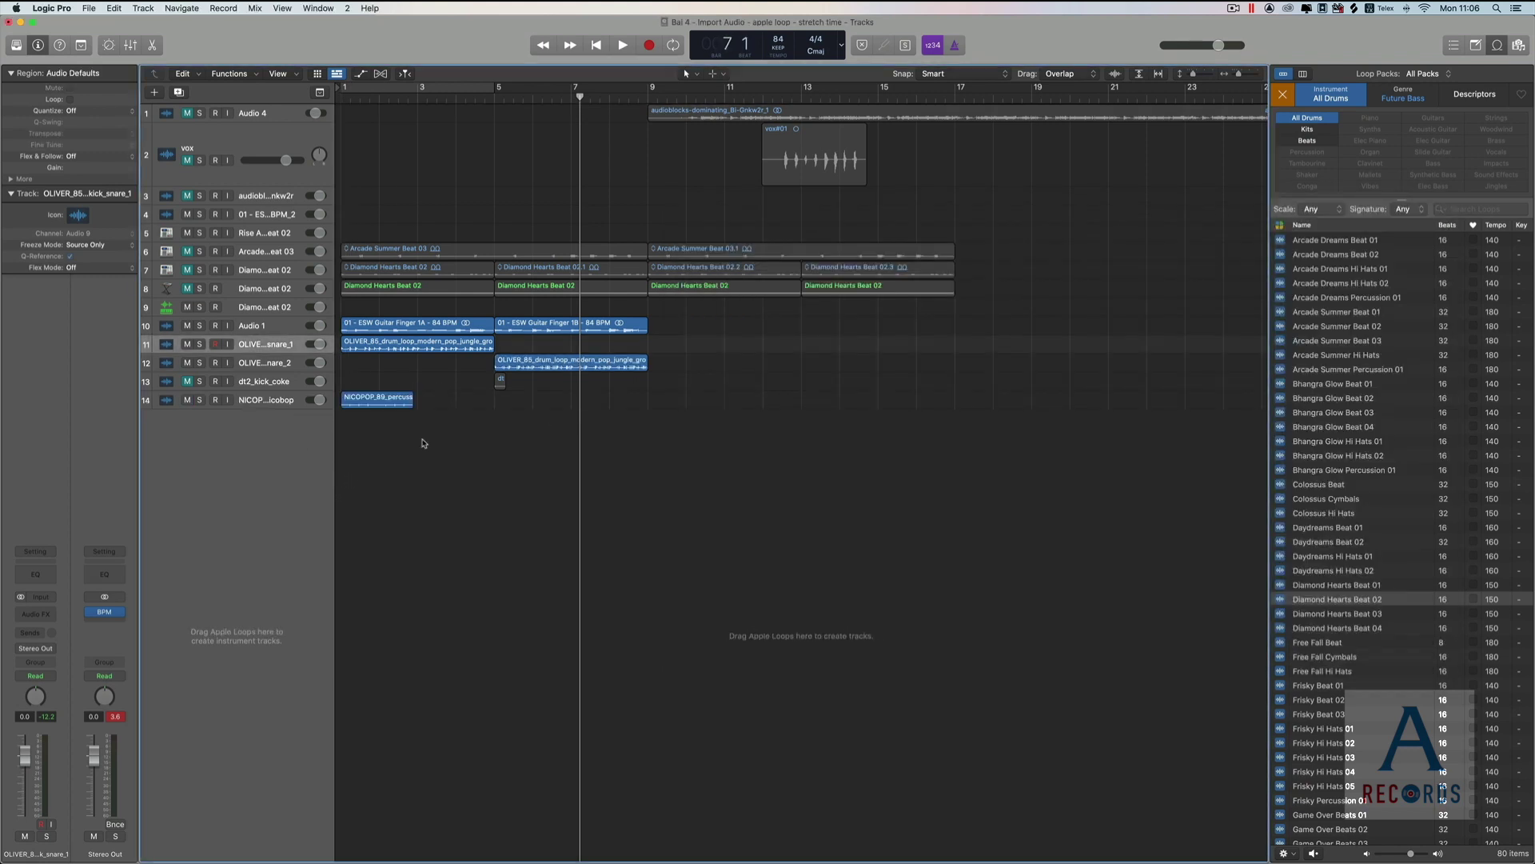
pyautogui.click(282, 402)
pyautogui.moveTo(413, 402); pyautogui.dragTo(417, 404)
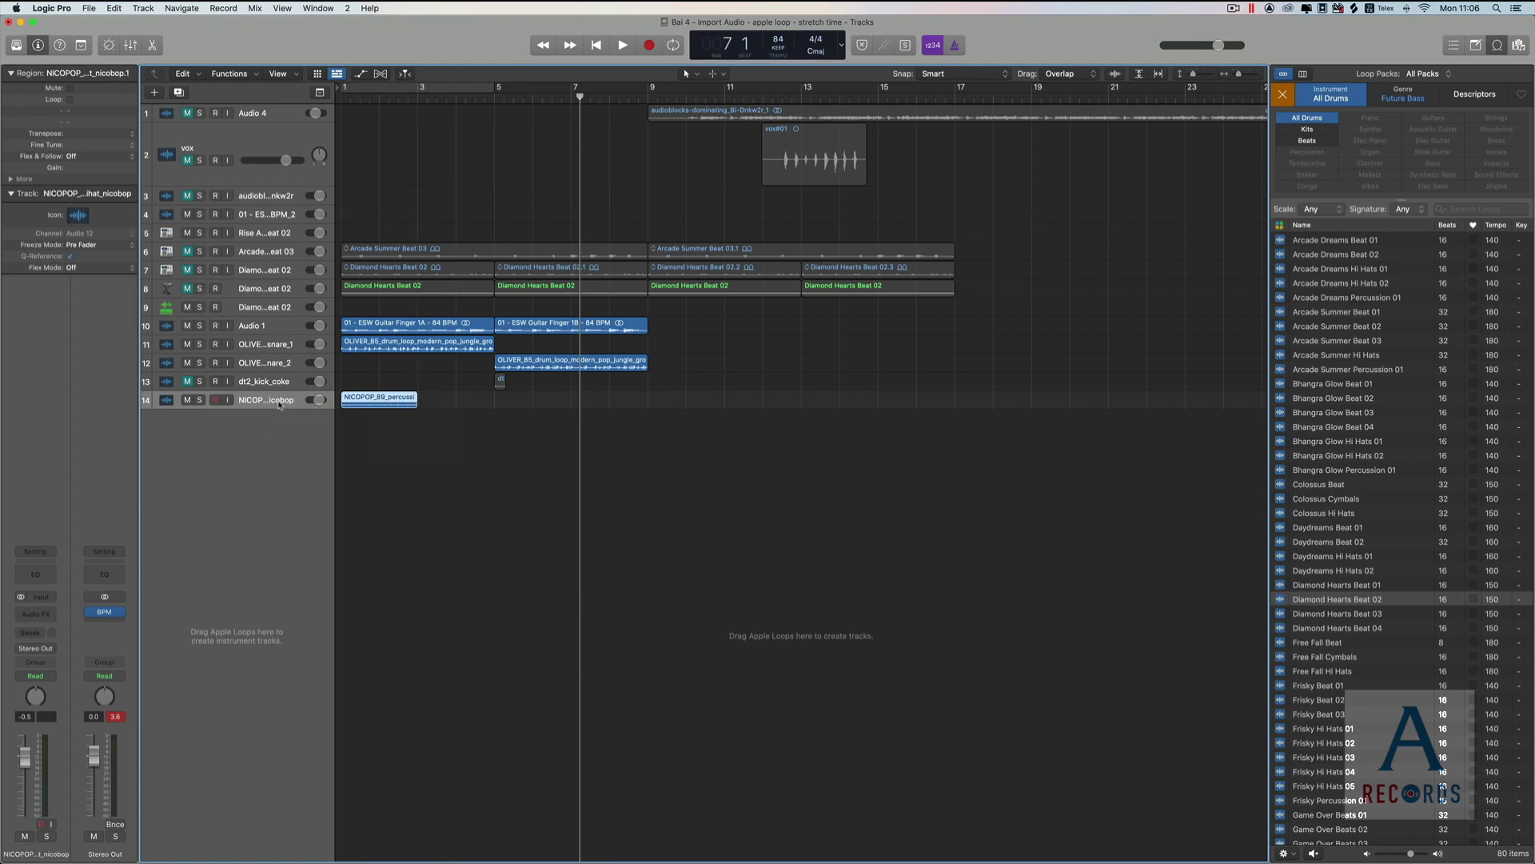
# Duplicate the stretched NICOPOP_89 region to bar 3, and lower its track volume to -2.0 dB while playing from bar 1.
pyautogui.click(387, 407)
pyautogui.moveTo(371, 407); pyautogui.dragTo(448, 409)
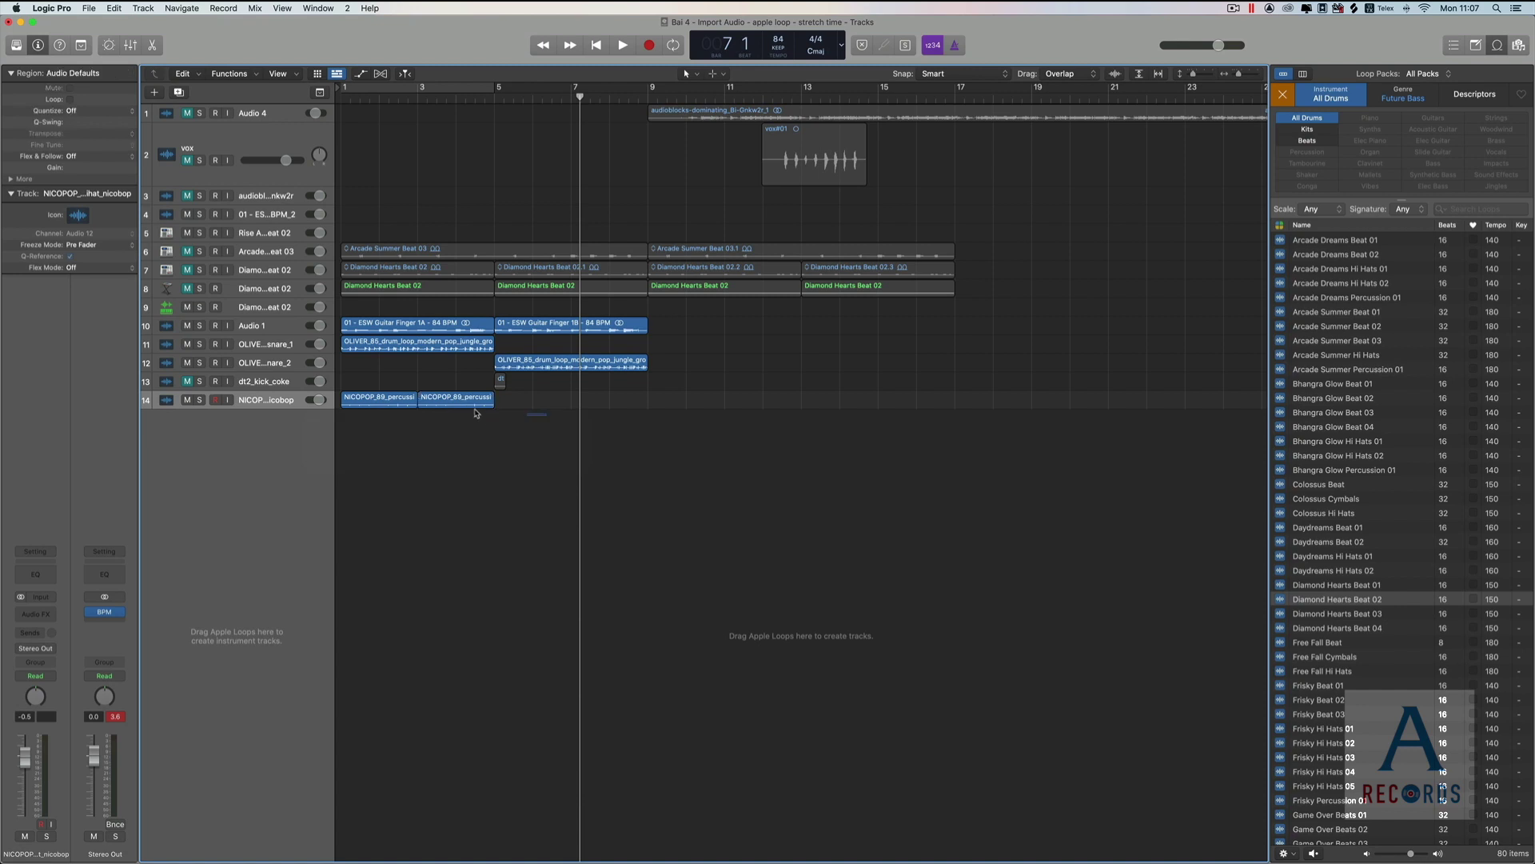
pyautogui.click(317, 400)
pyautogui.hotkey('shift', 'Return')
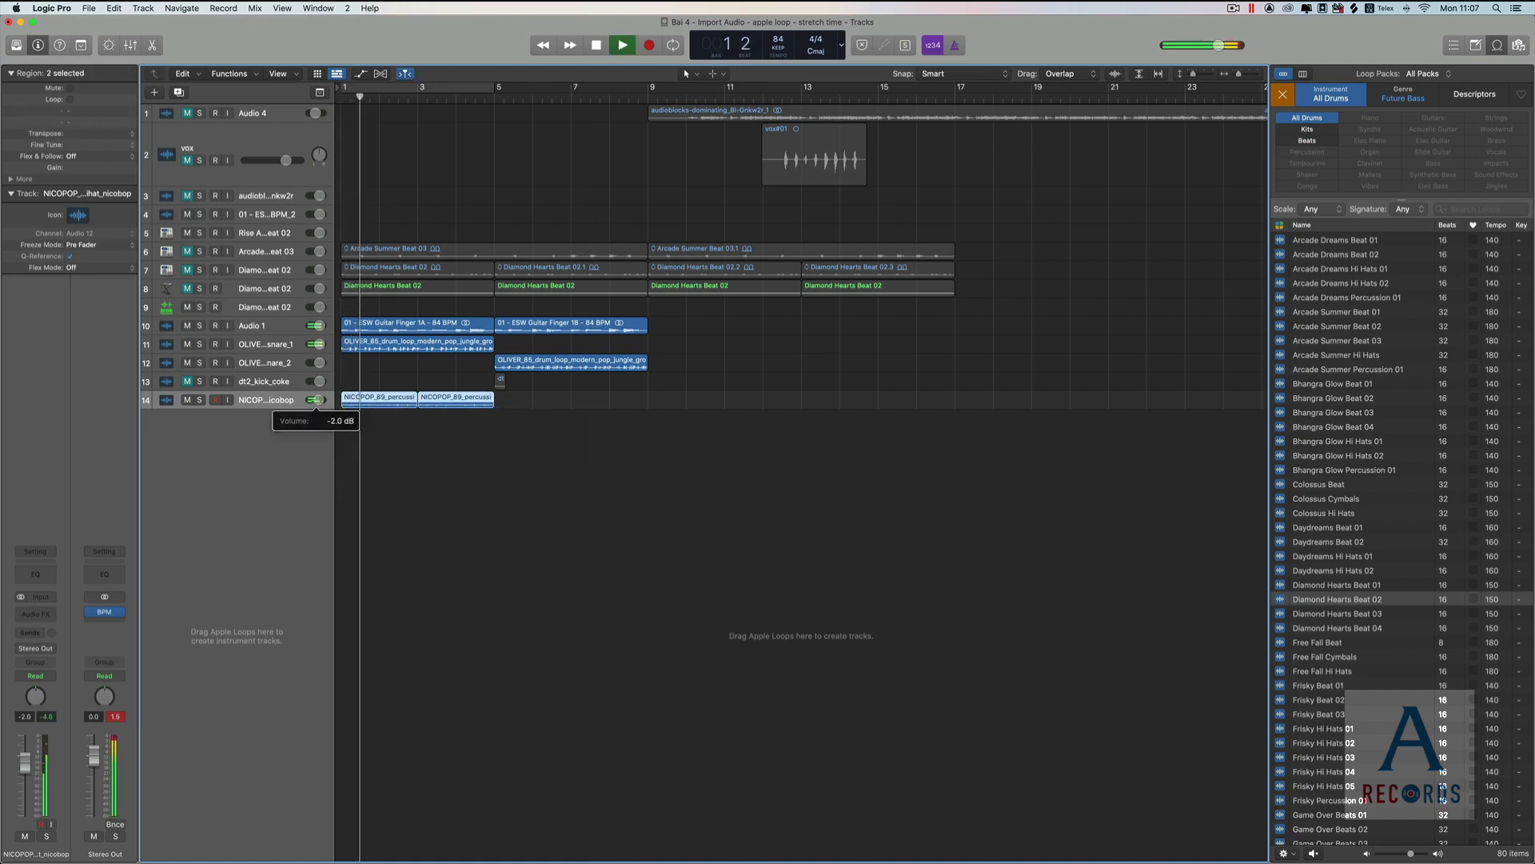
pyautogui.press('space')
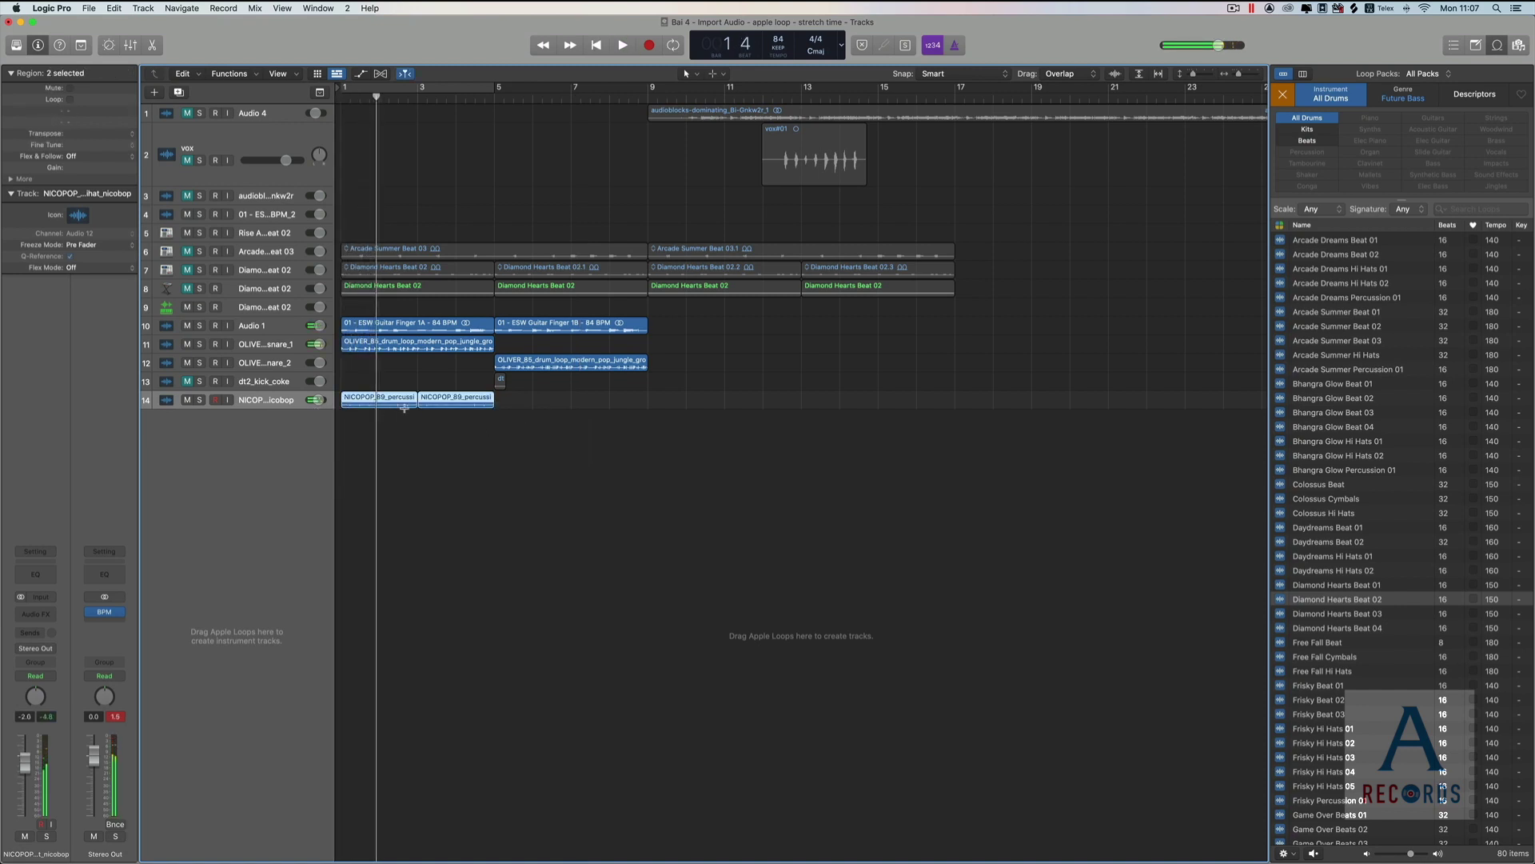
# Fine-tune the stretched end of the first NICOPOP_89 region at bar 3 and play it from bar 1.
pyautogui.scroll(5, 404, 408)
pyautogui.click(530, 406)
pyautogui.moveTo(530, 406); pyautogui.dragTo(532, 406)
pyautogui.press('space')
# Delete both NICOPOP_89 regions from their track and stop playback.
pyautogui.click(603, 404)
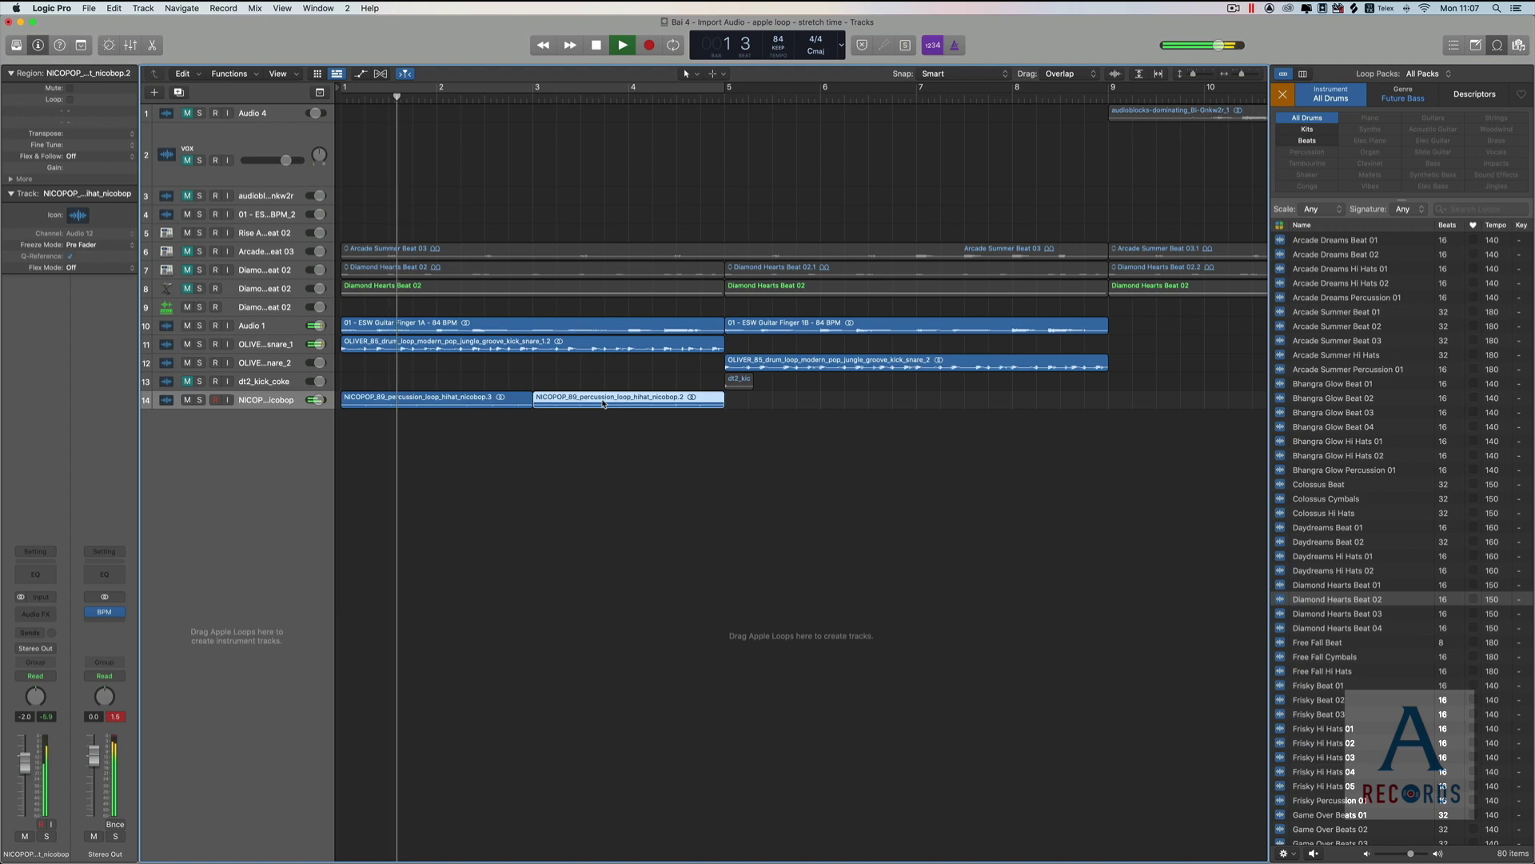
pyautogui.press('Delete')
pyautogui.press('Delete')
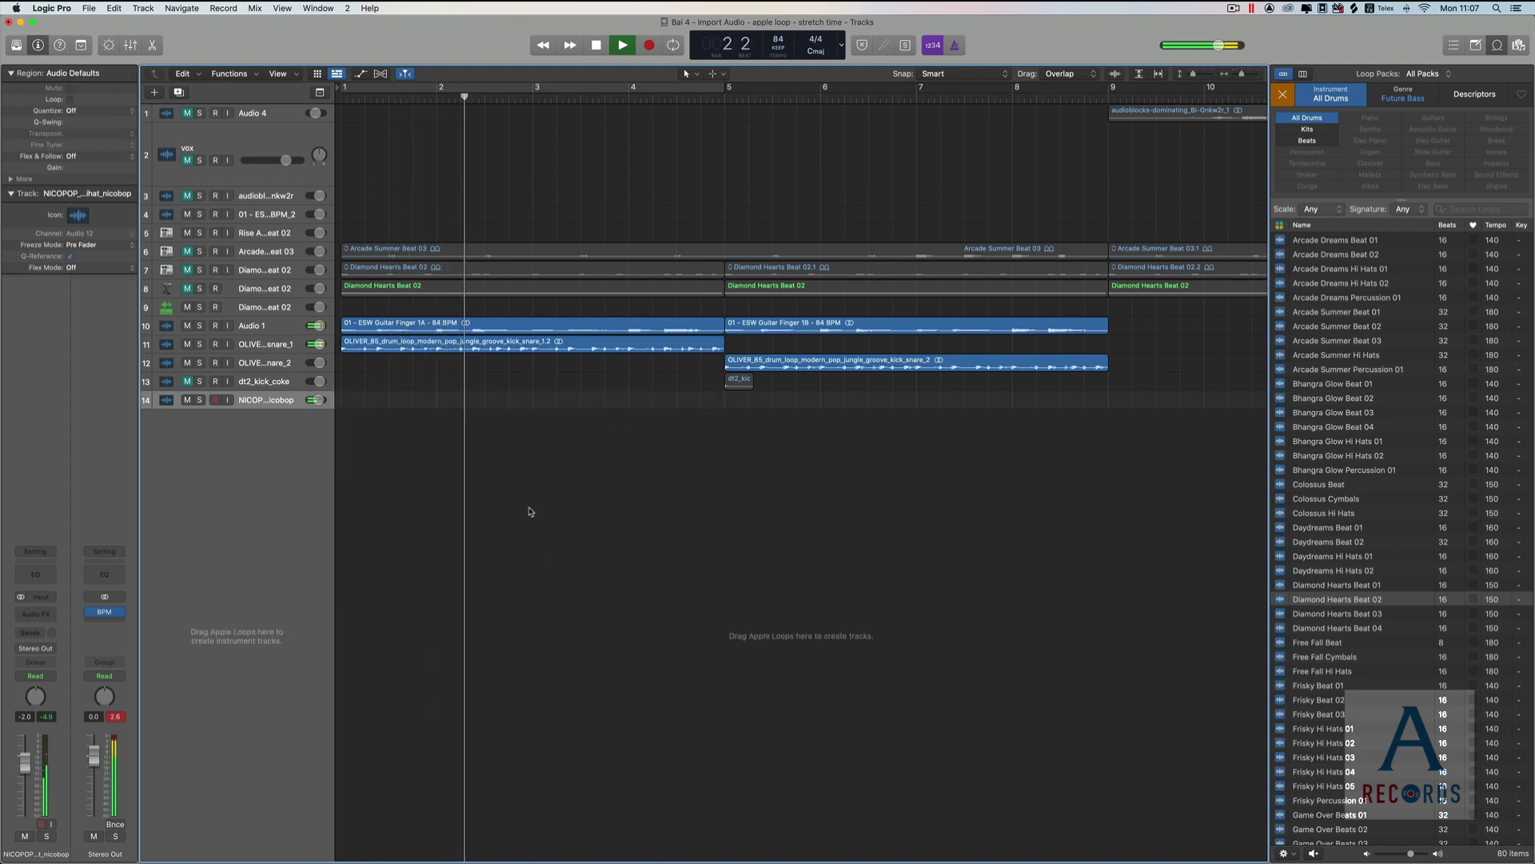
pyautogui.press('space')
# Switch to Splice and add the NICOPOP_89 percussion hi-hat loop again at bar 1 on the emptied NICOPOP track.
pyautogui.click(541, 836)
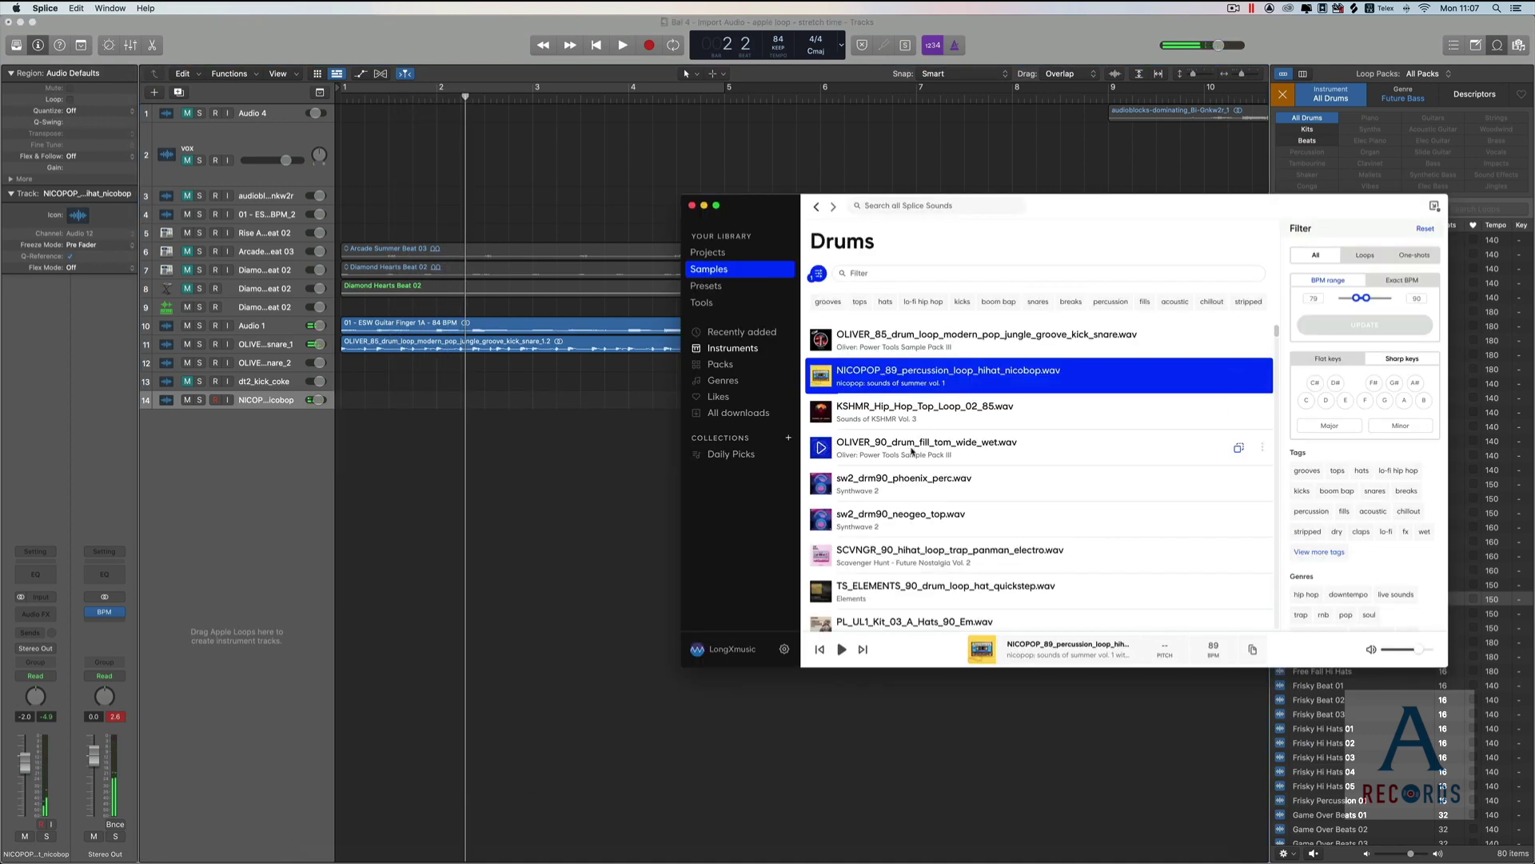
pyautogui.moveTo(880, 376); pyautogui.dragTo(356, 404)
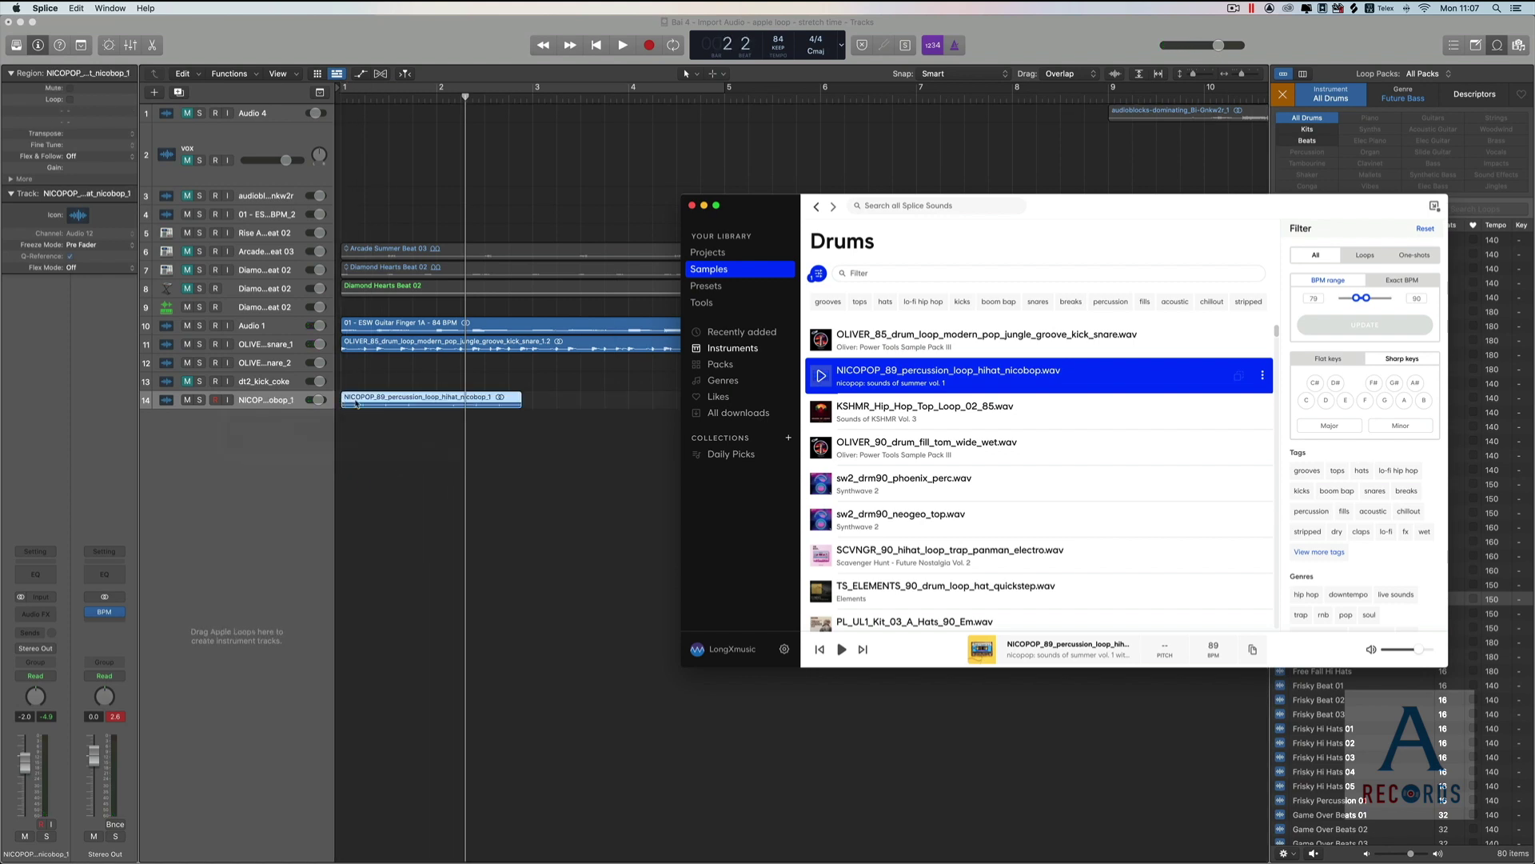
# Time-stretch the NICOPOP_89 region to end at bar 3, play it from bar 1, and duplicate it at bar 3.
pyautogui.moveTo(521, 406); pyautogui.dragTo(533, 410)
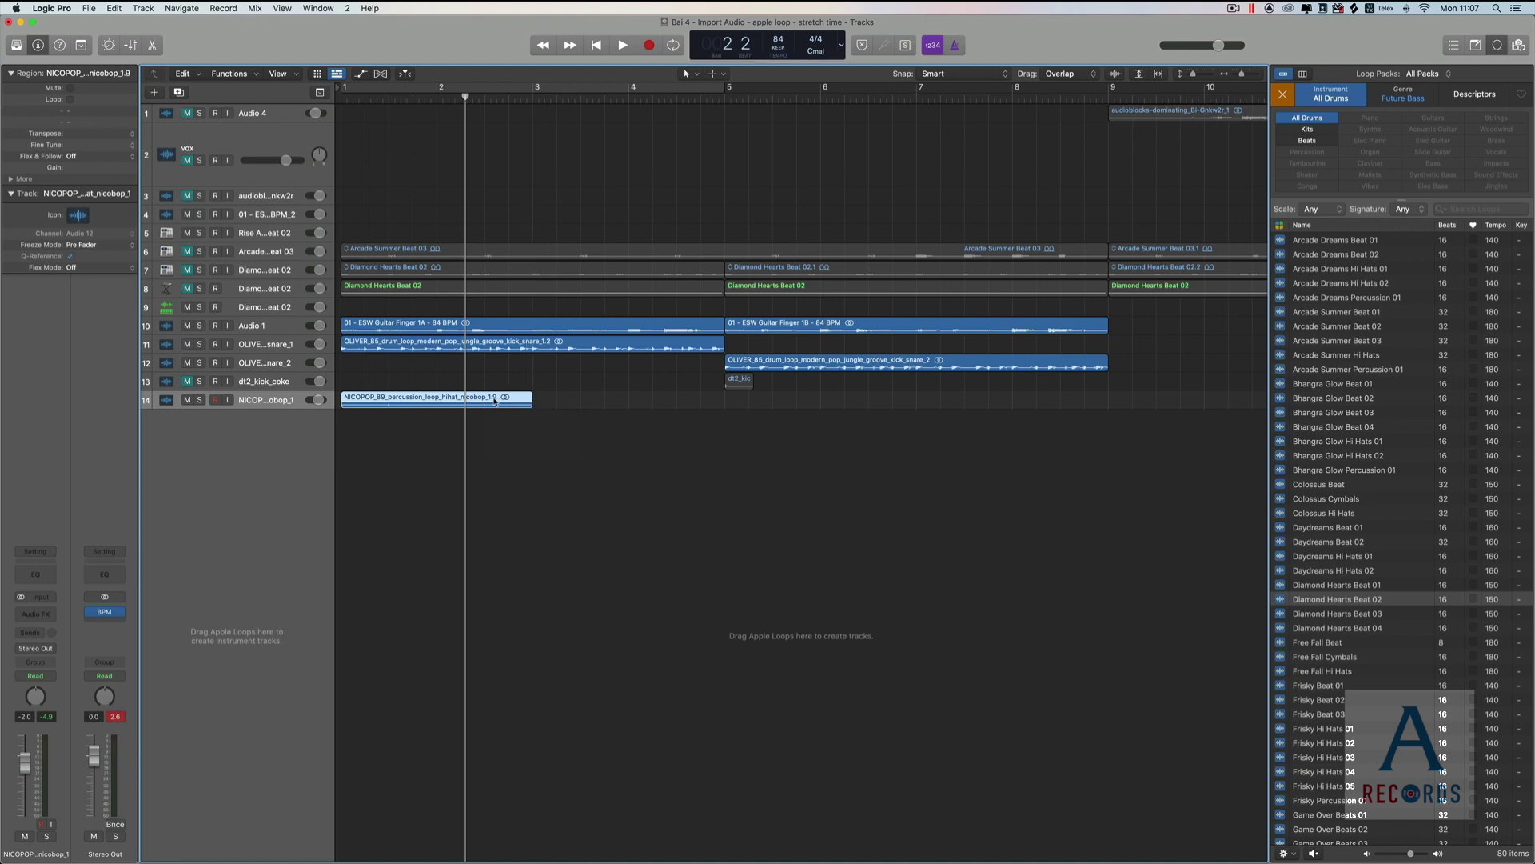
pyautogui.press('Return')
pyautogui.press('space')
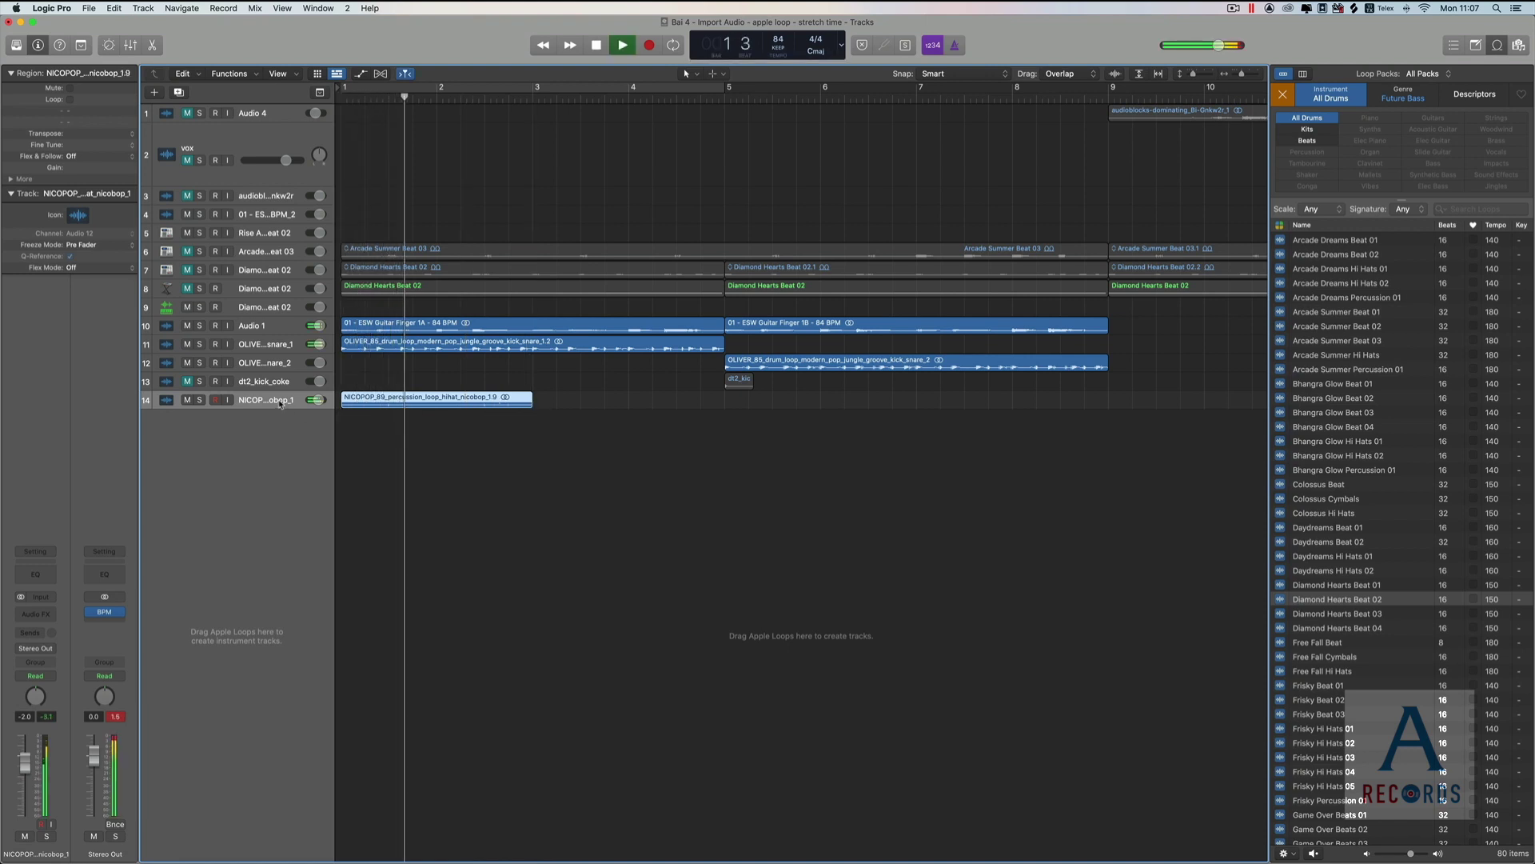
pyautogui.moveTo(383, 399); pyautogui.dragTo(575, 401)
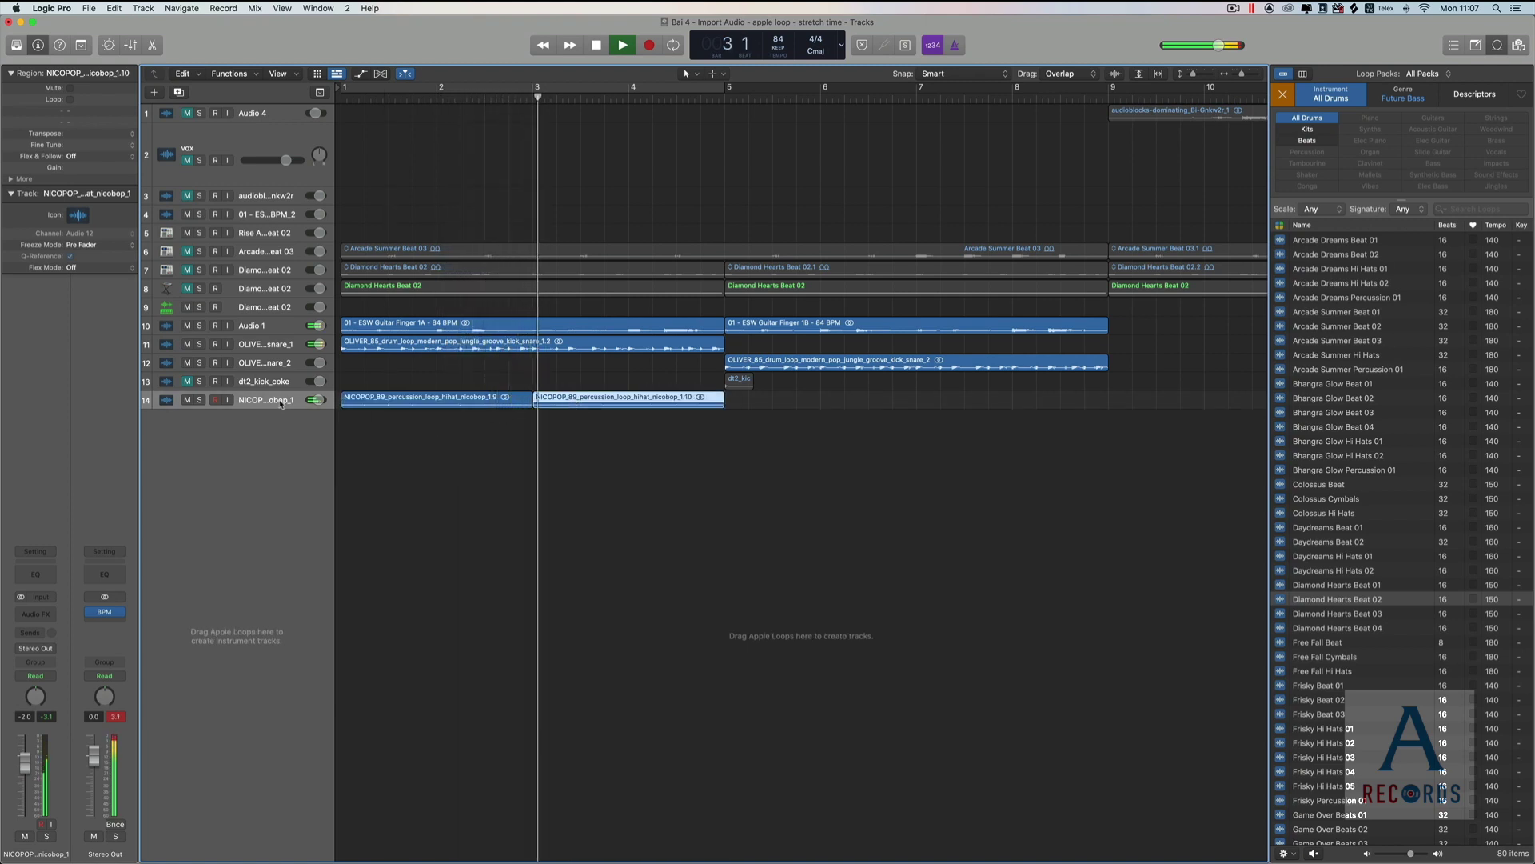
# Undo the duplicate and the stretch of the NICOPOP_89 region, and play the unstretched loop from bar 1.
pyautogui.press('space')
pyautogui.press('super+z')
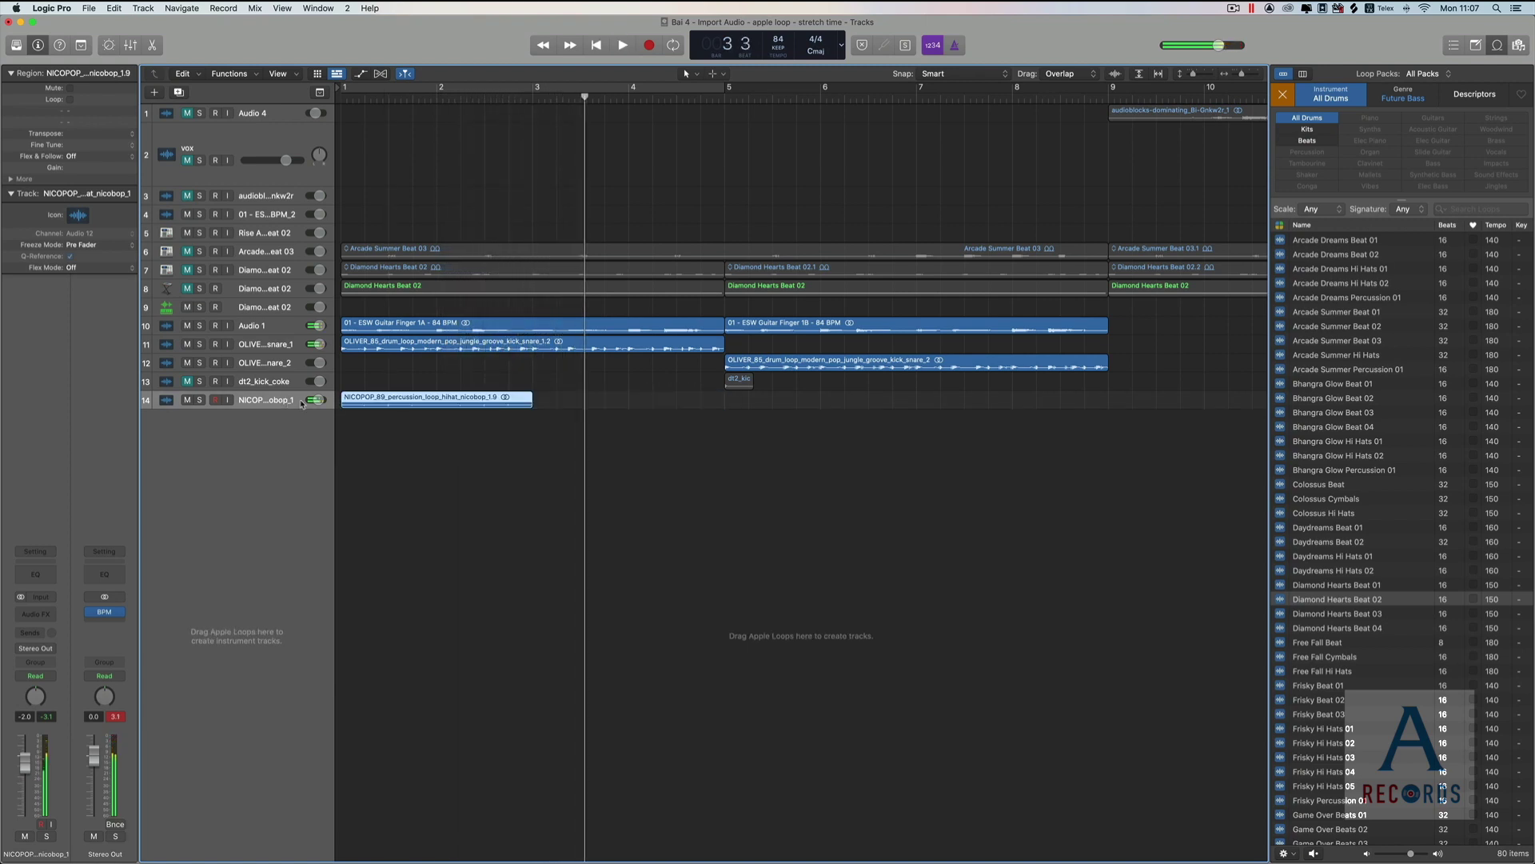
pyautogui.press('super+z')
pyautogui.press('Return')
pyautogui.press('space')
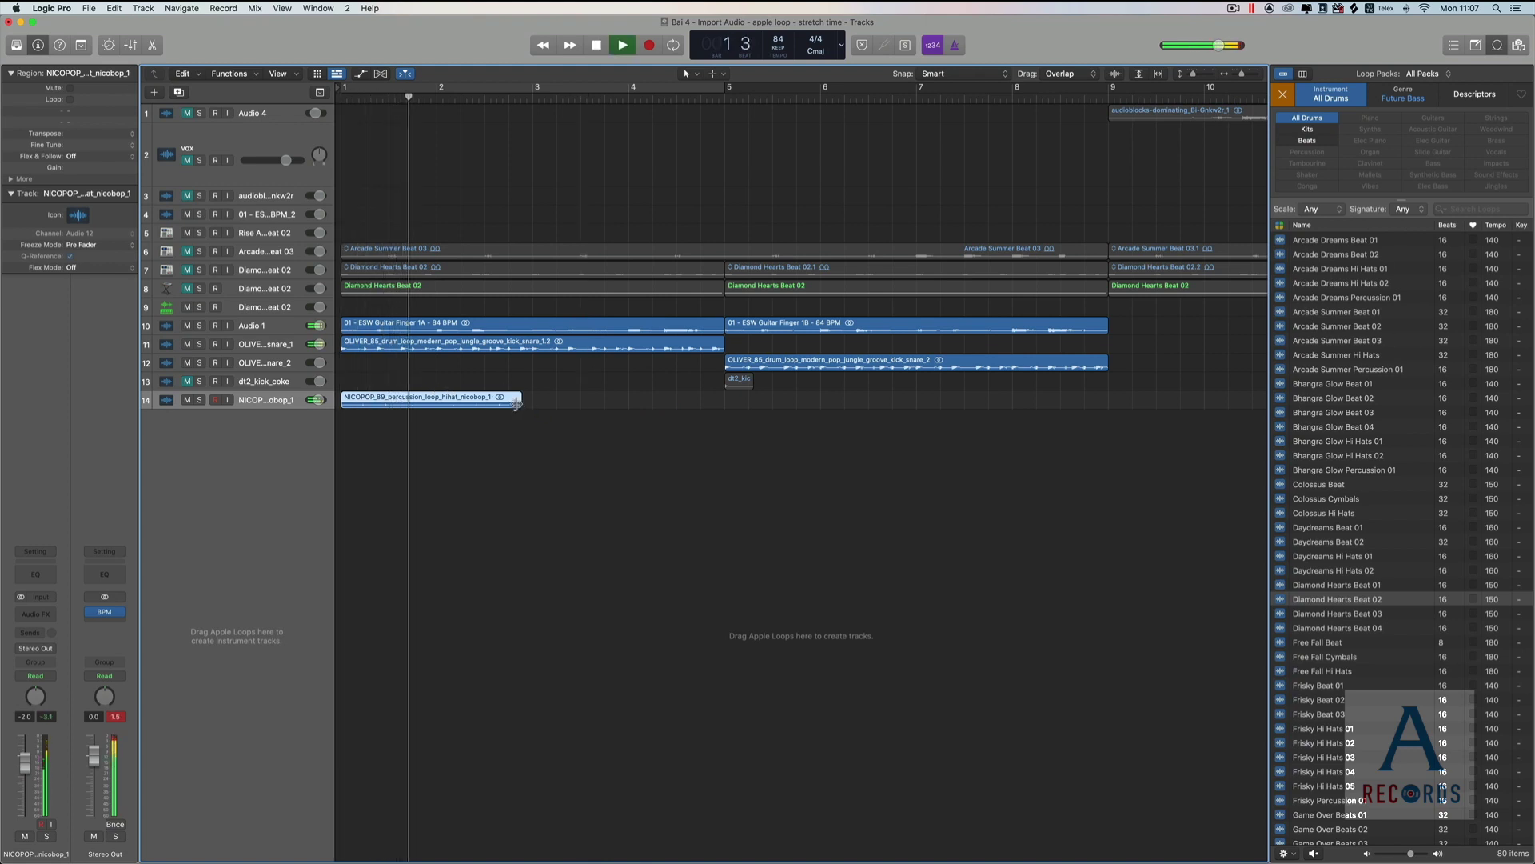
pyautogui.press('space')
# Stretch the NICOPOP_89 region to bar 3, move its track directly below the first OLIVER track, and duplicate the region at bar 3 during playback.
pyautogui.moveTo(520, 405); pyautogui.dragTo(529, 405)
pyautogui.moveTo(268, 400); pyautogui.dragTo(268, 364)
pyautogui.press('Return')
pyautogui.press('space')
pyautogui.moveTo(416, 374); pyautogui.dragTo(607, 361)
# Delete the remaining OLIVER snare_2 and dt2_kick_coke regions together with their two tracks.
pyautogui.click(826, 380)
pyautogui.press('Delete')
pyautogui.click(279, 402)
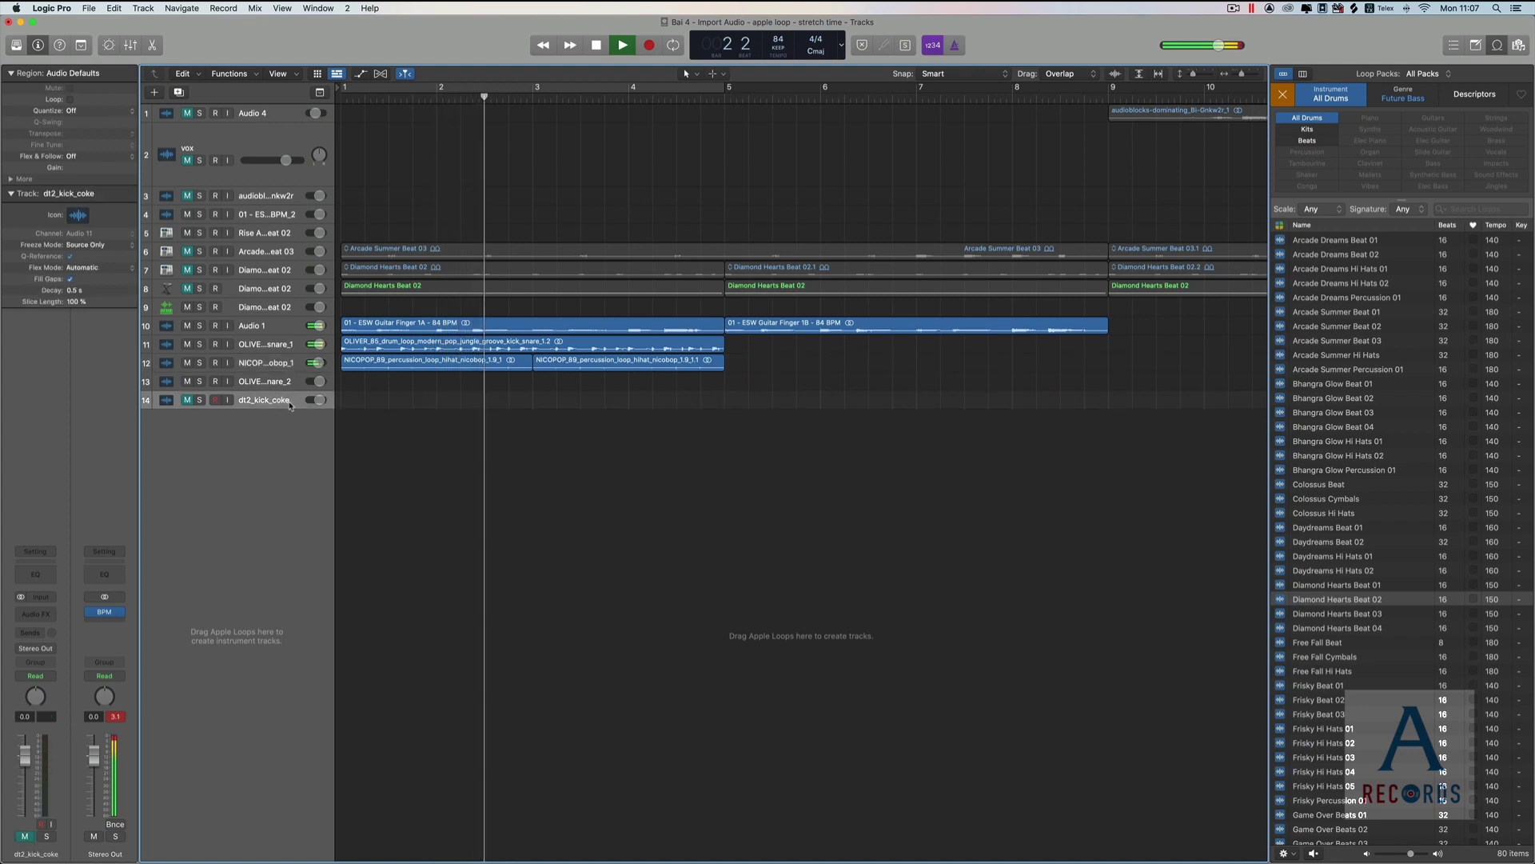
pyautogui.press('super+BackSpace')
pyautogui.press('super+BackSpace')
# Stop playback, copy the OLIVER region and both NICOPOP_89 regions to bar 5, and save the project.
pyautogui.moveTo(758, 400); pyautogui.dragTo(390, 359)
pyautogui.press('space')
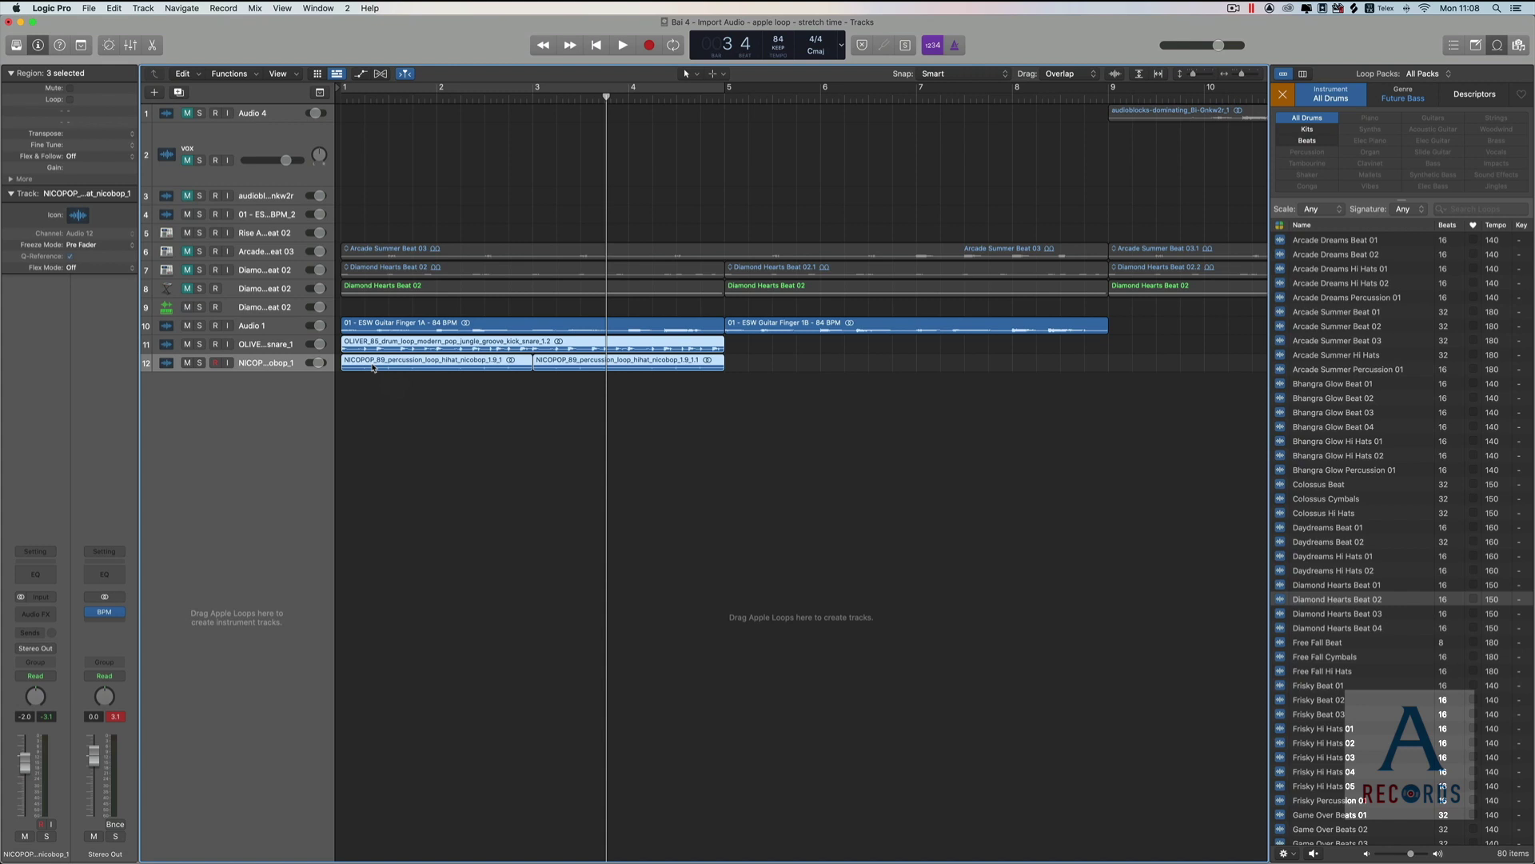
pyautogui.moveTo(389, 367); pyautogui.dragTo(773, 366)
pyautogui.press('super+Left')
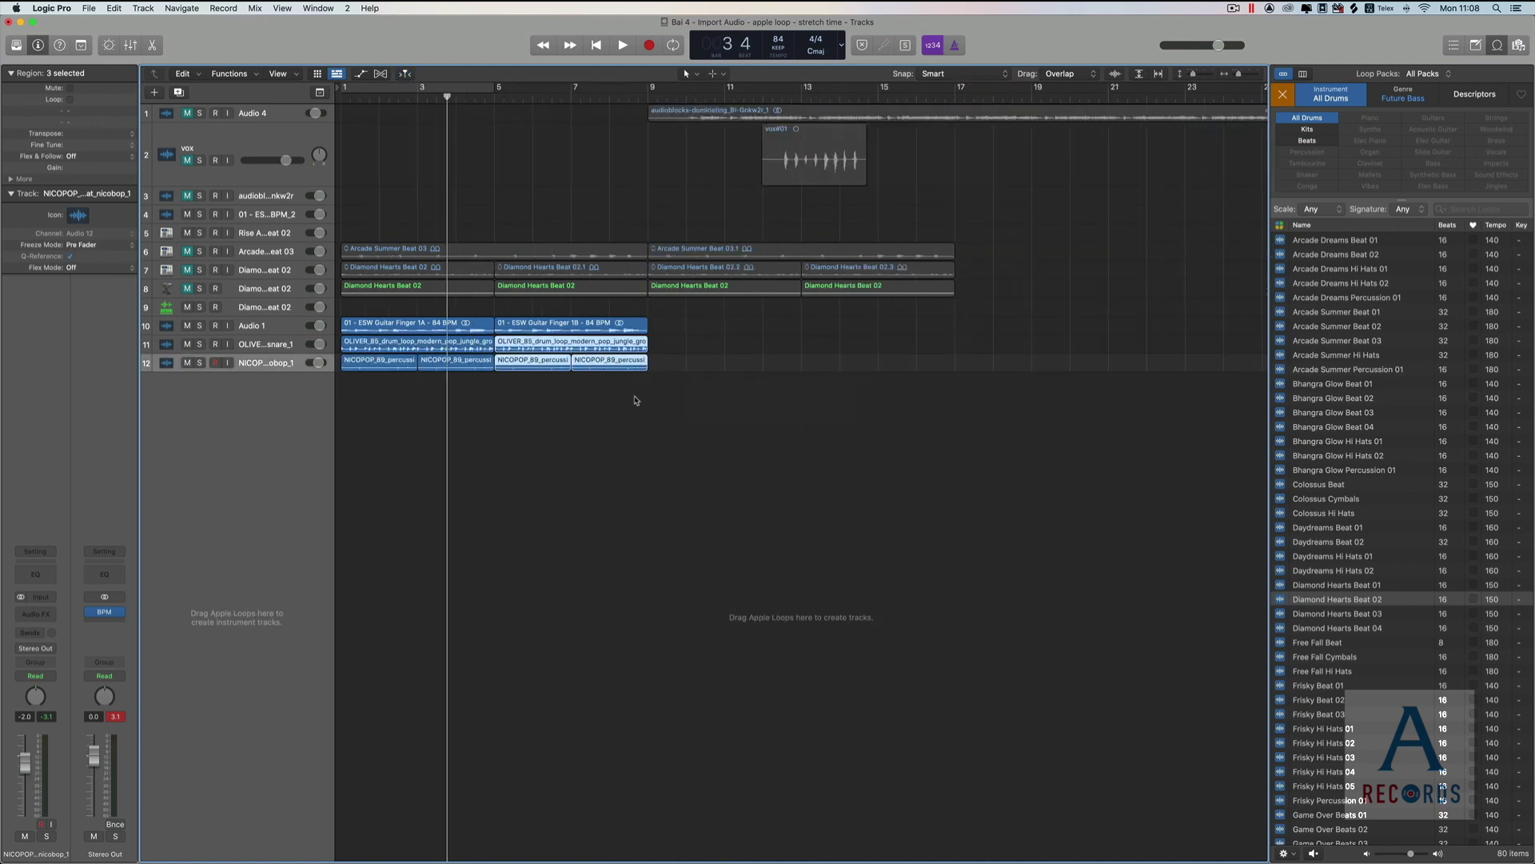
pyautogui.press('super+s')
# Try copying the guitar and drum regions to bar 9, and undo the copy.
pyautogui.moveTo(596, 382); pyautogui.dragTo(384, 327)
pyautogui.press('super+z')
pyautogui.moveTo(395, 344); pyautogui.dragTo(696, 343)
pyautogui.moveTo(1008, 429); pyautogui.dragTo(441, 307)
pyautogui.press('super+z')
# Turn looping on for all eight guitar, OLIVER and NICOPOP_89 regions, and turn it off again.
pyautogui.moveTo(771, 431); pyautogui.dragTo(342, 318)
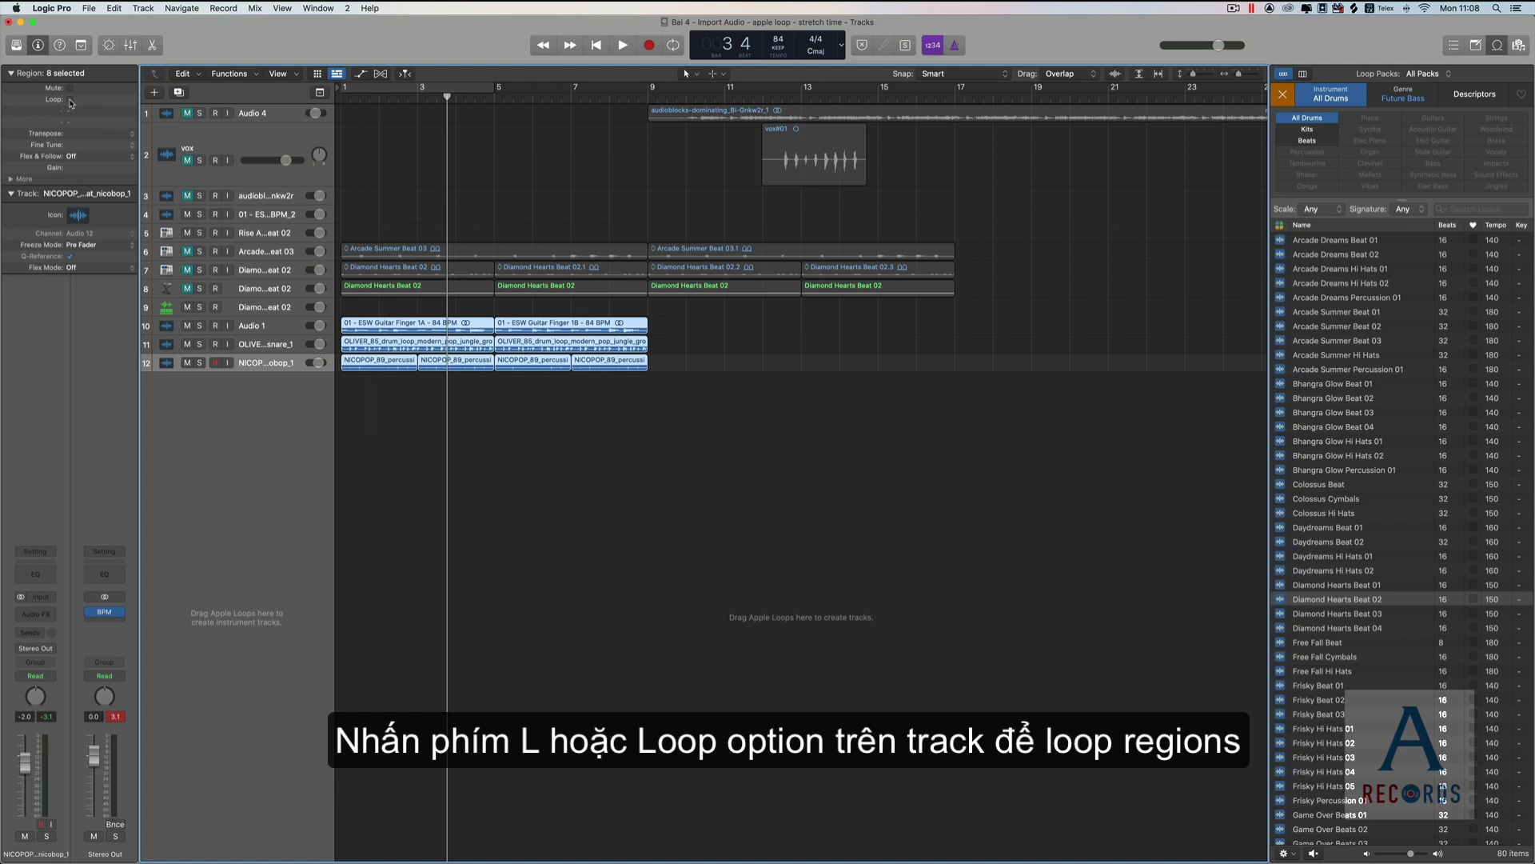
pyautogui.click(70, 102)
pyautogui.click(70, 102)
pyautogui.click(70, 102)
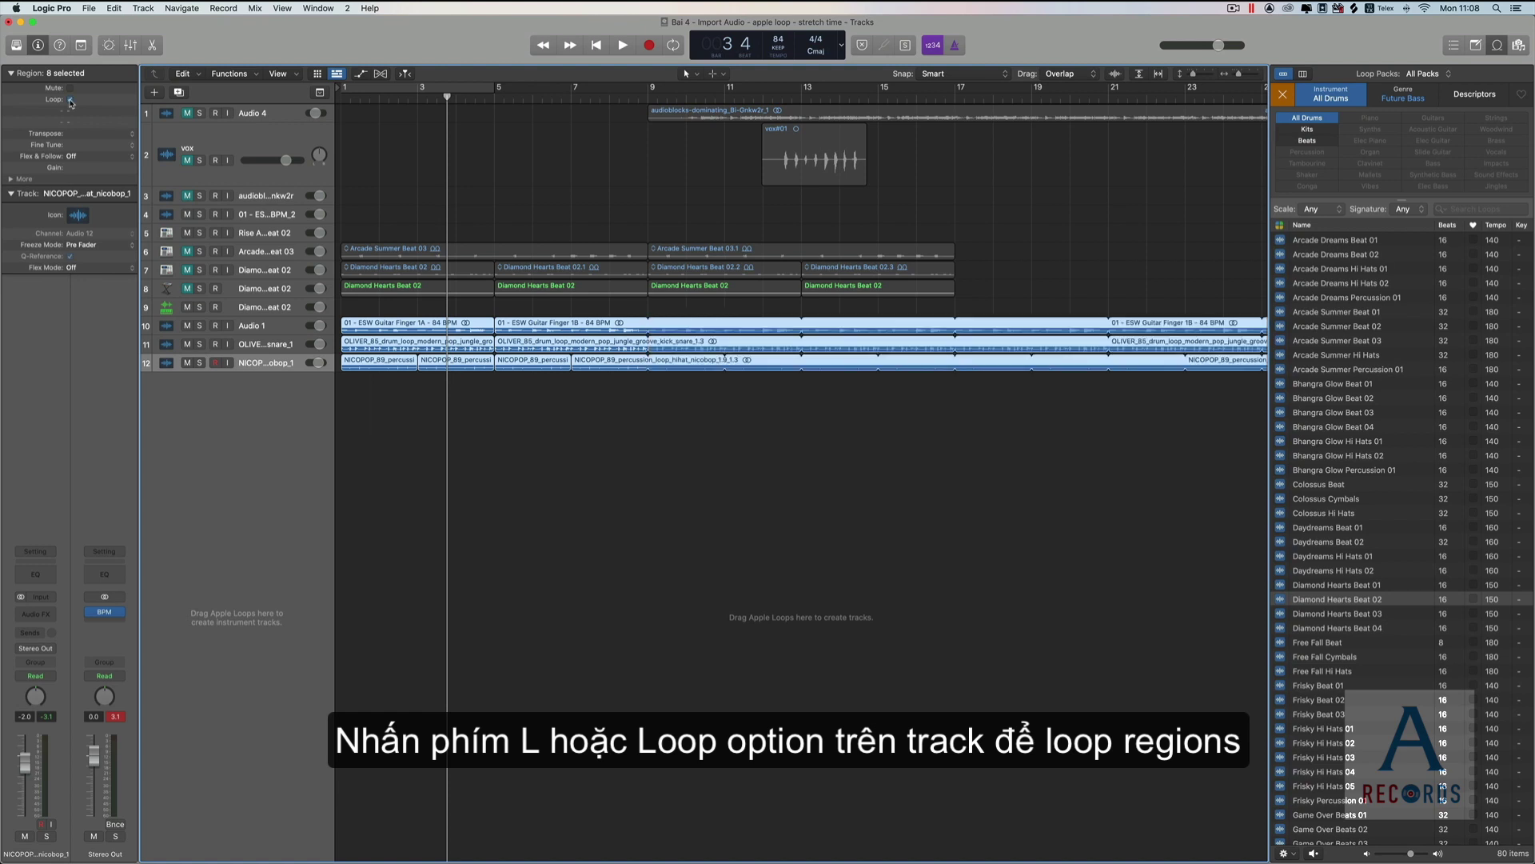
pyautogui.press('l')
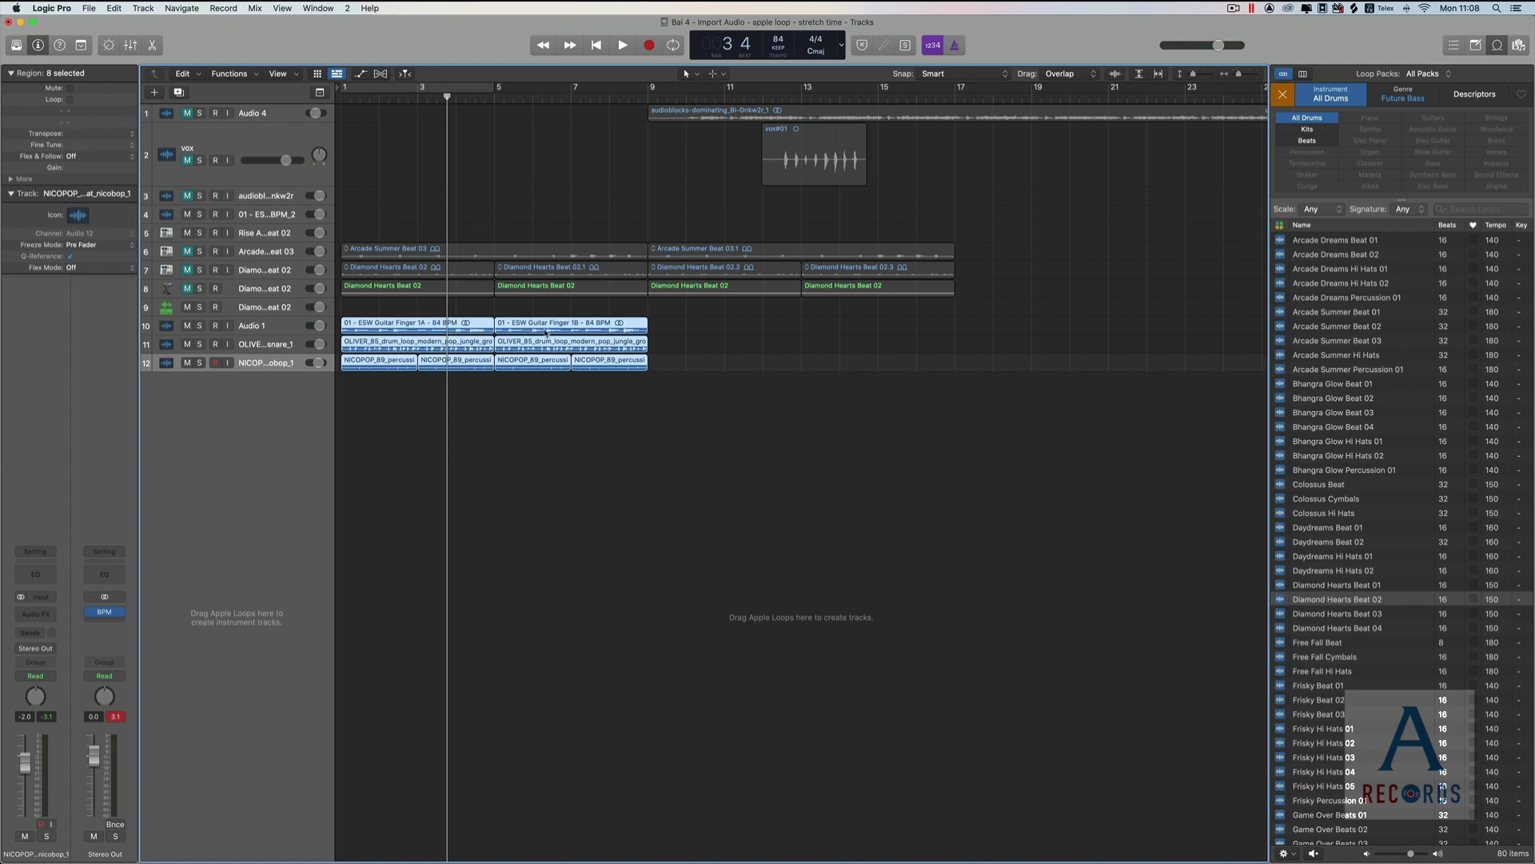
# Copy all eight guitar, OLIVER and NICOPOP_89 regions to start at bar 9, and save the project.
pyautogui.click(550, 206)
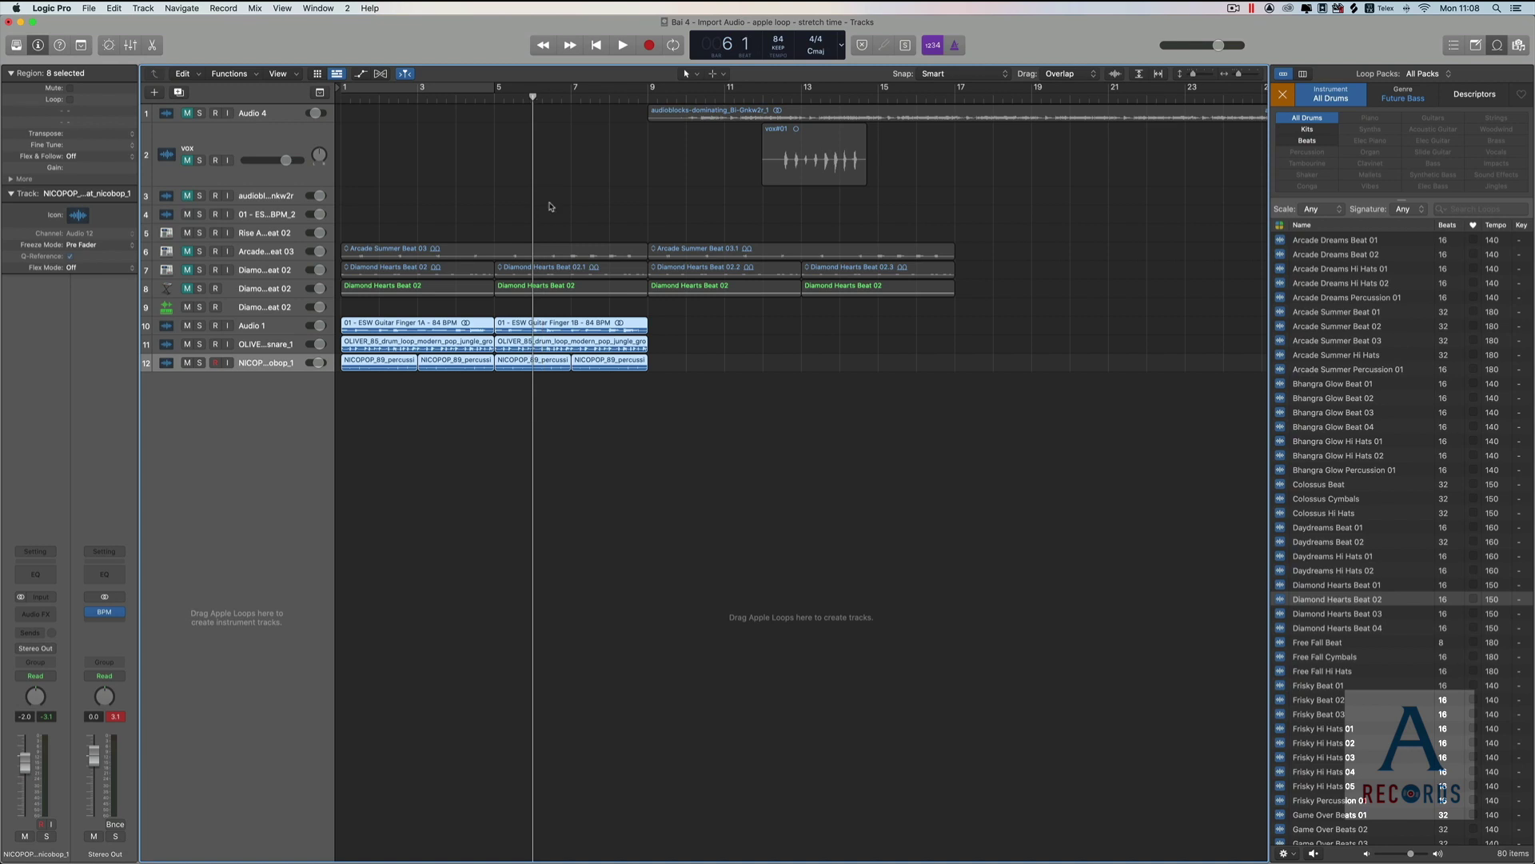
pyautogui.moveTo(698, 388); pyautogui.dragTo(363, 332)
pyautogui.moveTo(787, 404); pyautogui.dragTo(670, 335)
pyautogui.press('super+s')
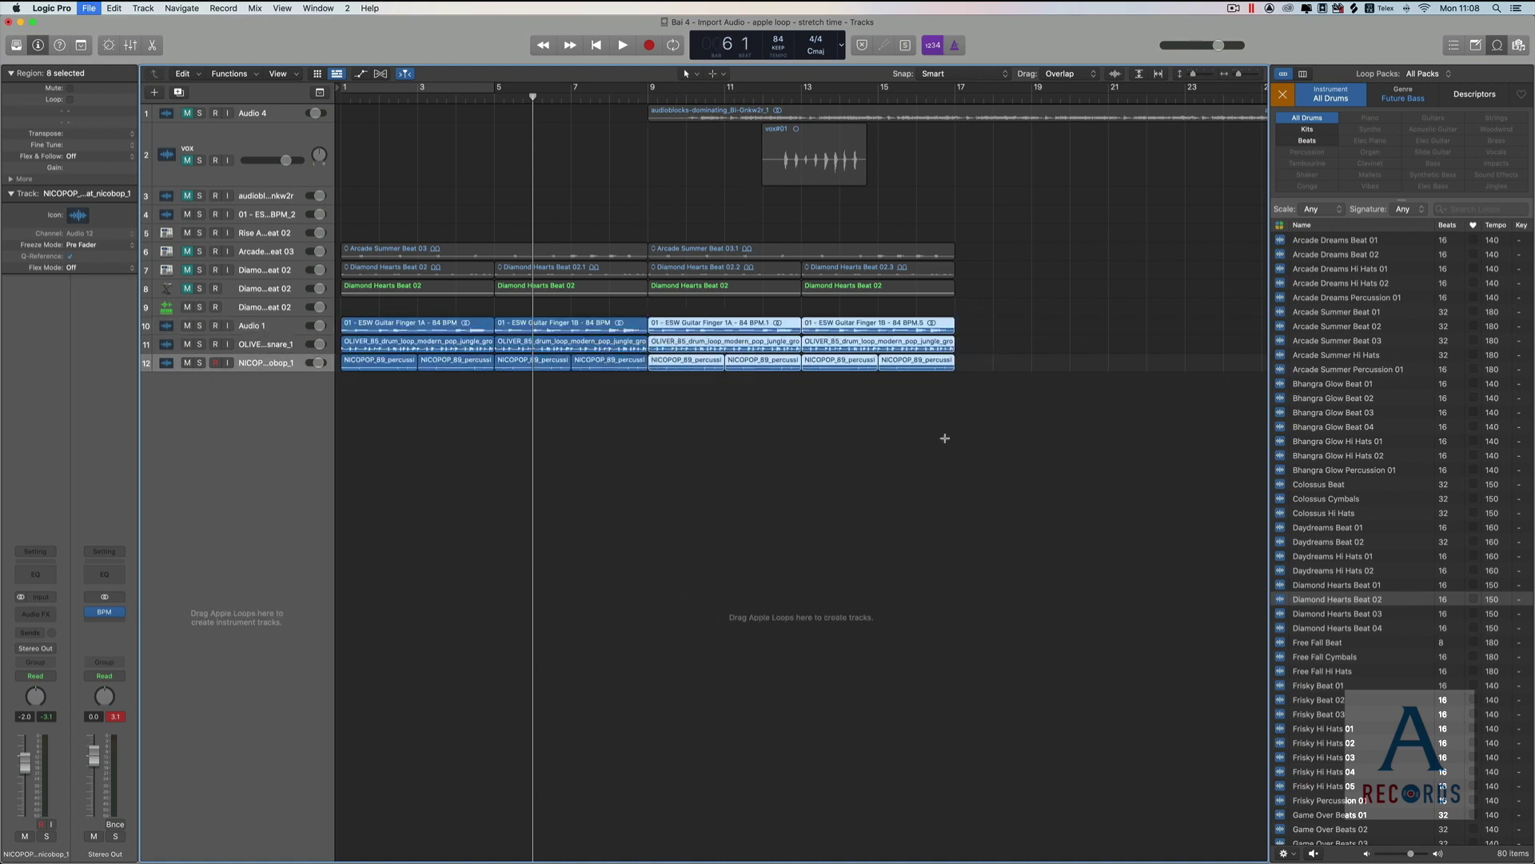
pyautogui.moveTo(1087, 408); pyautogui.dragTo(676, 323)
pyautogui.press('cmd+Right')
pyautogui.moveTo(697, 330)
pyautogui.mouseDown()
pyautogui.moveTo(769, 329)
pyautogui.moveTo(677, 329)
pyautogui.mouseUp()
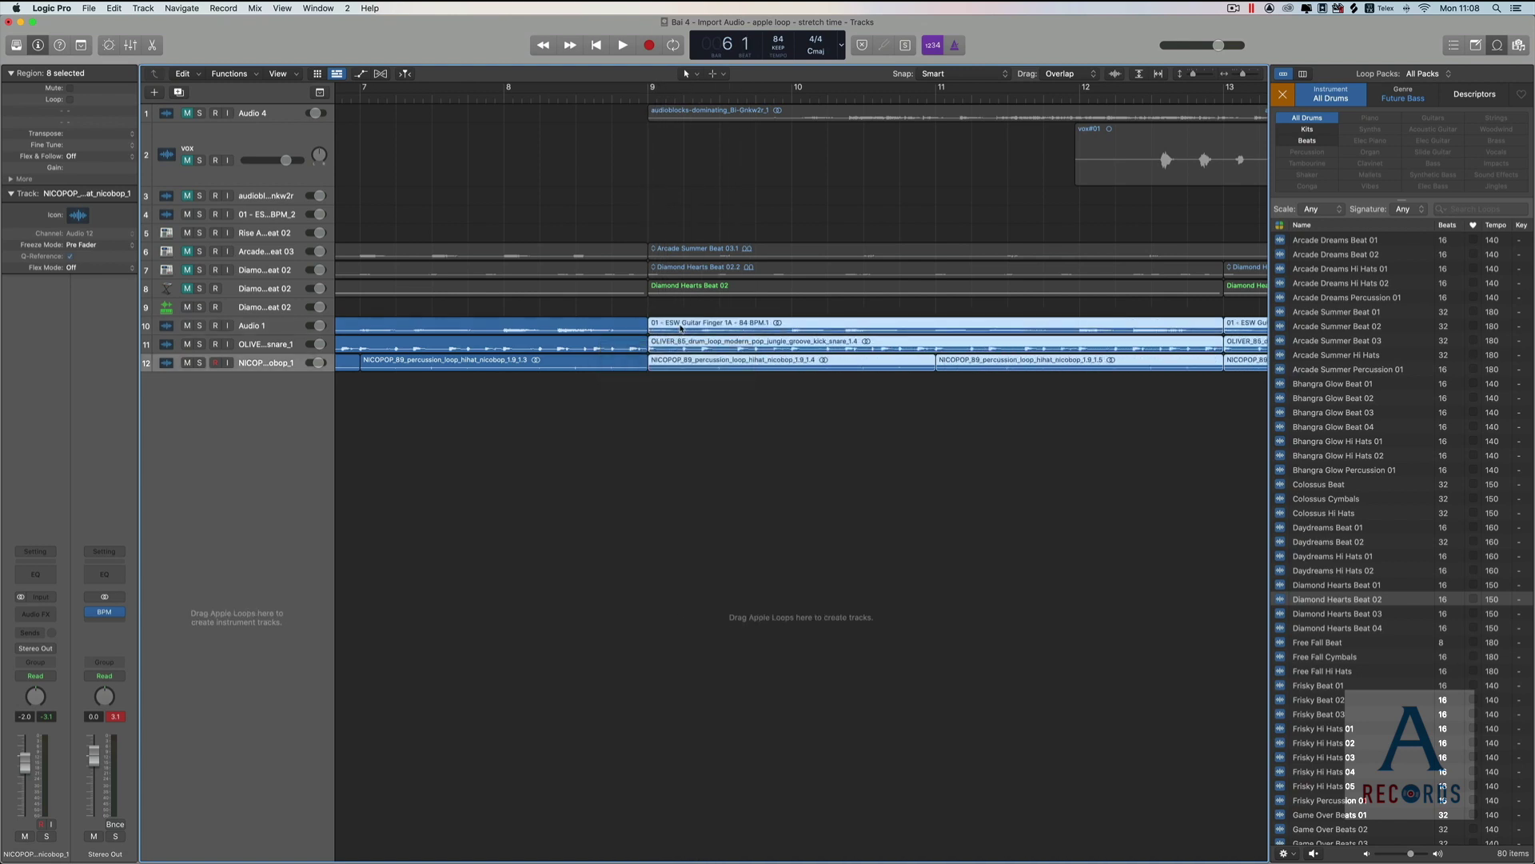
pyautogui.press('z')
pyautogui.scroll(-5, 758, 376)
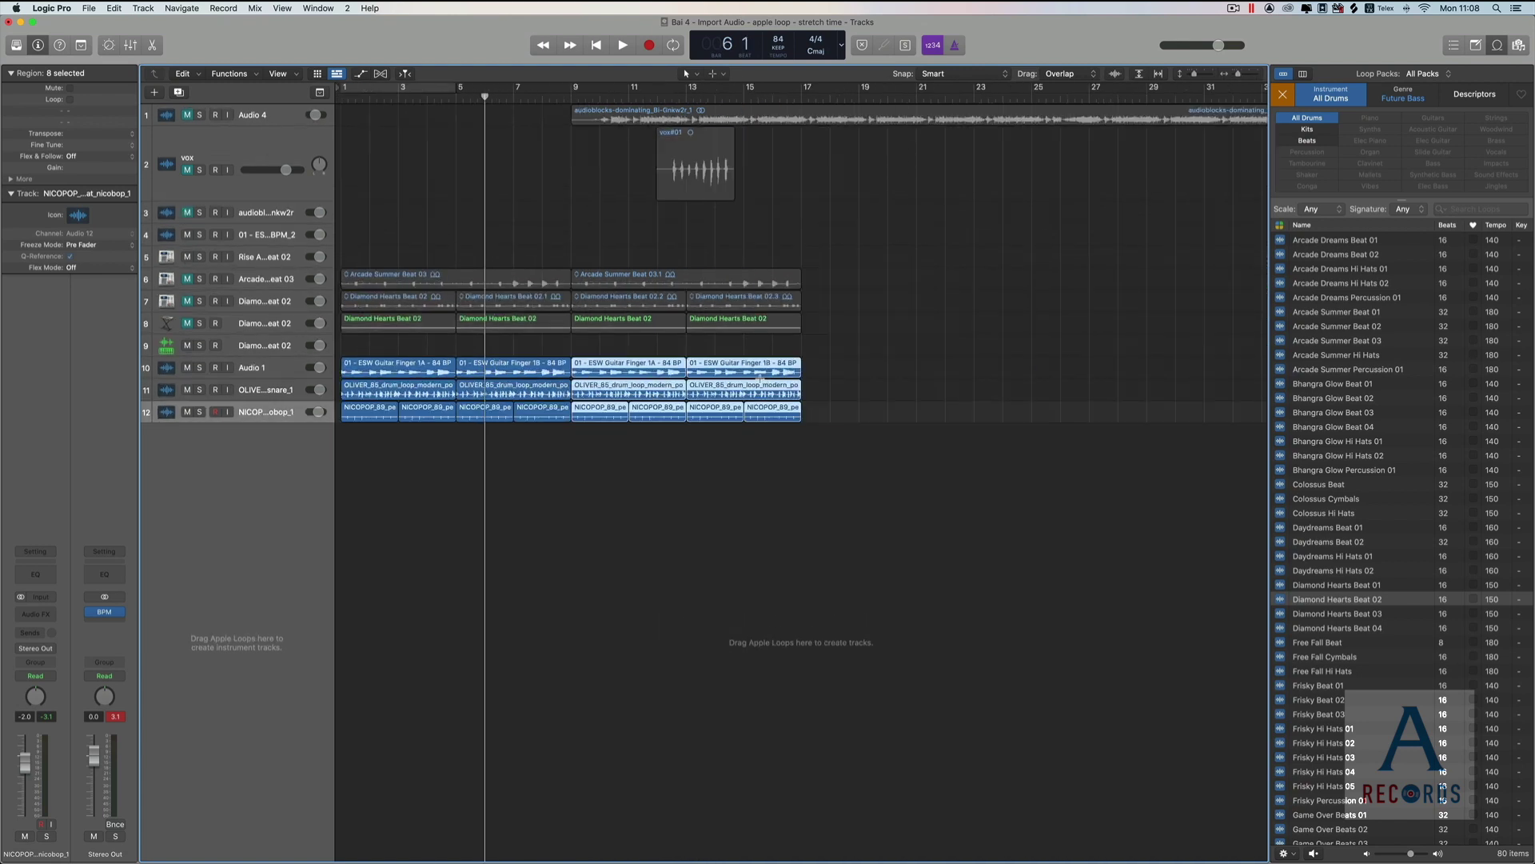
pyautogui.scroll(3, 717, 389)
# Add the Colossus Hi Hats Apple Loop on a new track at about bar 12, and delete its region.
pyautogui.moveTo(1331, 599); pyautogui.dragTo(669, 530)
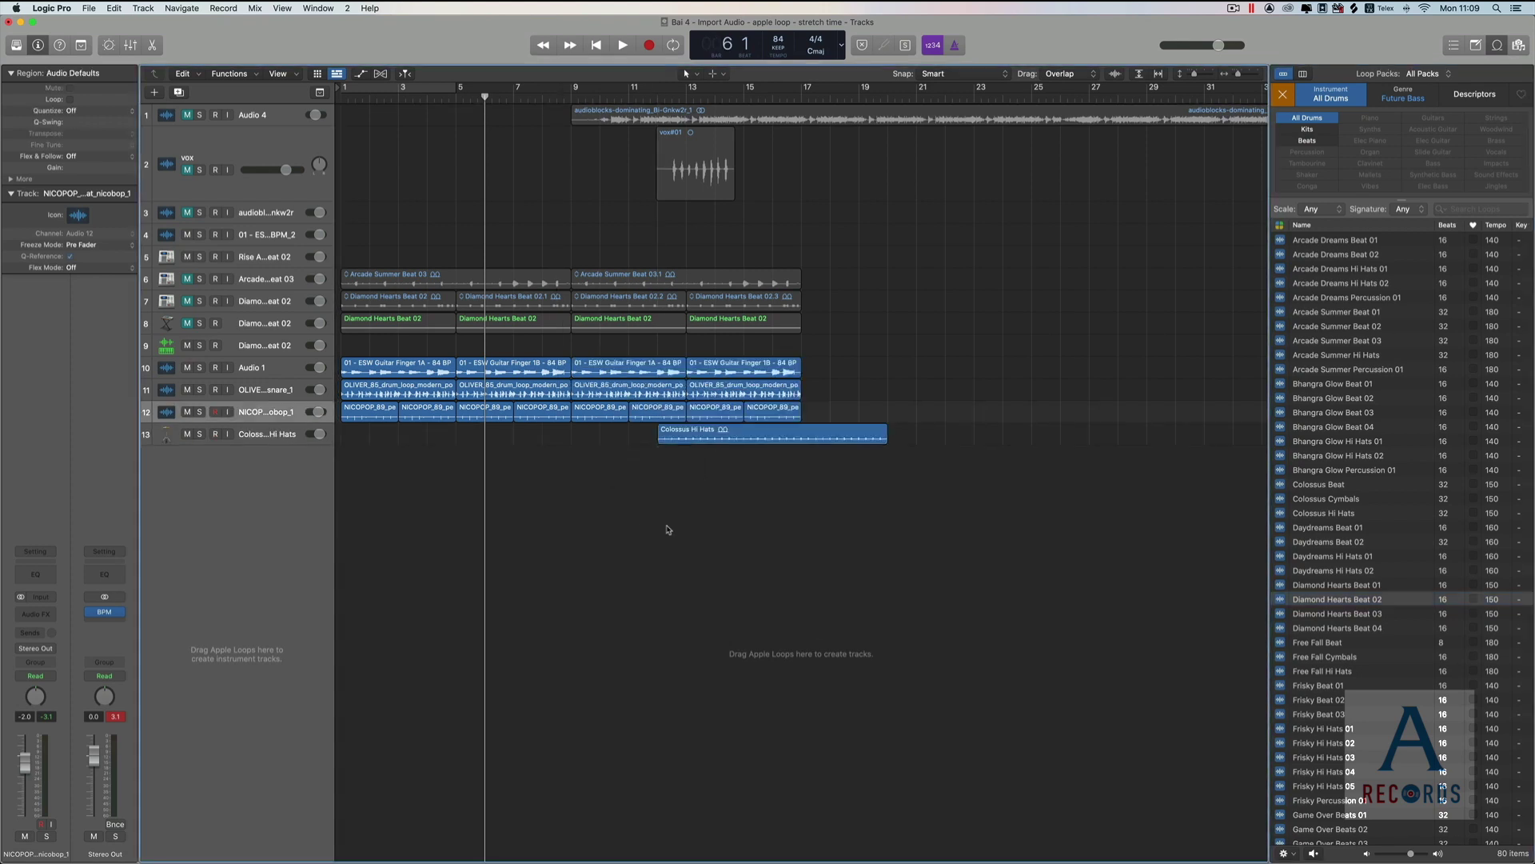
pyautogui.click(749, 440)
pyautogui.press('Delete')
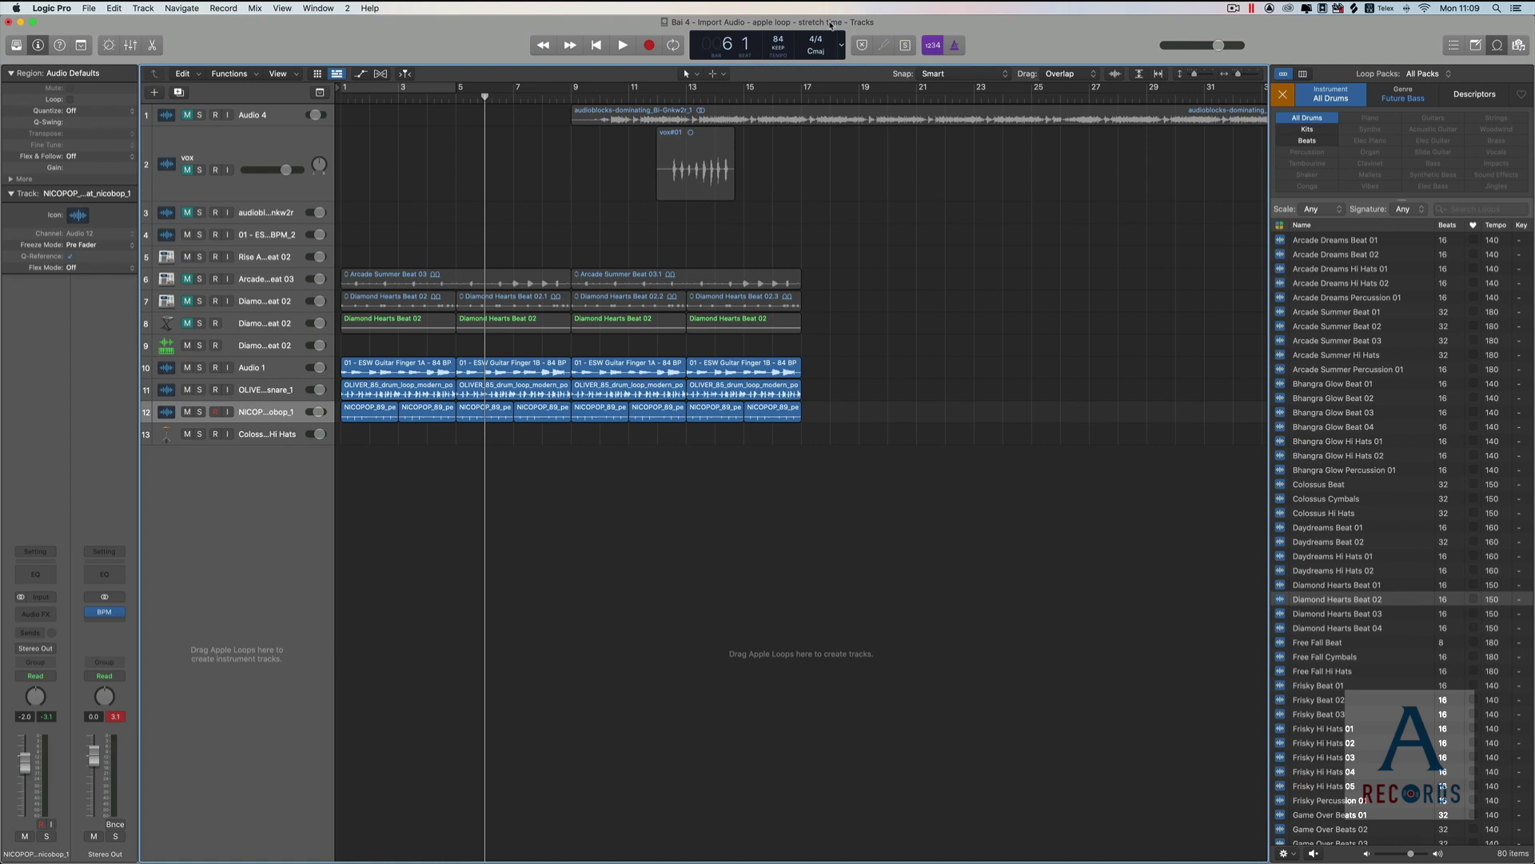
pyautogui.moveTo(570, 417)
pyautogui.mouseDown()
pyautogui.moveTo(551, 419)
pyautogui.moveTo(572, 419)
pyautogui.mouseUp()
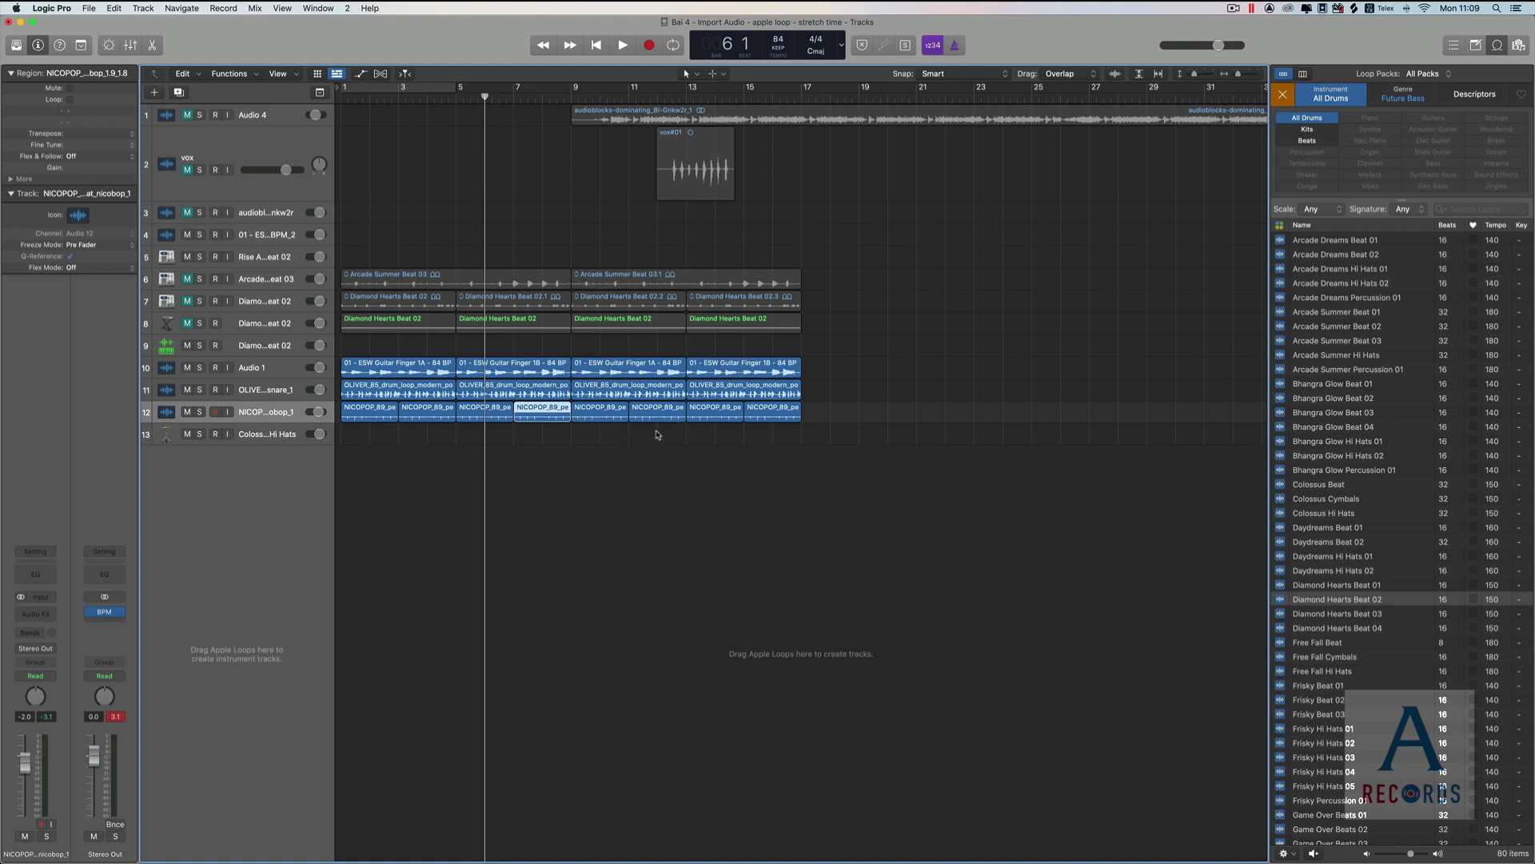
# Solo the Audio 4 track with the audioblocks region and move it below all other tracks.
pyautogui.click(819, 120)
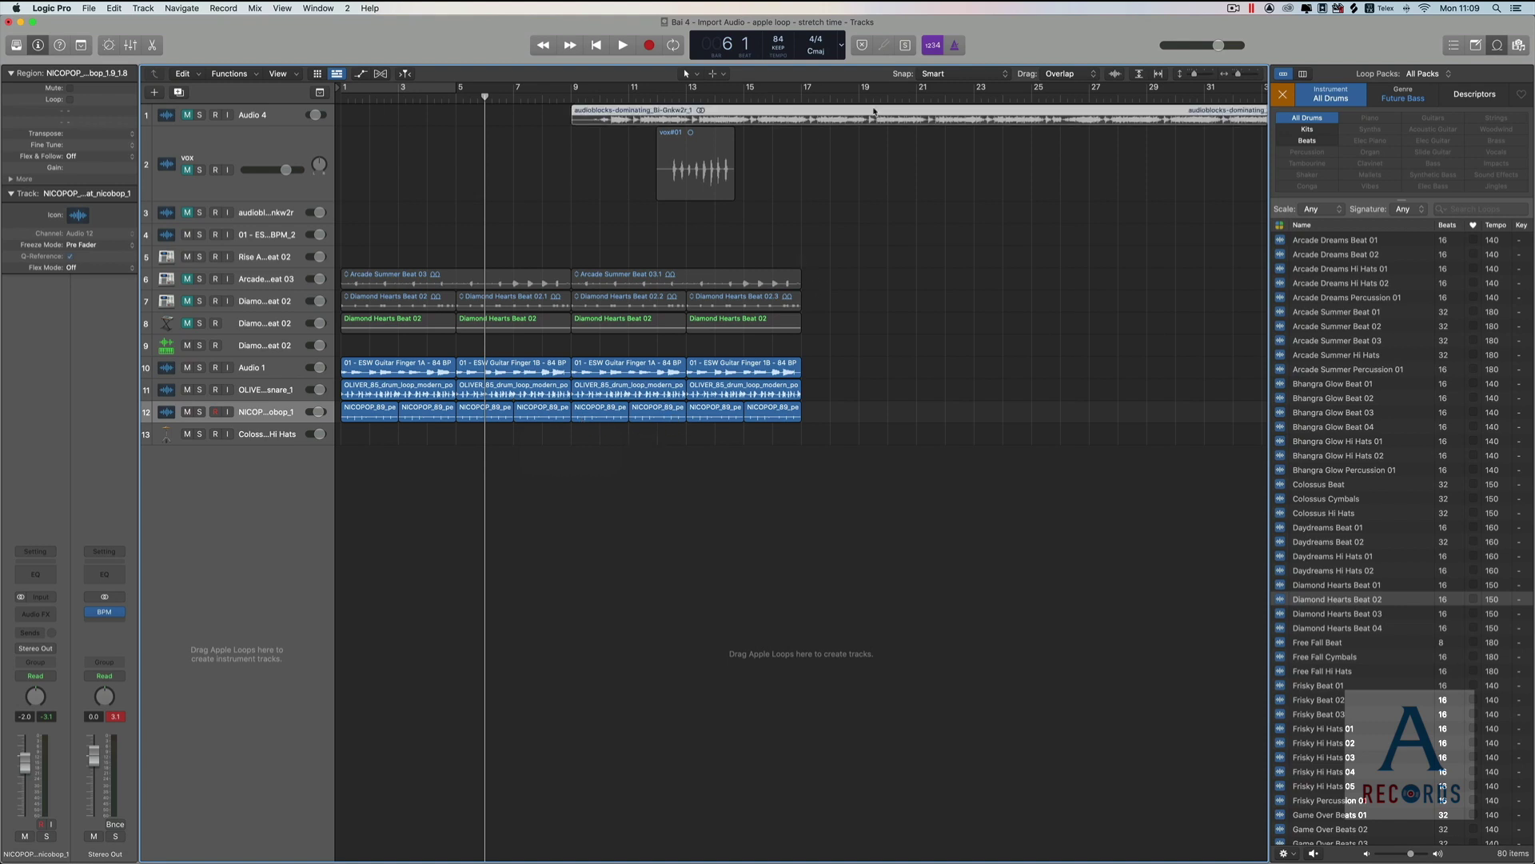
pyautogui.press('super+Left')
pyautogui.press('super+Left')
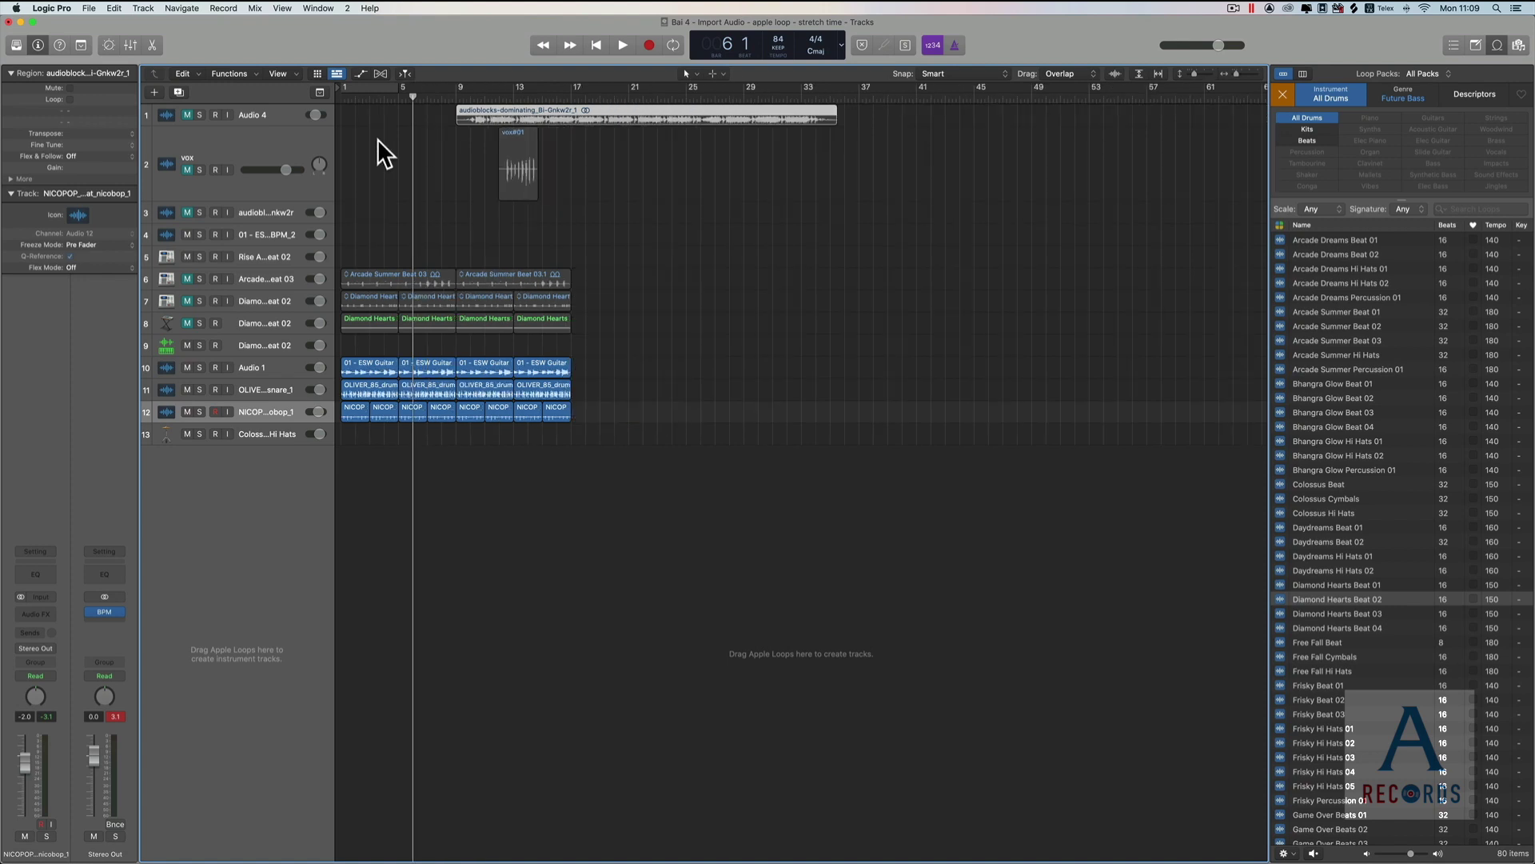
pyautogui.click(199, 114)
pyautogui.moveTo(256, 115); pyautogui.dragTo(288, 495)
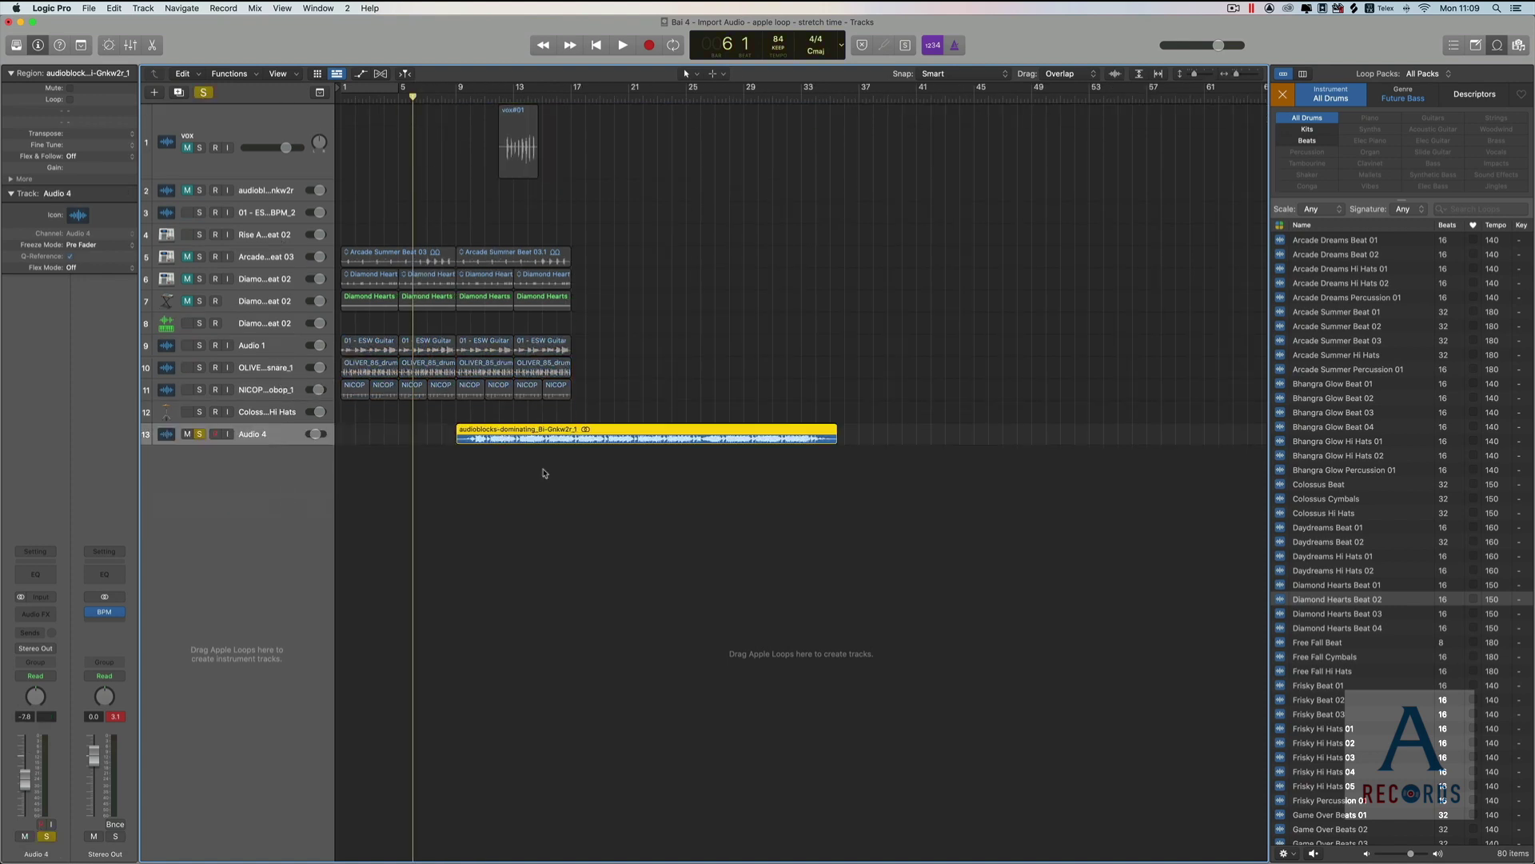
# Play the soloed audioblocks region from bar 9 and from bar 15.
pyautogui.click(455, 90)
pyautogui.press('space')
pyautogui.click(544, 92)
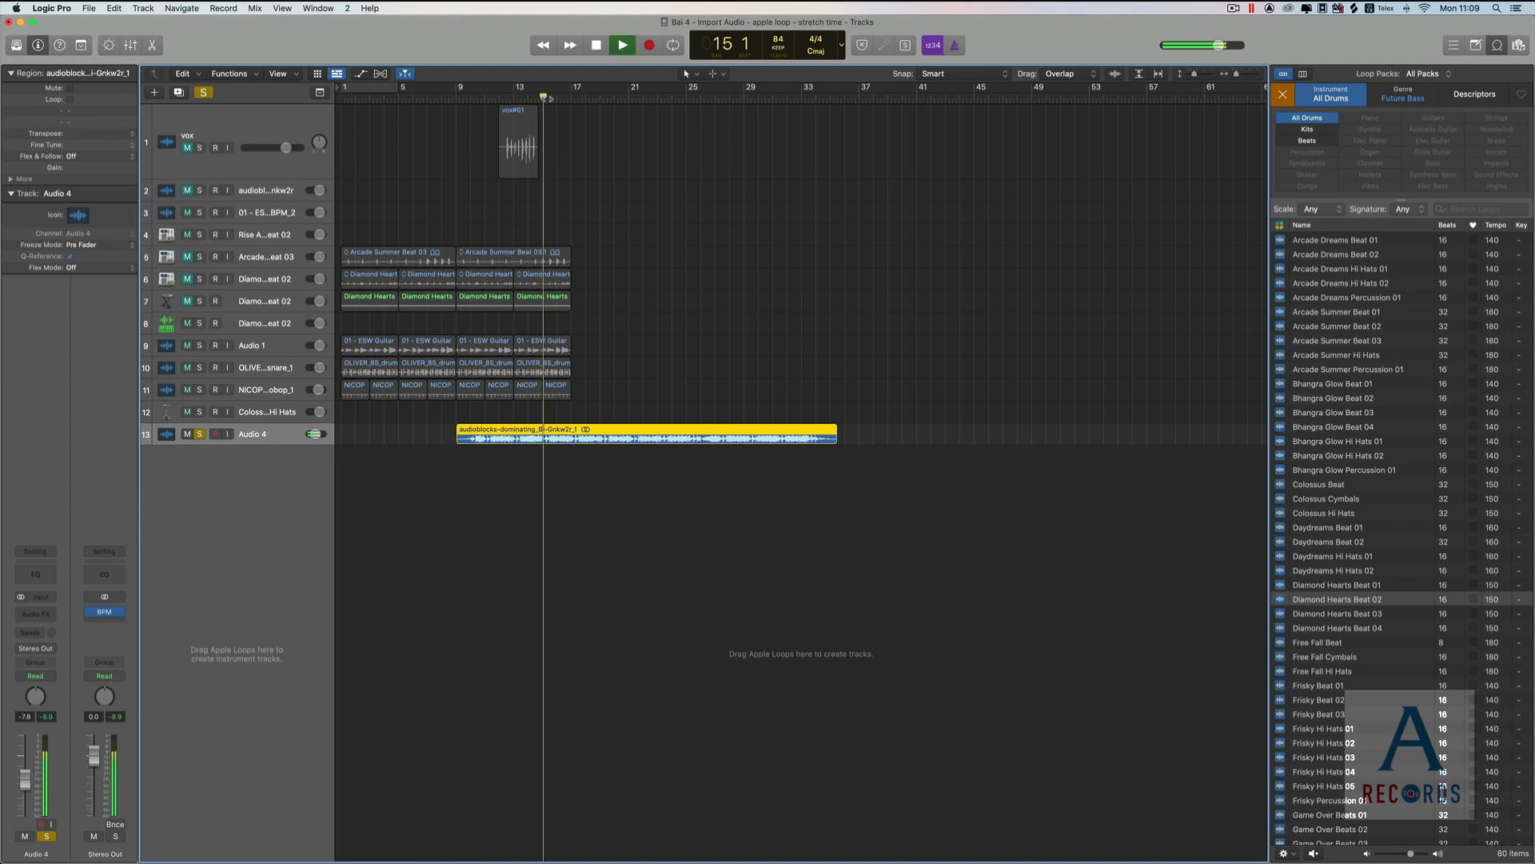
pyautogui.press('space')
# Time-stretch the audioblocks region to a length of 25 3 0 0 and play it from around bar 15.
pyautogui.moveTo(836, 441); pyautogui.dragTo(680, 439)
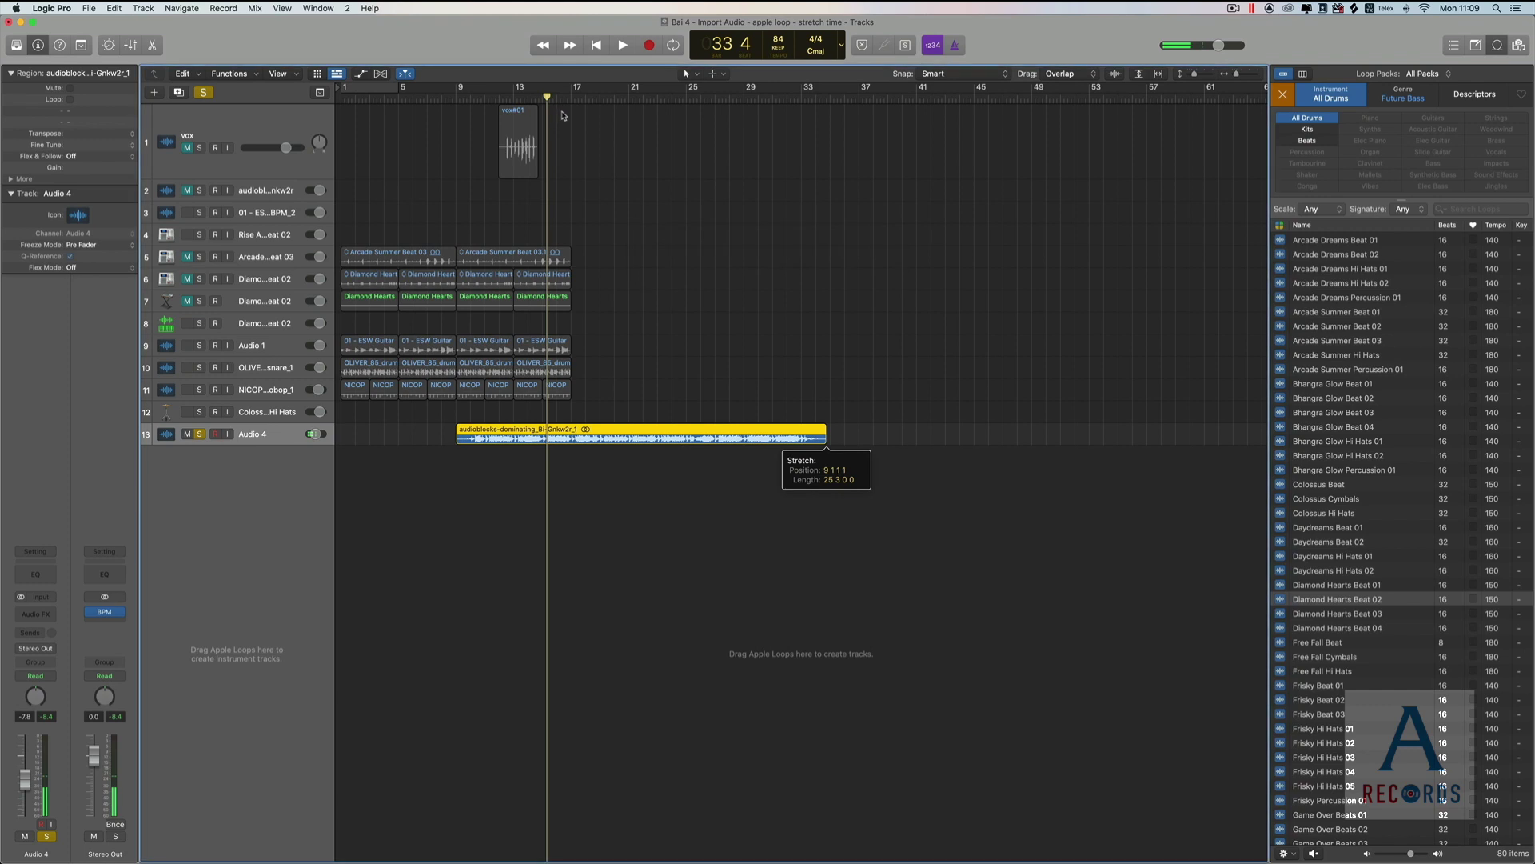
pyautogui.moveTo(563, 116); pyautogui.dragTo(563, 116)
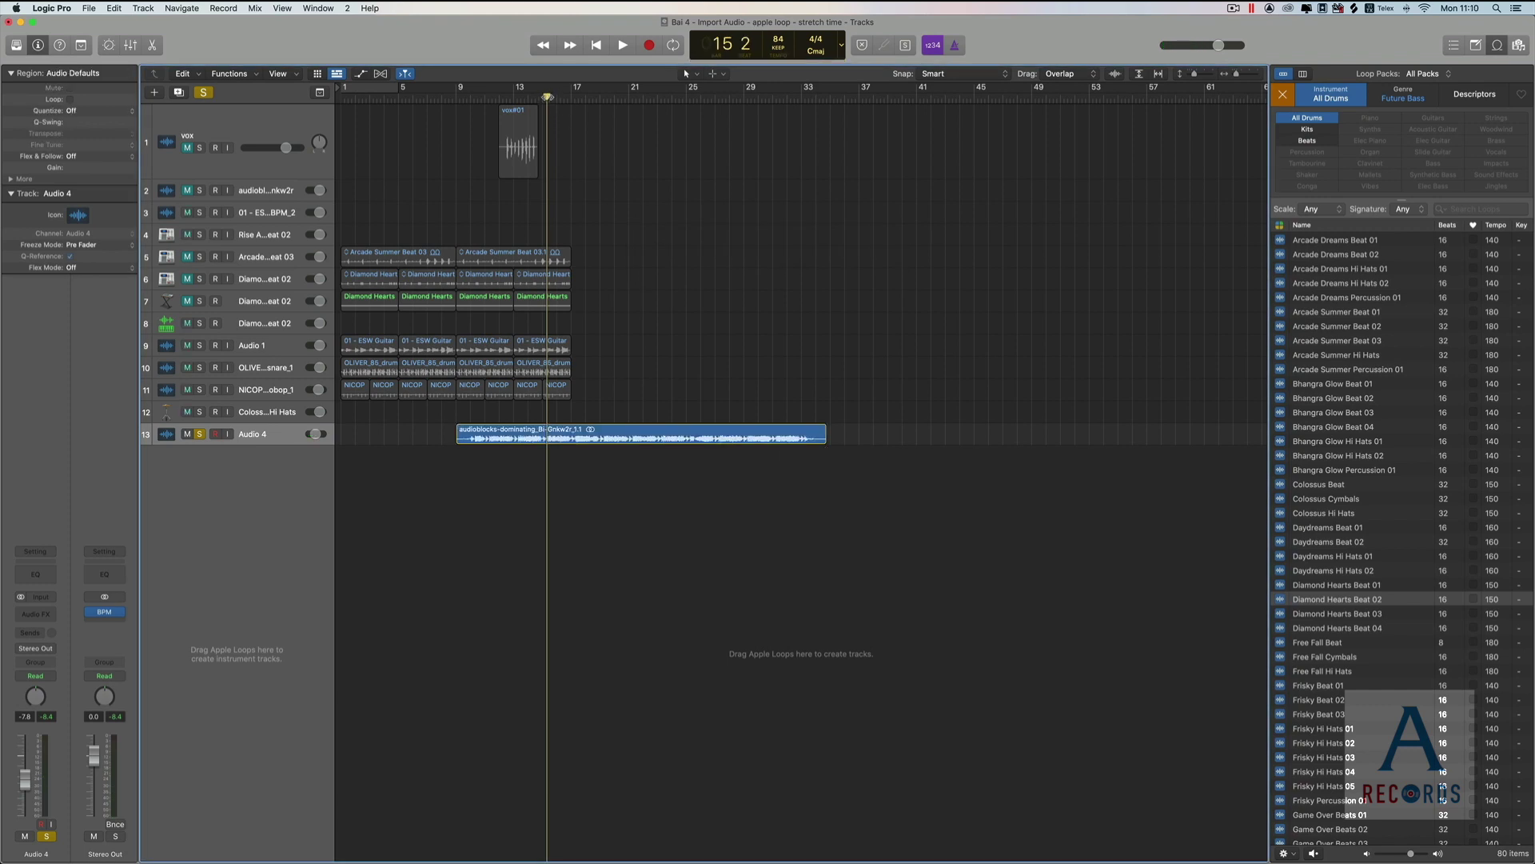
pyautogui.press('space')
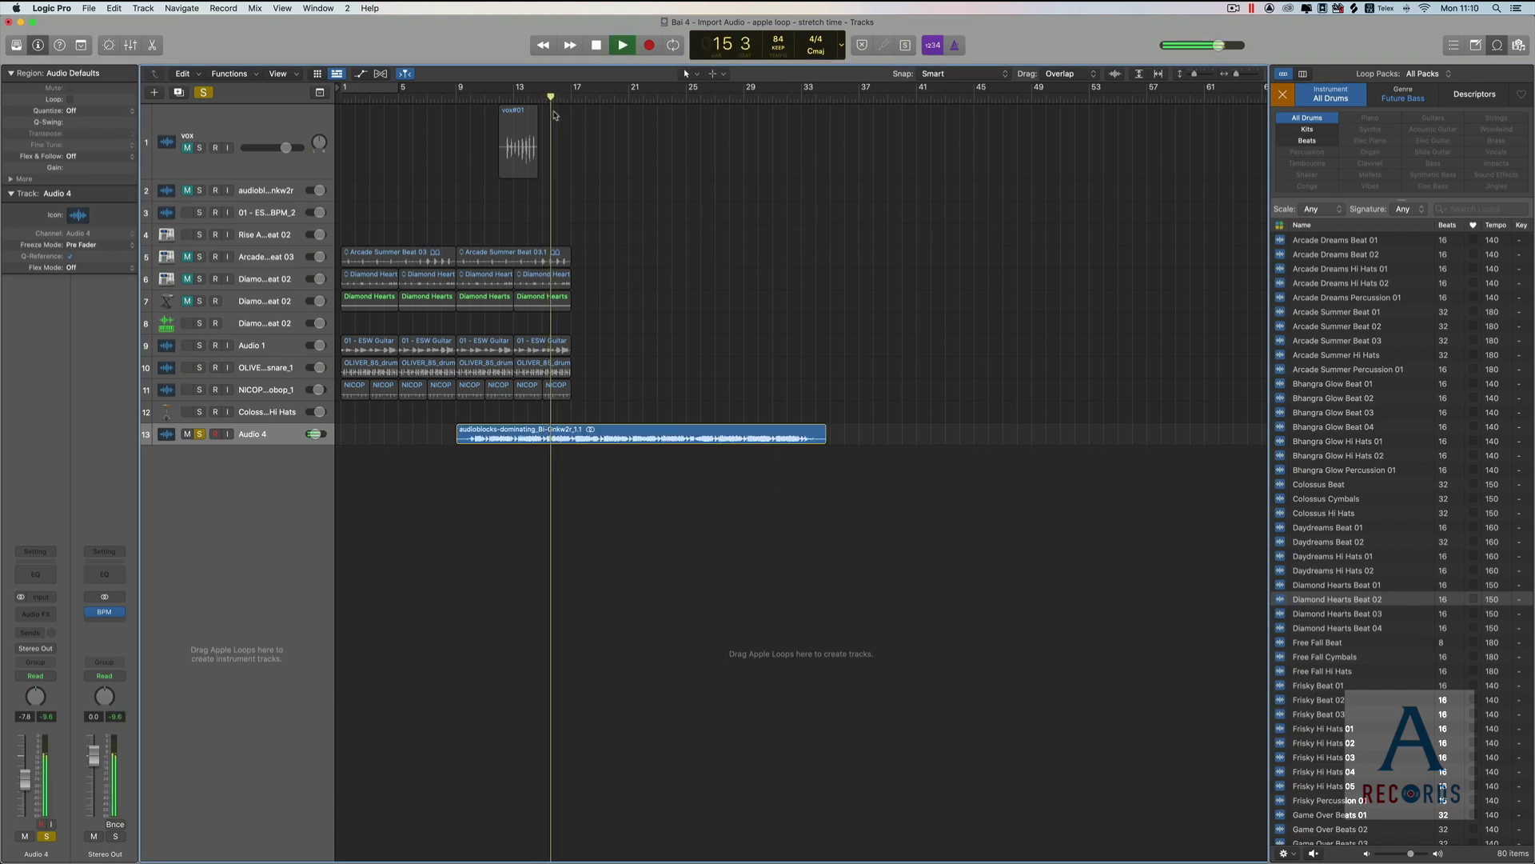
pyautogui.press('space')
pyautogui.click(660, 439)
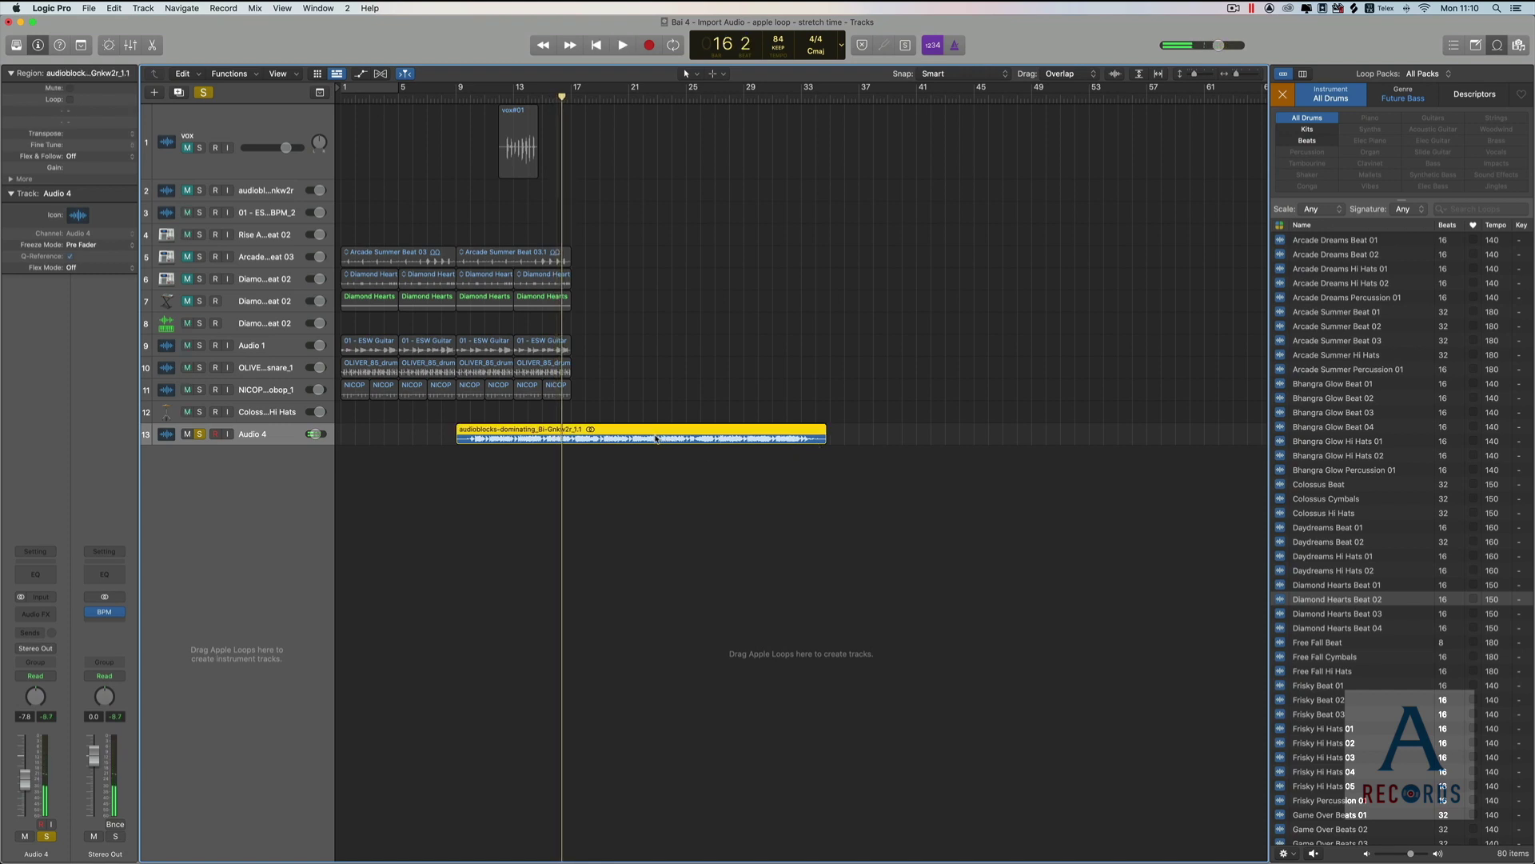